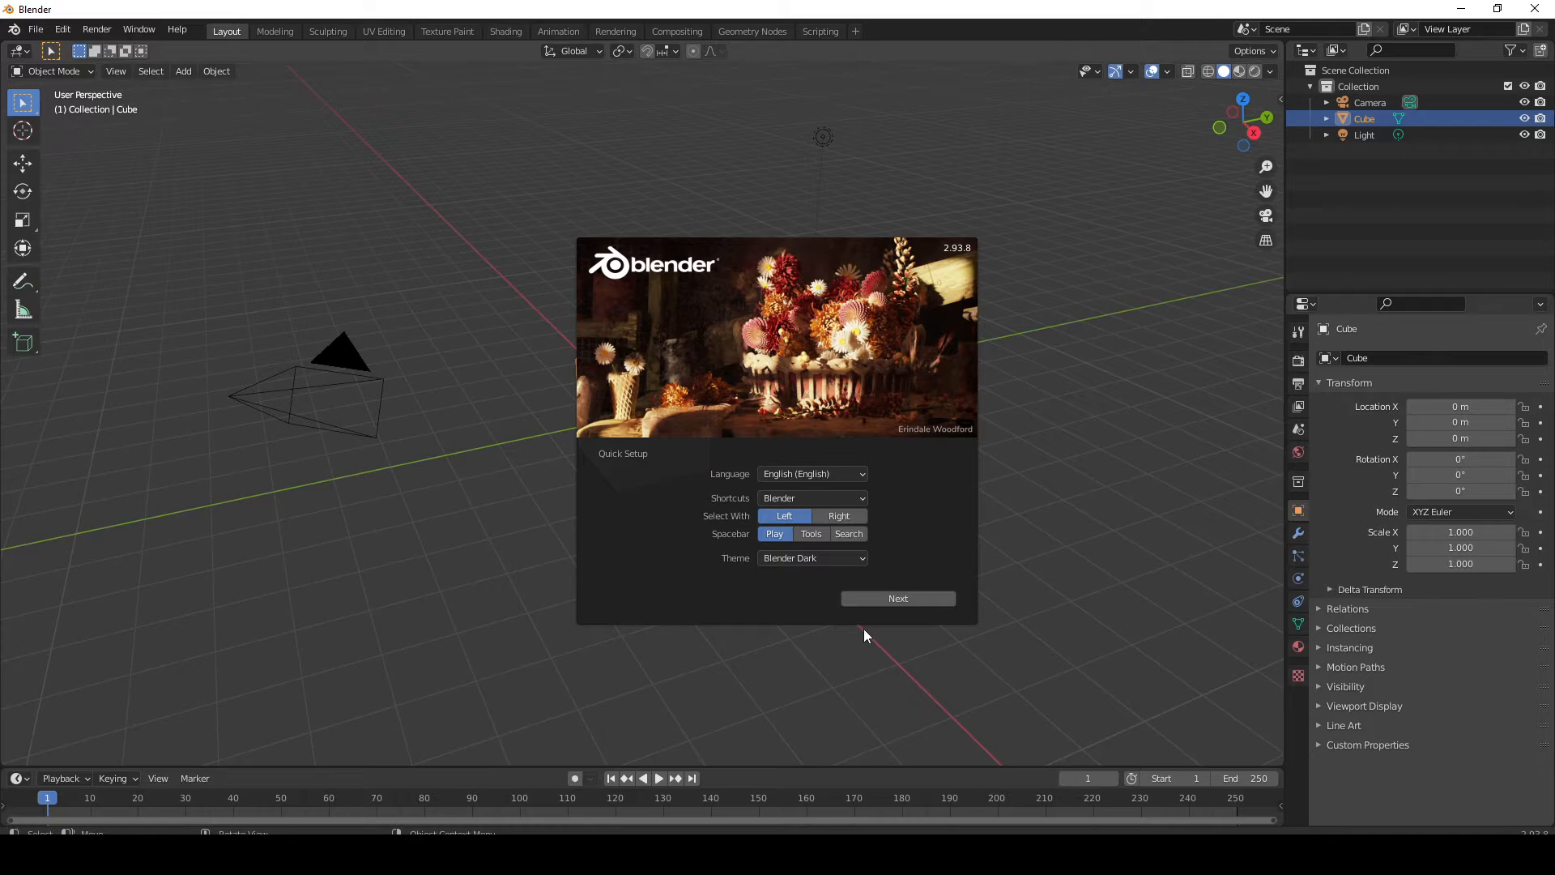
Review the interface languages offered in the quick setup, keeping English
{"action": "left_click", "coordinate": [841, 475]}
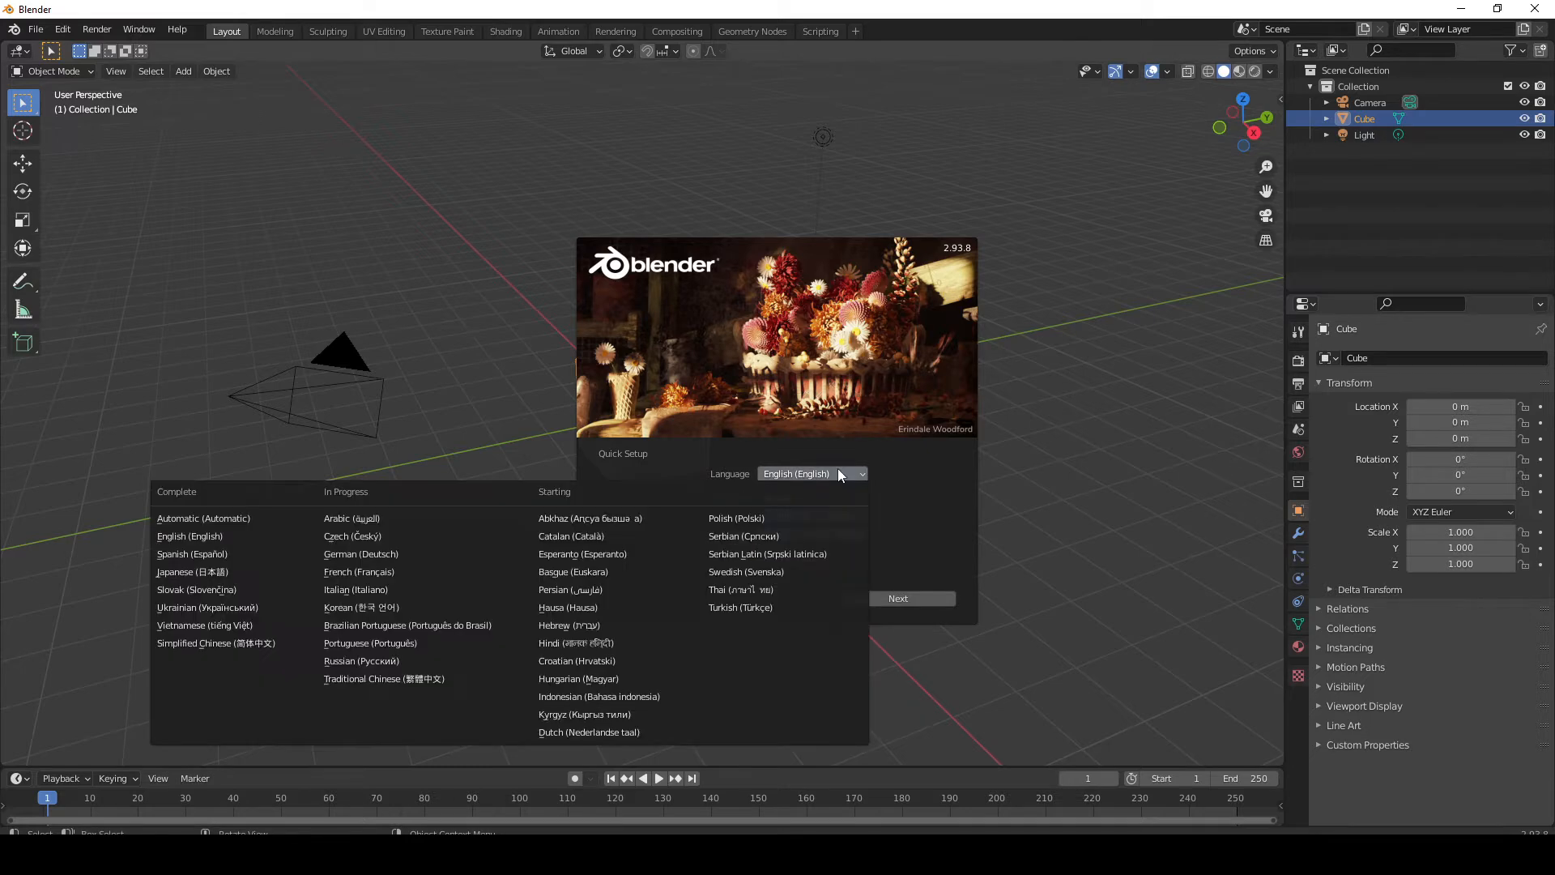
{"action": "left_click", "coordinate": [837, 470]}
{"action": "left_click", "coordinate": [850, 471]}
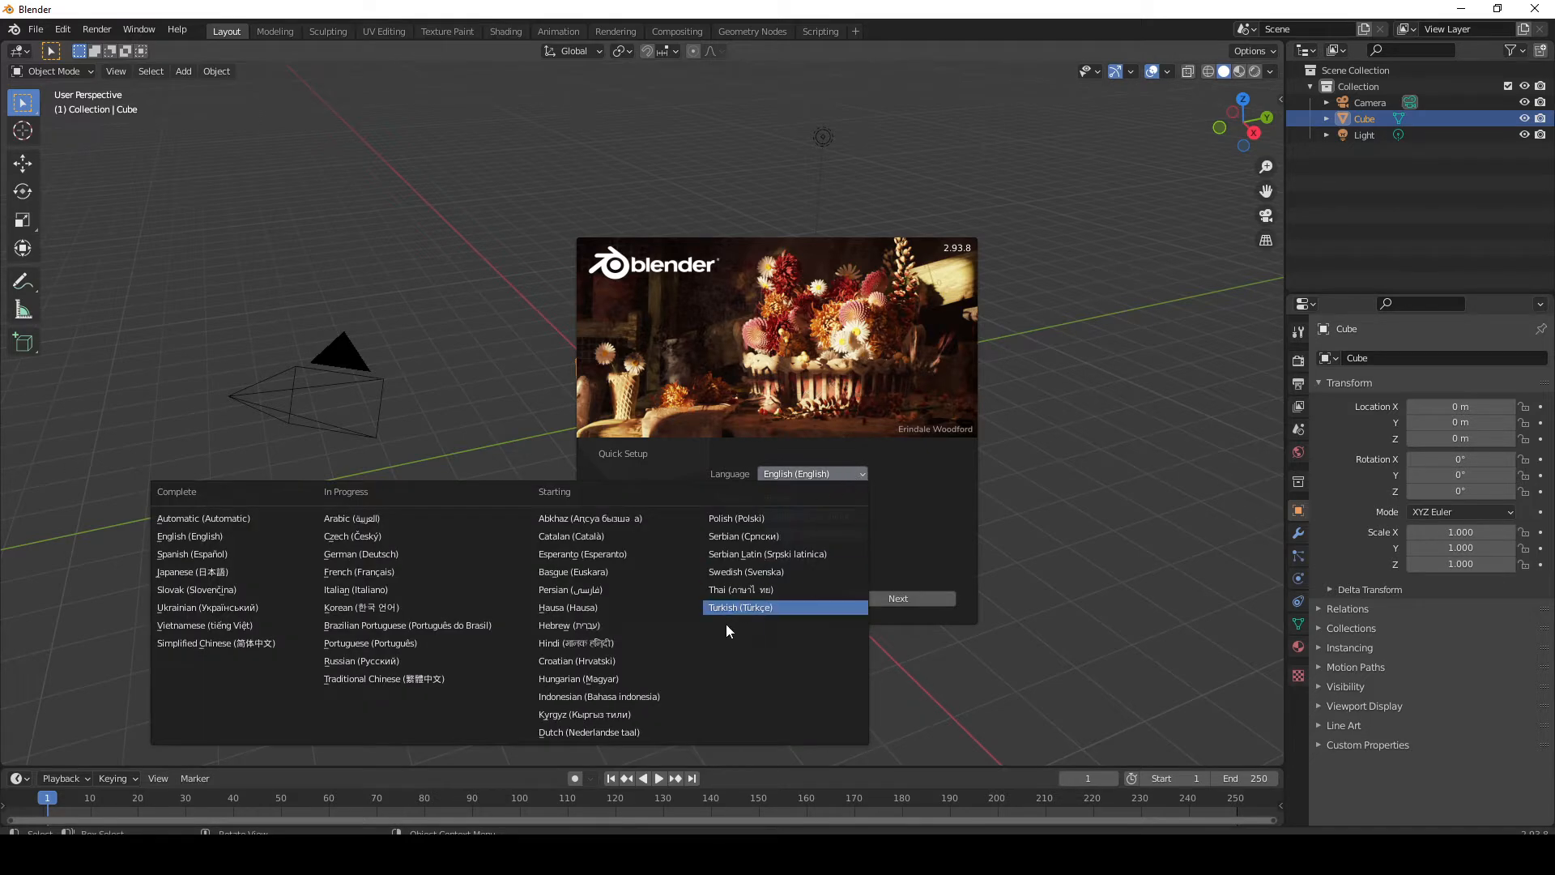
{"action": "left_click", "coordinate": [790, 470]}
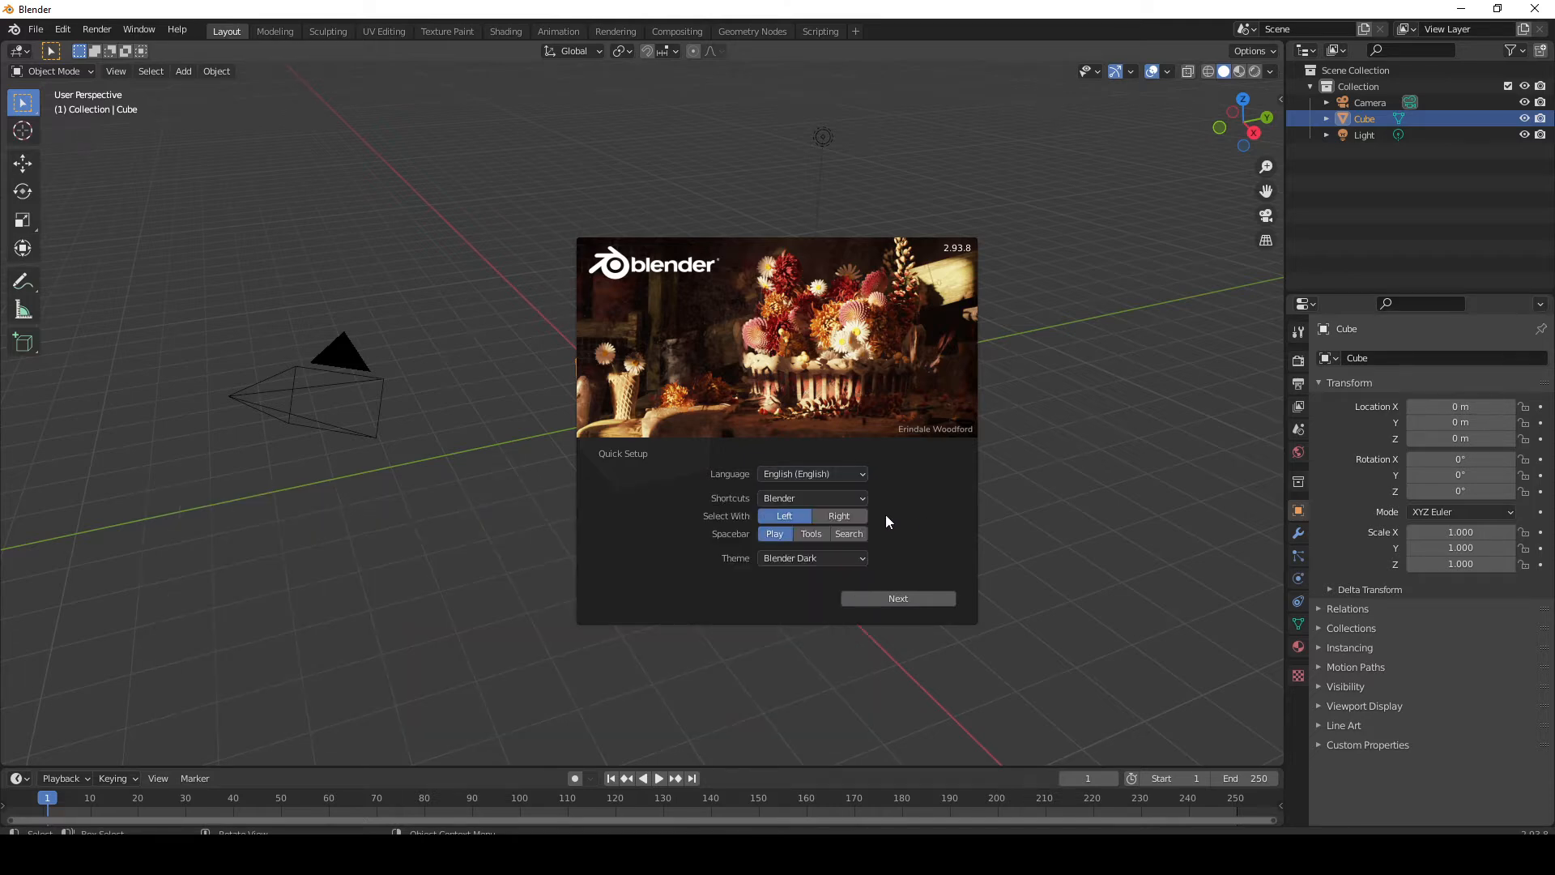
Try the Right option for Select With in the quick setup, and set it back to Left
{"action": "left_click", "coordinate": [845, 502]}
{"action": "left_click", "coordinate": [827, 516]}
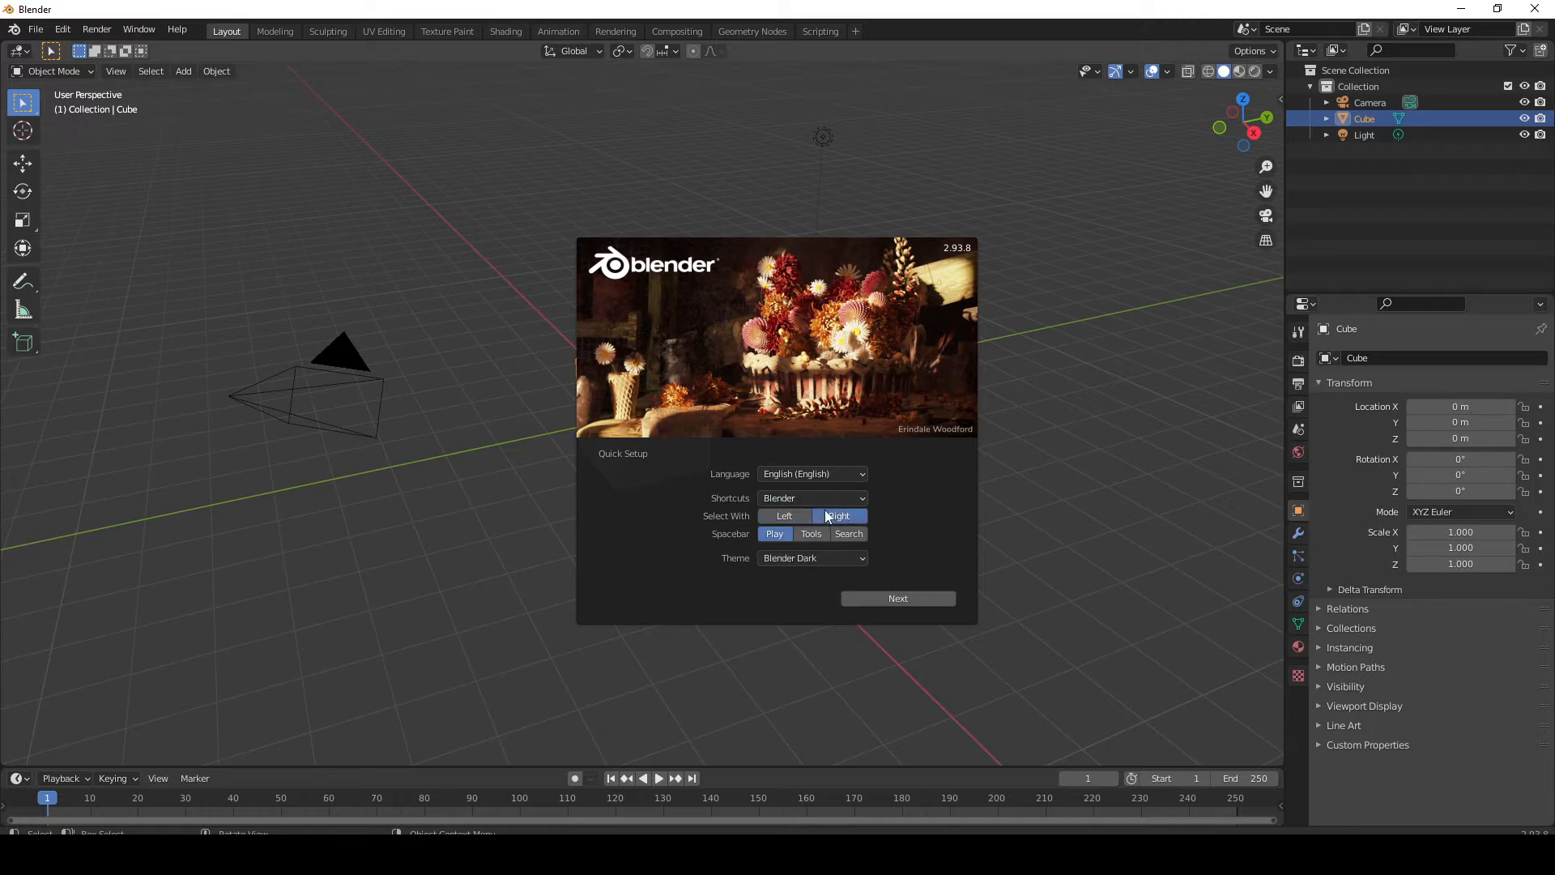
{"action": "left_click", "coordinate": [782, 516]}
Preview the Modo, Maya and Blender Light interface themes, and restore Blender Dark
{"action": "left_click", "coordinate": [779, 559]}
{"action": "left_click", "coordinate": [820, 698]}
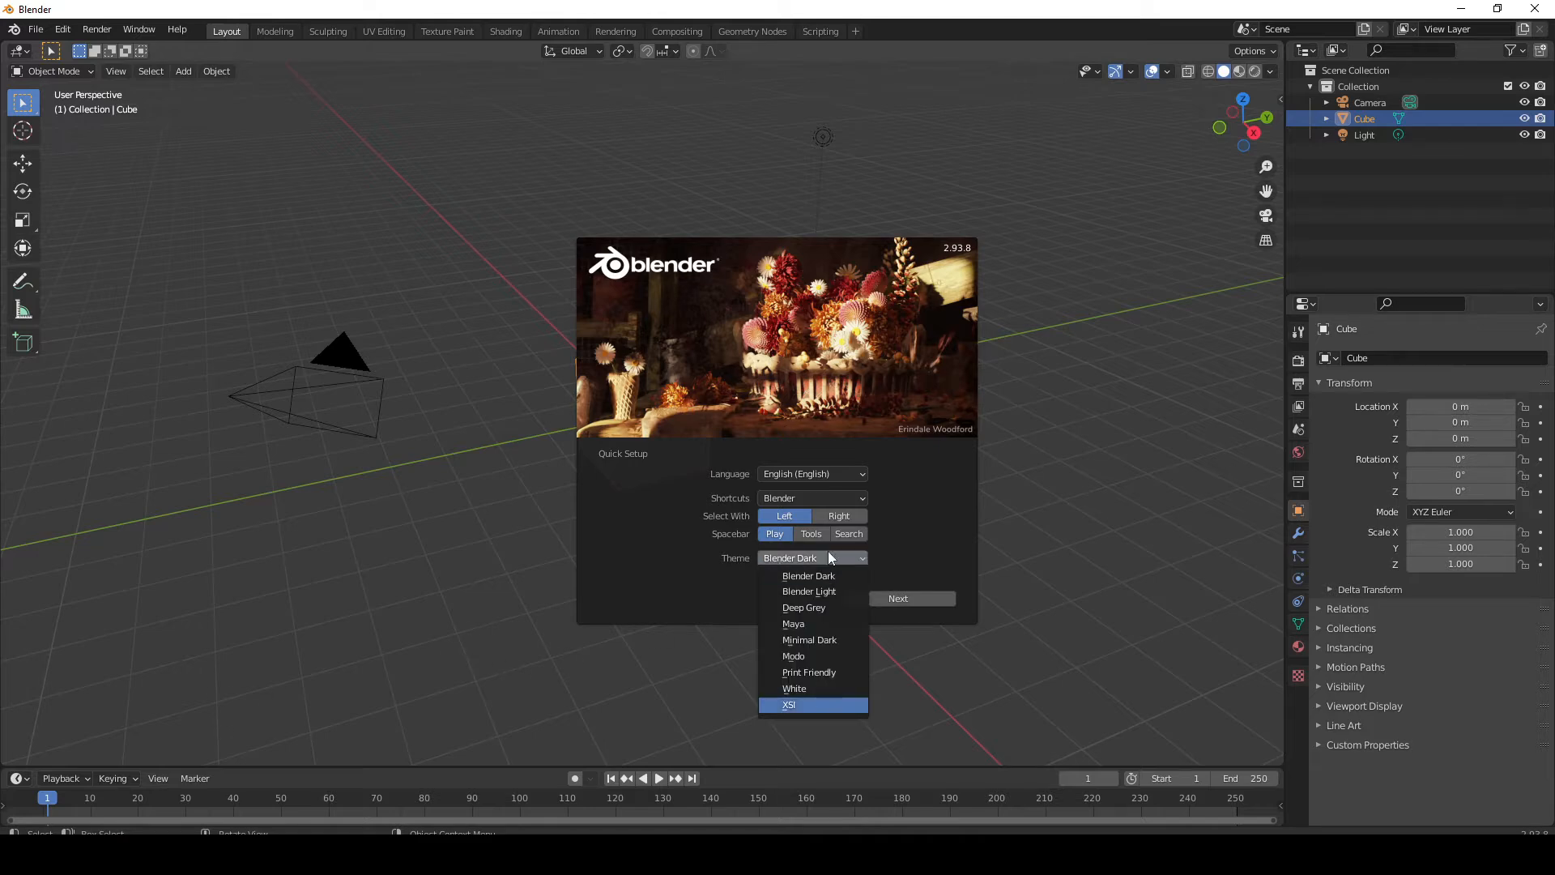
{"action": "left_click", "coordinate": [814, 554]}
{"action": "left_click", "coordinate": [809, 657]}
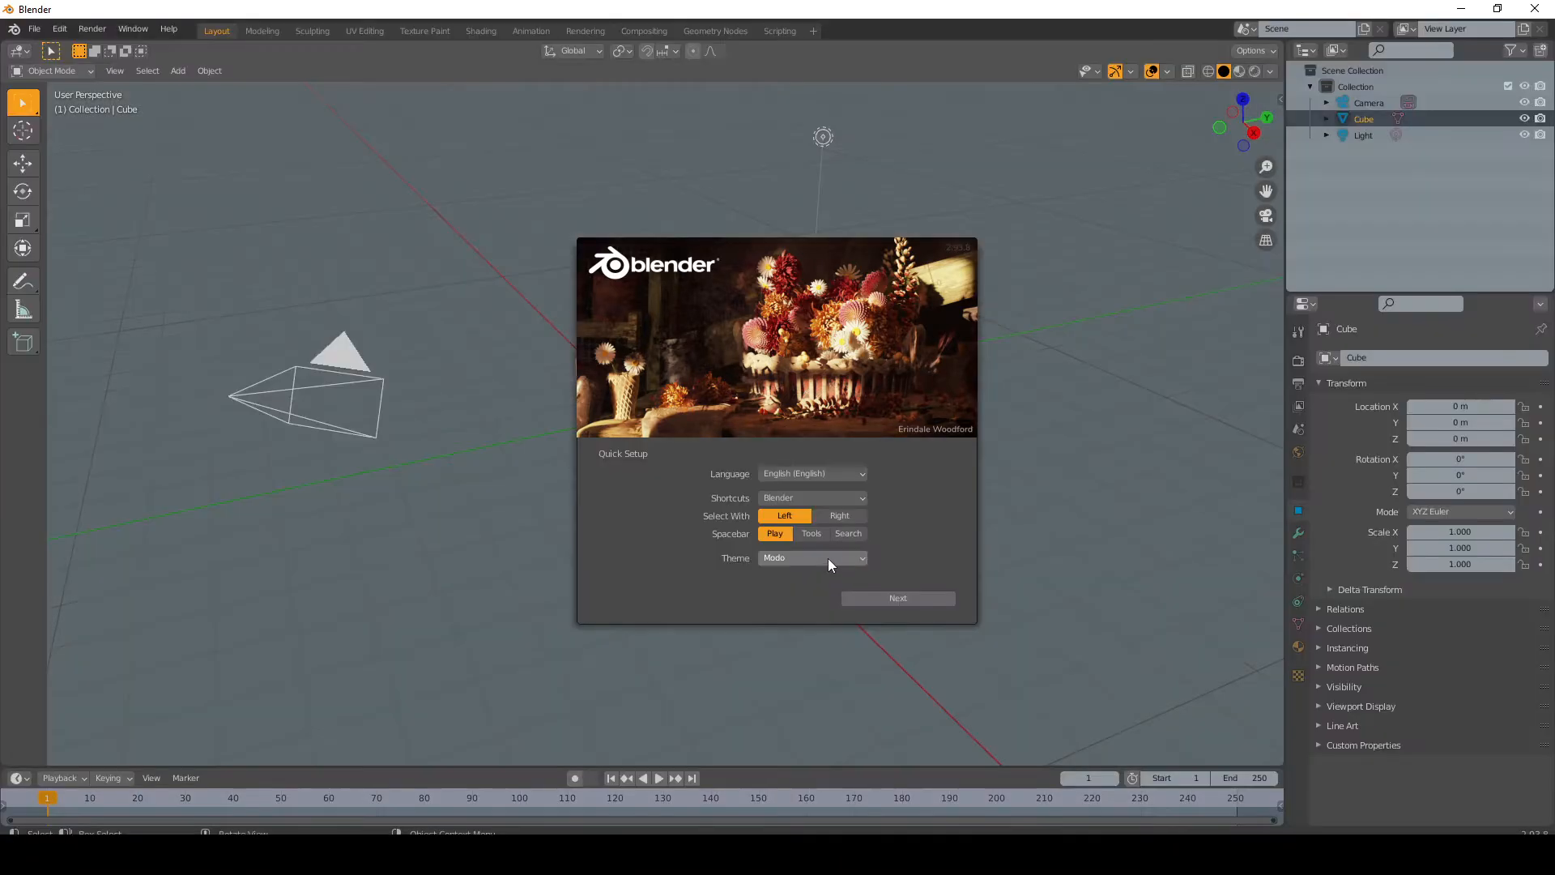
{"action": "left_click", "coordinate": [827, 557]}
{"action": "left_click", "coordinate": [815, 622]}
{"action": "left_click", "coordinate": [826, 562]}
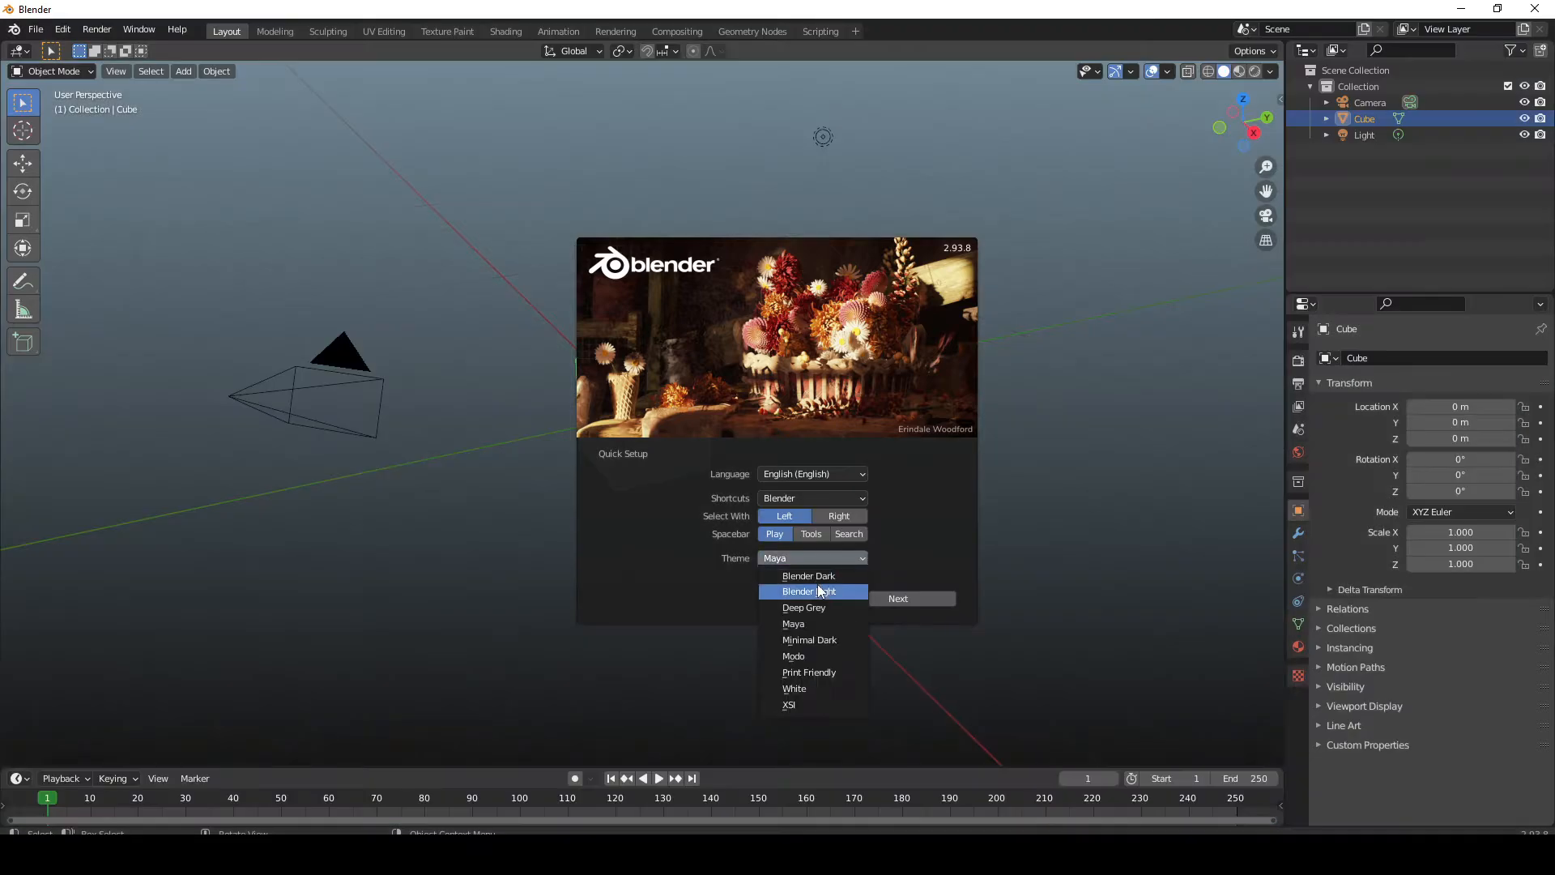
{"action": "left_click", "coordinate": [814, 589]}
{"action": "left_click", "coordinate": [829, 557]}
{"action": "left_click", "coordinate": [810, 579]}
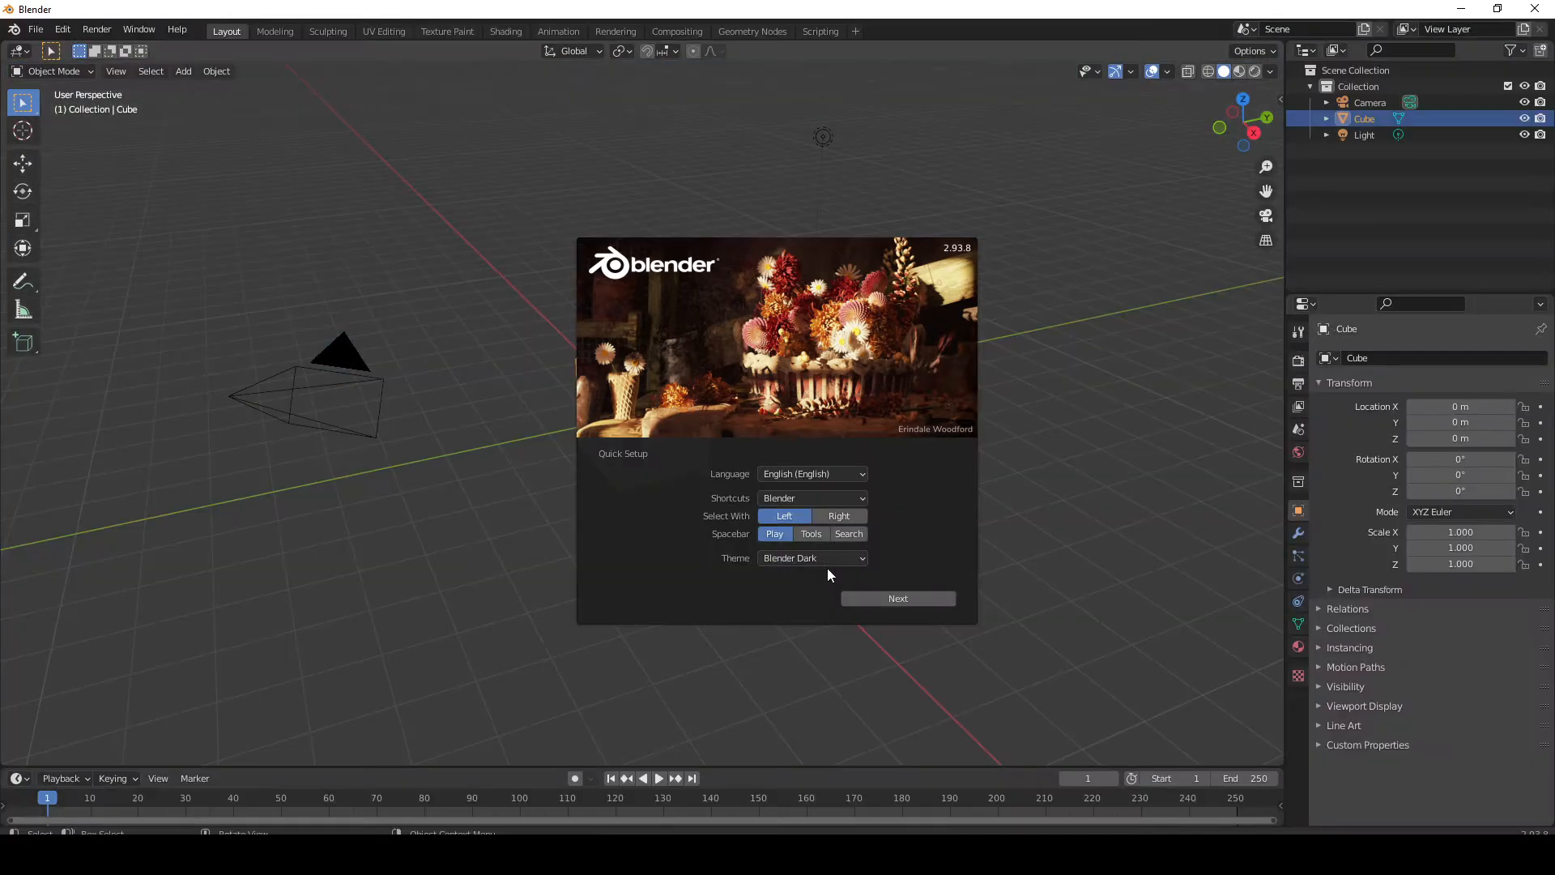
Try the Minimal Dark interface theme, and switch back to Blender Dark
{"action": "left_click", "coordinate": [818, 562]}
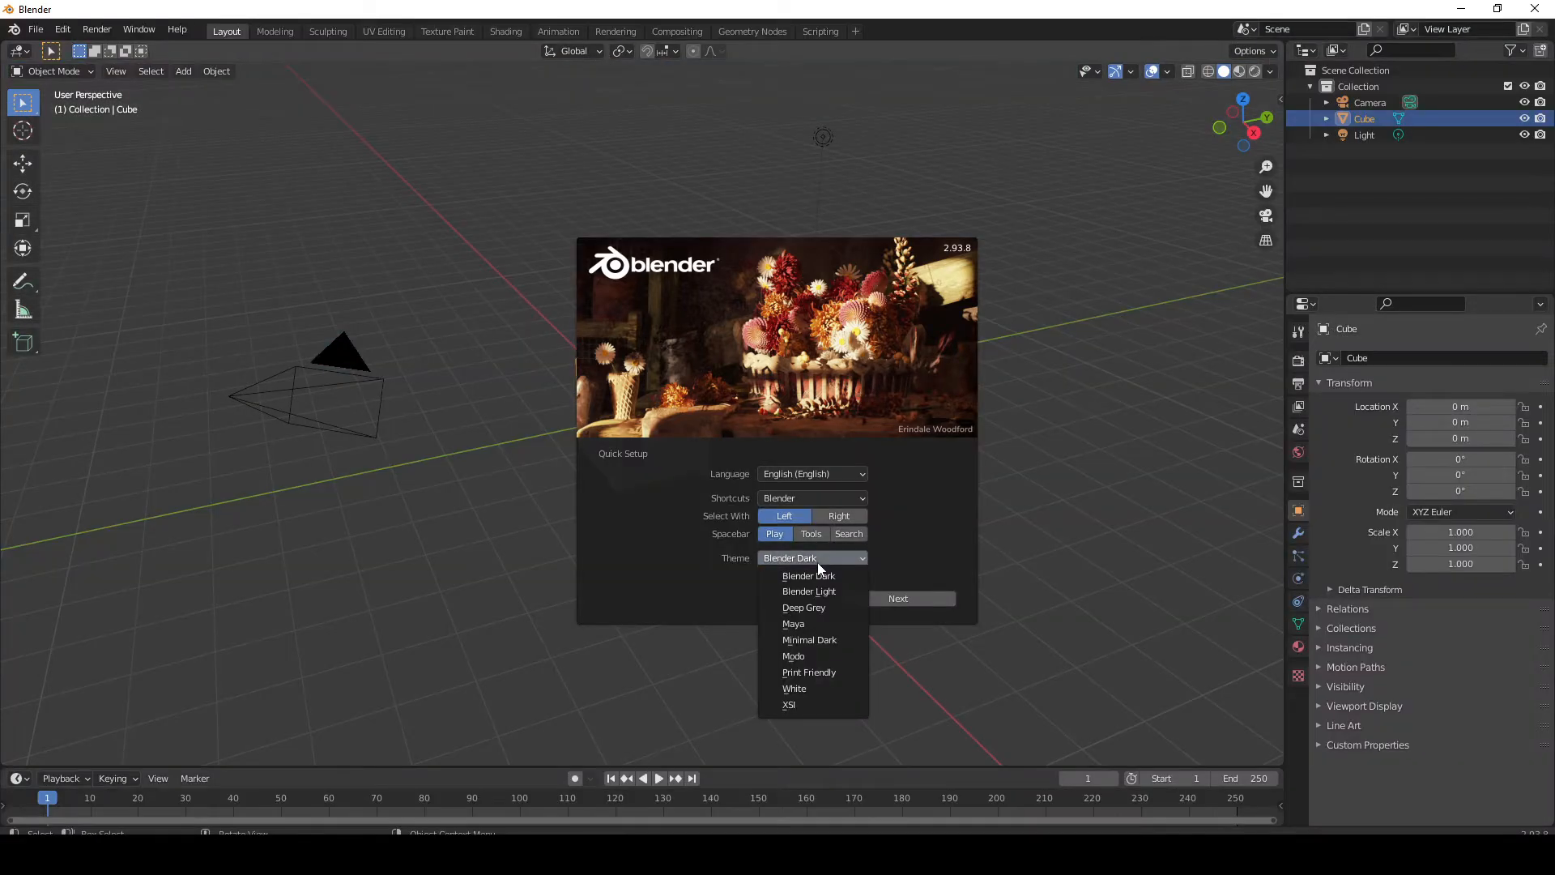
{"action": "left_click", "coordinate": [800, 641]}
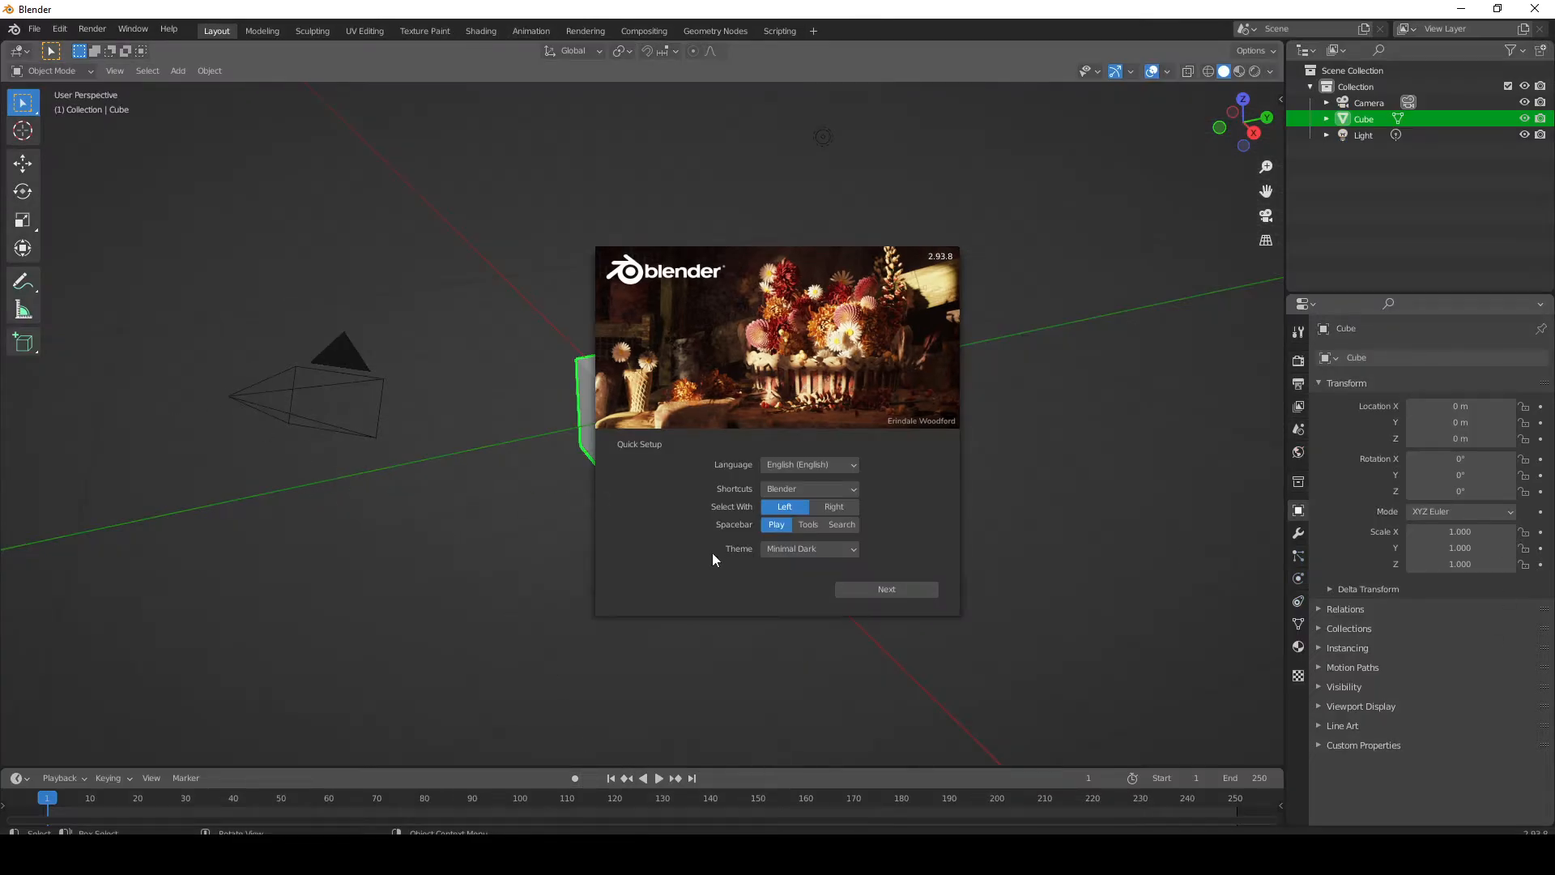
{"action": "left_click", "coordinate": [782, 557]}
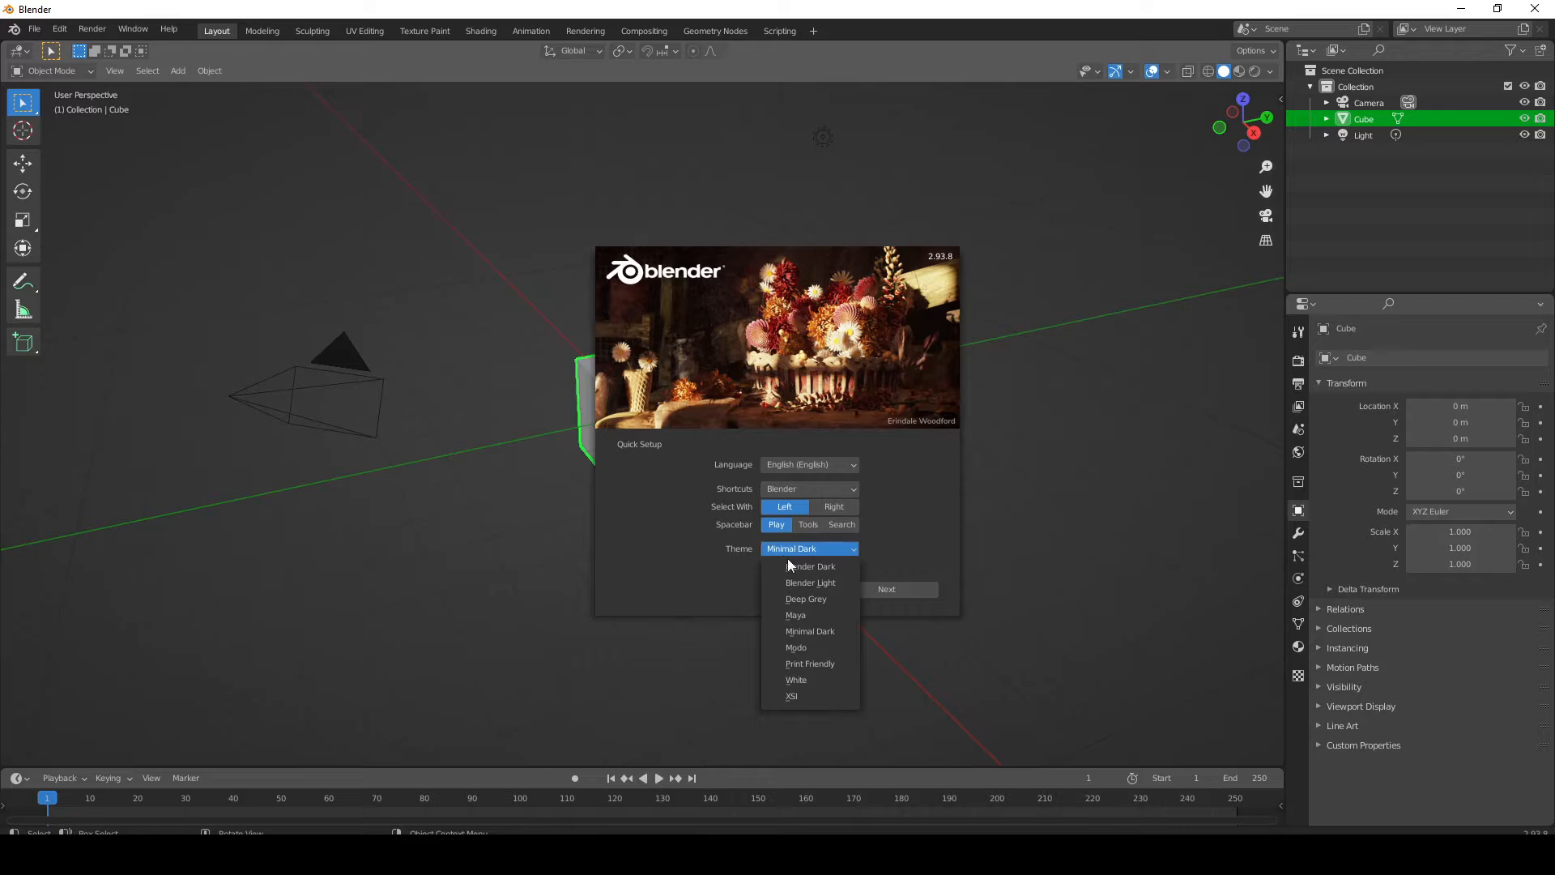
{"action": "left_click", "coordinate": [799, 570]}
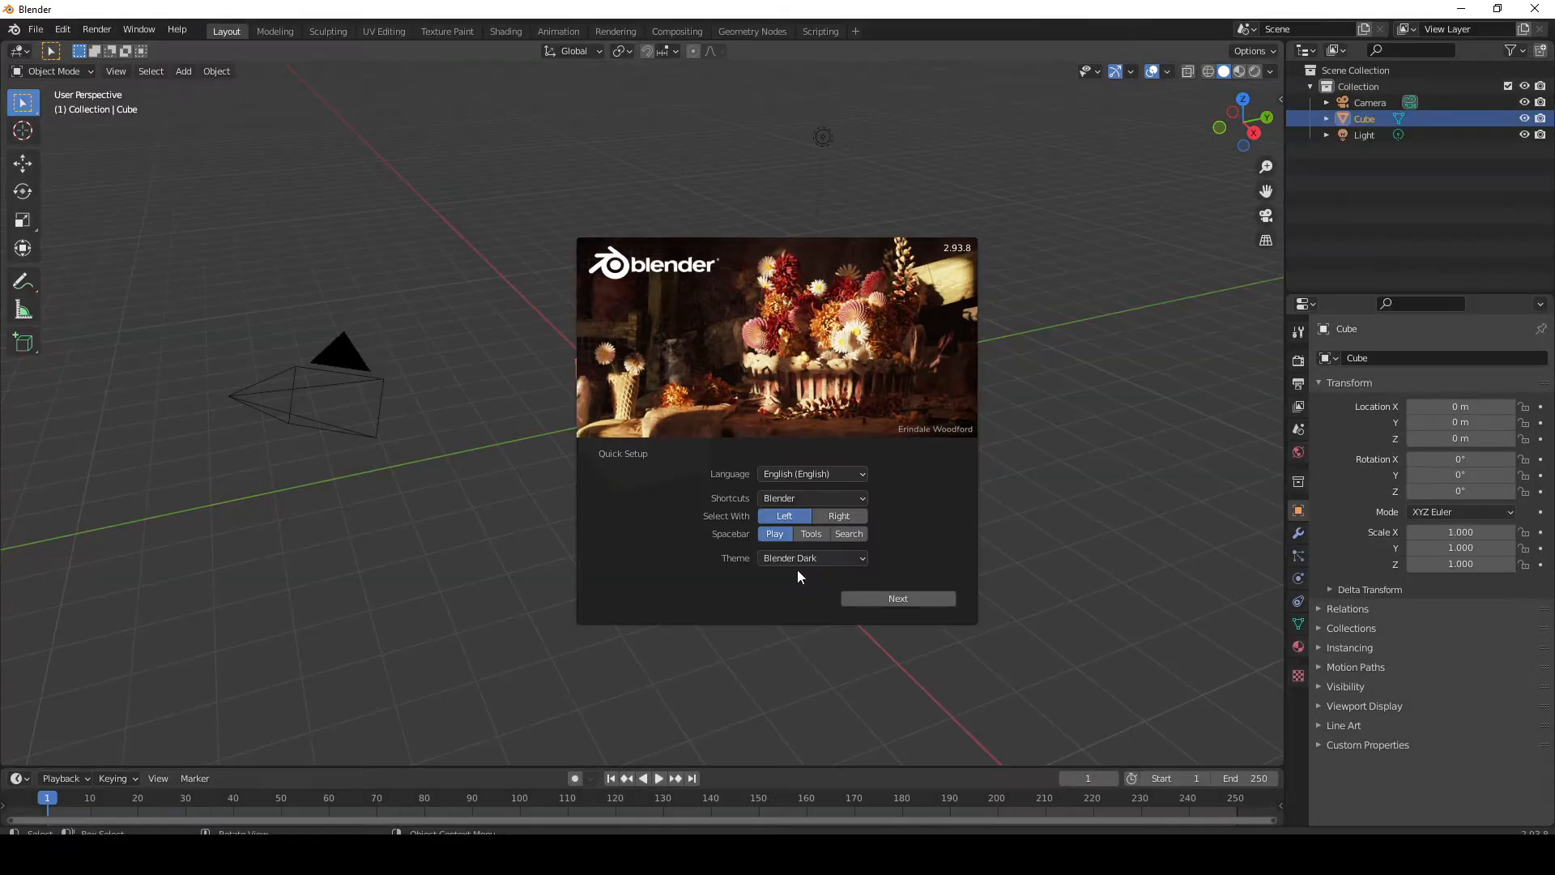
Finish the quick setup and start a new General file
{"action": "left_click", "coordinate": [900, 598]}
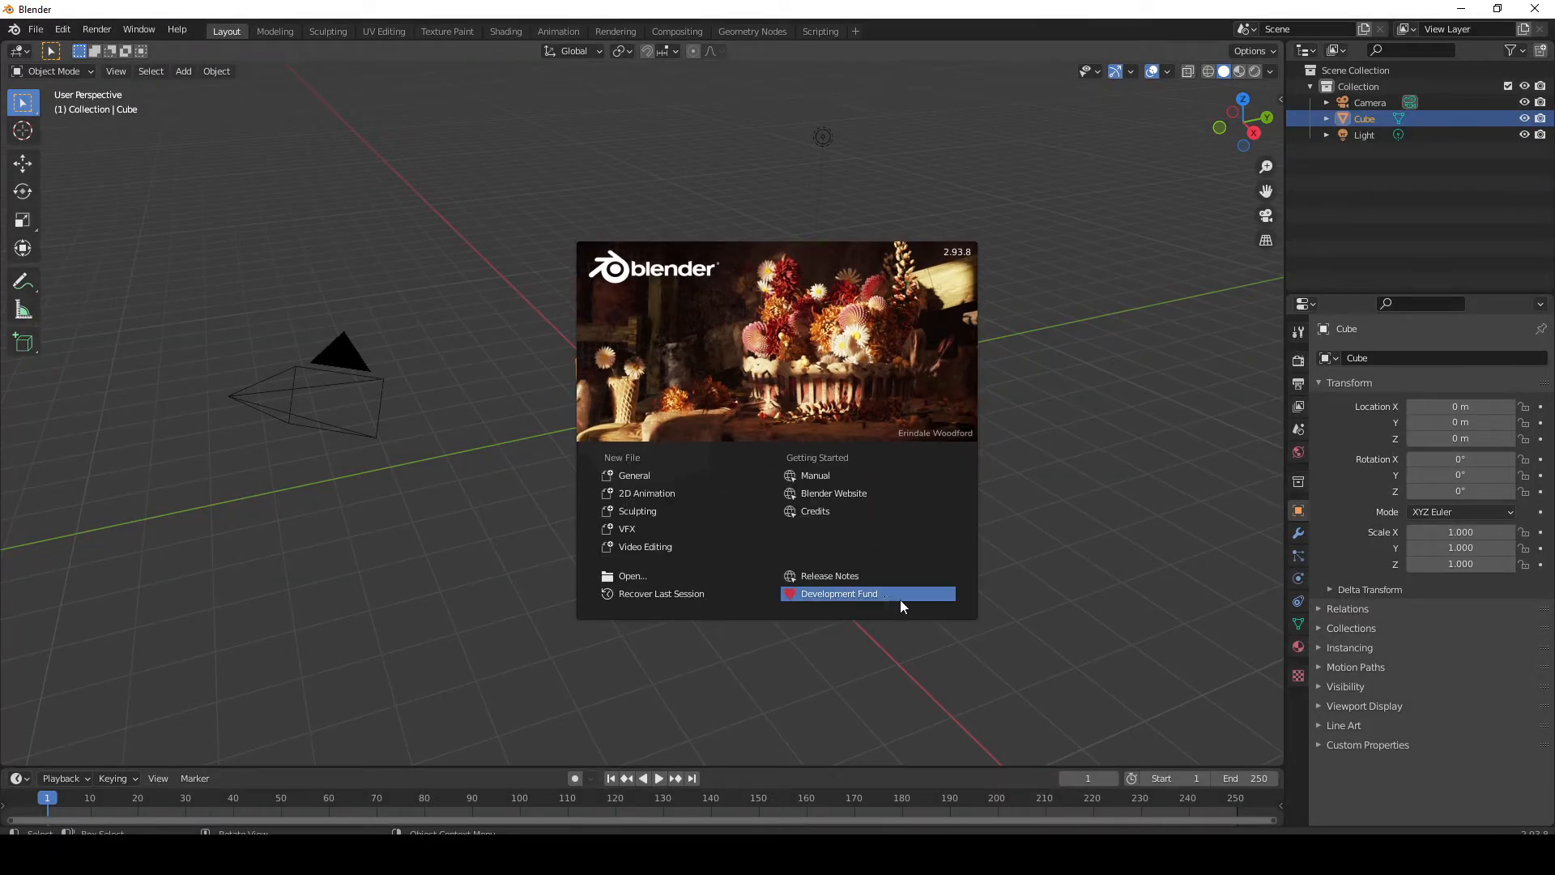
{"action": "left_click", "coordinate": [649, 472]}
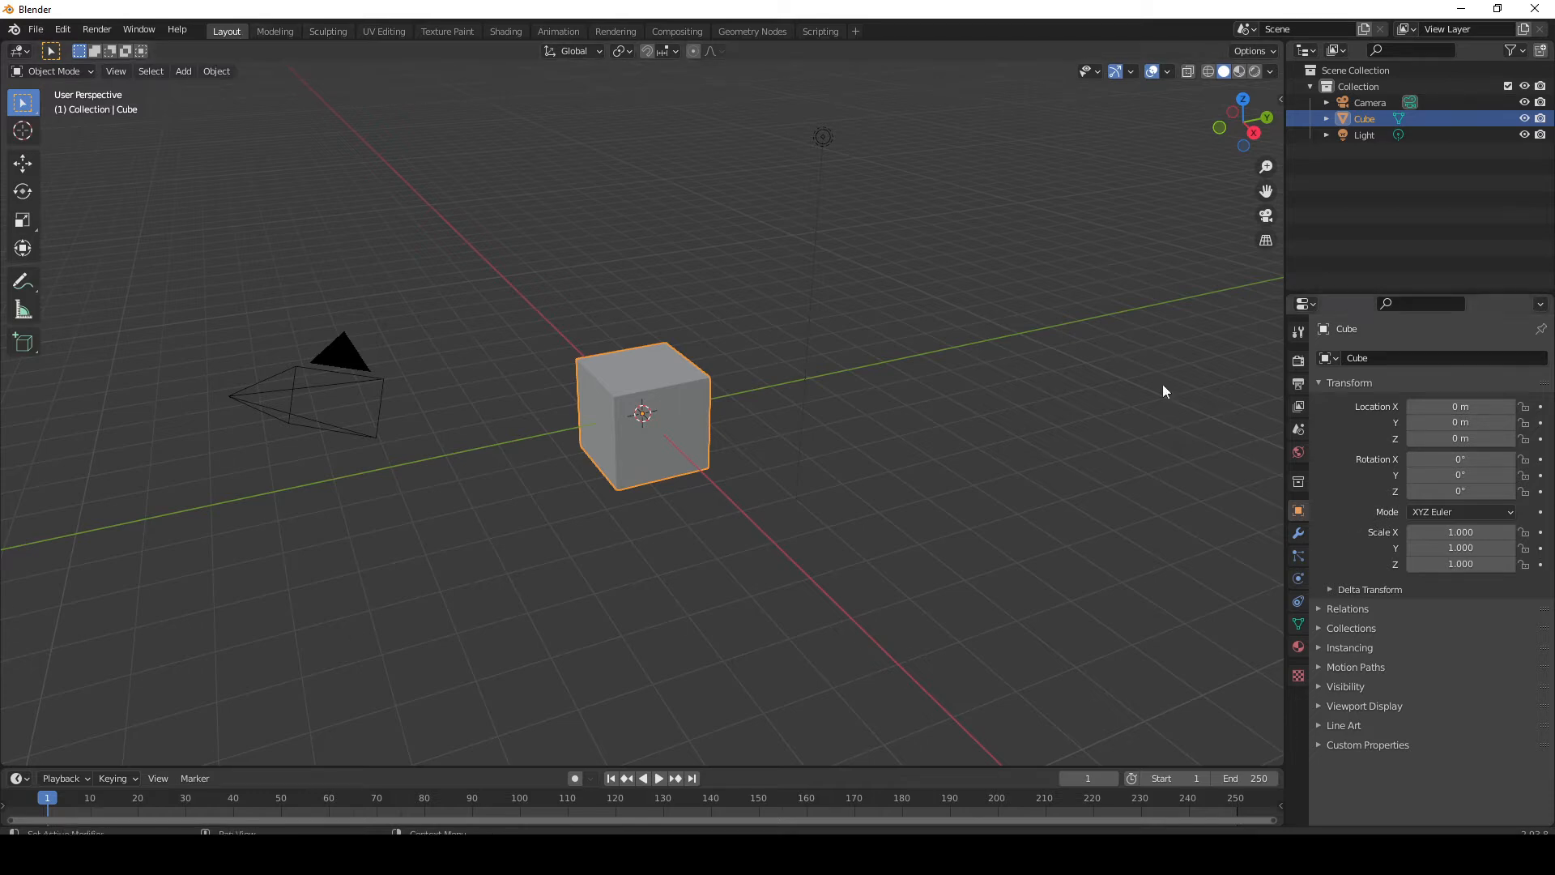
Compare how the Layout, Modeling and Sculpting workspaces present the default cube
{"action": "left_click", "coordinate": [273, 30]}
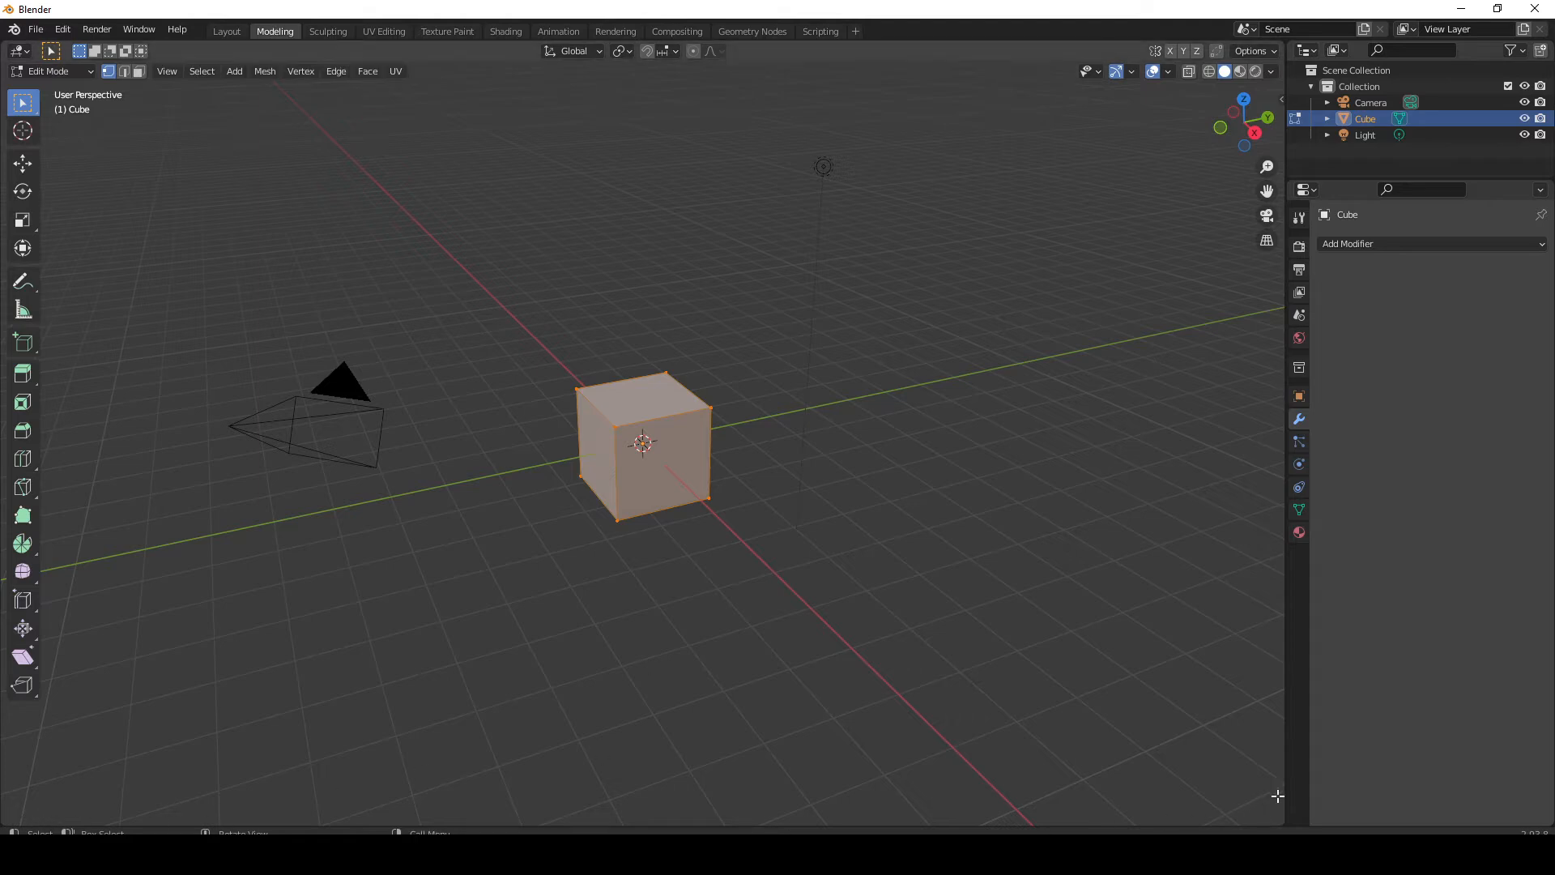
{"action": "left_click", "coordinate": [226, 31]}
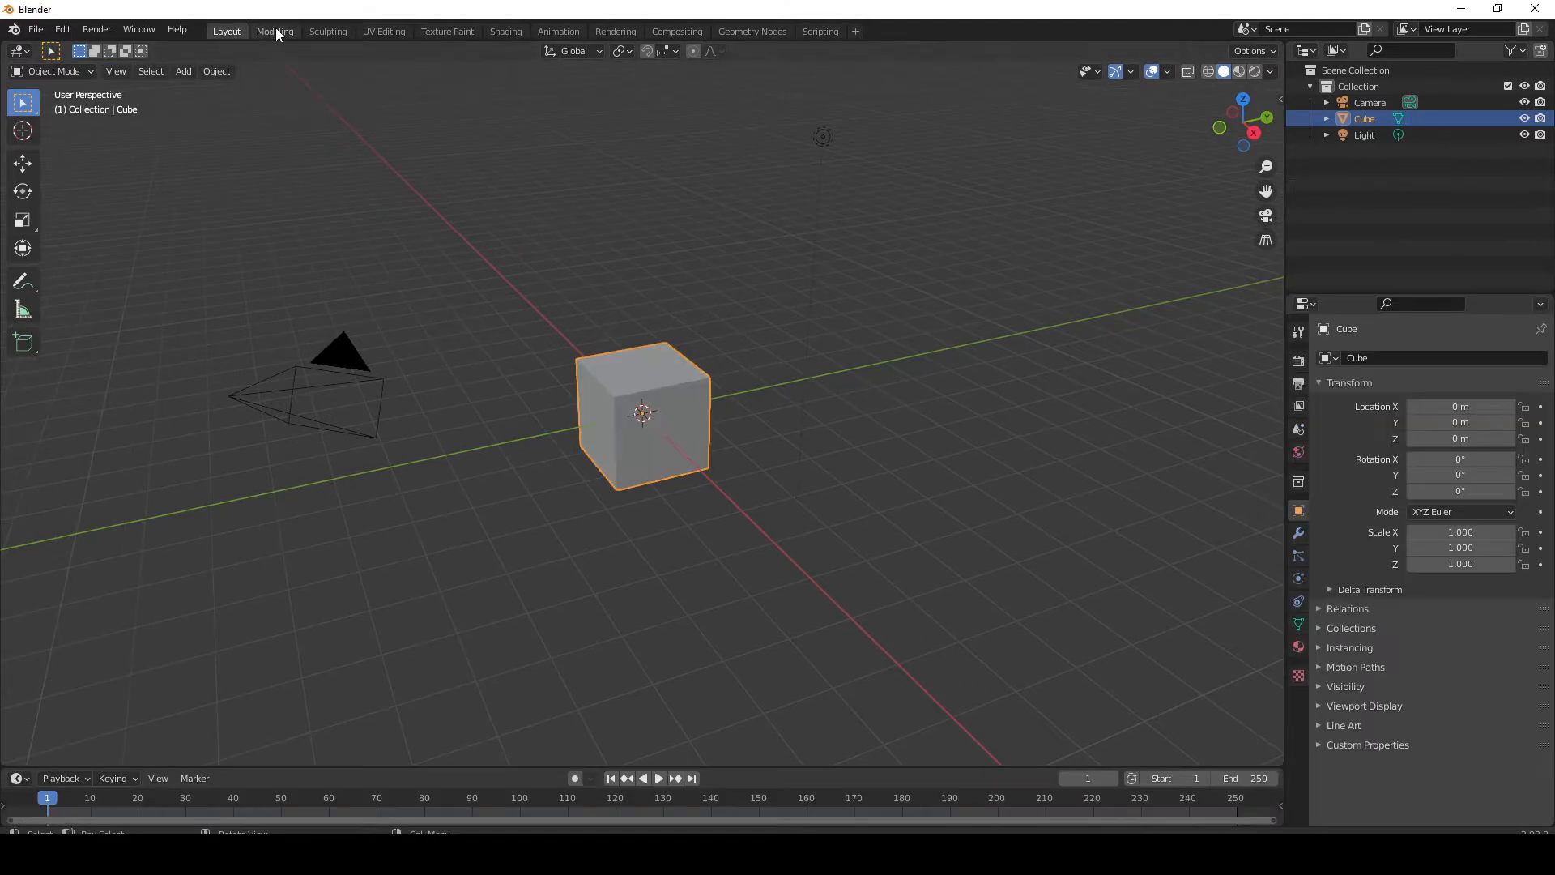
{"action": "left_click", "coordinate": [278, 29]}
{"action": "left_click", "coordinate": [226, 32]}
{"action": "left_click", "coordinate": [288, 32]}
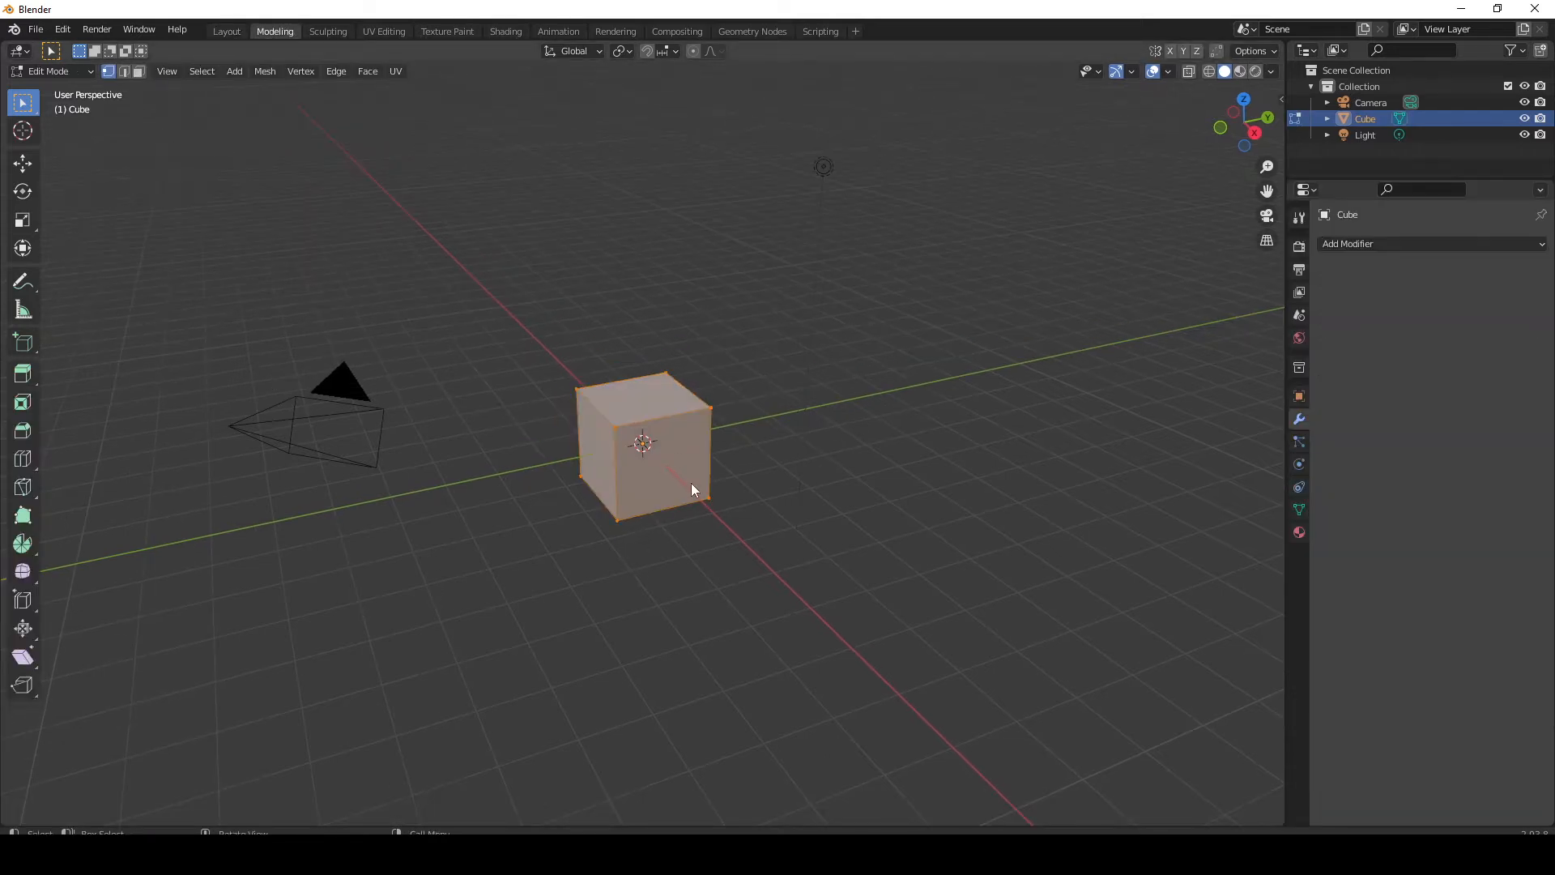
{"action": "key", "text": "Tab"}
{"action": "left_click", "coordinate": [318, 35]}
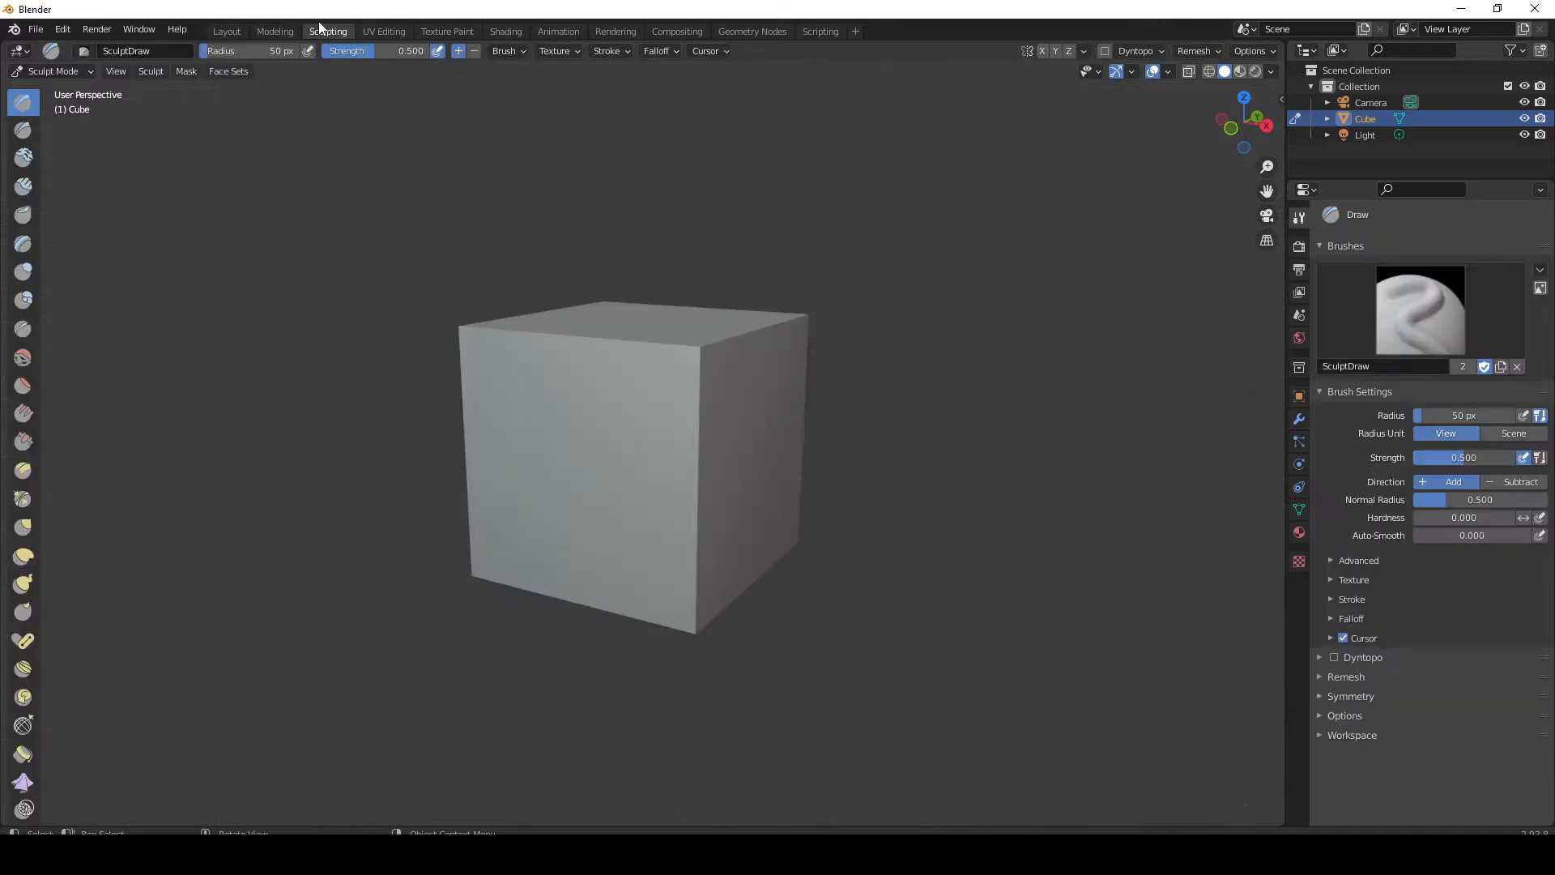
In the Modeling workspace, add a level 2 Subdivision modifier to the cube in Object Mode and apply it
{"action": "left_click", "coordinate": [275, 31]}
{"action": "key", "text": "Tab"}
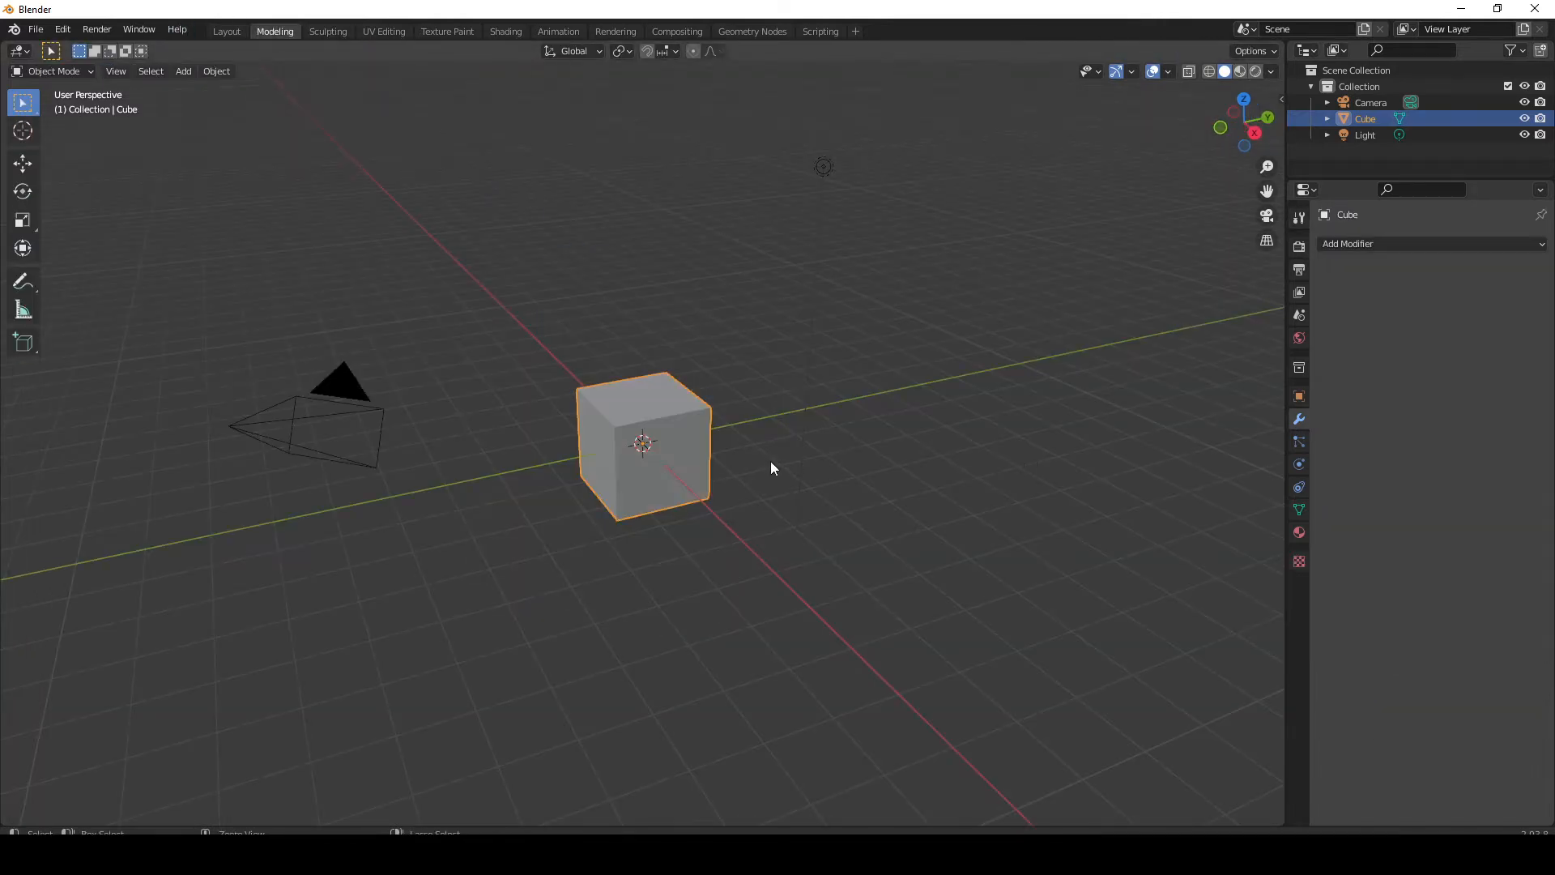
{"action": "key", "text": "ctrl+2"}
{"action": "left_click", "coordinate": [1500, 272]}
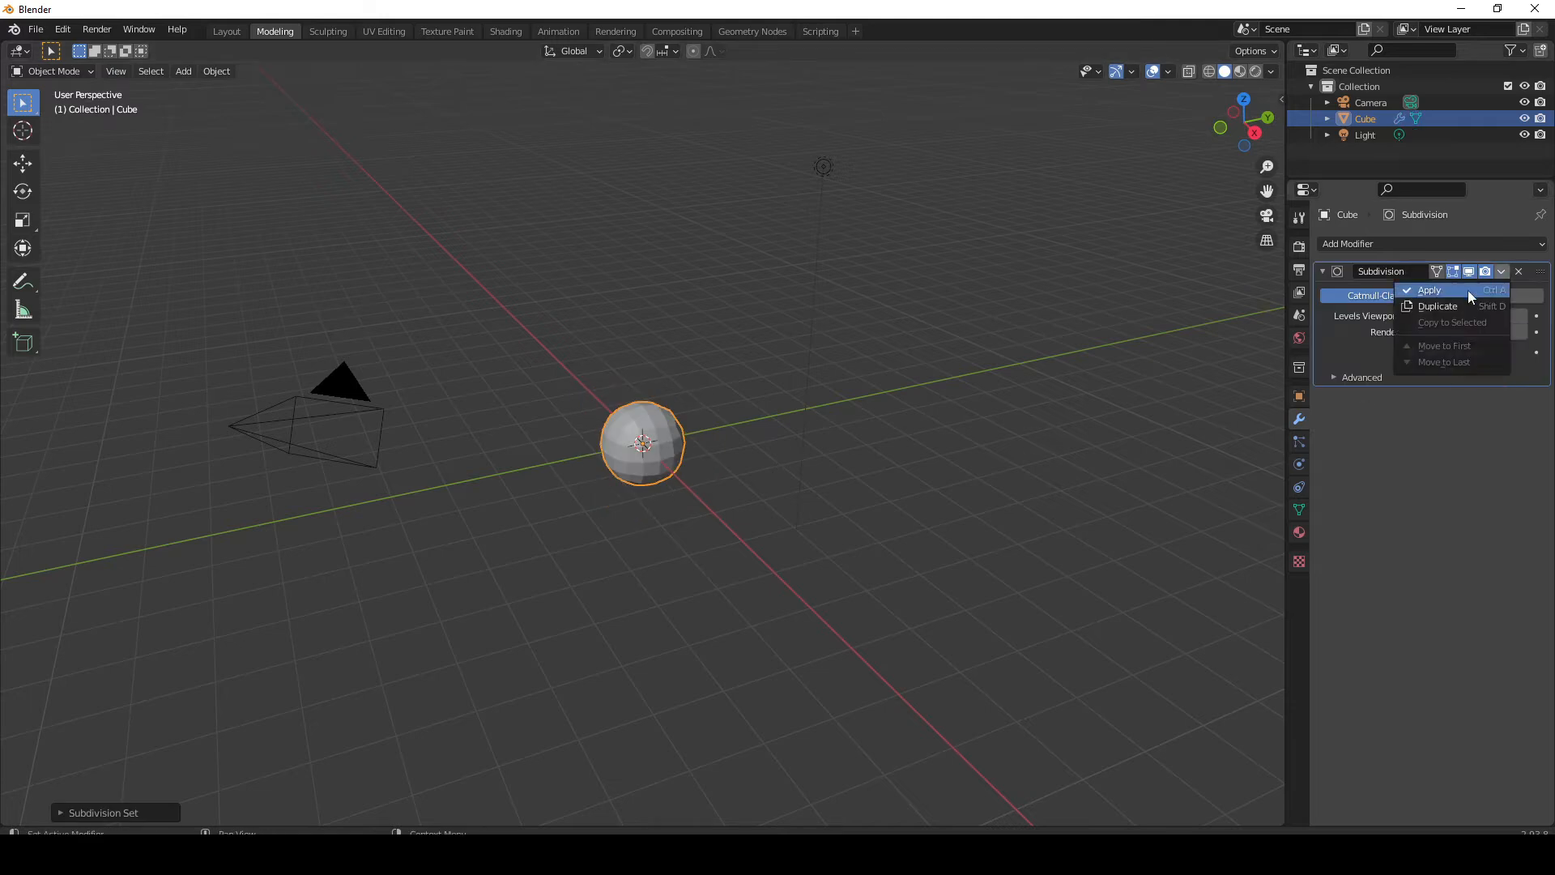
{"action": "left_click", "coordinate": [1472, 295]}
Sculpt the subdivided cube in the Sculpting workspace with Draw strokes at a 271 px radius, and reduce the brush radius to 46 px
{"action": "left_click", "coordinate": [328, 31]}
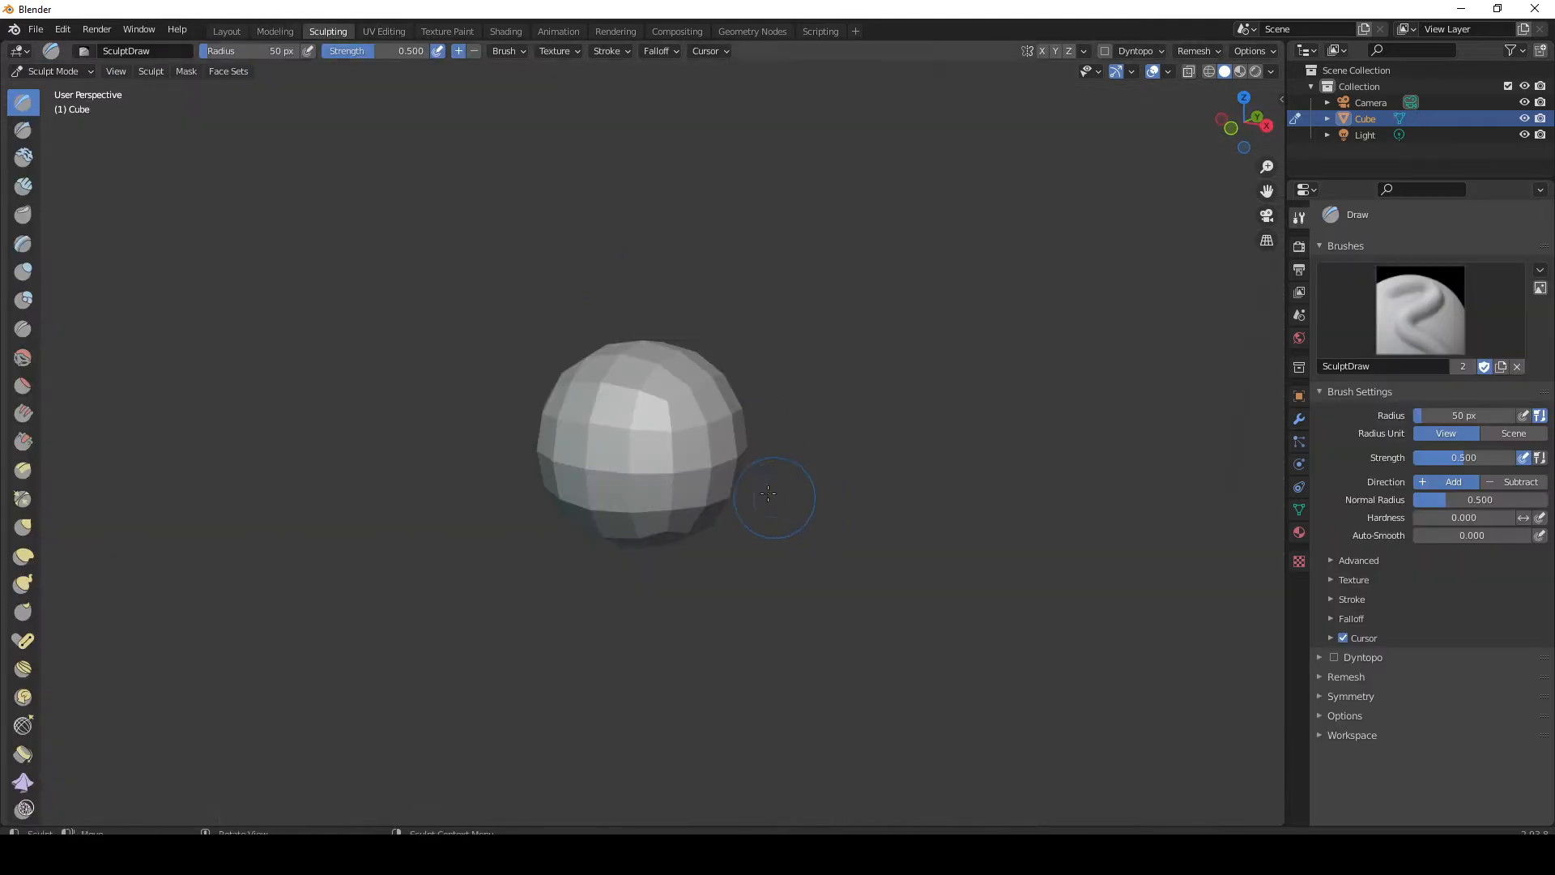
{"action": "key", "text": "f"}
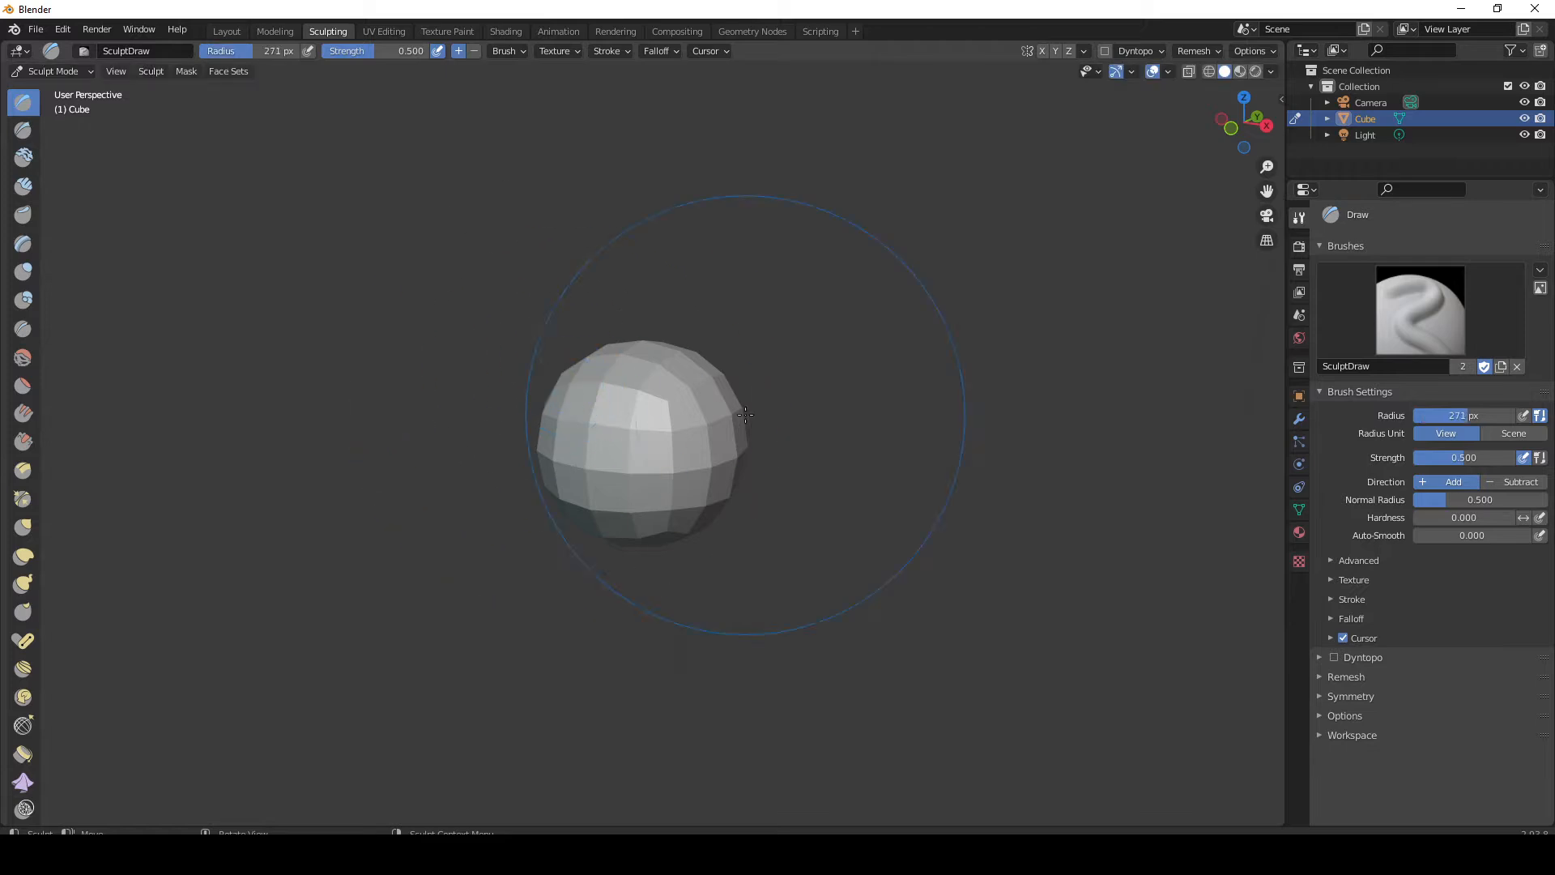
{"action": "mouse_move", "coordinate": [632, 340]}
{"action": "left_mouse_down"}
{"action": "mouse_move", "coordinate": [639, 399]}
{"action": "mouse_move", "coordinate": [777, 324]}
{"action": "left_mouse_up"}
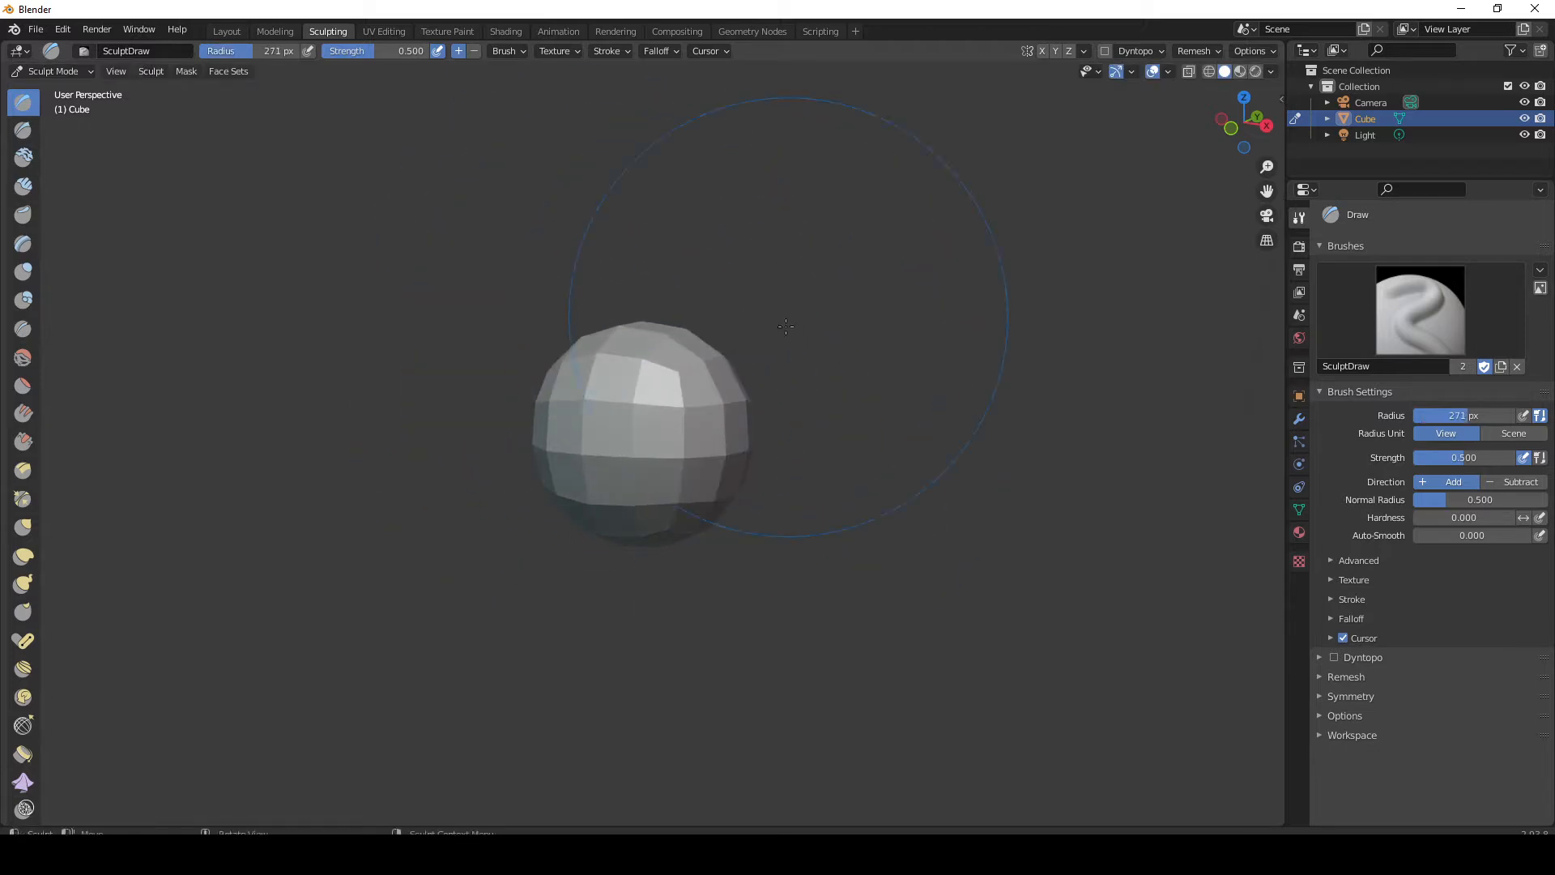
{"action": "mouse_move", "coordinate": [712, 364]}
{"action": "left_mouse_down"}
{"action": "mouse_move", "coordinate": [579, 441]}
{"action": "mouse_move", "coordinate": [629, 440]}
{"action": "mouse_move", "coordinate": [598, 470]}
{"action": "mouse_move", "coordinate": [662, 480]}
{"action": "left_mouse_up"}
{"action": "key", "text": "f"}
{"action": "left_click", "coordinate": [413, 478]}
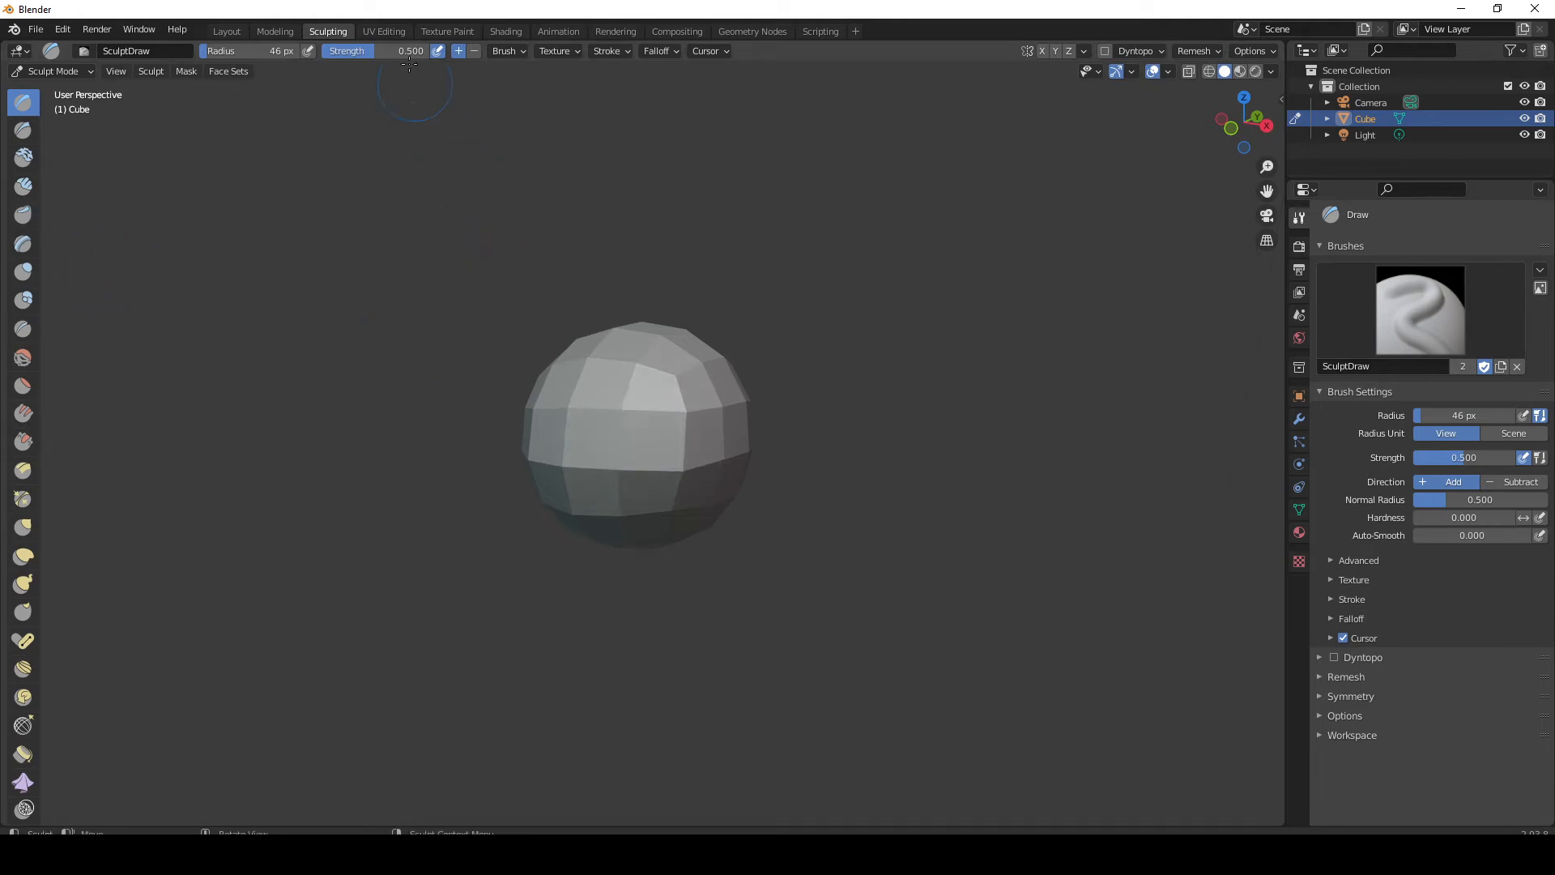
Look through the UV Editing, Texture Paint, Shading and Animation workspaces with the sculpted object
{"action": "left_click", "coordinate": [384, 32]}
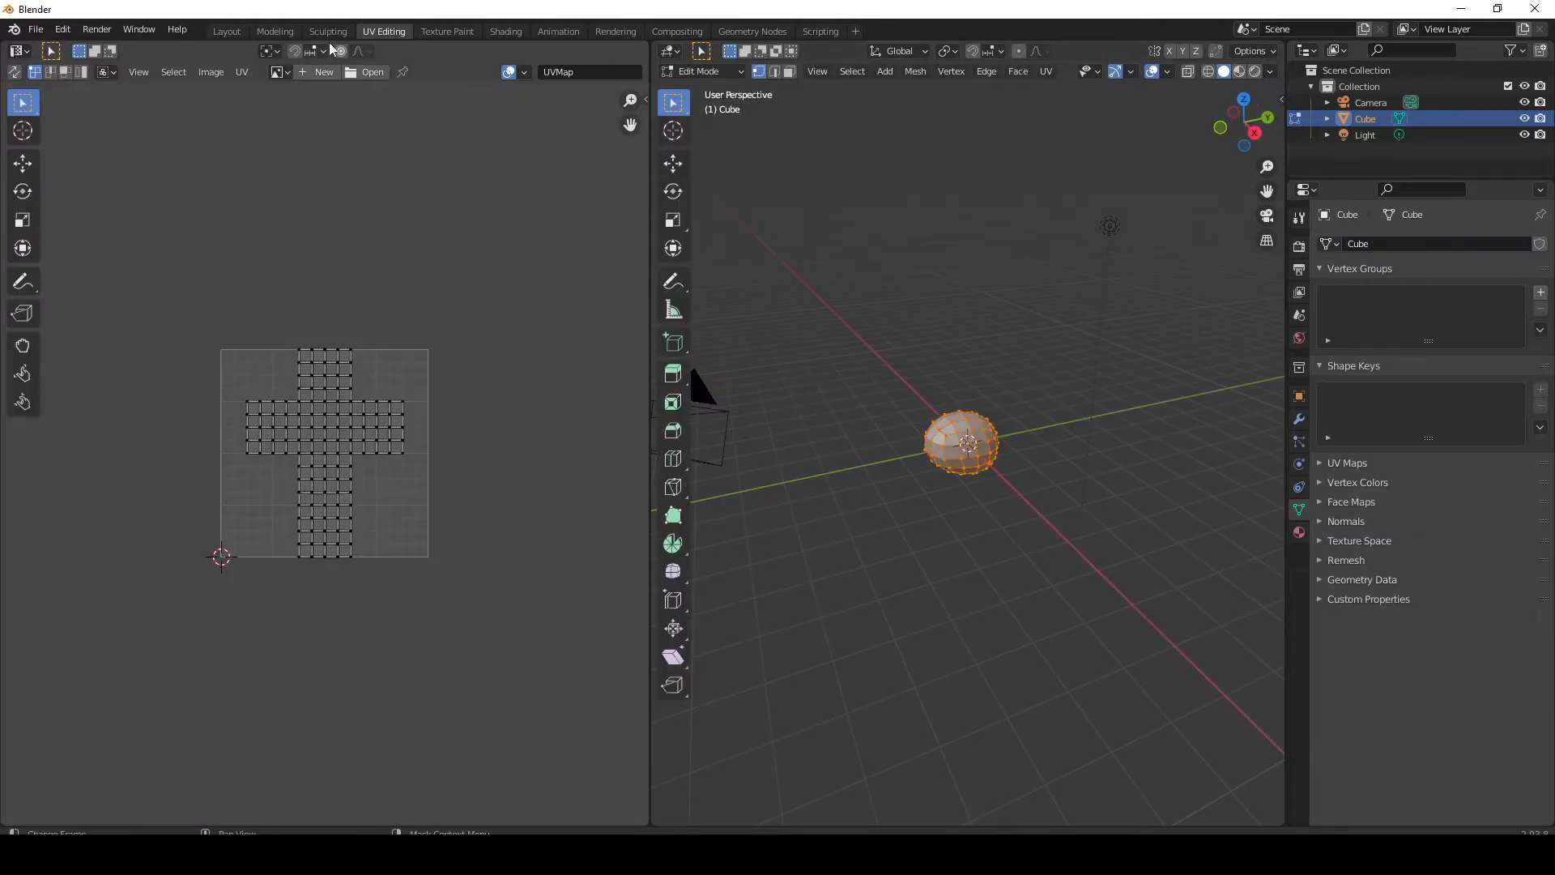
{"action": "left_click", "coordinate": [441, 31]}
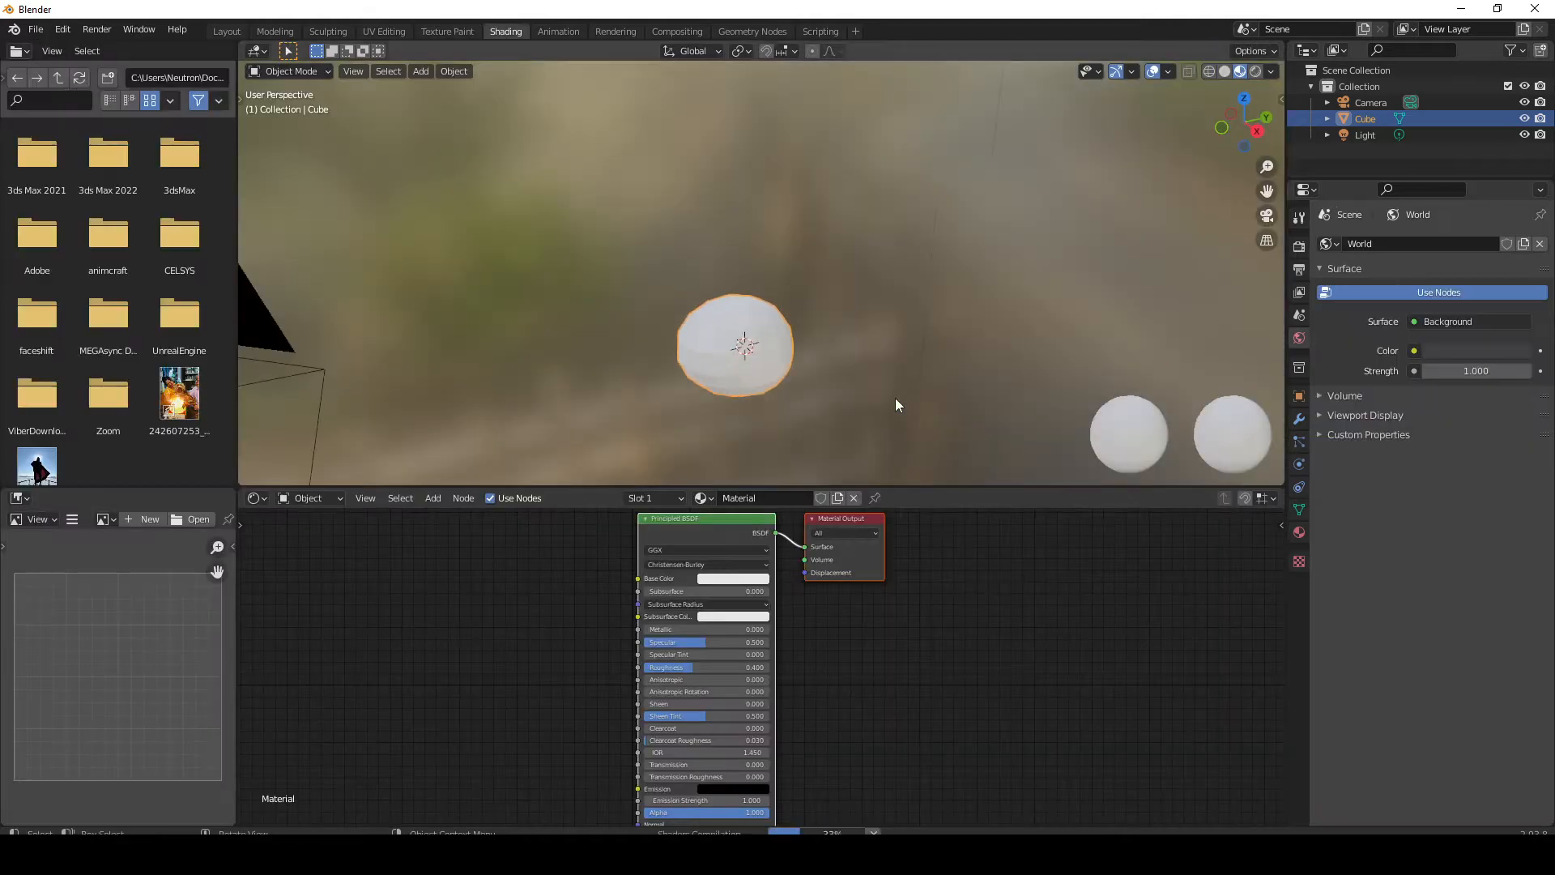
{"action": "middle_click_drag", "start_coordinate": [682, 311], "coordinate": [475, 668]}
{"action": "left_click", "coordinate": [558, 32]}
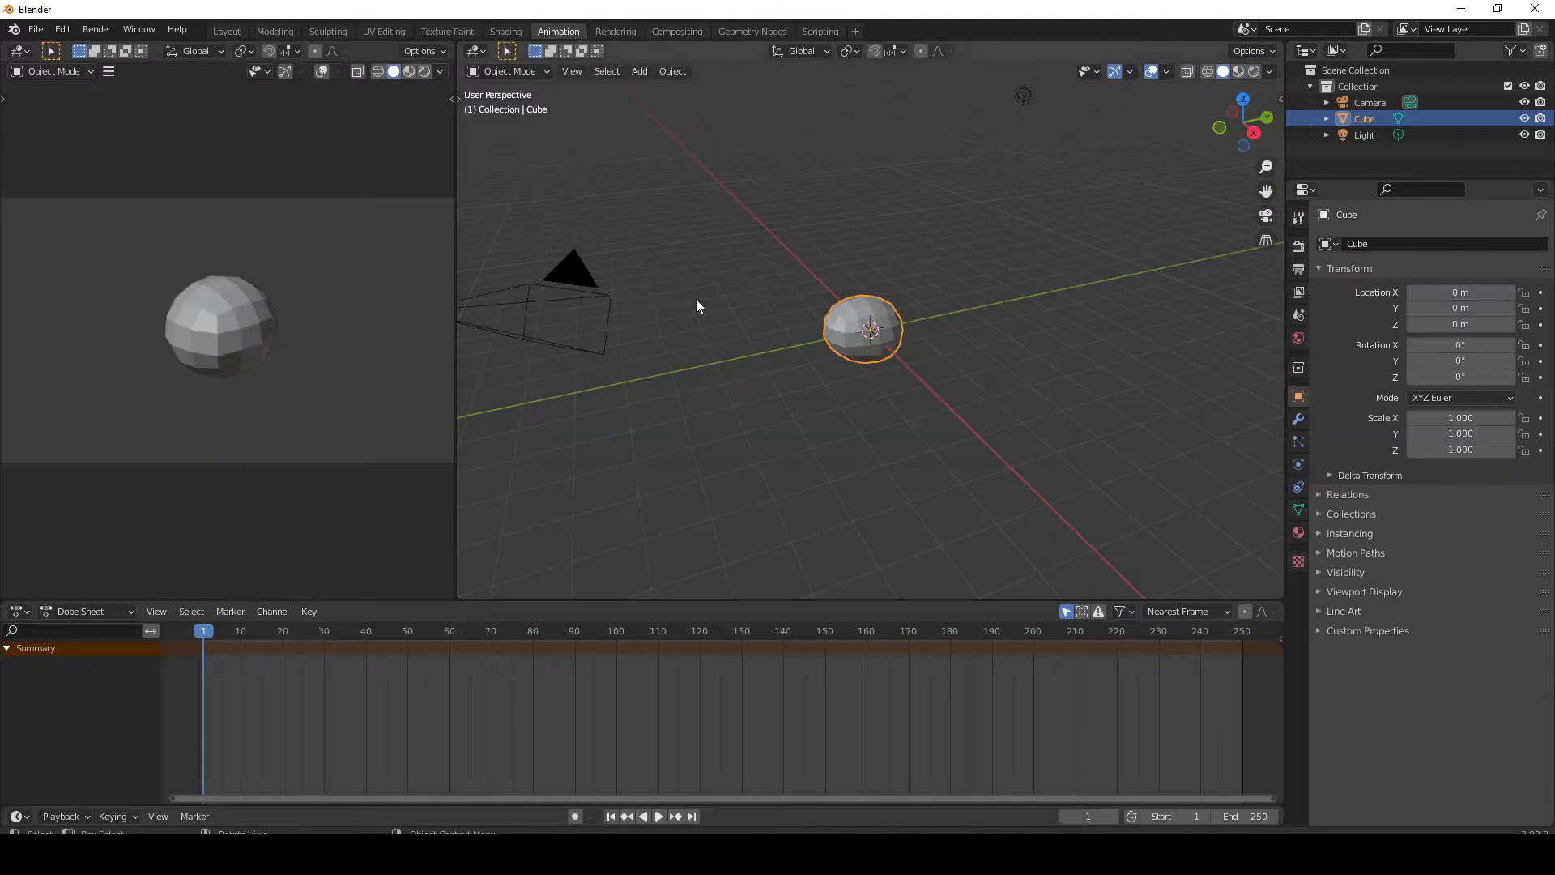
Look through the Rendering, Compositing, Geometry Nodes and Scripting workspaces
{"action": "left_click", "coordinate": [625, 30]}
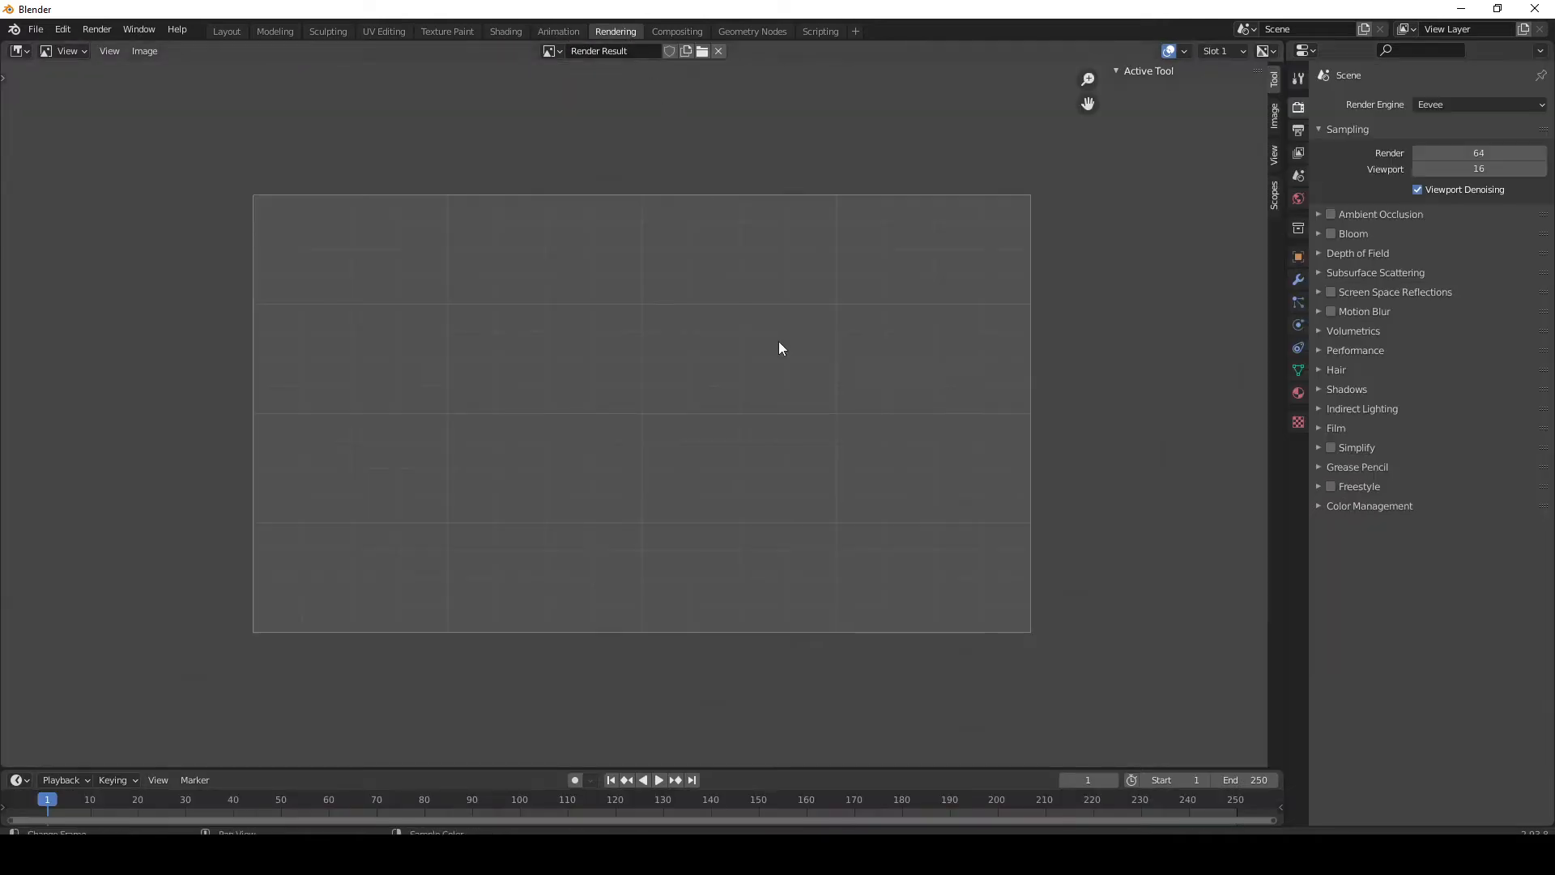
{"action": "left_click", "coordinate": [677, 31]}
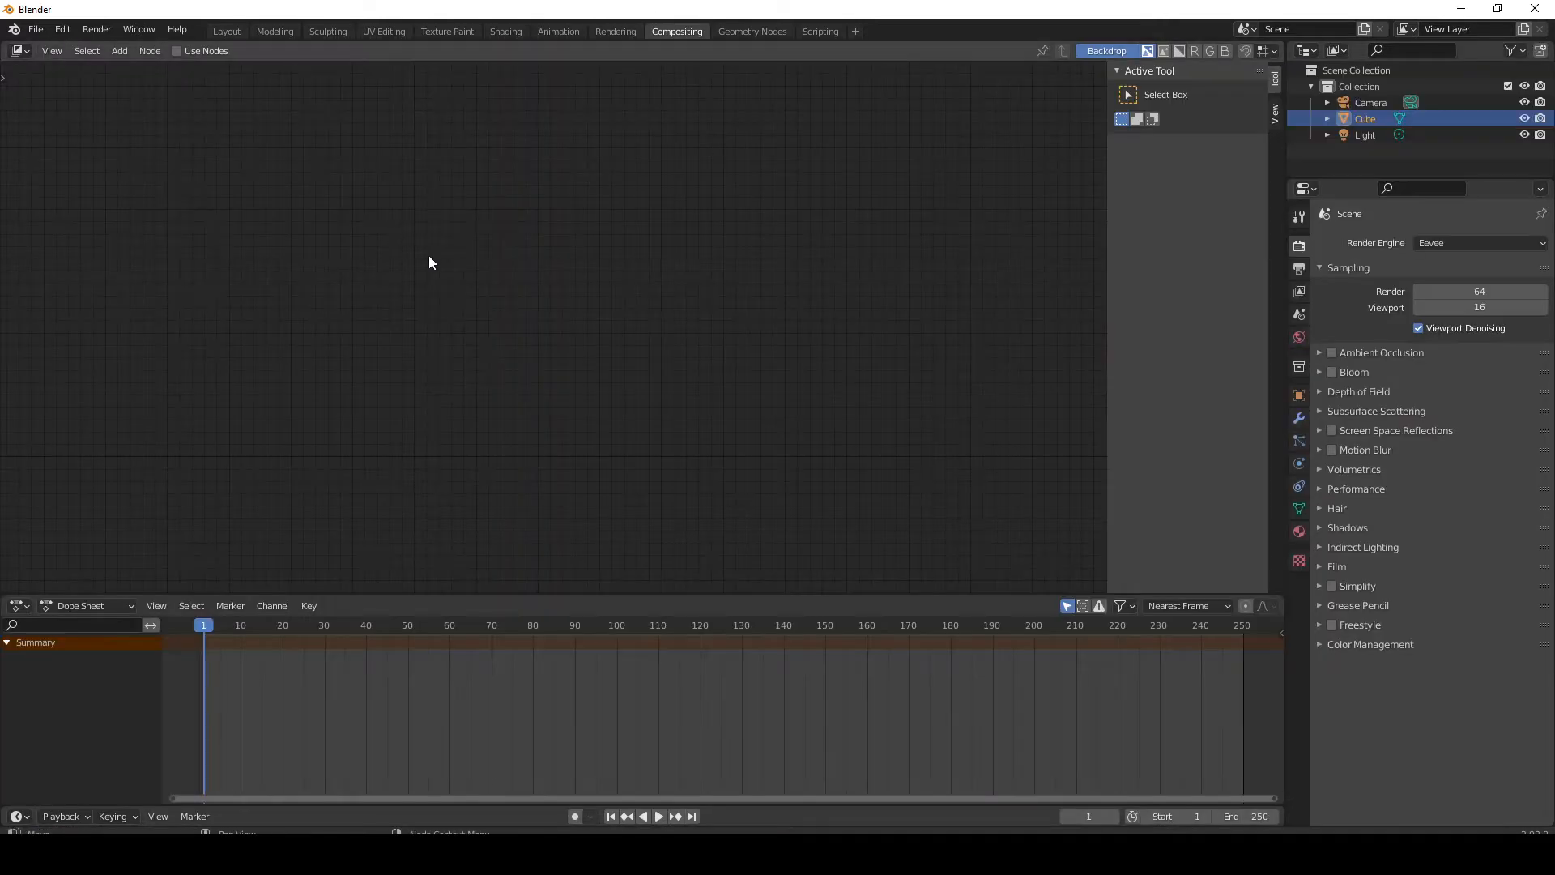
{"action": "left_click", "coordinate": [631, 31]}
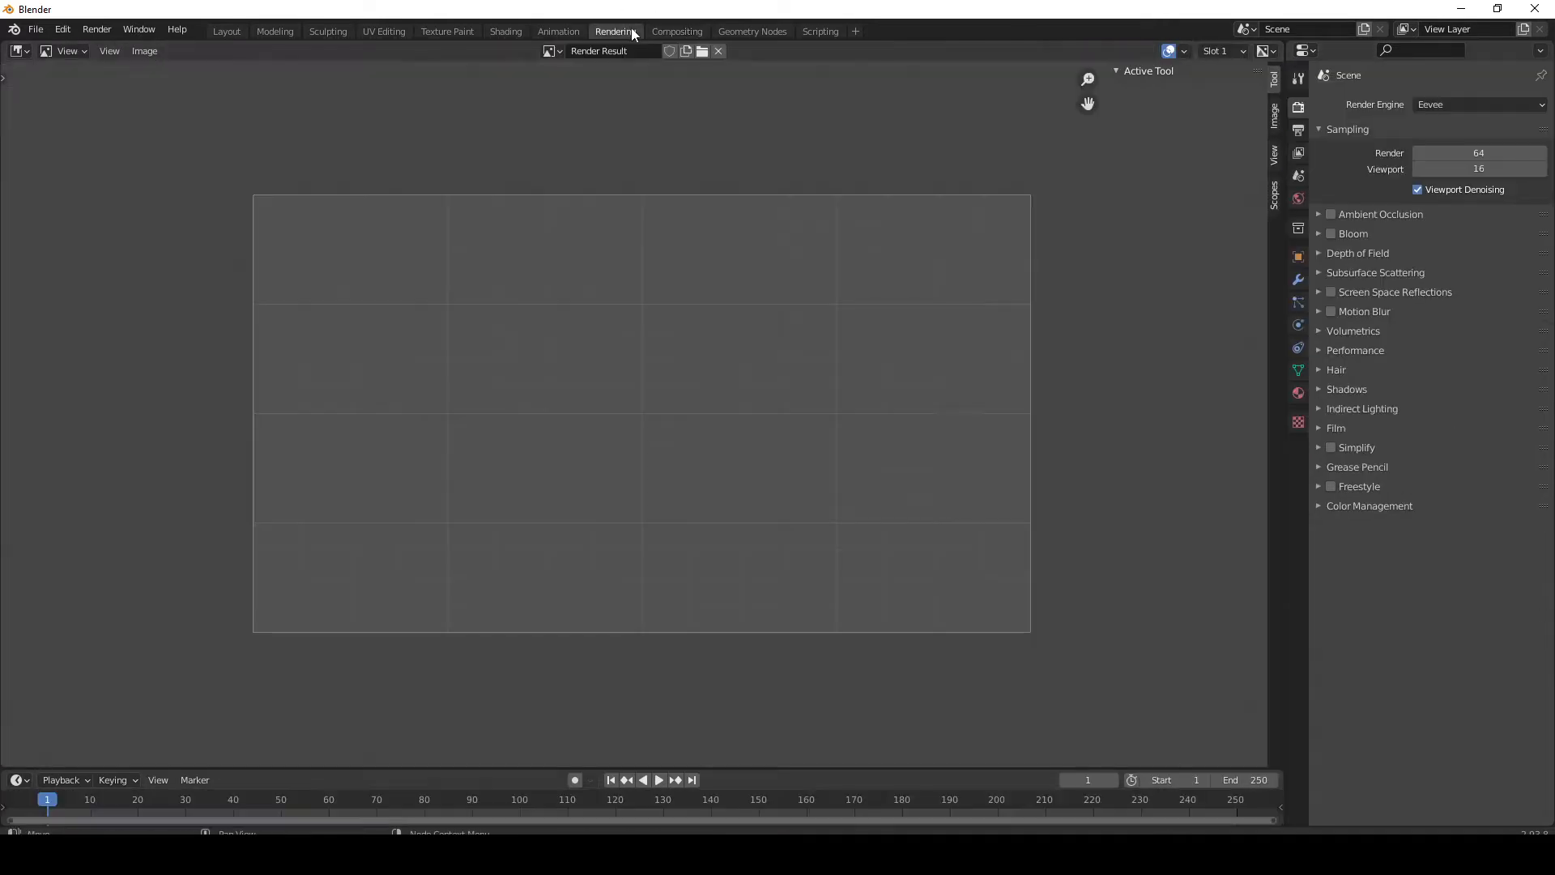
{"action": "left_click", "coordinate": [677, 32]}
{"action": "left_click", "coordinate": [774, 33]}
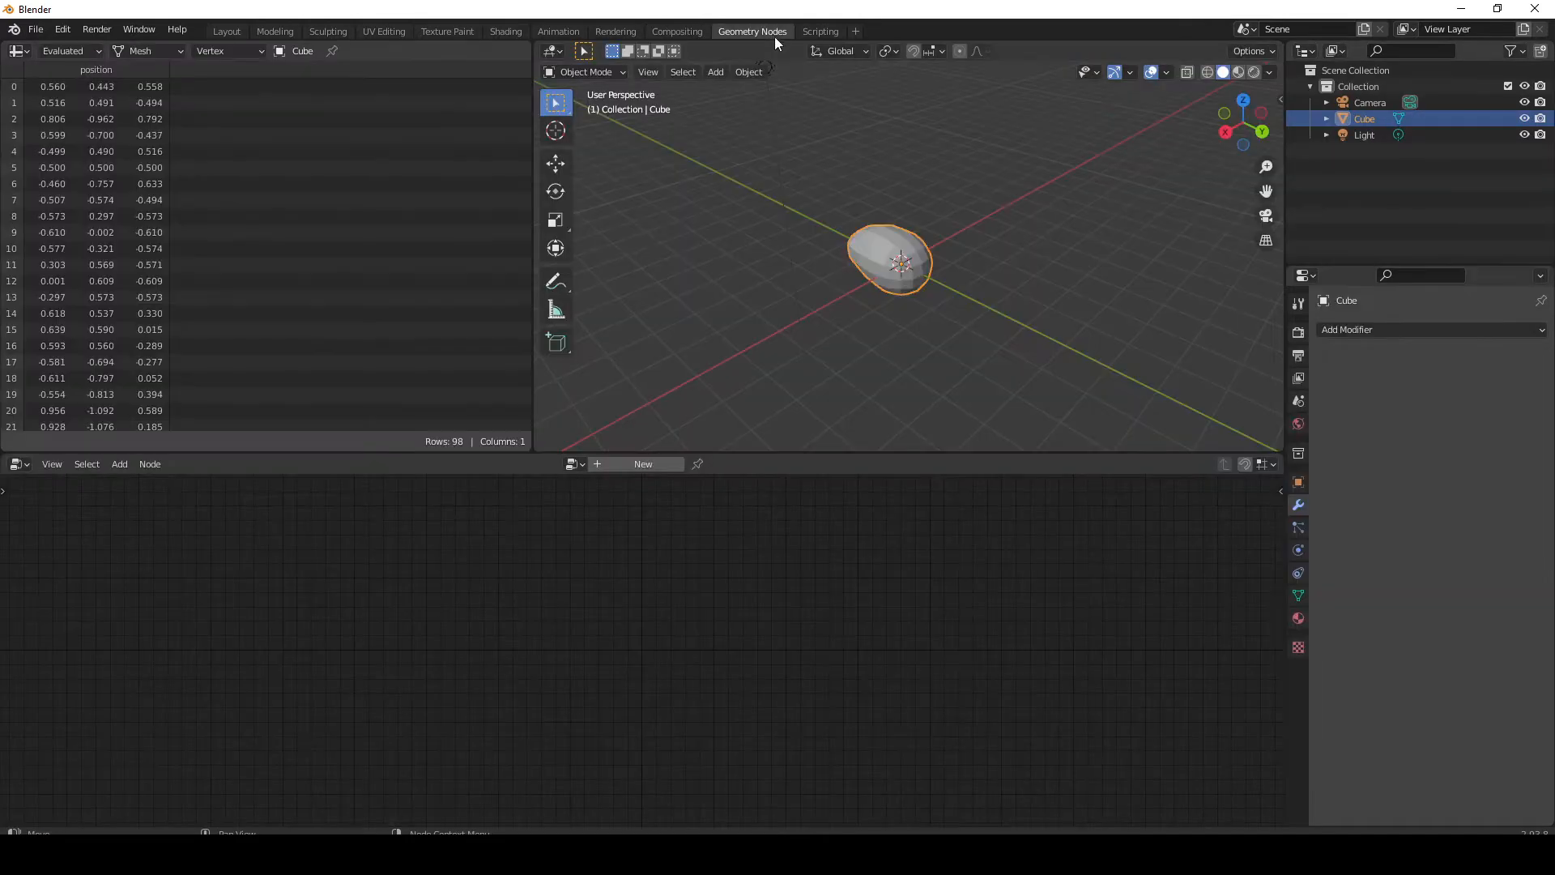
{"action": "left_click", "coordinate": [832, 31]}
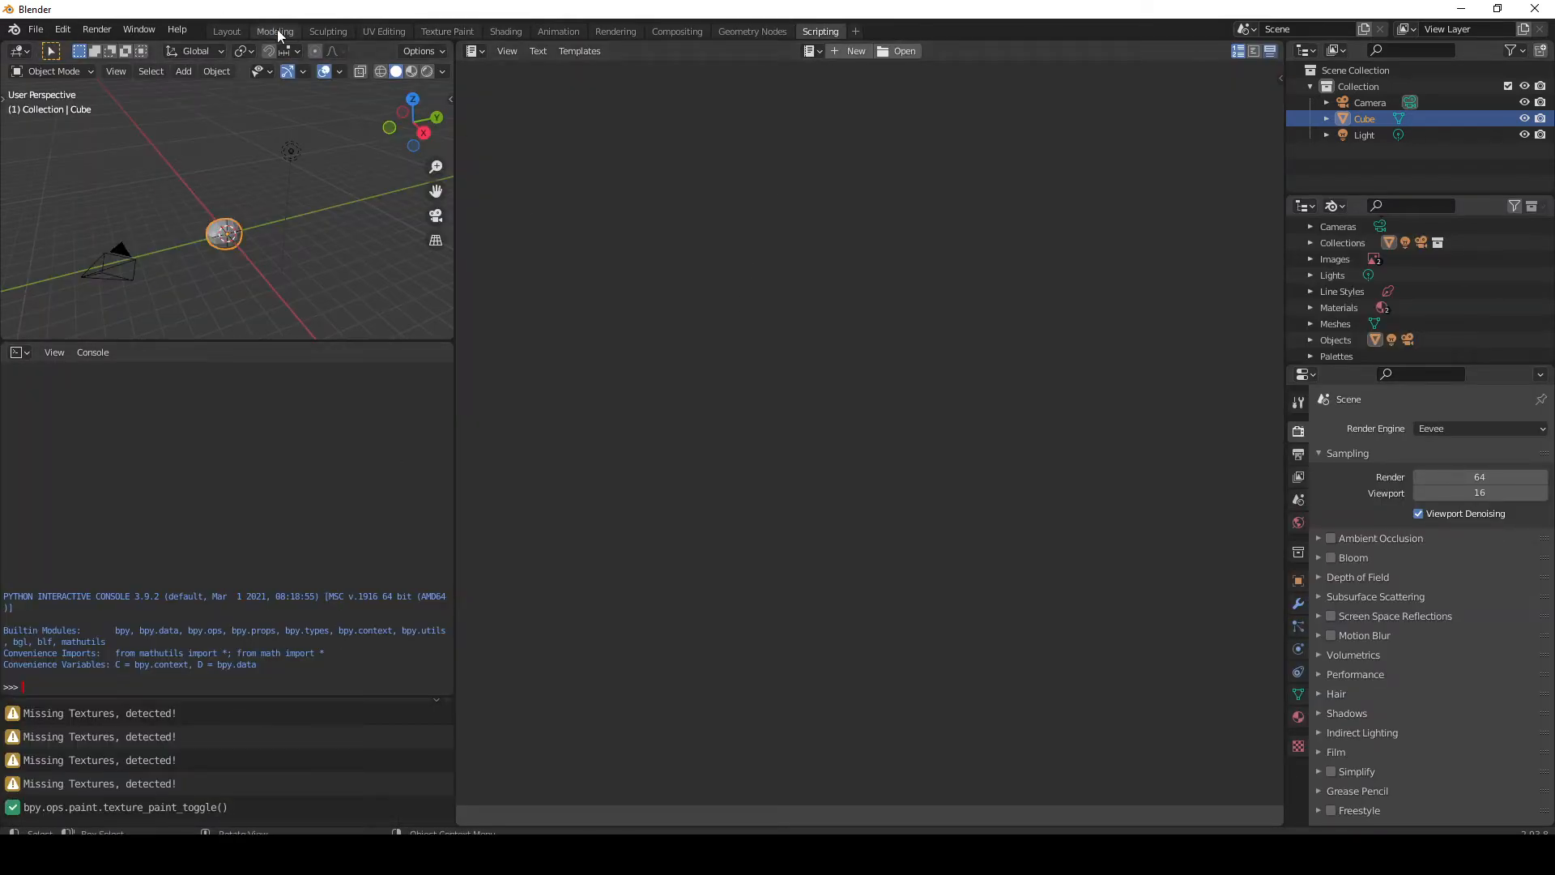
Return to the Layout workspace and deselect the sculpted object
{"action": "left_click", "coordinate": [227, 31]}
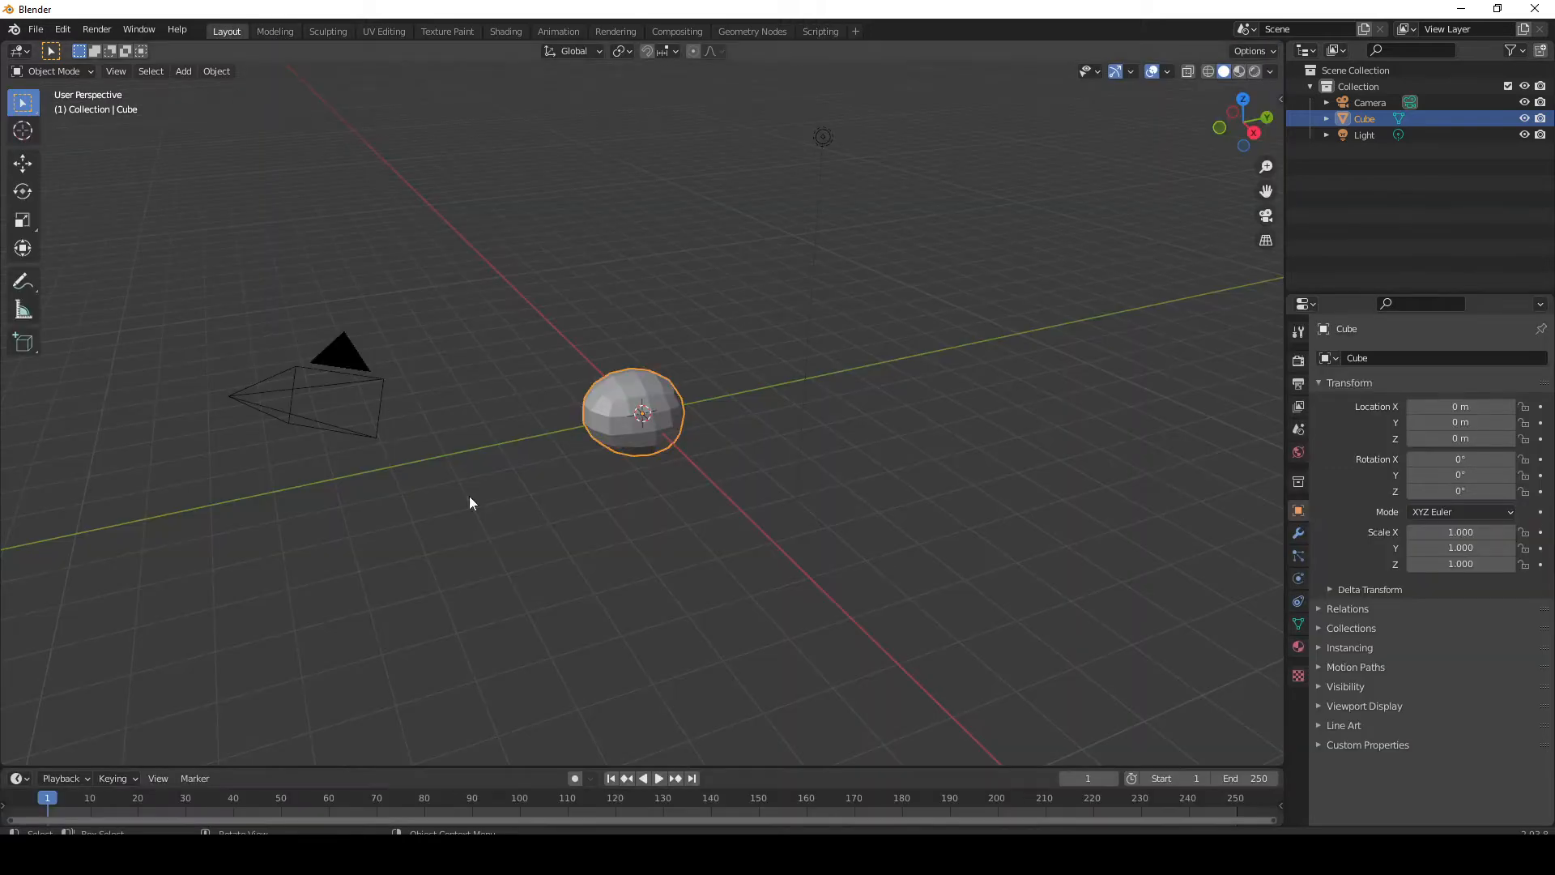
{"action": "left_click", "coordinate": [588, 533]}
{"action": "left_click", "coordinate": [612, 419]}
{"action": "middle_click_drag", "start_coordinate": [612, 419], "coordinate": [662, 448]}
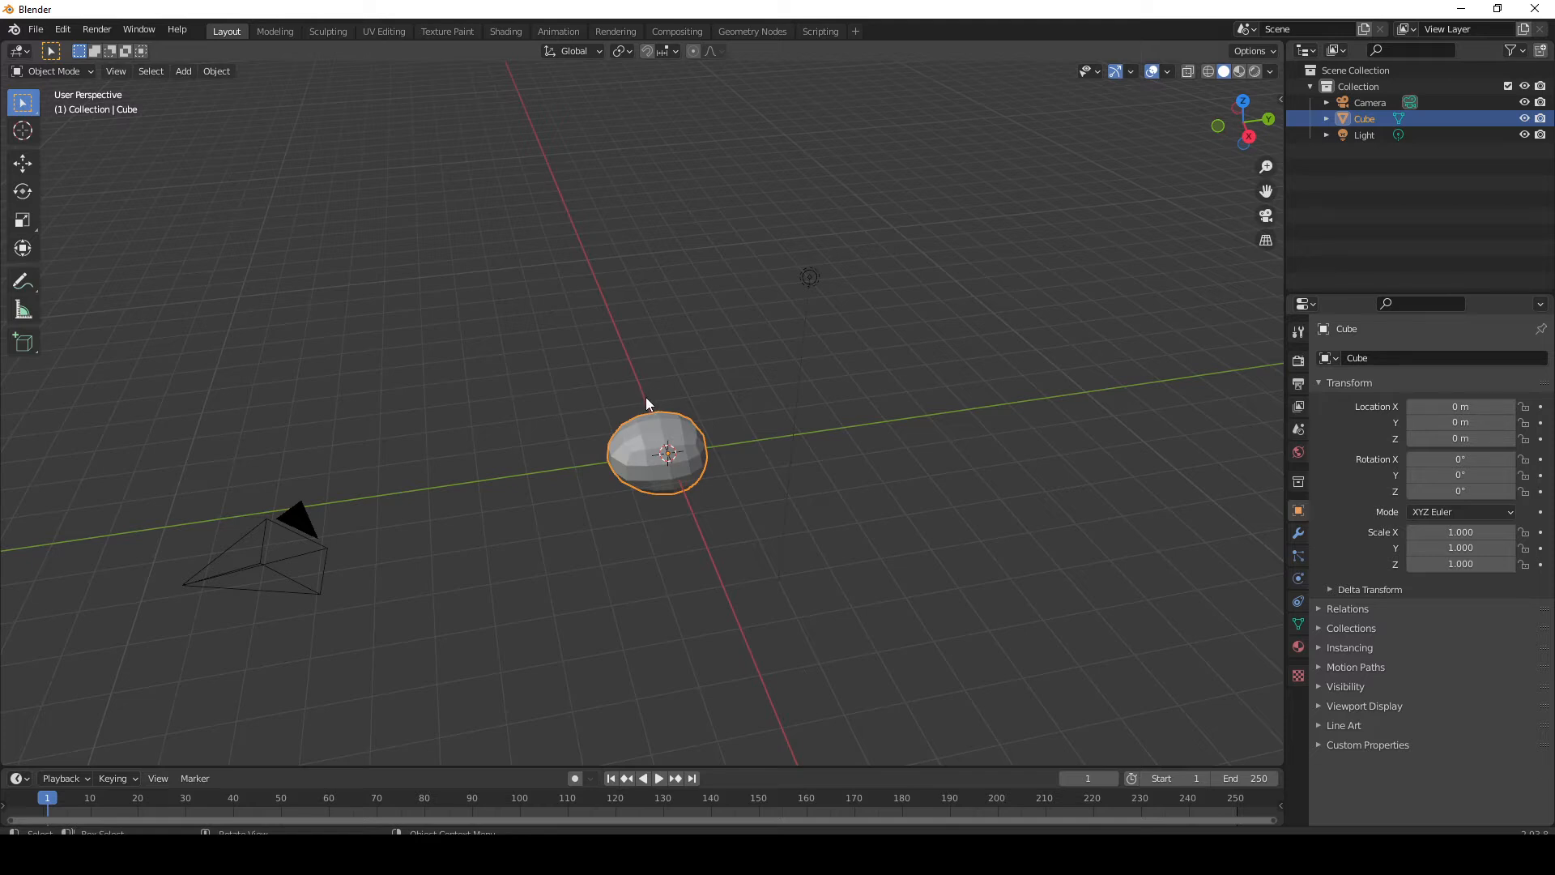
{"action": "left_click", "coordinate": [802, 458]}
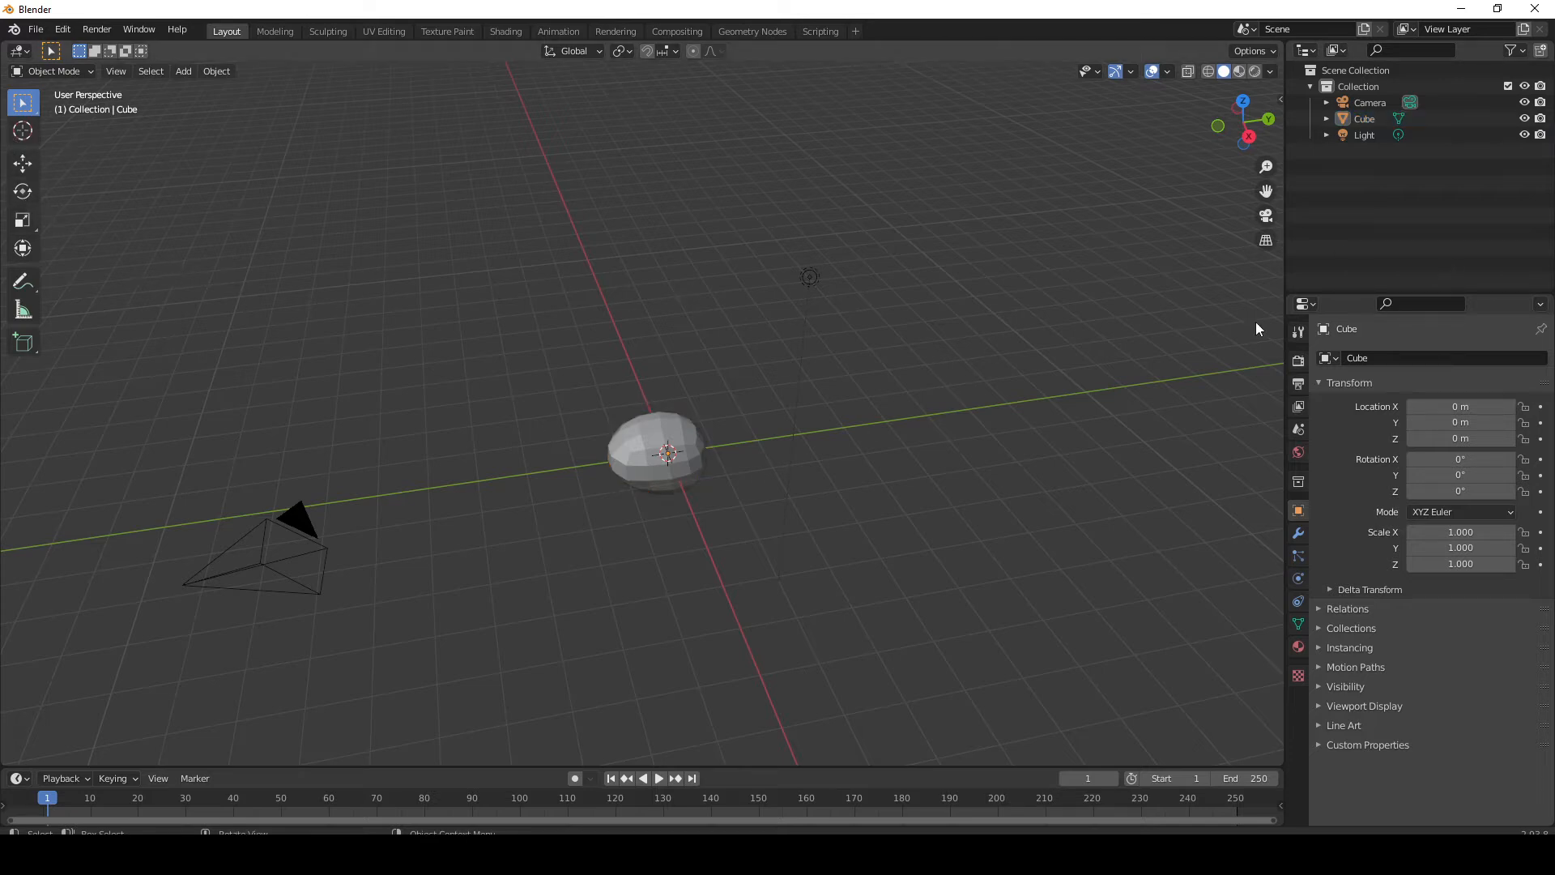
Show the viewport sidebar, and enable the System: Screencast Keys add-on in the preferences by searching add-ons for "scr"
{"action": "key", "text": "n"}
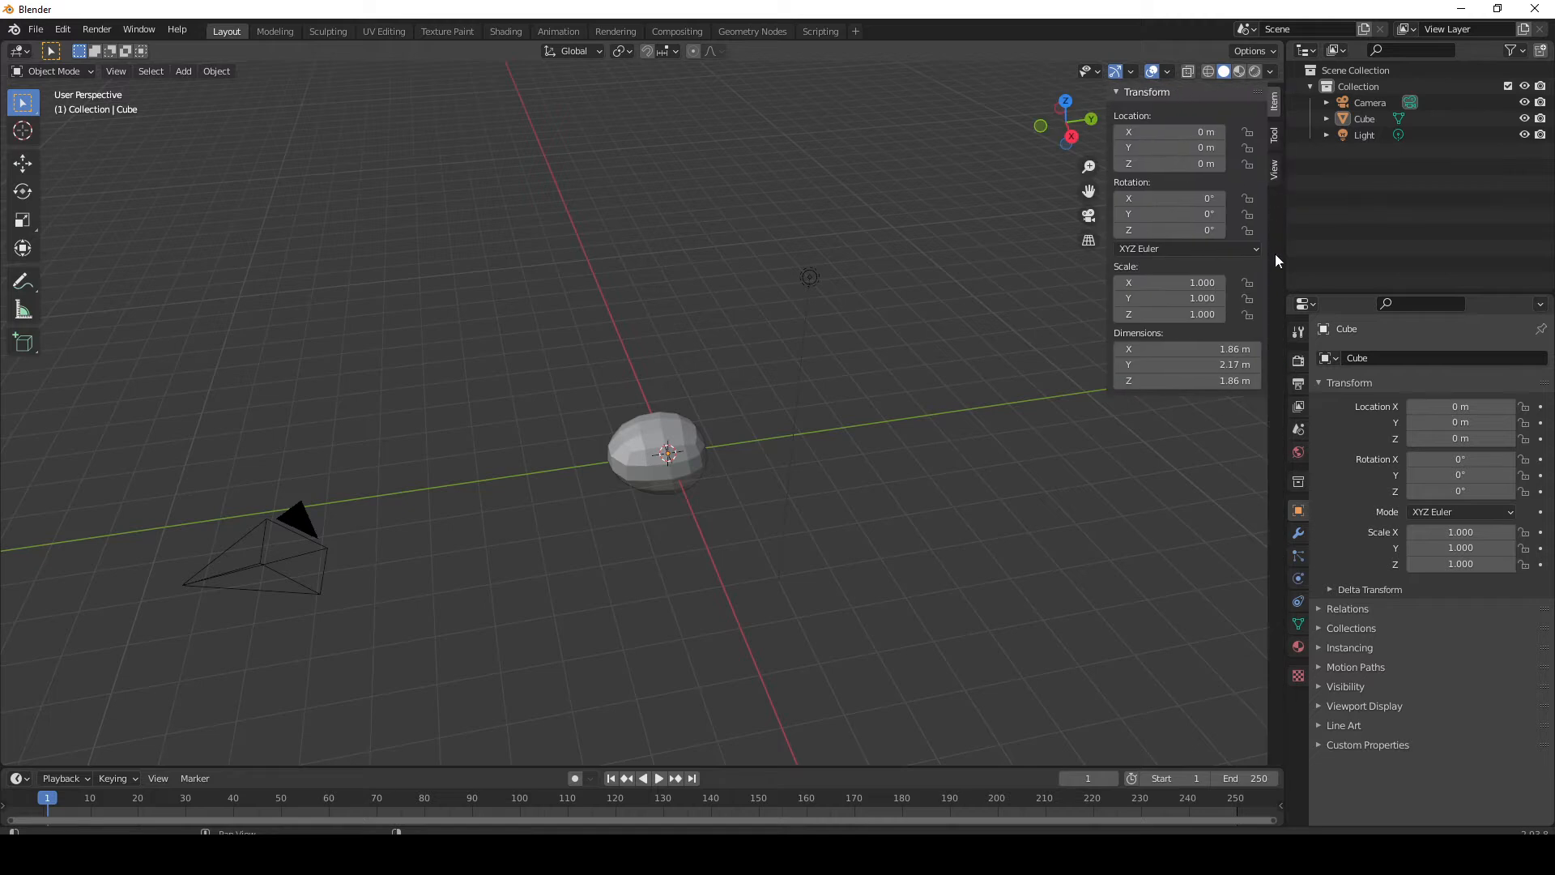
{"action": "left_click", "coordinate": [35, 30]}
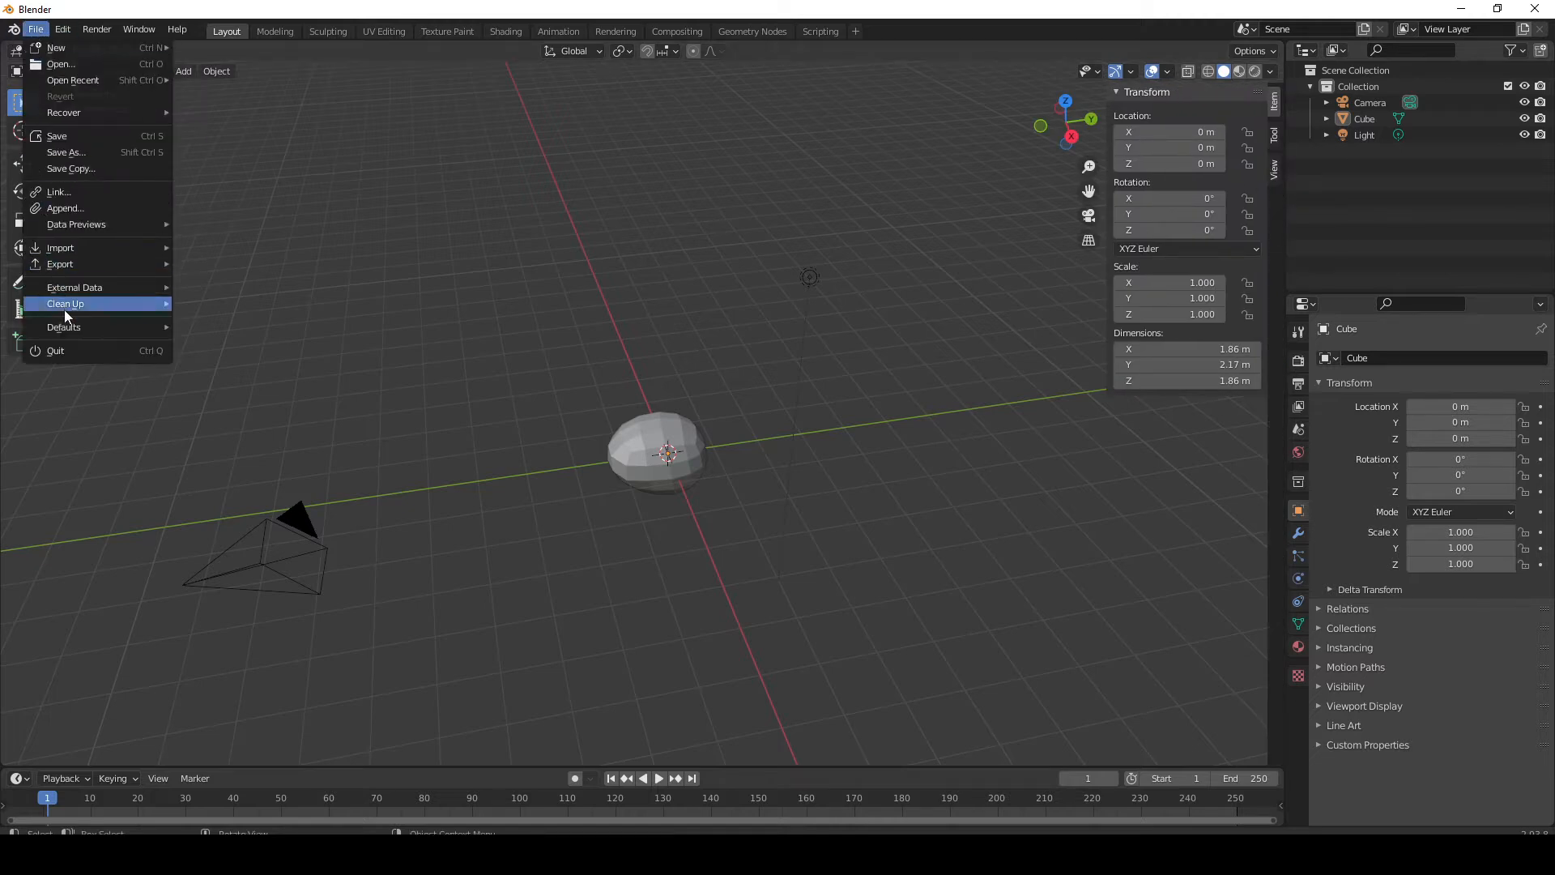
{"action": "left_click", "coordinate": [62, 30]}
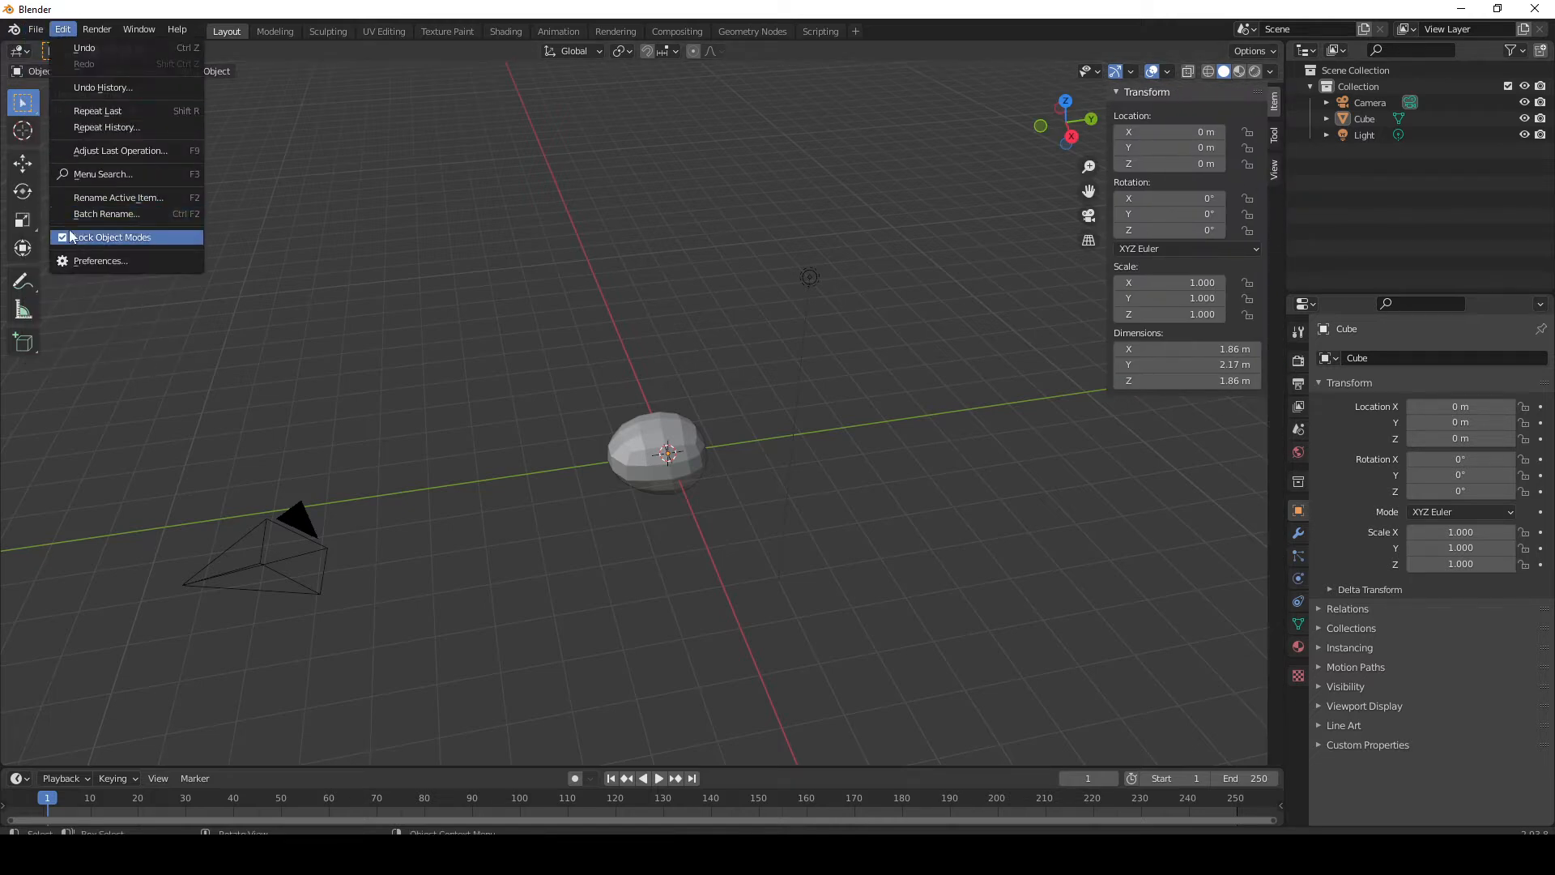
{"action": "left_click", "coordinate": [85, 260]}
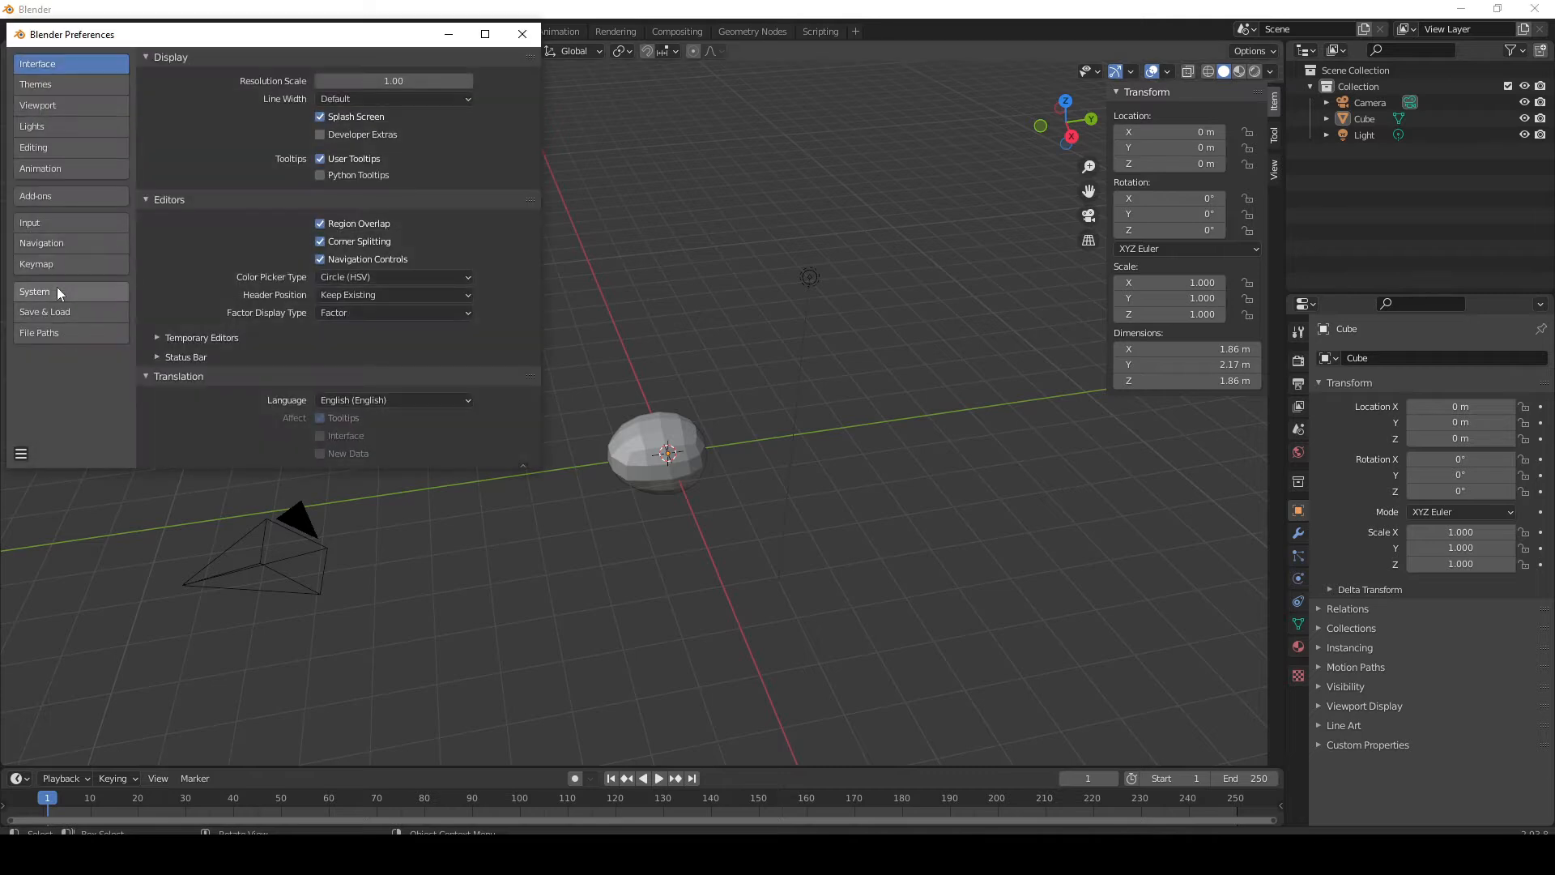
{"action": "left_click", "coordinate": [57, 289]}
{"action": "left_click", "coordinate": [54, 191]}
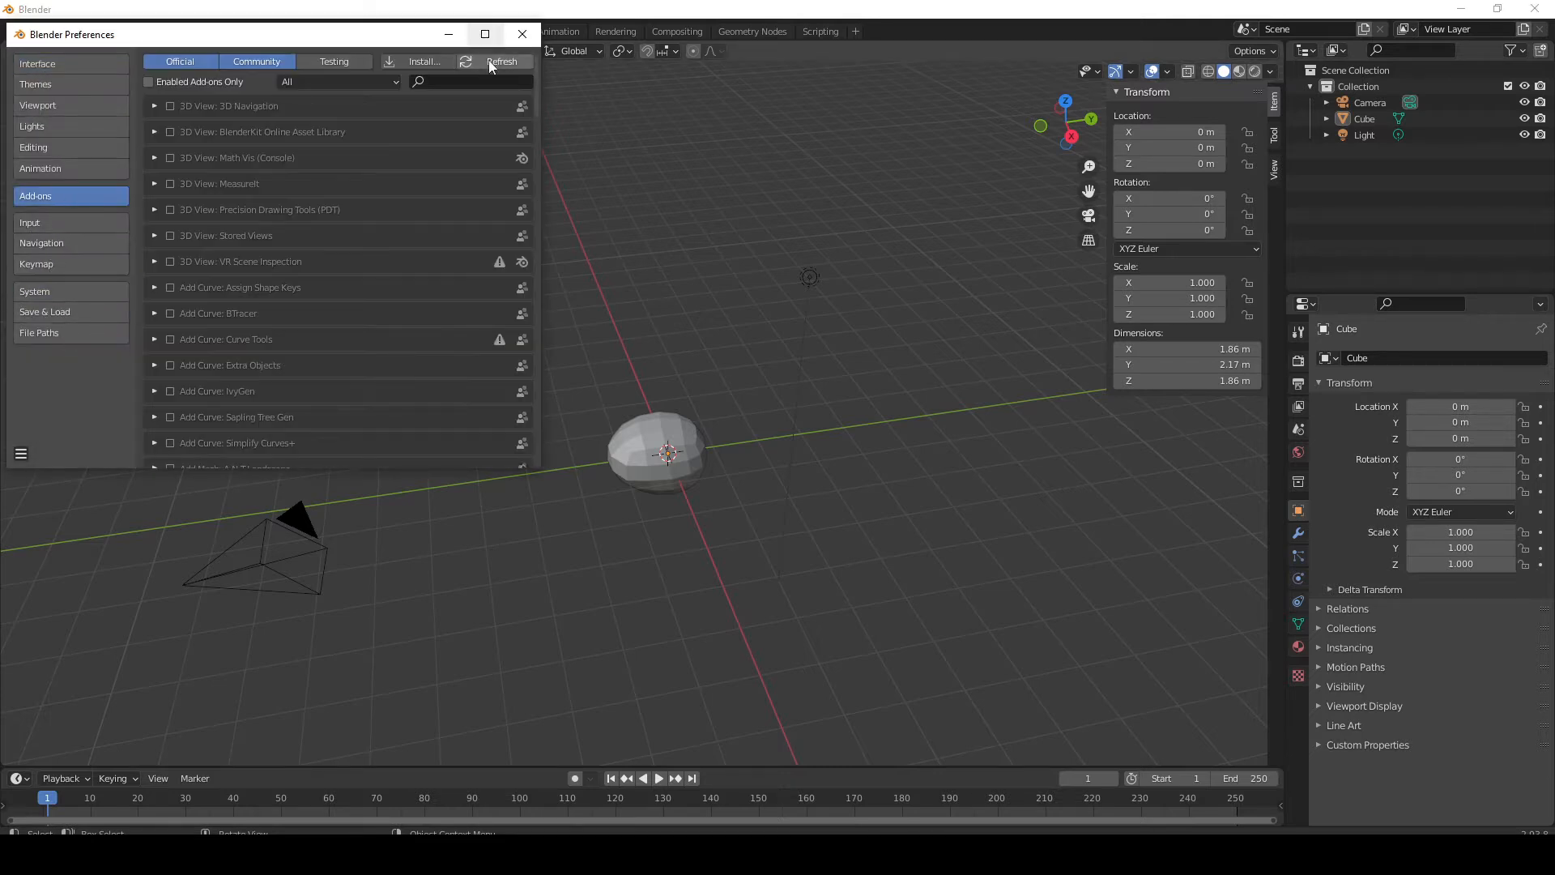
{"action": "left_click", "coordinate": [500, 84]}
{"action": "type", "text": "scr"}
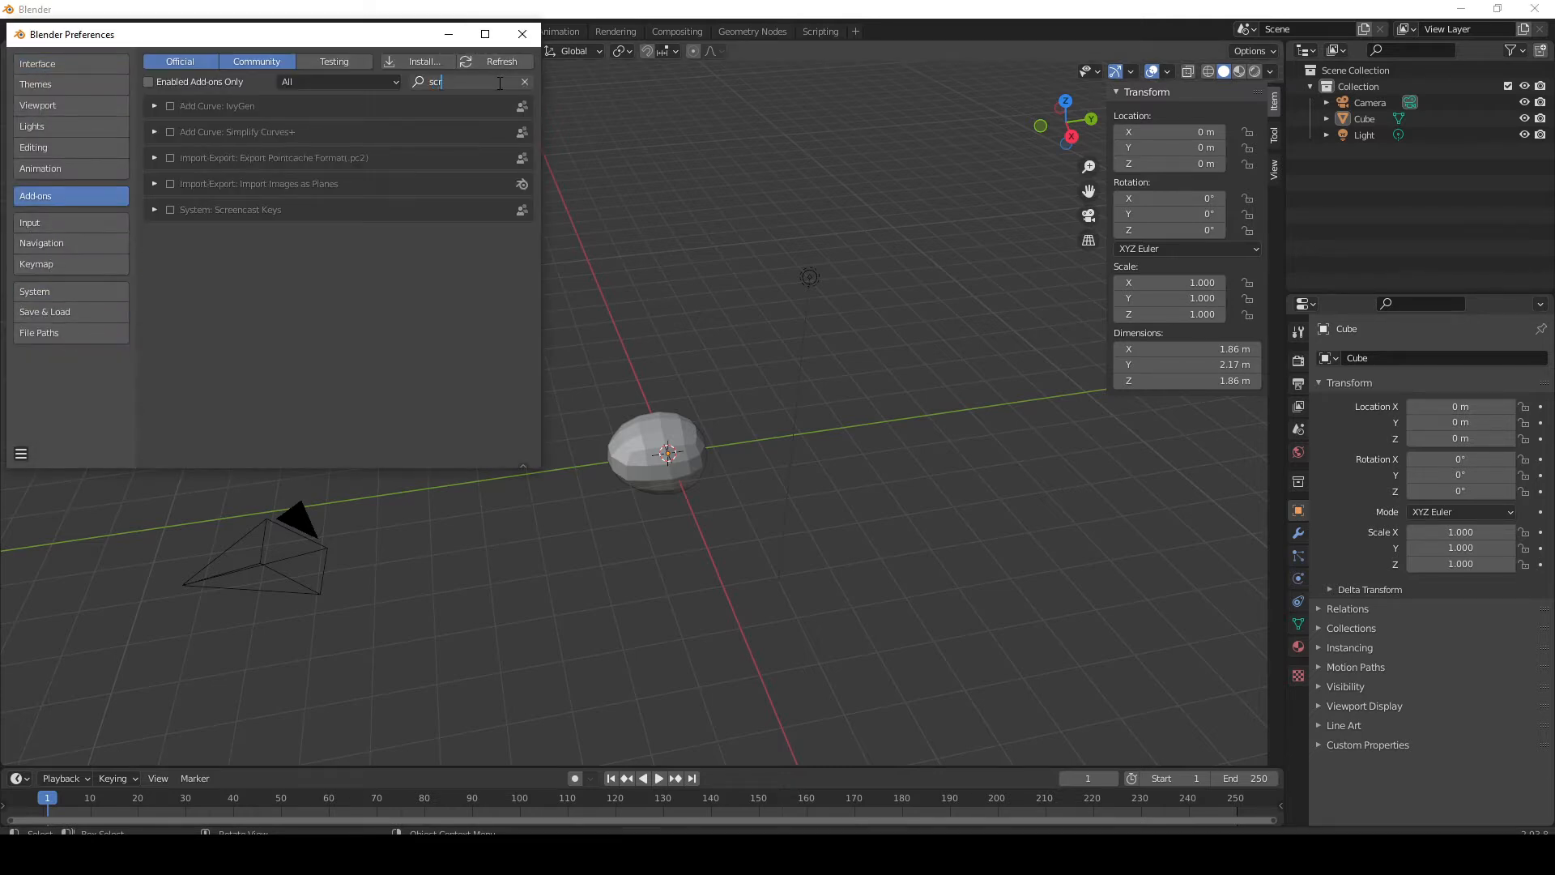
{"action": "key", "text": "Return"}
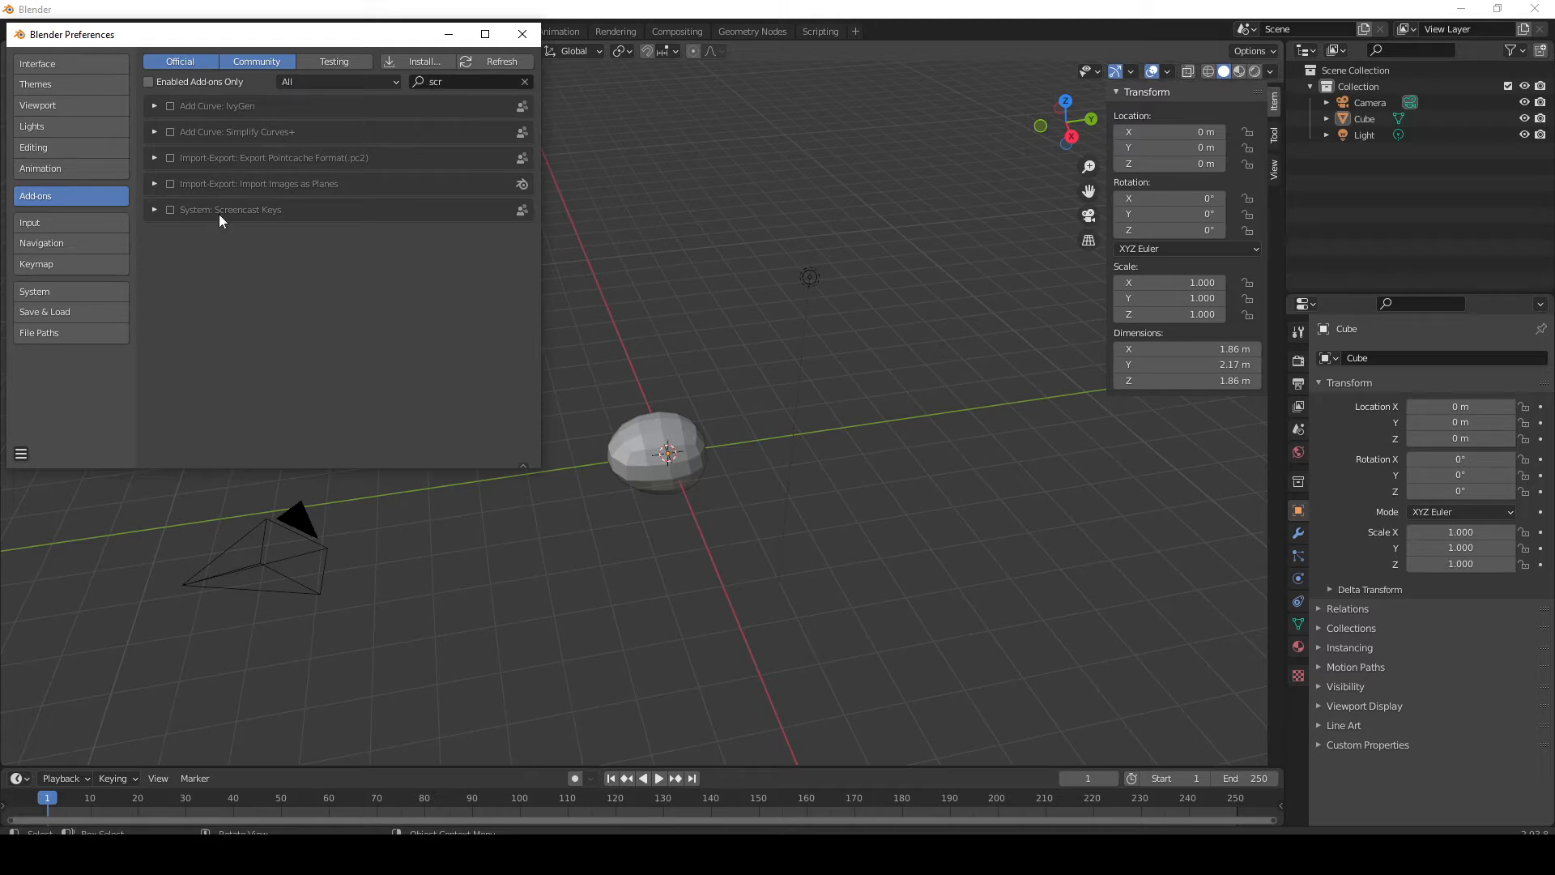
{"action": "left_click", "coordinate": [172, 210]}
{"action": "left_click", "coordinate": [521, 34]}
Turn on the Screencast Keys display in the viewport sidebar and test it with view movement and repeated W presses
{"action": "left_click", "coordinate": [1274, 233]}
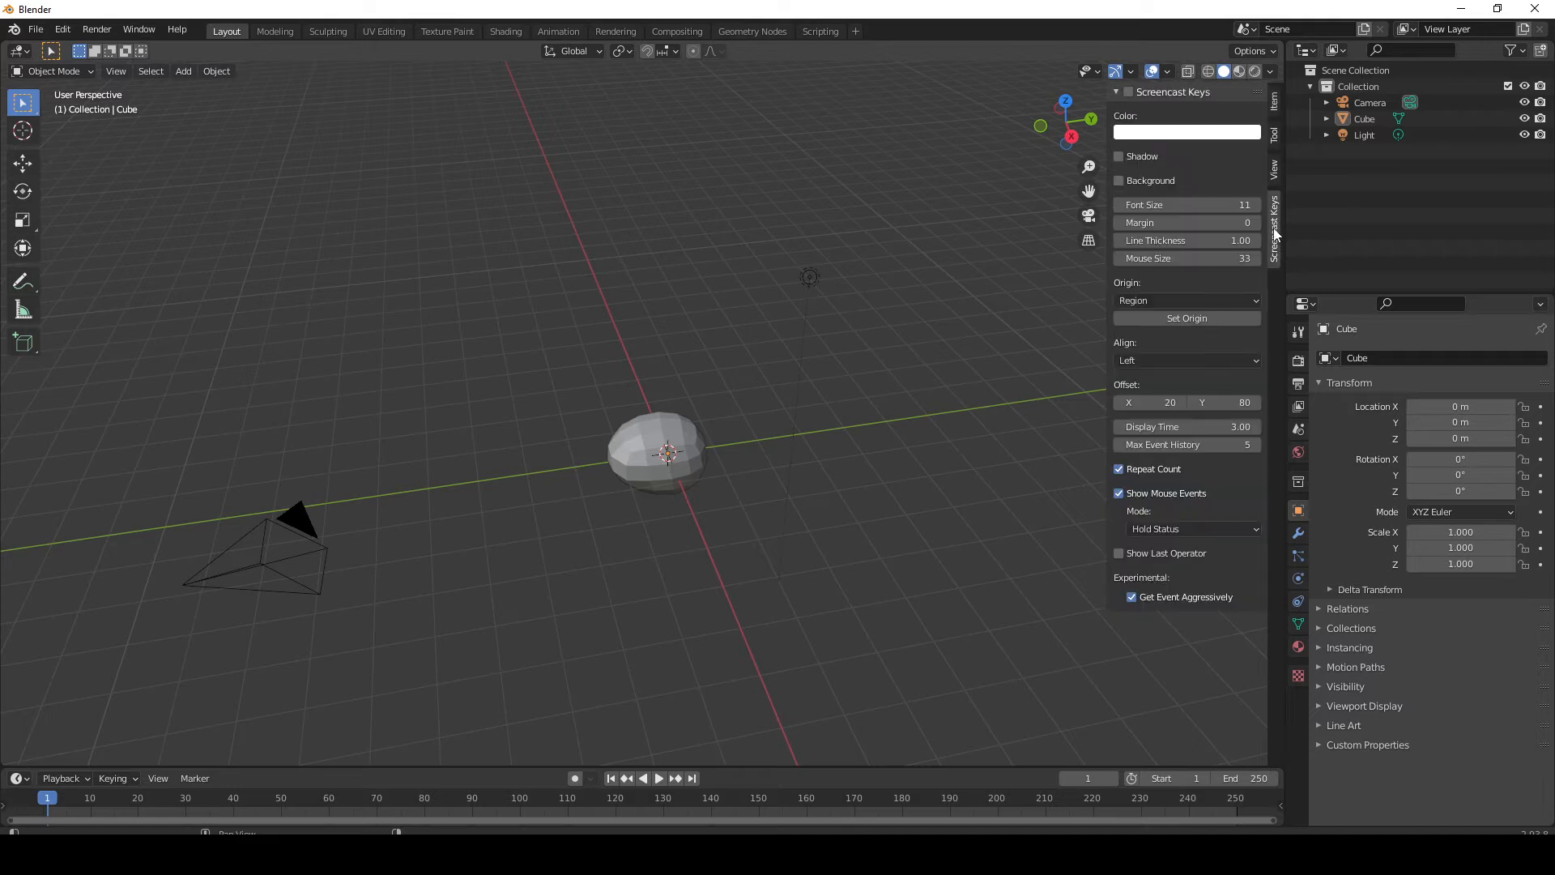
{"action": "left_click", "coordinate": [1128, 92]}
{"action": "middle_click_drag", "start_coordinate": [690, 455], "coordinate": [728, 457]}
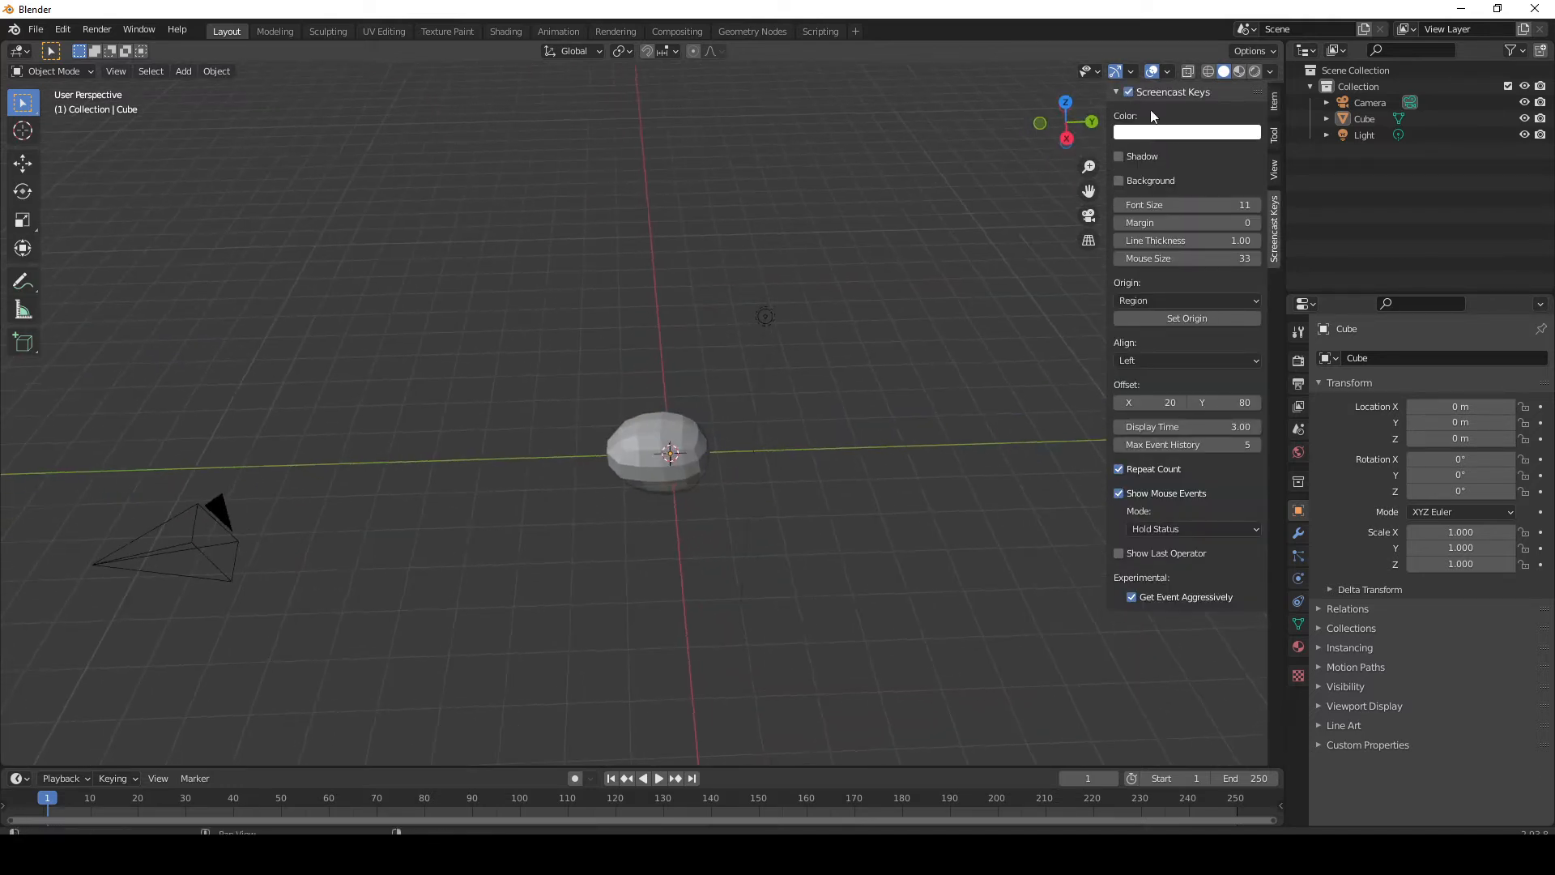
{"action": "left_click", "coordinate": [1139, 90]}
{"action": "left_click", "coordinate": [1121, 94]}
{"action": "key", "text": "w"}
{"action": "key", "text": "w"}
{"action": "key", "text": "w"}
{"action": "key", "text": "w"}
Set the Screencast Keys display to offset X 1365 and Y 14, font size 44 and mouse size 66
{"action": "left_click_drag", "start_coordinate": [1166, 403], "coordinate": [1499, 402]}
{"action": "left_click_drag", "start_coordinate": [1232, 402], "coordinate": [1219, 402]}
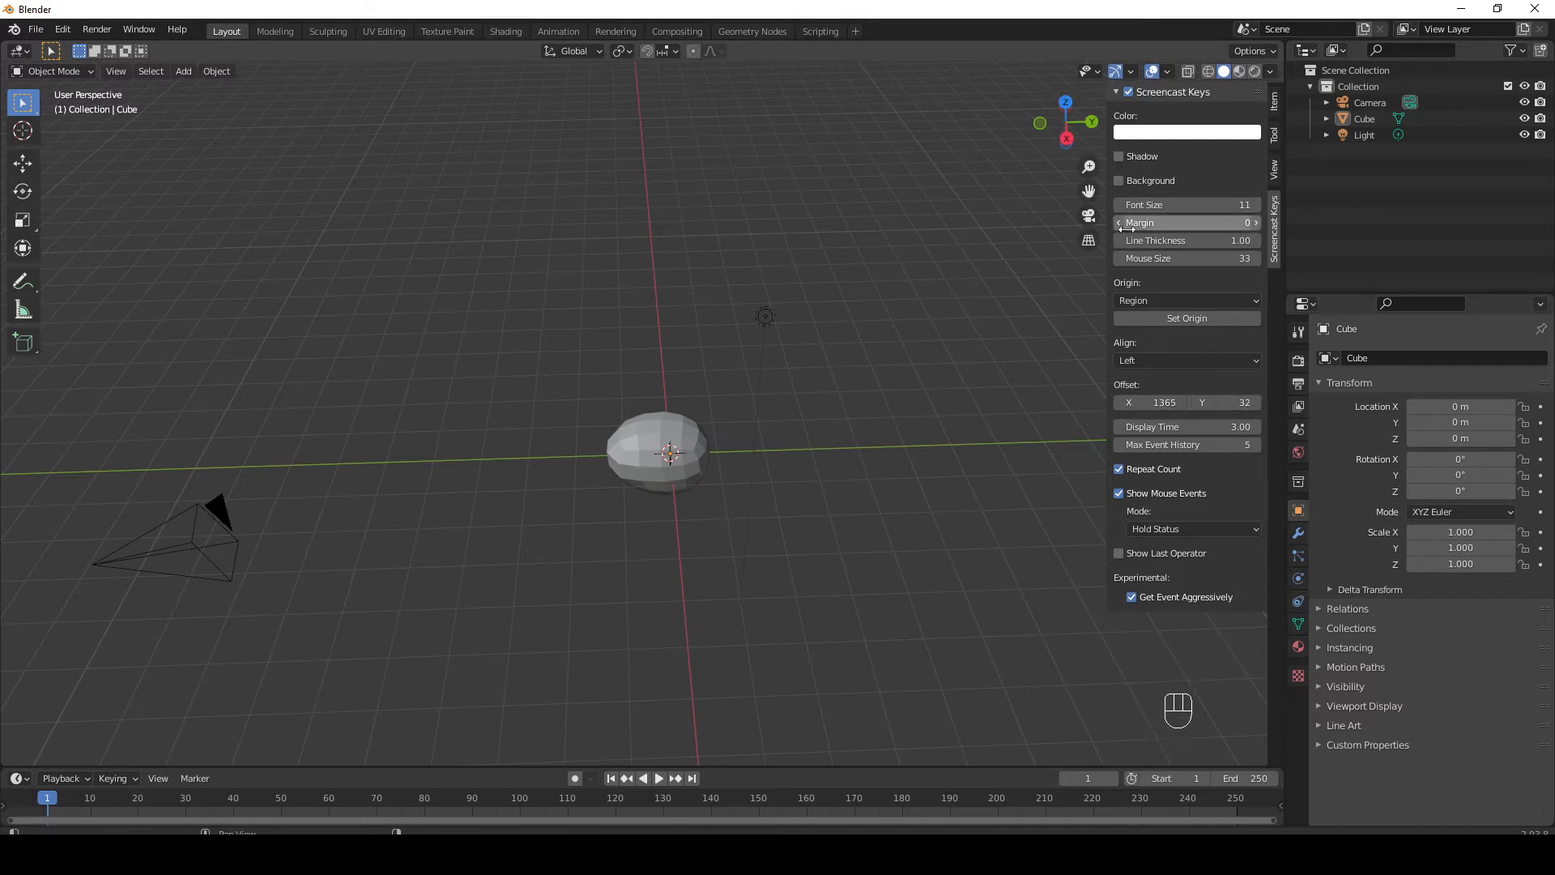
{"action": "mouse_move", "coordinate": [1152, 205]}
{"action": "left_mouse_down"}
{"action": "mouse_move", "coordinate": [1185, 206]}
{"action": "mouse_move", "coordinate": [1135, 204]}
{"action": "left_mouse_up"}
{"action": "key", "text": "e"}
{"action": "key", "text": "w"}
{"action": "left_click", "coordinate": [1192, 206]}
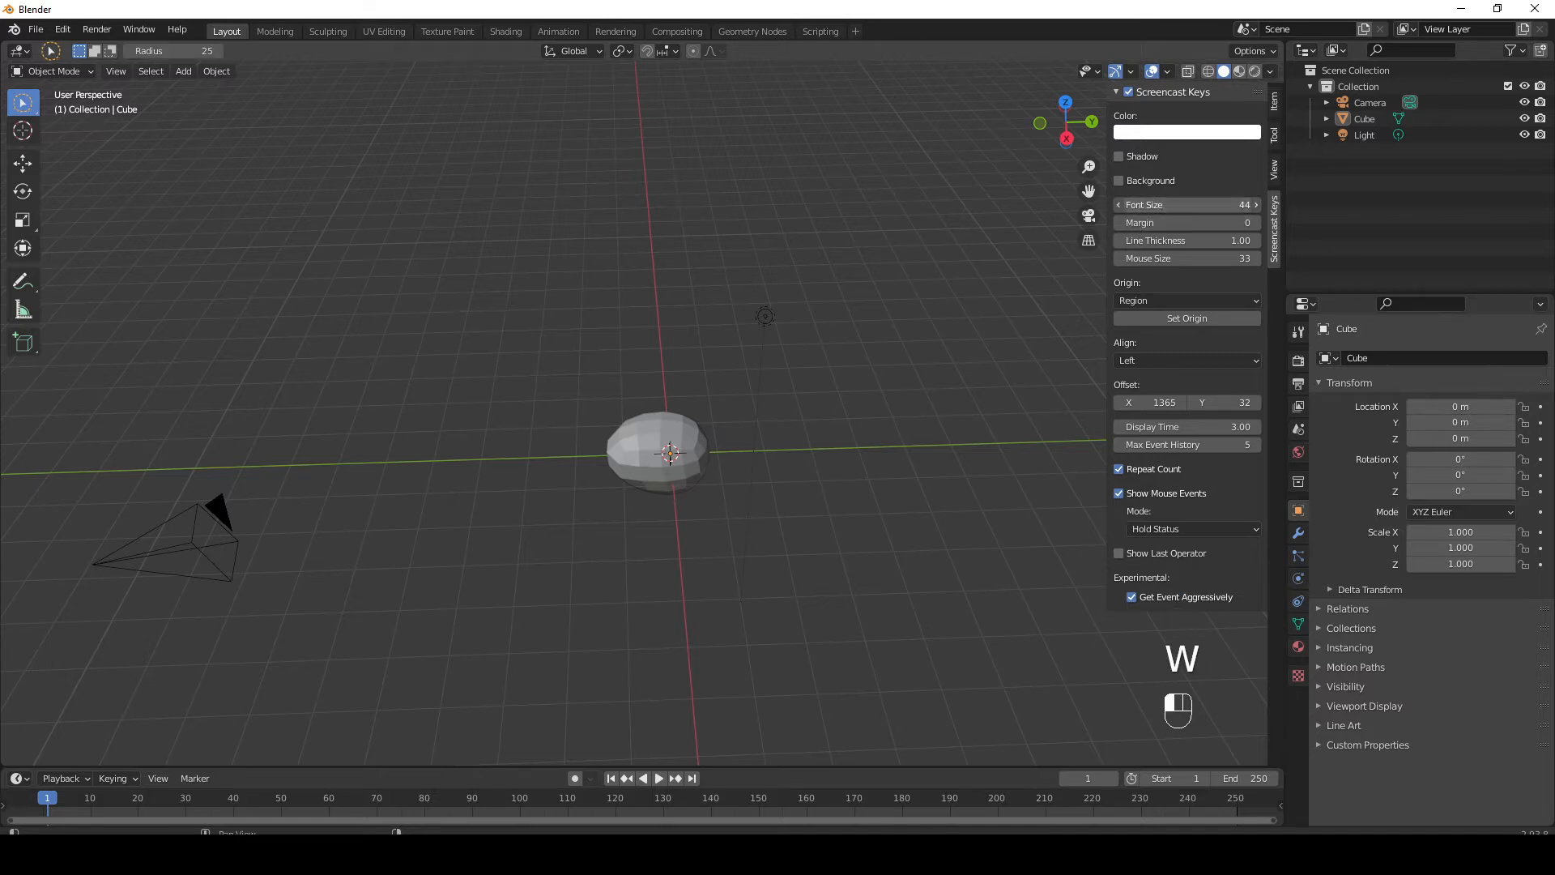
{"action": "type", "text": "wewe"}
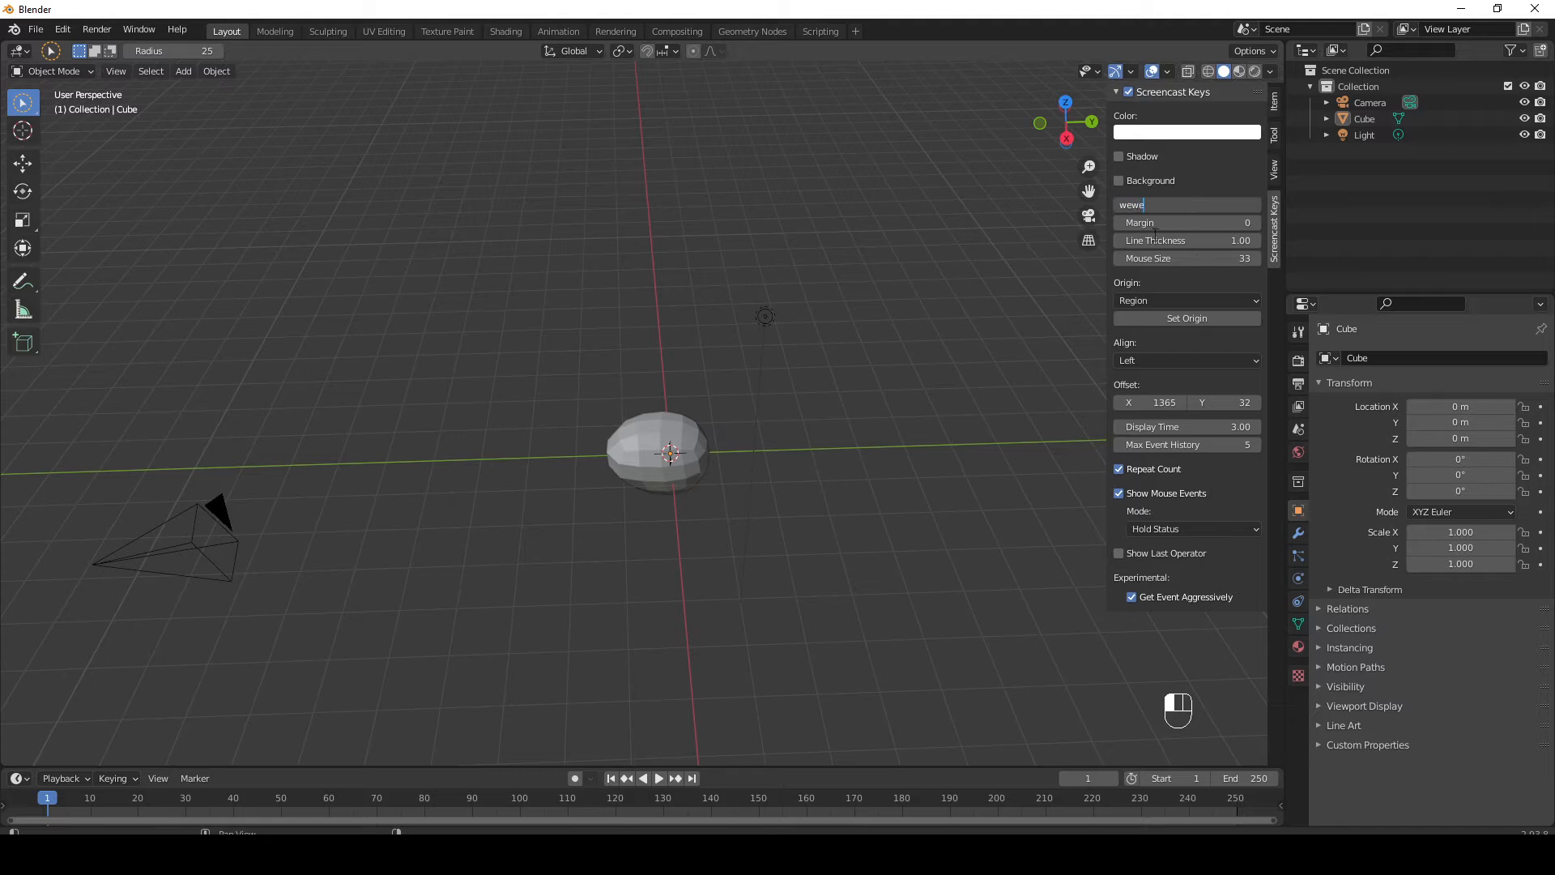
{"action": "key", "text": "ctrl+a"}
{"action": "key", "text": "Return"}
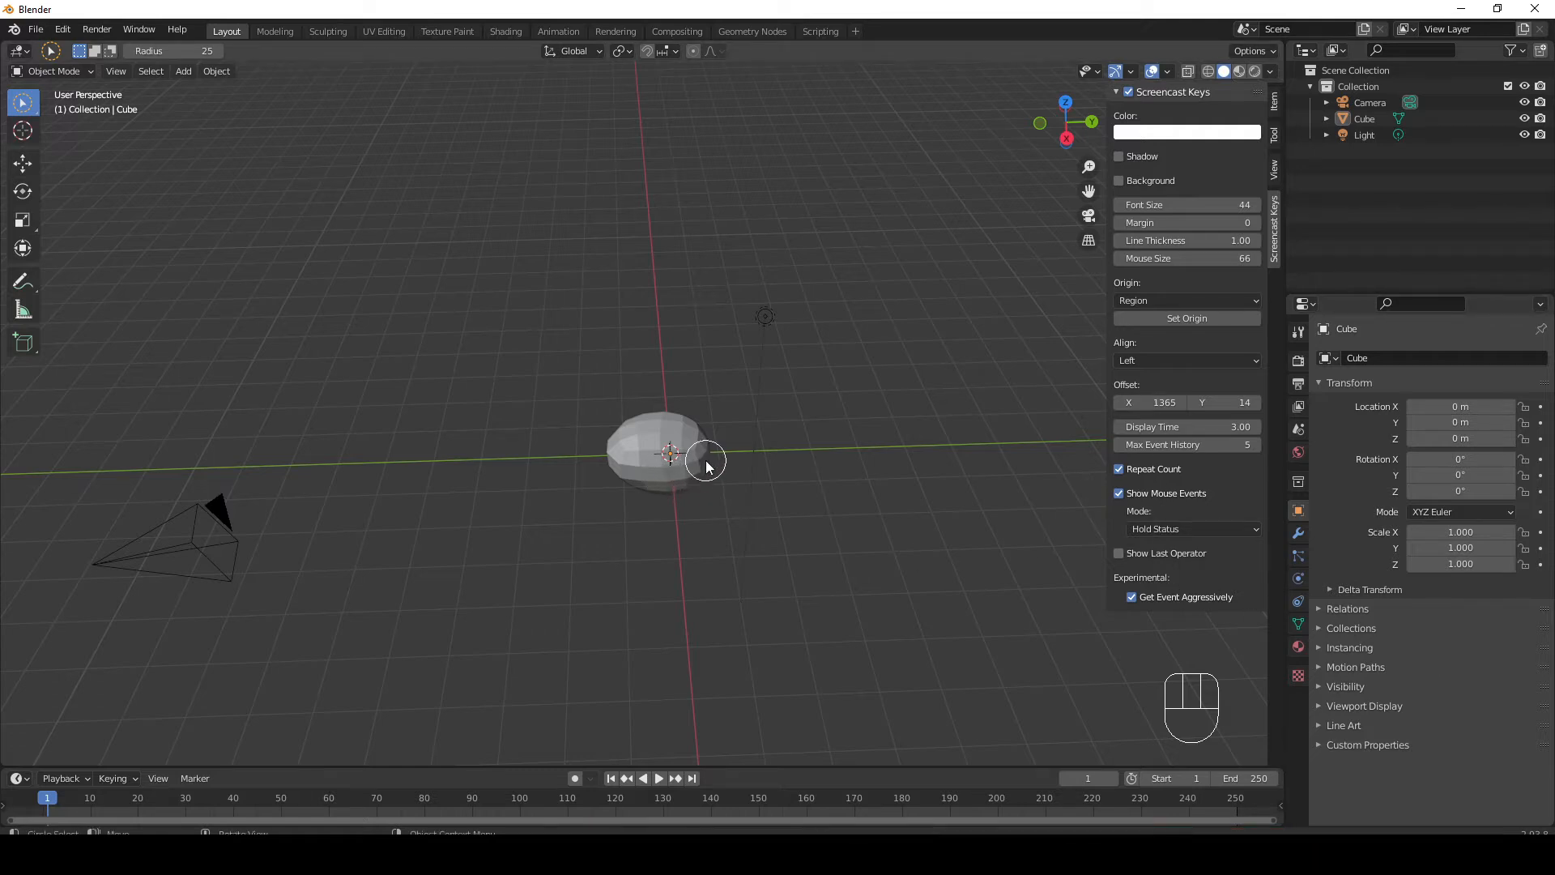
Select the sculpted object and cycle the selection tools to Tweak while testing the key display
{"action": "middle_click_drag", "start_coordinate": [714, 462], "coordinate": [722, 464]}
{"action": "right_click", "coordinate": [640, 444]}
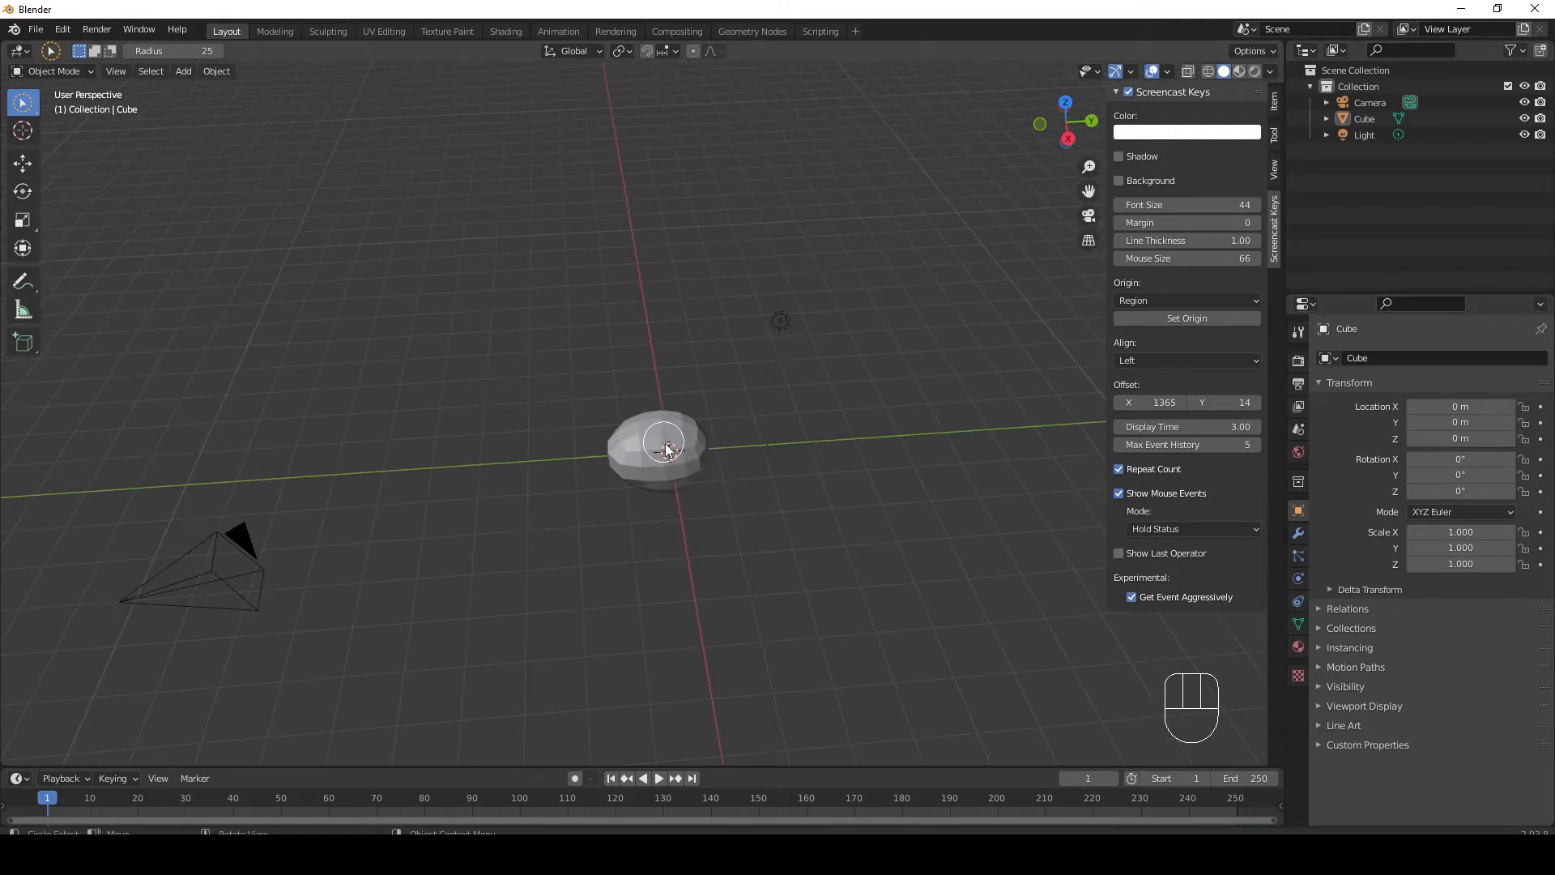
{"action": "key", "text": "w"}
{"action": "left_click", "coordinate": [686, 459]}
{"action": "middle_click_drag", "start_coordinate": [471, 376], "coordinate": [653, 384]}
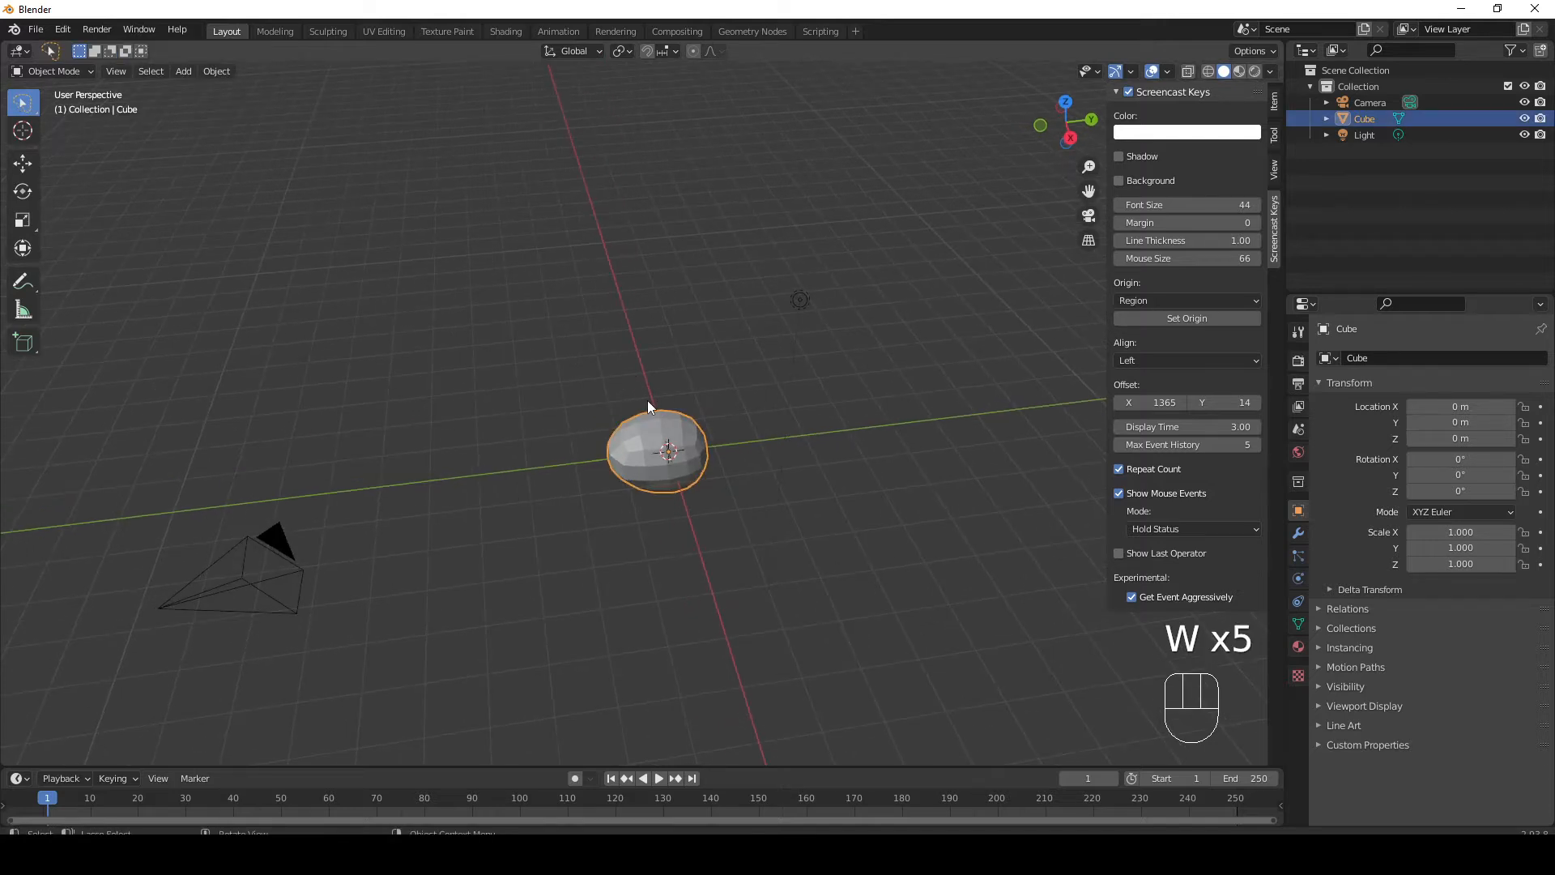
{"action": "key", "text": "w"}
{"action": "left_click", "coordinate": [644, 401]}
{"action": "left_click", "coordinate": [604, 441]}
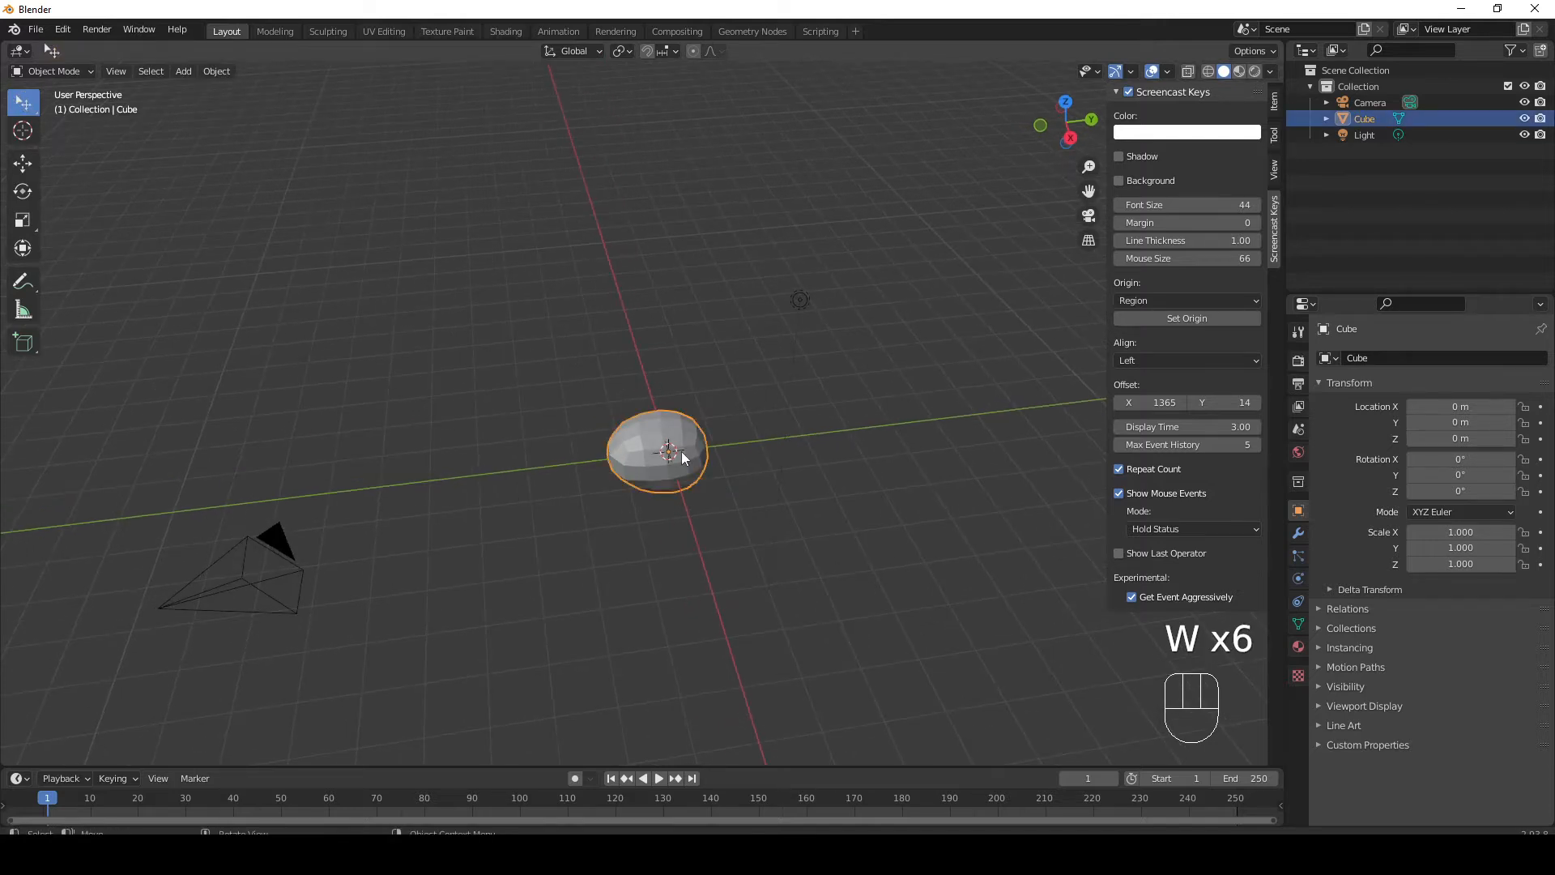
Pin the Screencast Keys panel and toggle the viewport sidebar repeatedly, leaving it hidden
{"action": "left_click", "coordinate": [1239, 94], "text": "shift"}
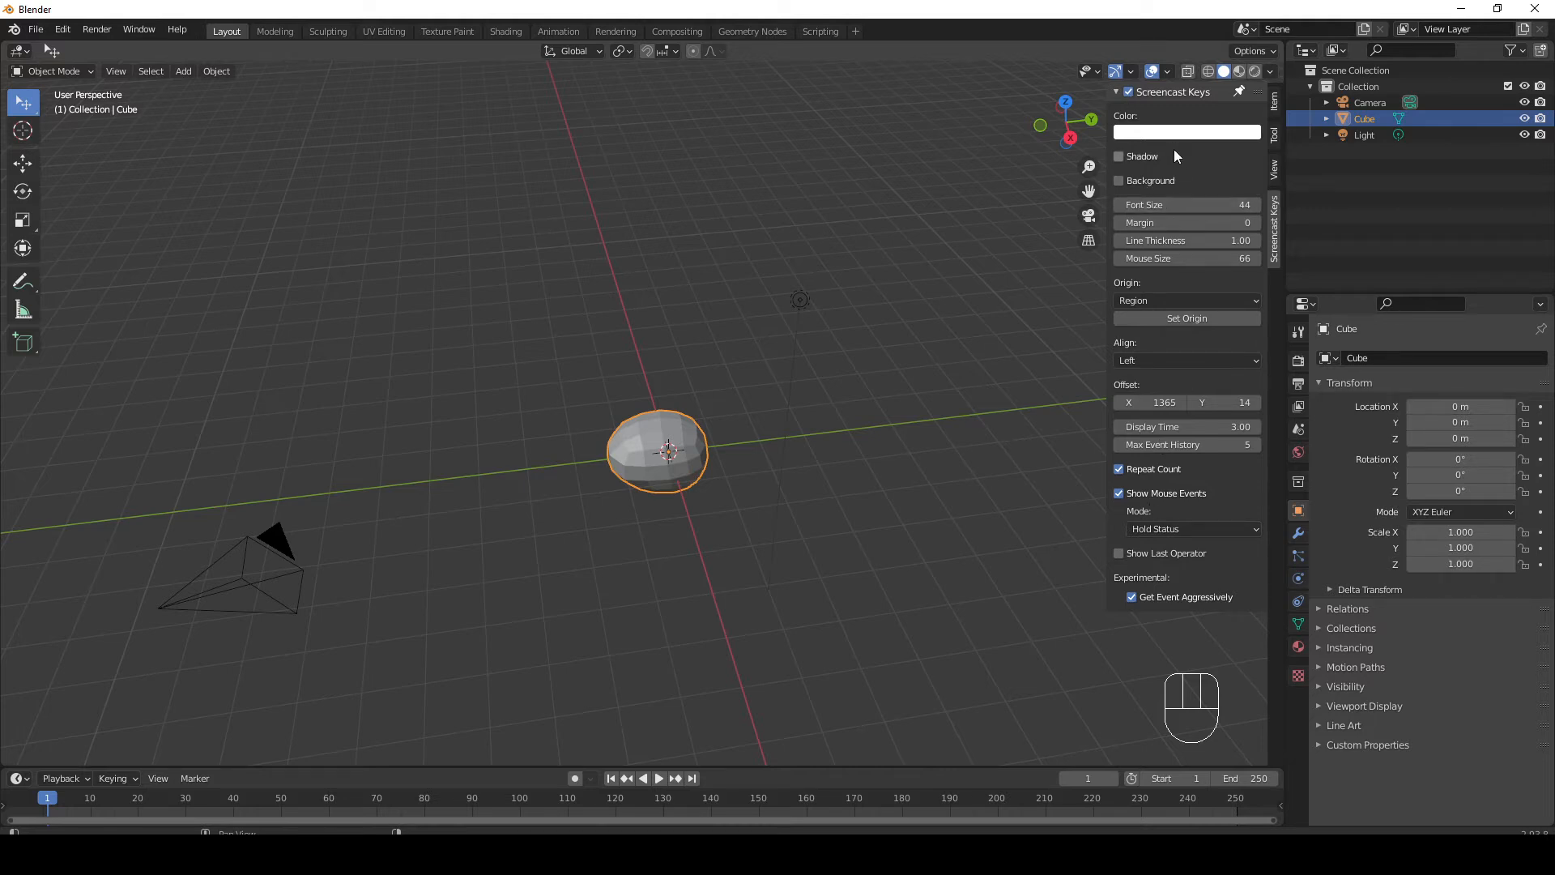
{"action": "key", "text": "n"}
{"action": "key", "text": "n"}
{"action": "key", "text": "n"}
{"action": "key", "text": "n"}
{"action": "key", "text": "n"}
{"action": "key", "text": "n"}
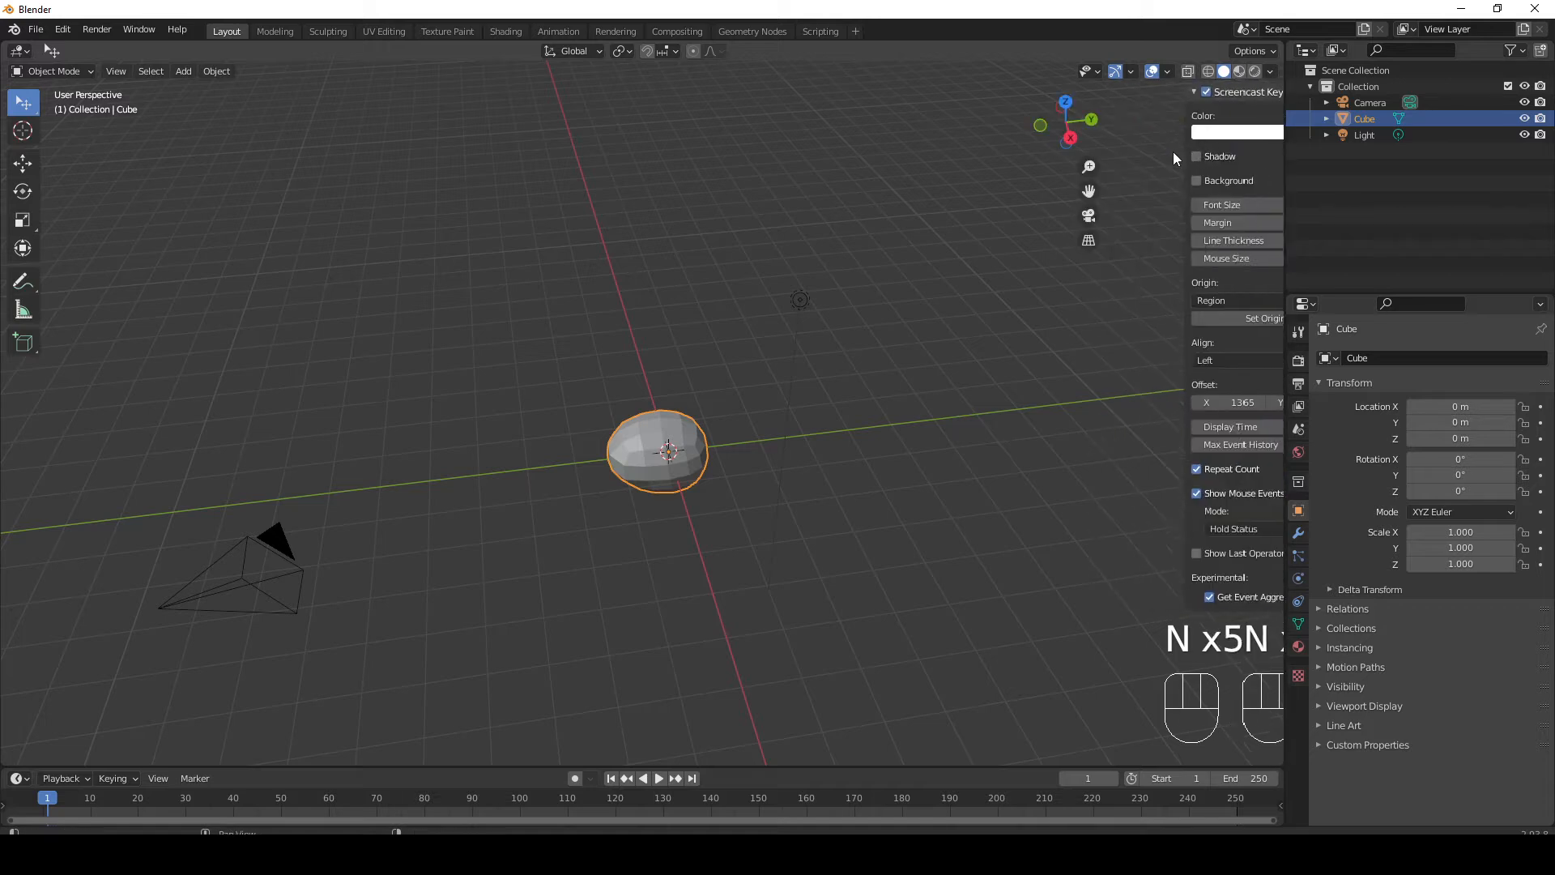
{"action": "key", "text": "n"}
{"action": "key", "text": "n"}
{"action": "key", "text": "n"}
{"action": "key", "text": "n"}
{"action": "key", "text": "n"}
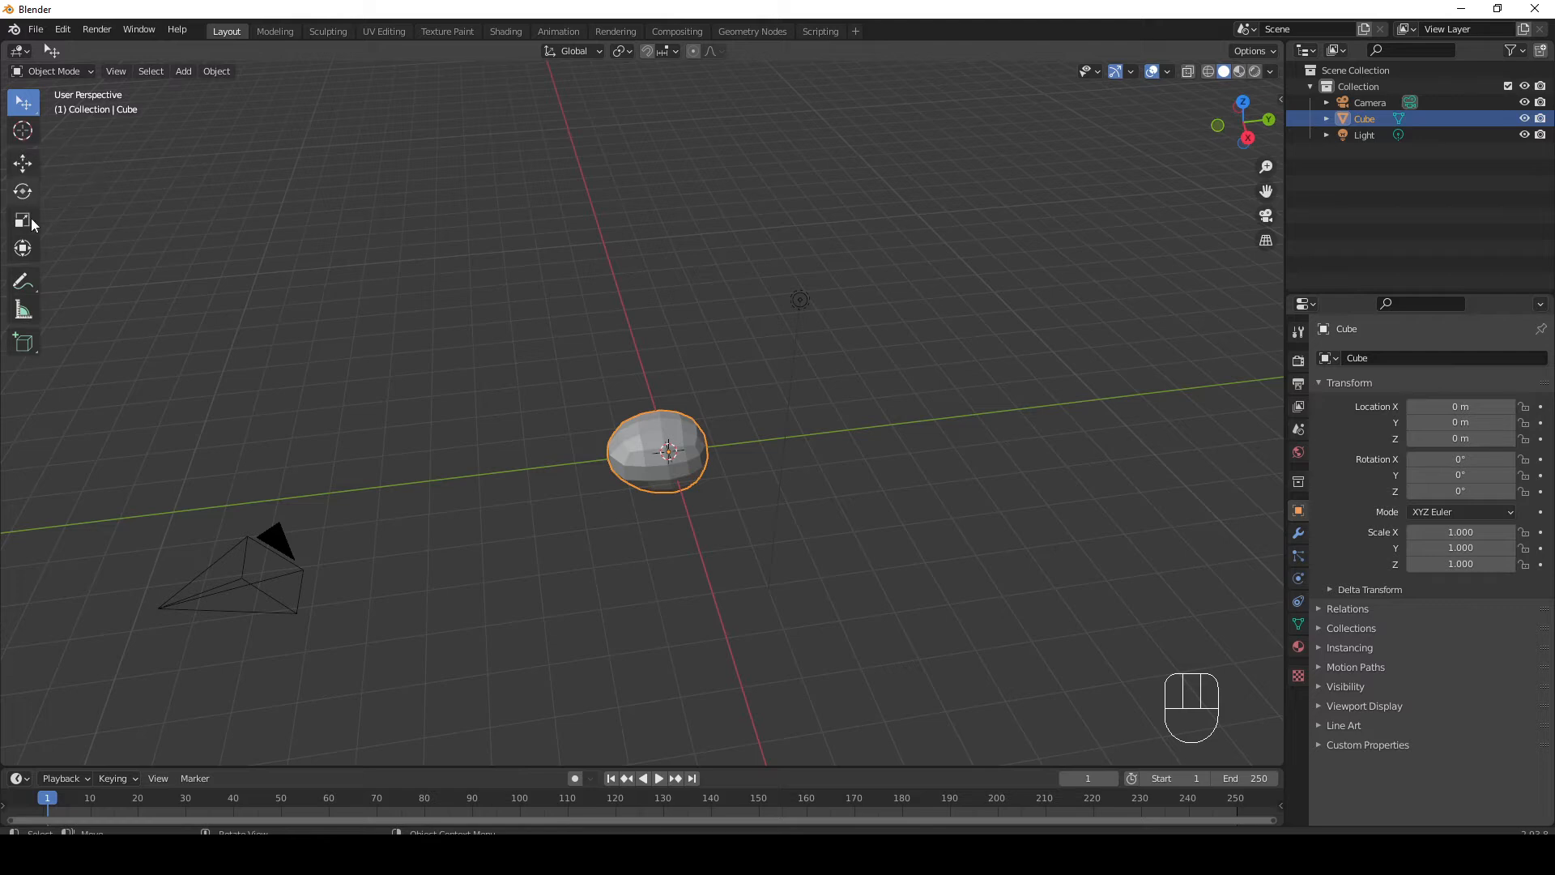
Toggle the viewport toolbar off and on several times, leaving it shown
{"action": "key", "text": "t"}
{"action": "key", "text": "t"}
{"action": "key", "text": "t"}
{"action": "key", "text": "t"}
{"action": "key", "text": "t"}
{"action": "key", "text": "t"}
{"action": "key", "text": "t"}
{"action": "key", "text": "t"}
{"action": "key", "text": "t"}
{"action": "key", "text": "t"}
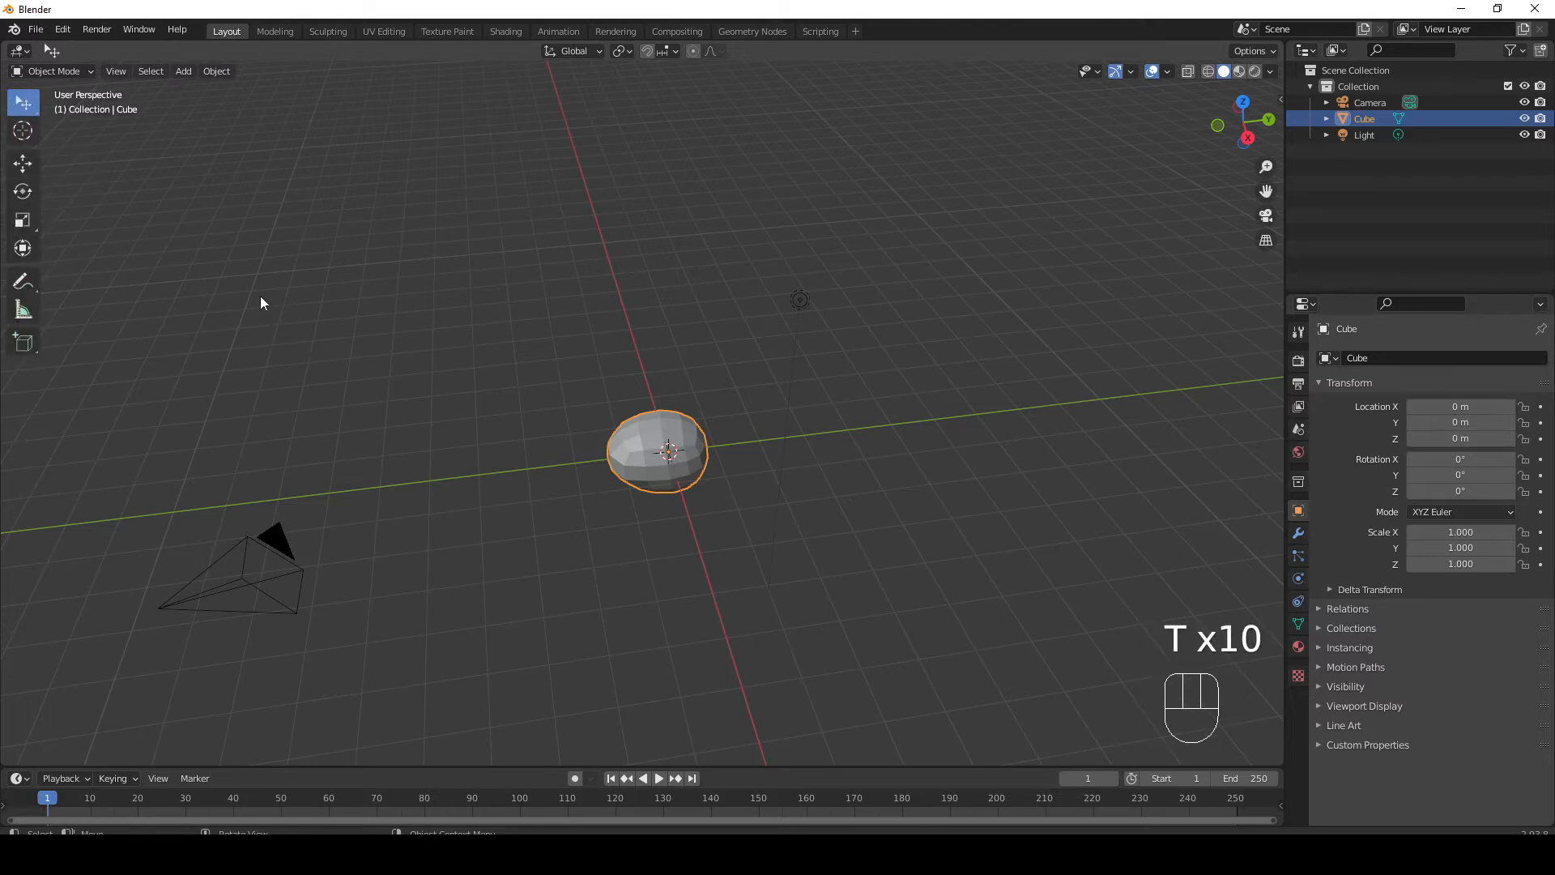
Reopen the sidebar to set the Screencast Keys Max Event History to 2, and deselect the sculpted object
{"action": "key", "text": "n"}
{"action": "key", "text": "n"}
{"action": "key", "text": "n"}
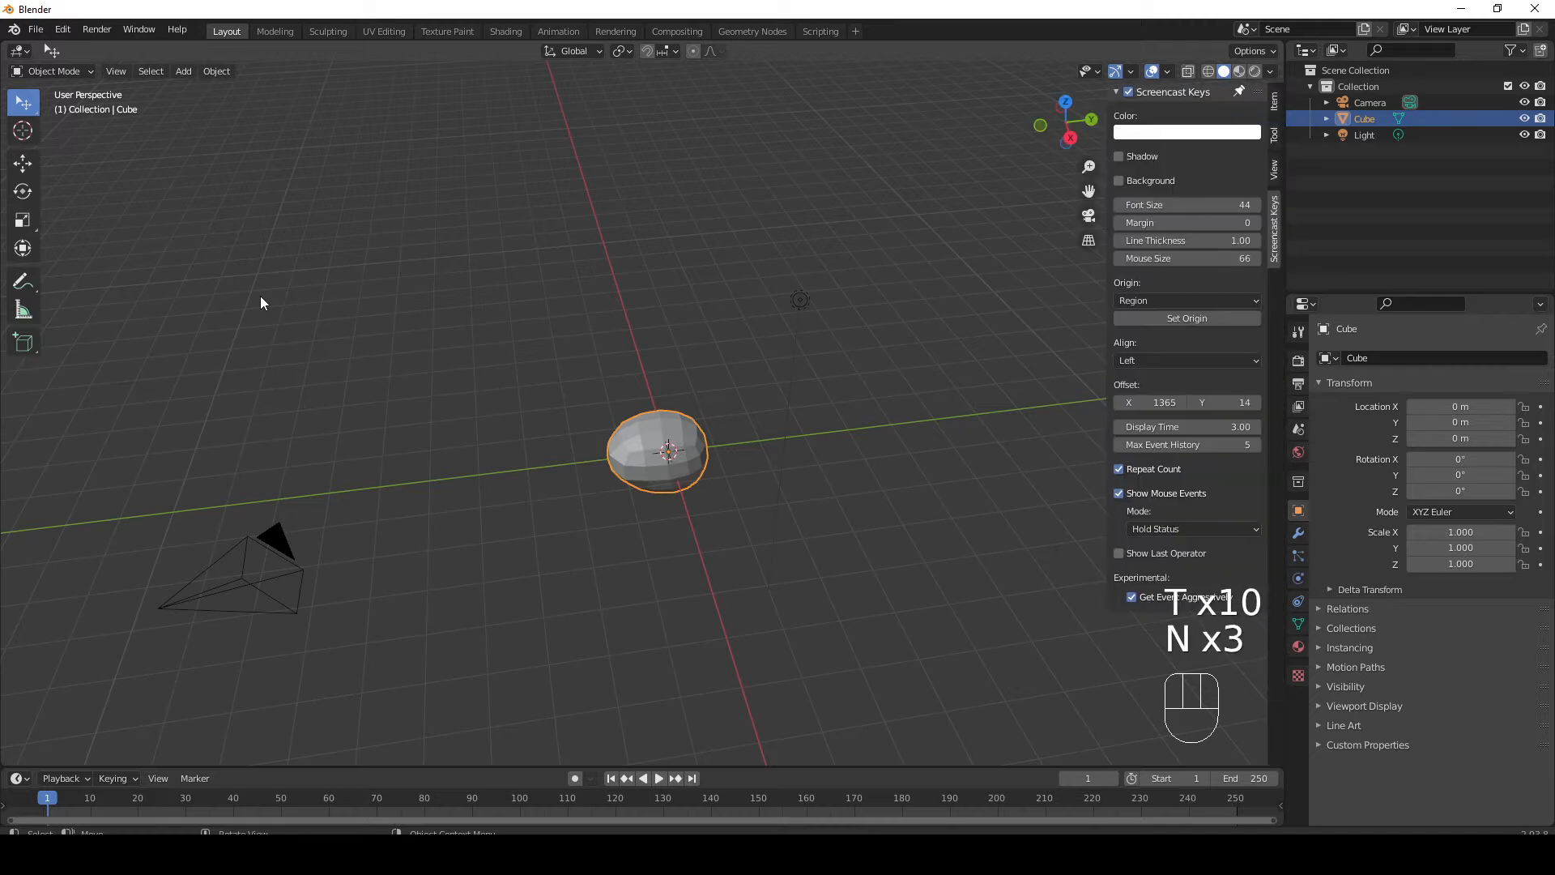
{"action": "left_click", "coordinate": [1115, 444]}
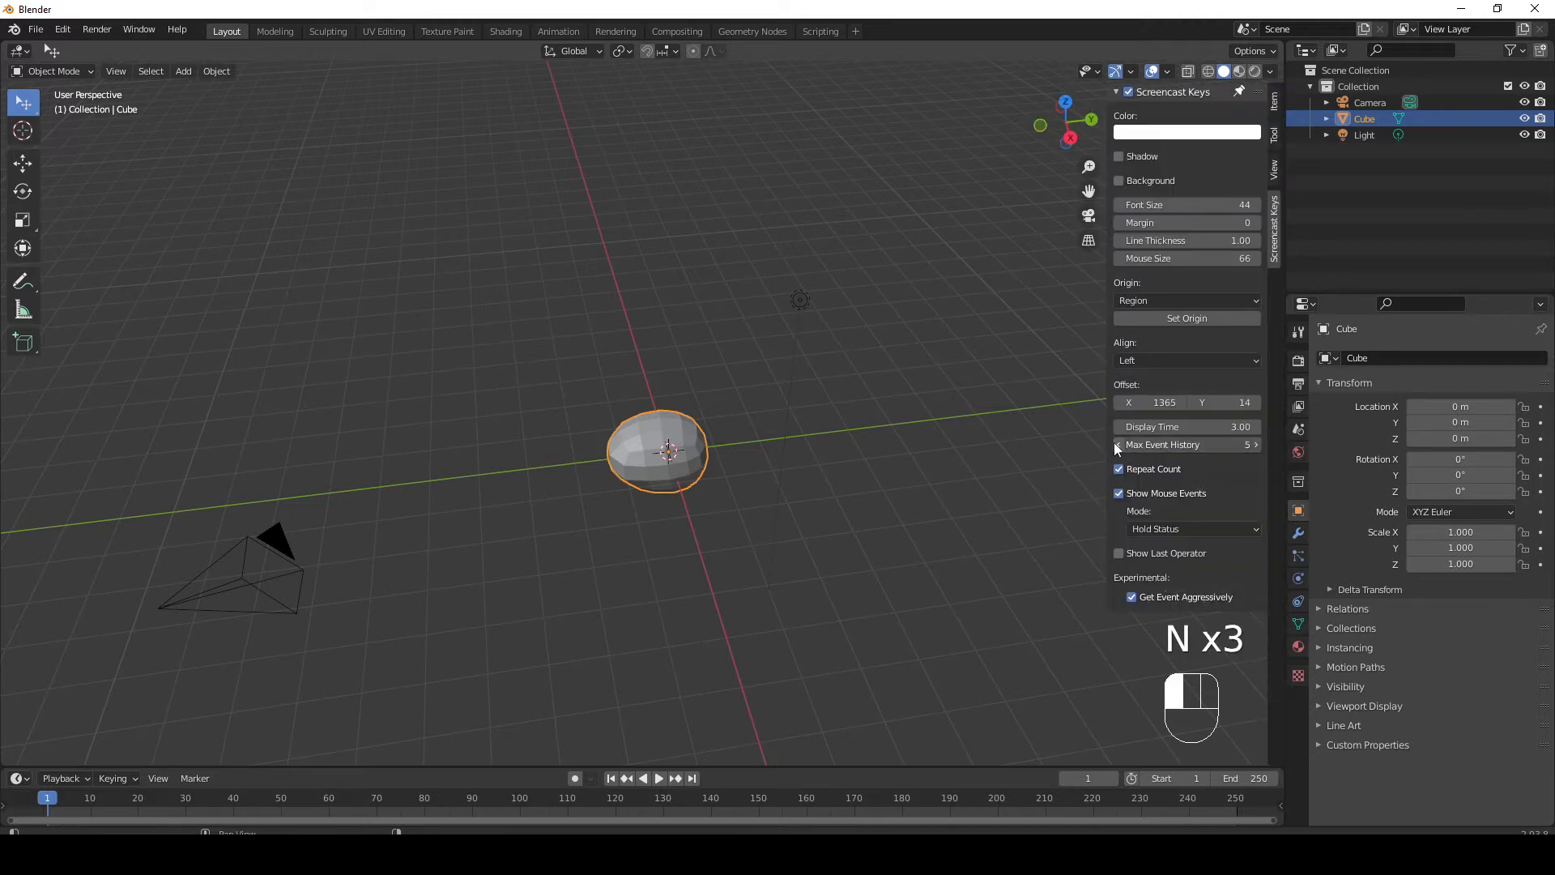
{"action": "left_click", "coordinate": [1115, 444]}
{"action": "left_click", "coordinate": [1115, 444]}
{"action": "left_click", "coordinate": [1115, 444]}
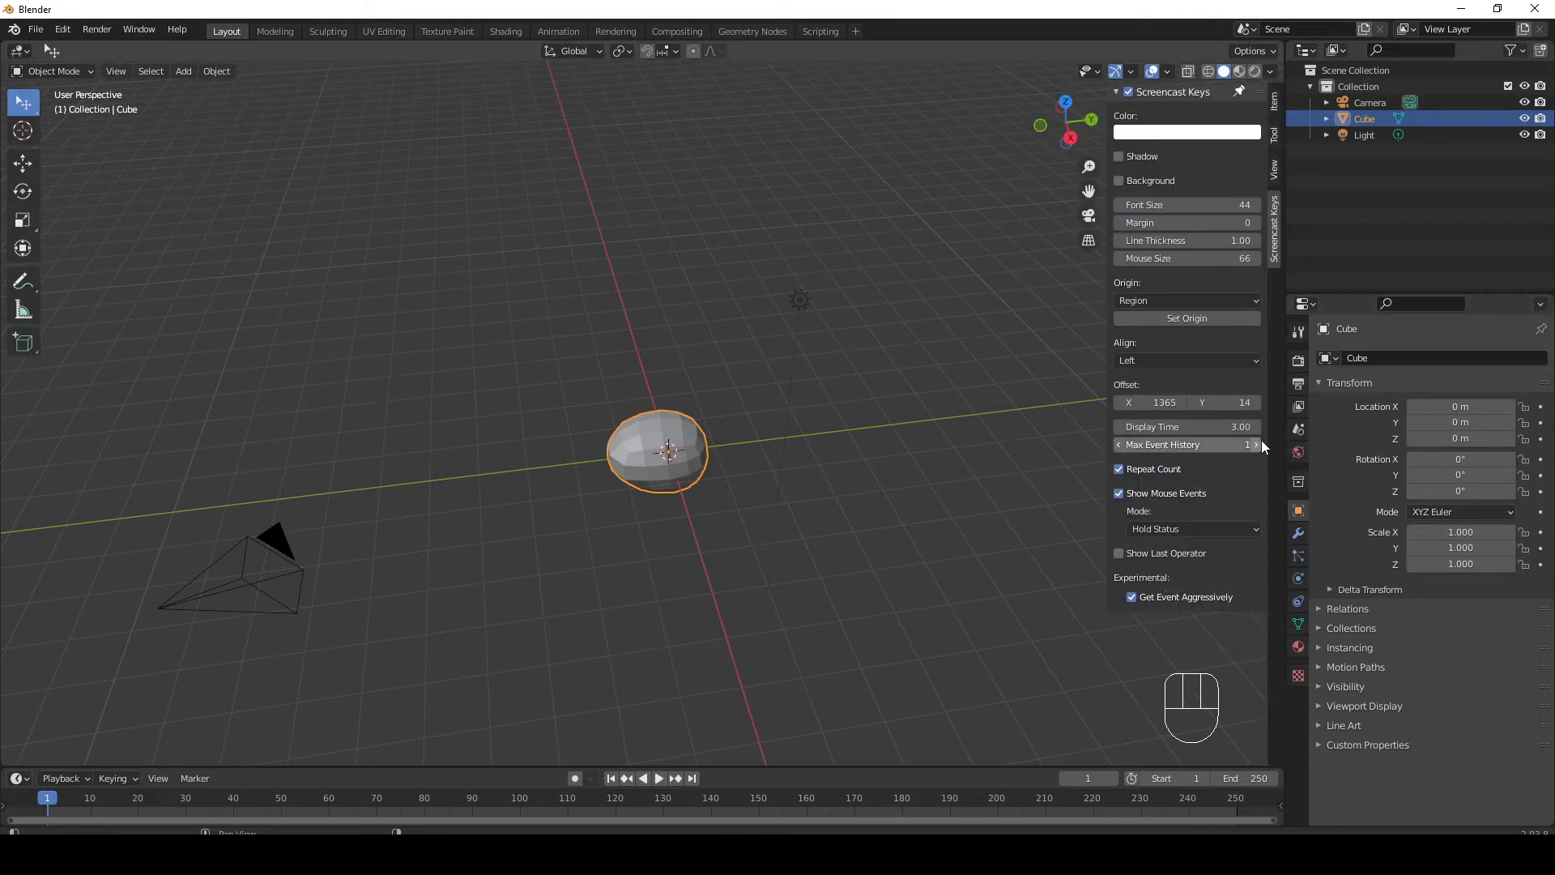
{"action": "left_click", "coordinate": [679, 386]}
{"action": "middle_click_drag", "start_coordinate": [771, 318], "coordinate": [819, 336]}
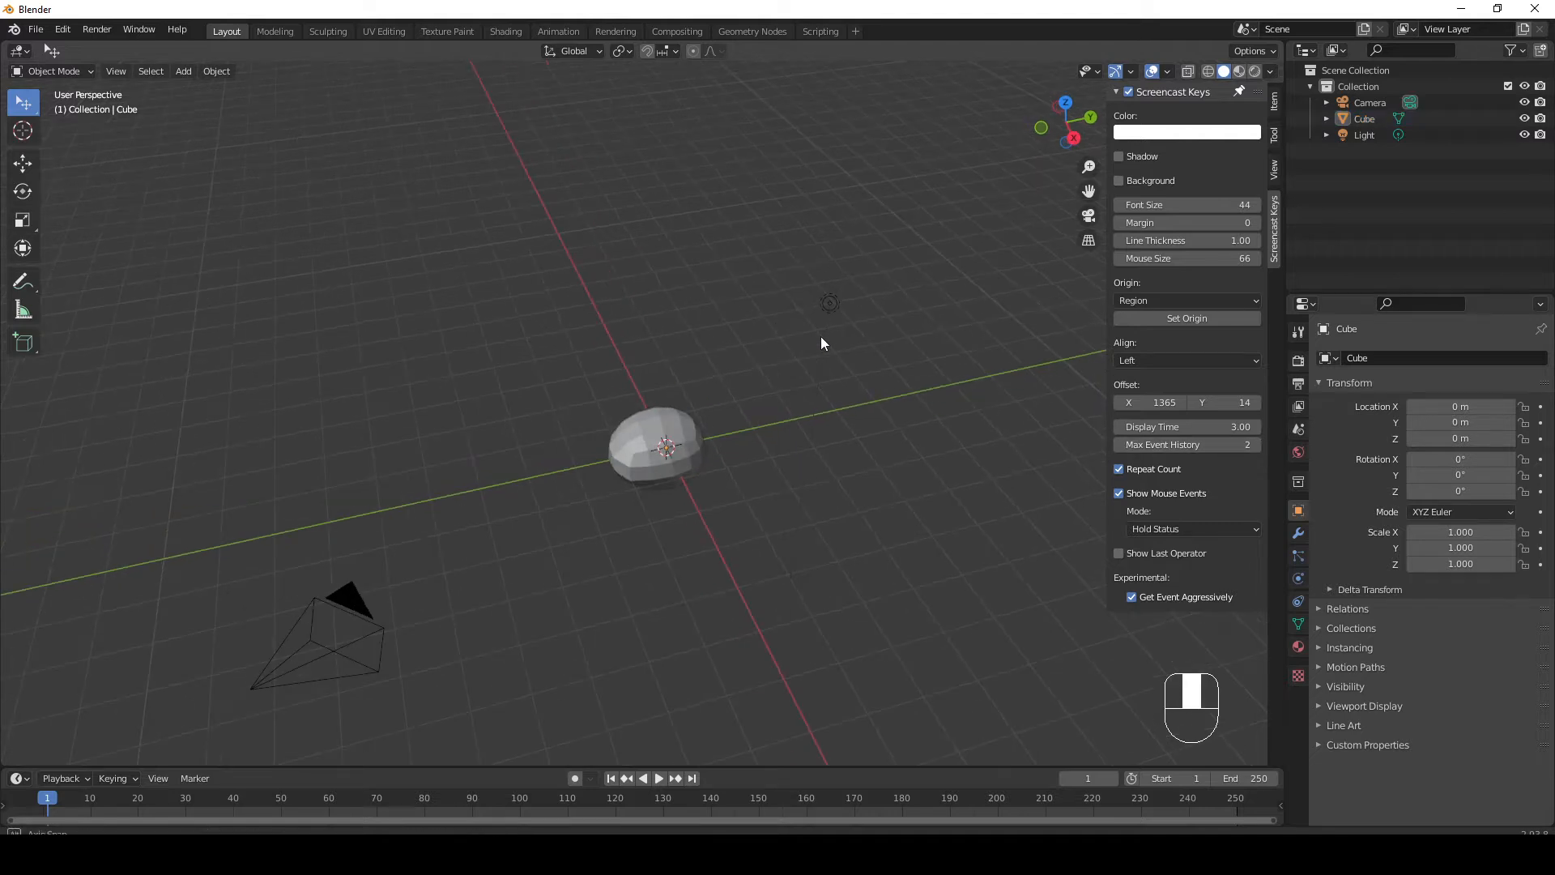
Toggle the viewport sidebar and toolbar alternately, leaving both hidden, and select the sculpted object
{"action": "key", "text": "n"}
{"action": "key", "text": "n"}
{"action": "key", "text": "n"}
{"action": "key", "text": "n"}
{"action": "key", "text": "n"}
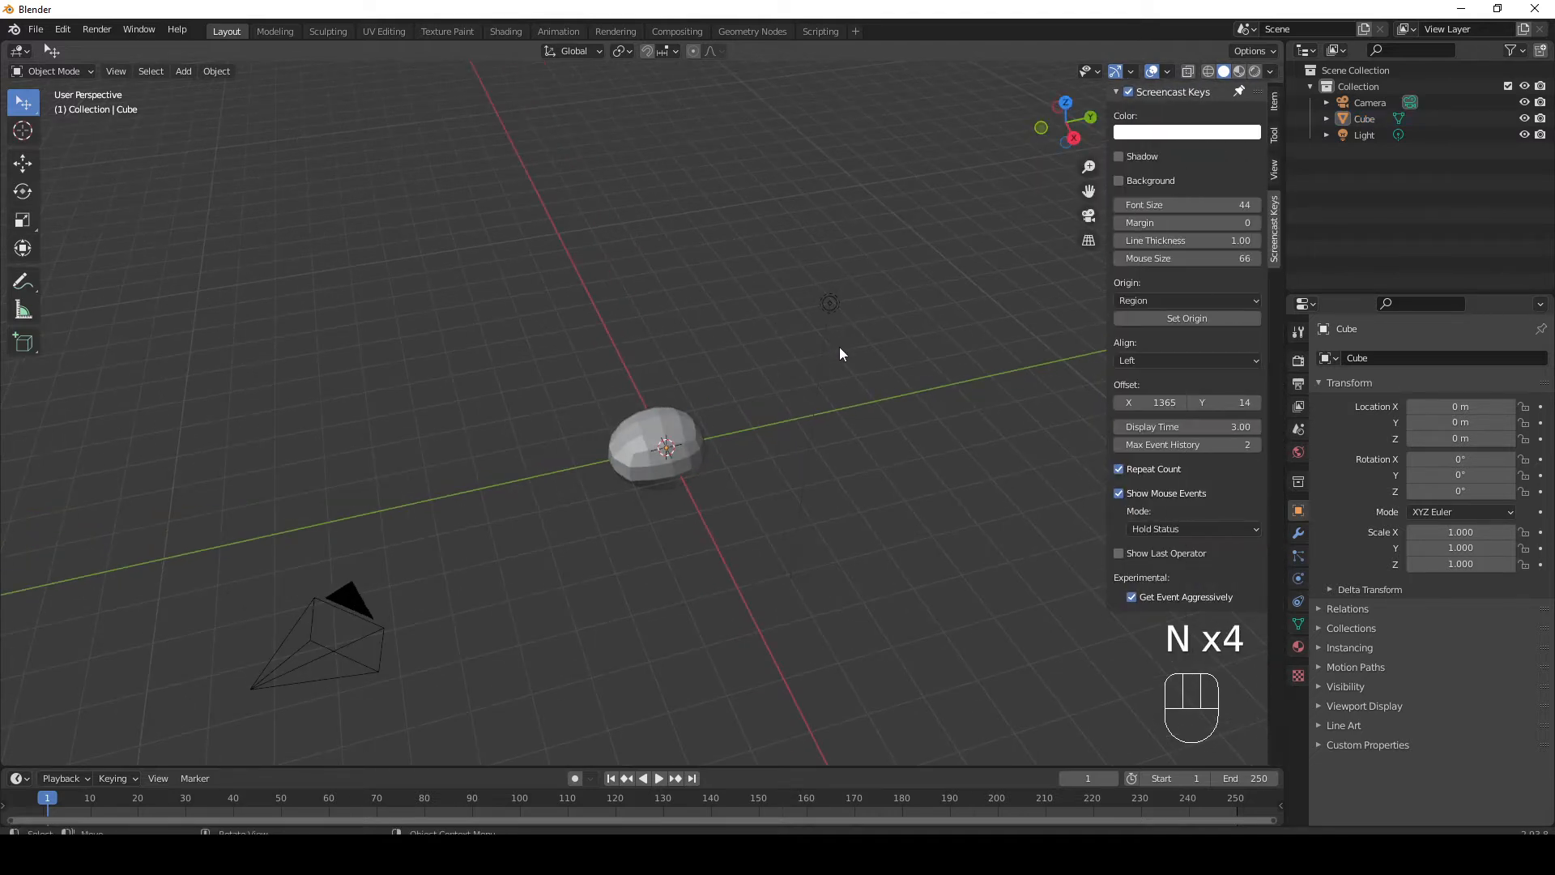
{"action": "key", "text": "t"}
{"action": "key", "text": "t"}
{"action": "key", "text": "t"}
{"action": "key", "text": "t"}
{"action": "key", "text": "t"}
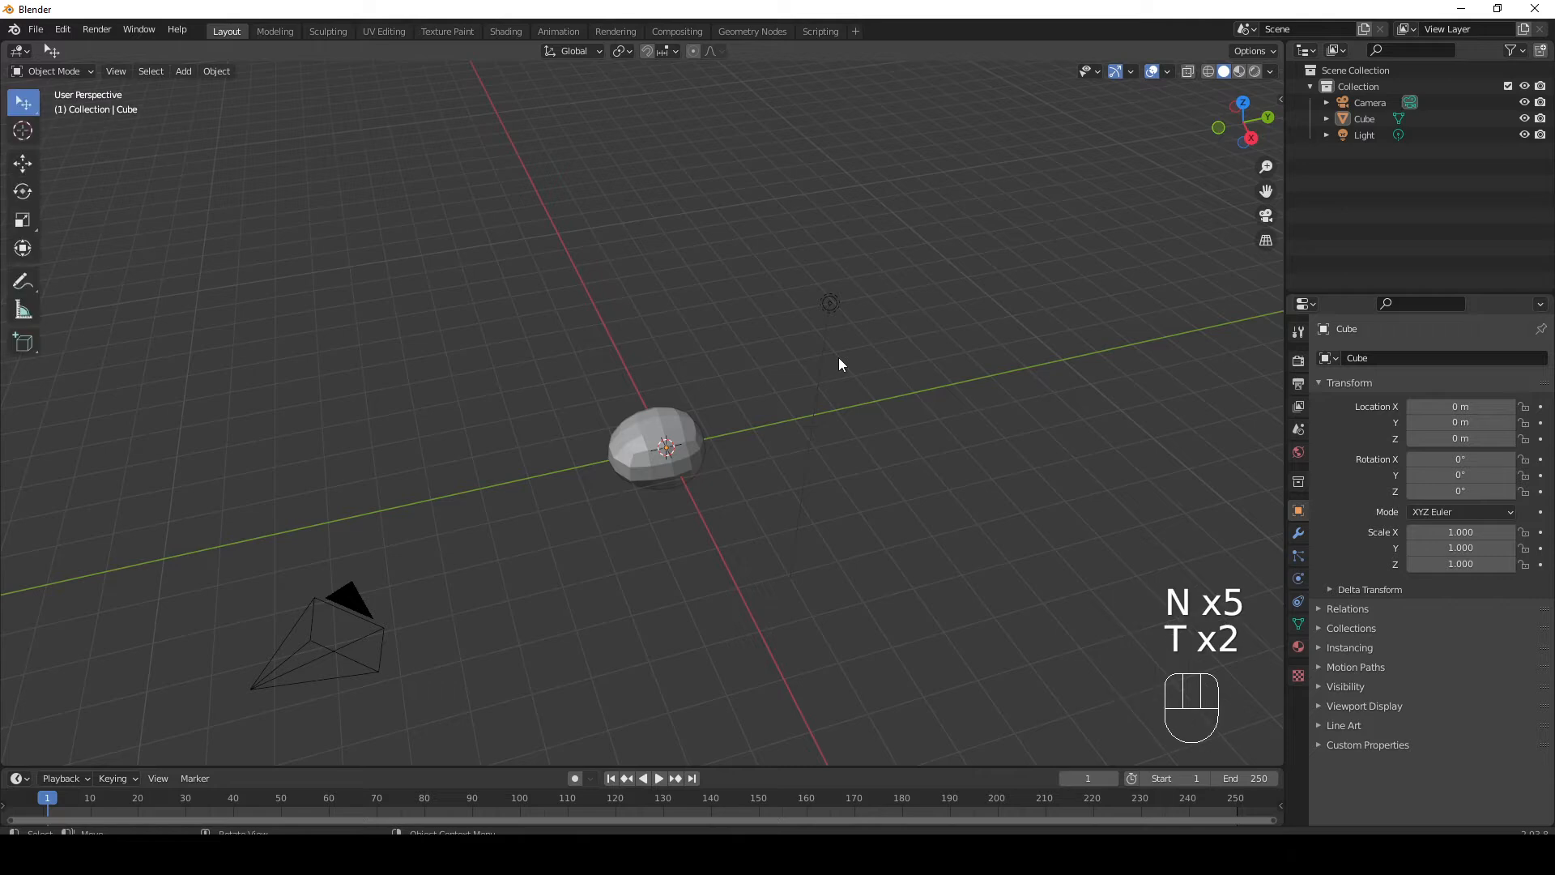
{"action": "key", "text": "n"}
{"action": "key", "text": "n"}
{"action": "key", "text": "n"}
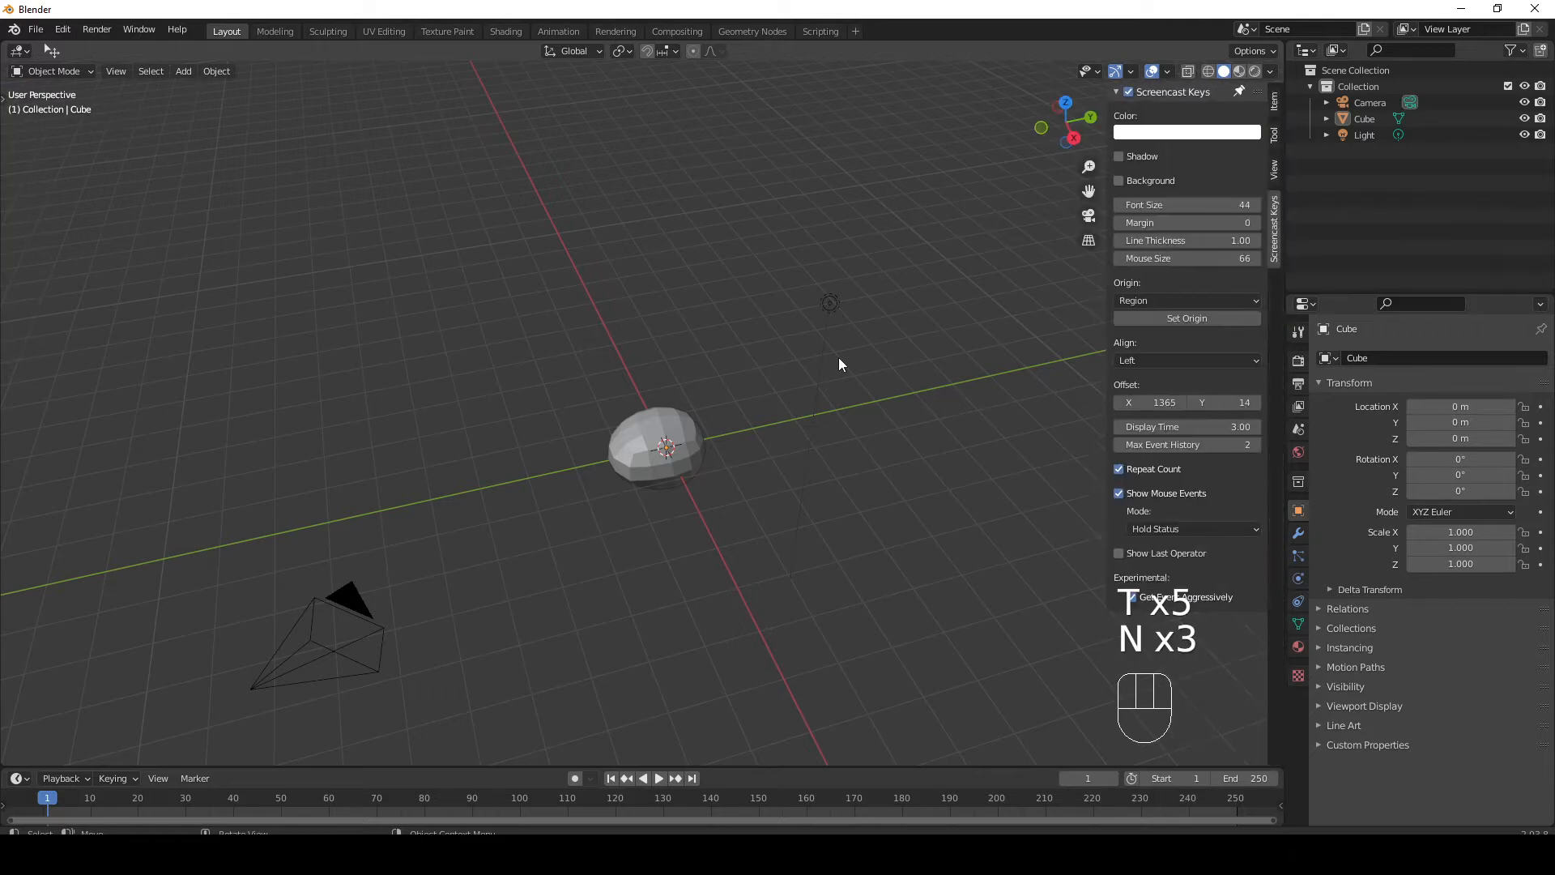
{"action": "key", "text": "t"}
{"action": "key", "text": "t"}
{"action": "key", "text": "t"}
{"action": "key", "text": "n"}
{"action": "key", "text": "n"}
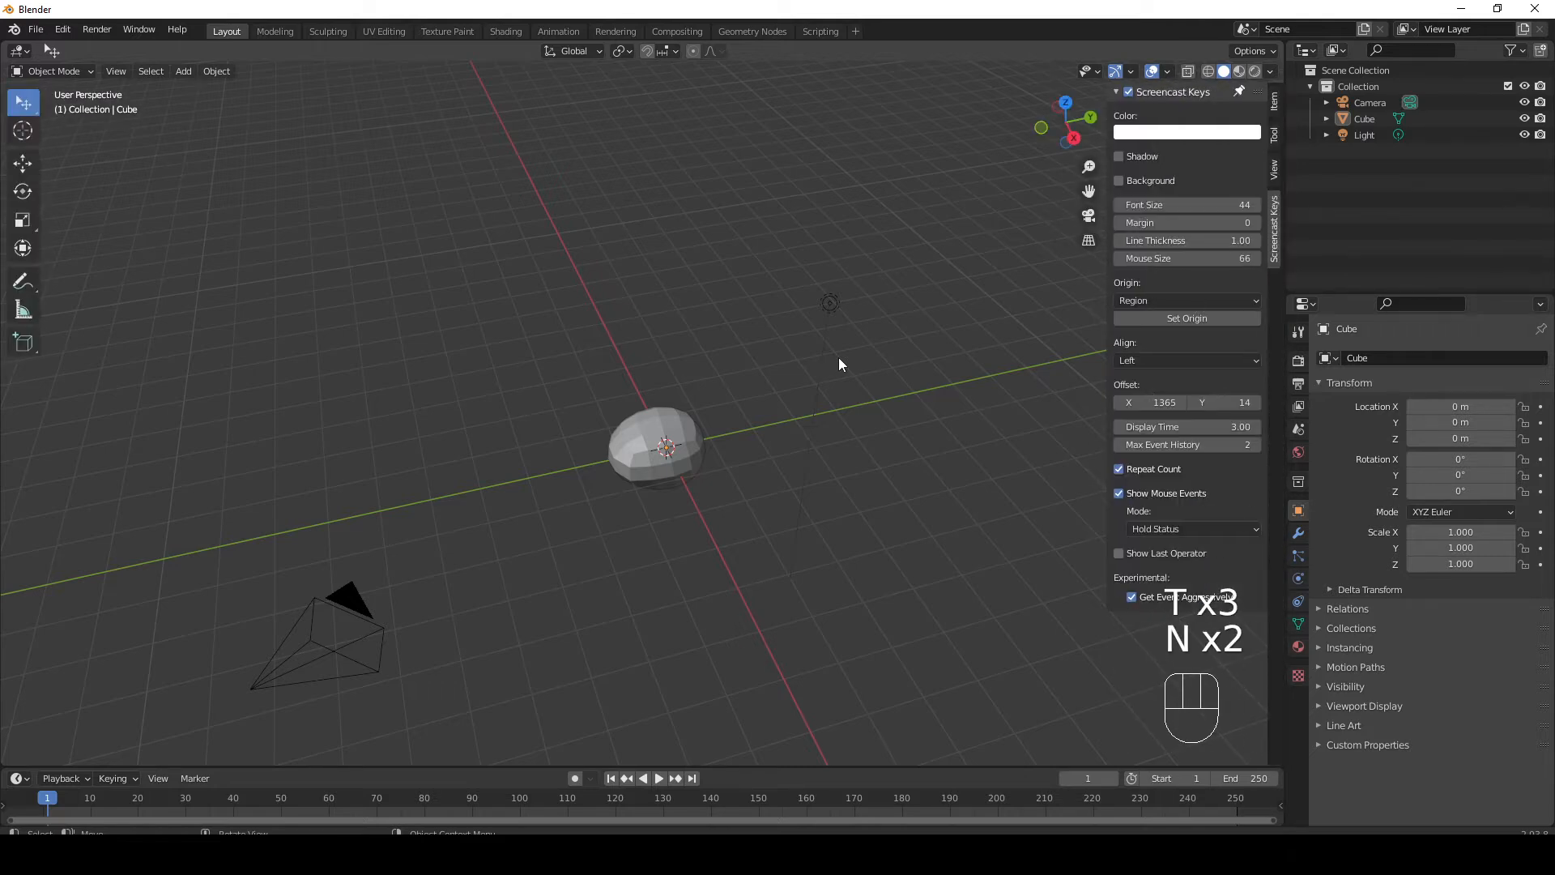
{"action": "key", "text": "t"}
{"action": "key", "text": "t"}
{"action": "key", "text": "n"}
{"action": "key", "text": "t"}
{"action": "middle_click_drag", "start_coordinate": [839, 358], "coordinate": [817, 361]}
{"action": "key", "text": "n"}
{"action": "key", "text": "n"}
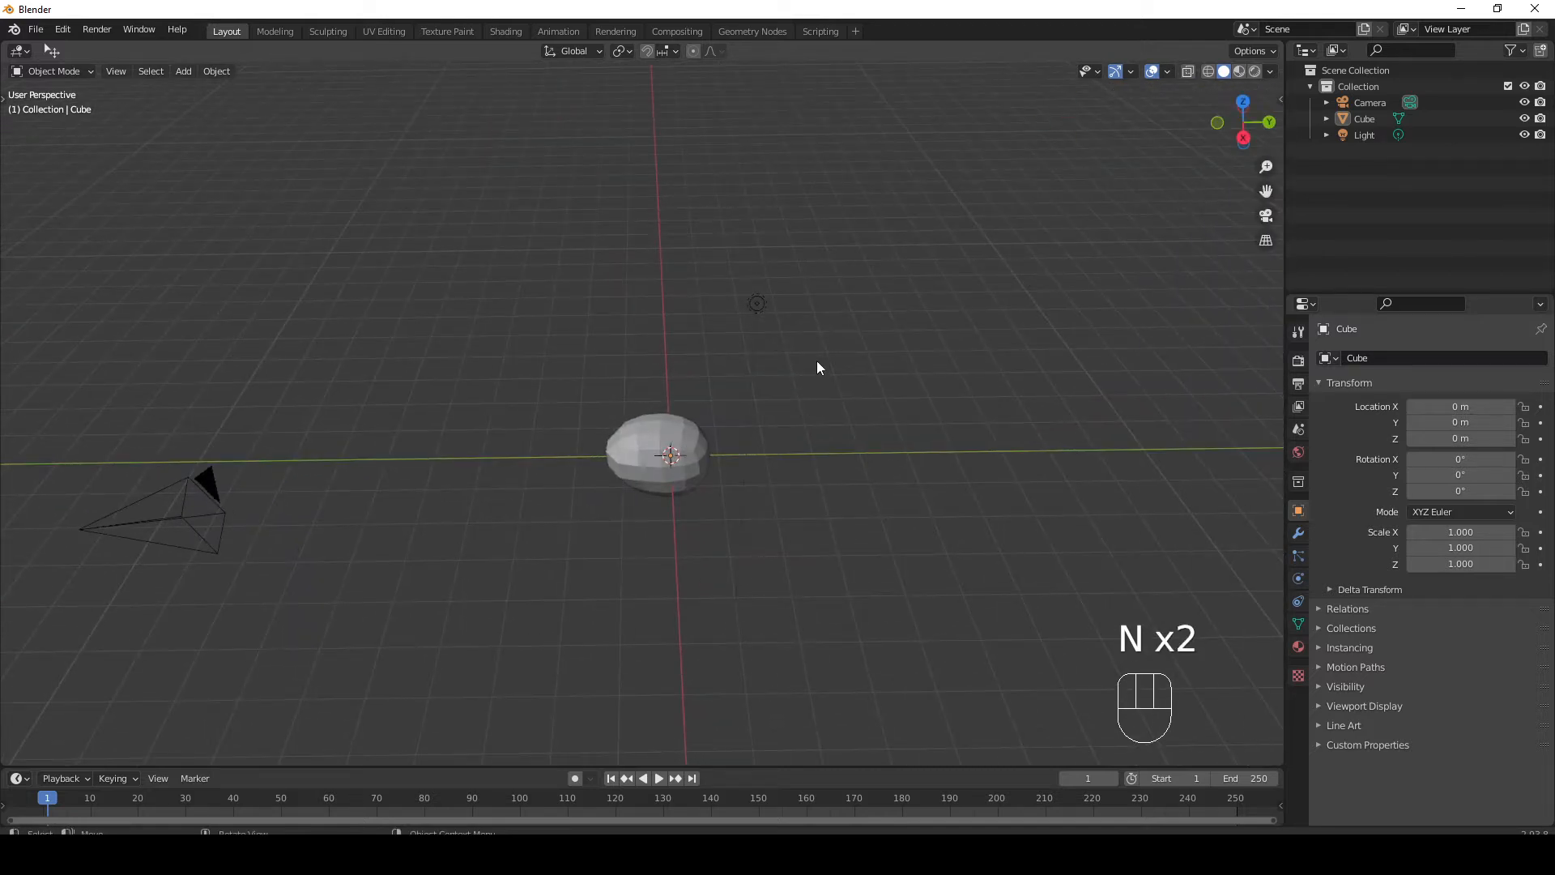
{"action": "middle_click_drag", "start_coordinate": [587, 434], "coordinate": [586, 382]}
{"action": "left_click", "coordinate": [653, 453]}
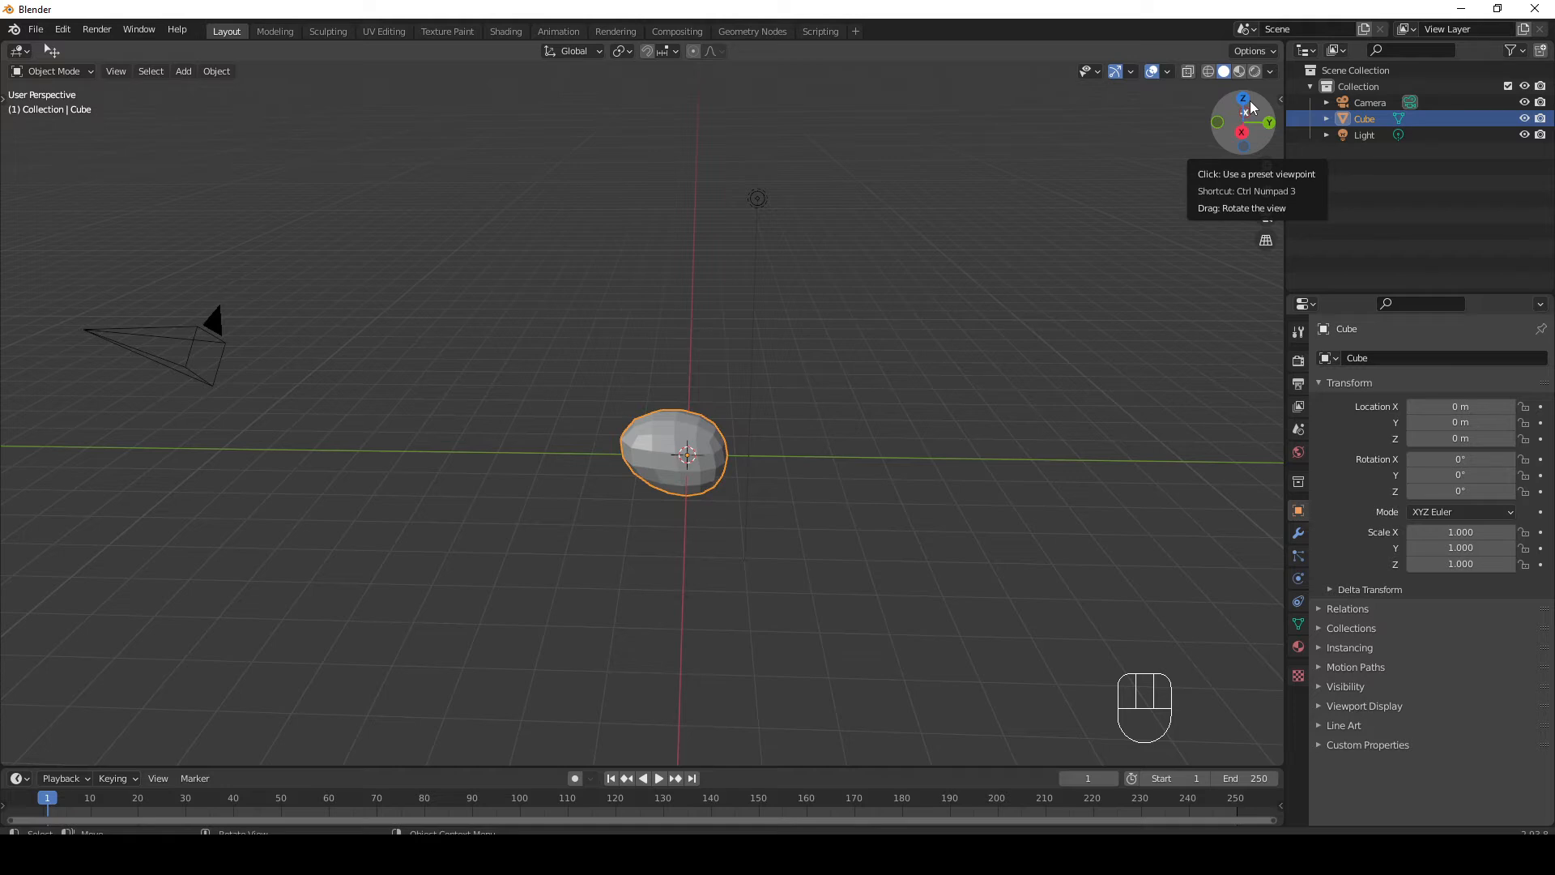
Minimise Blender and open the Windows Control Panel by searching the system for "con"
{"action": "left_click", "coordinate": [1458, 10]}
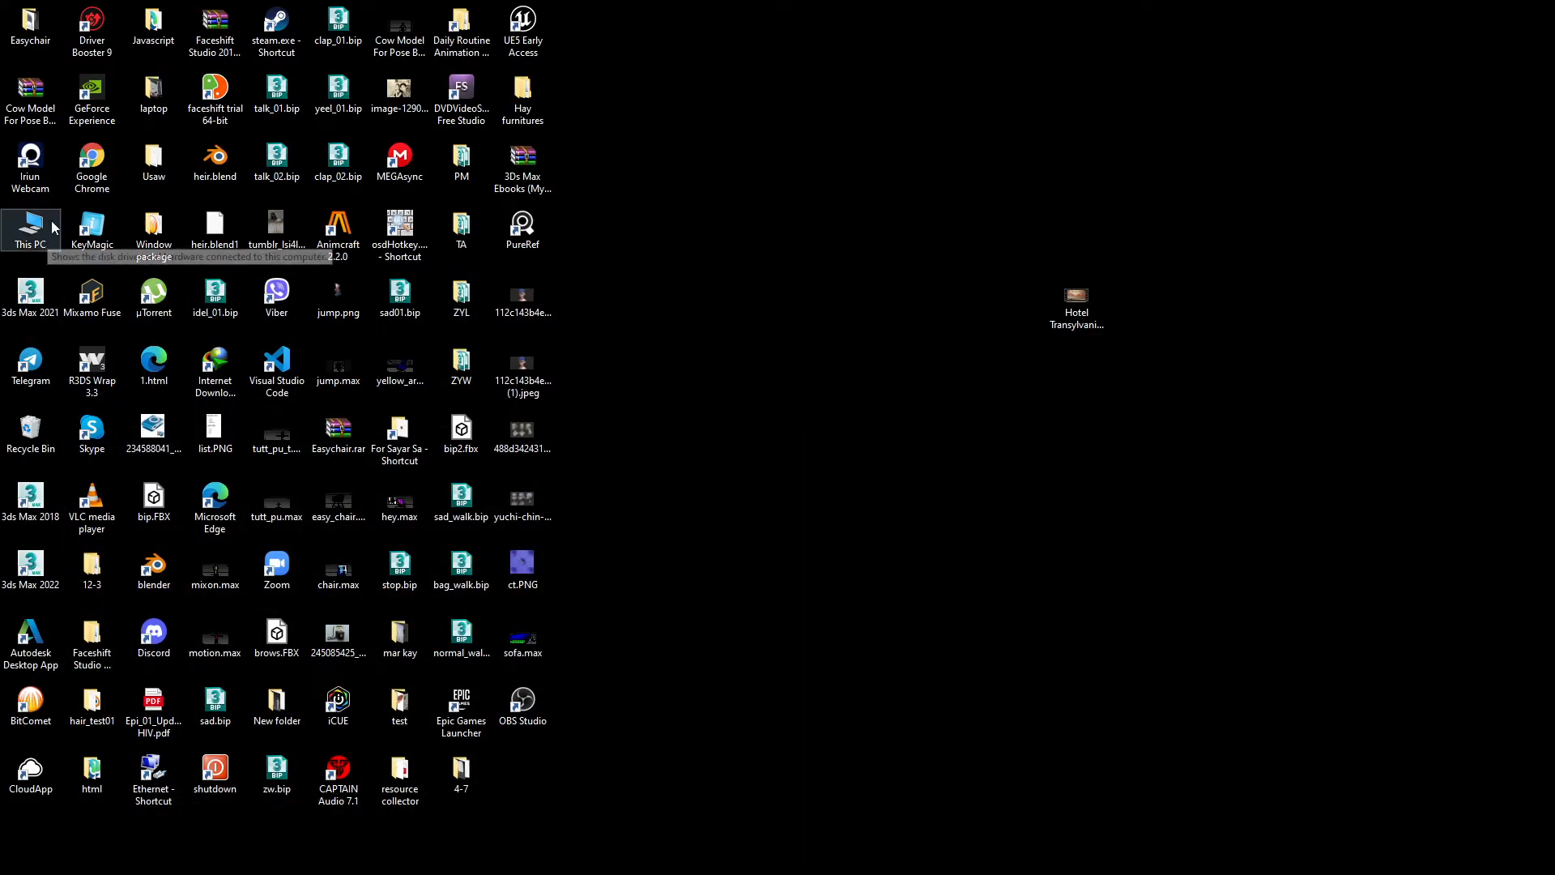
{"action": "key", "text": "super"}
{"action": "type", "text": "con"}
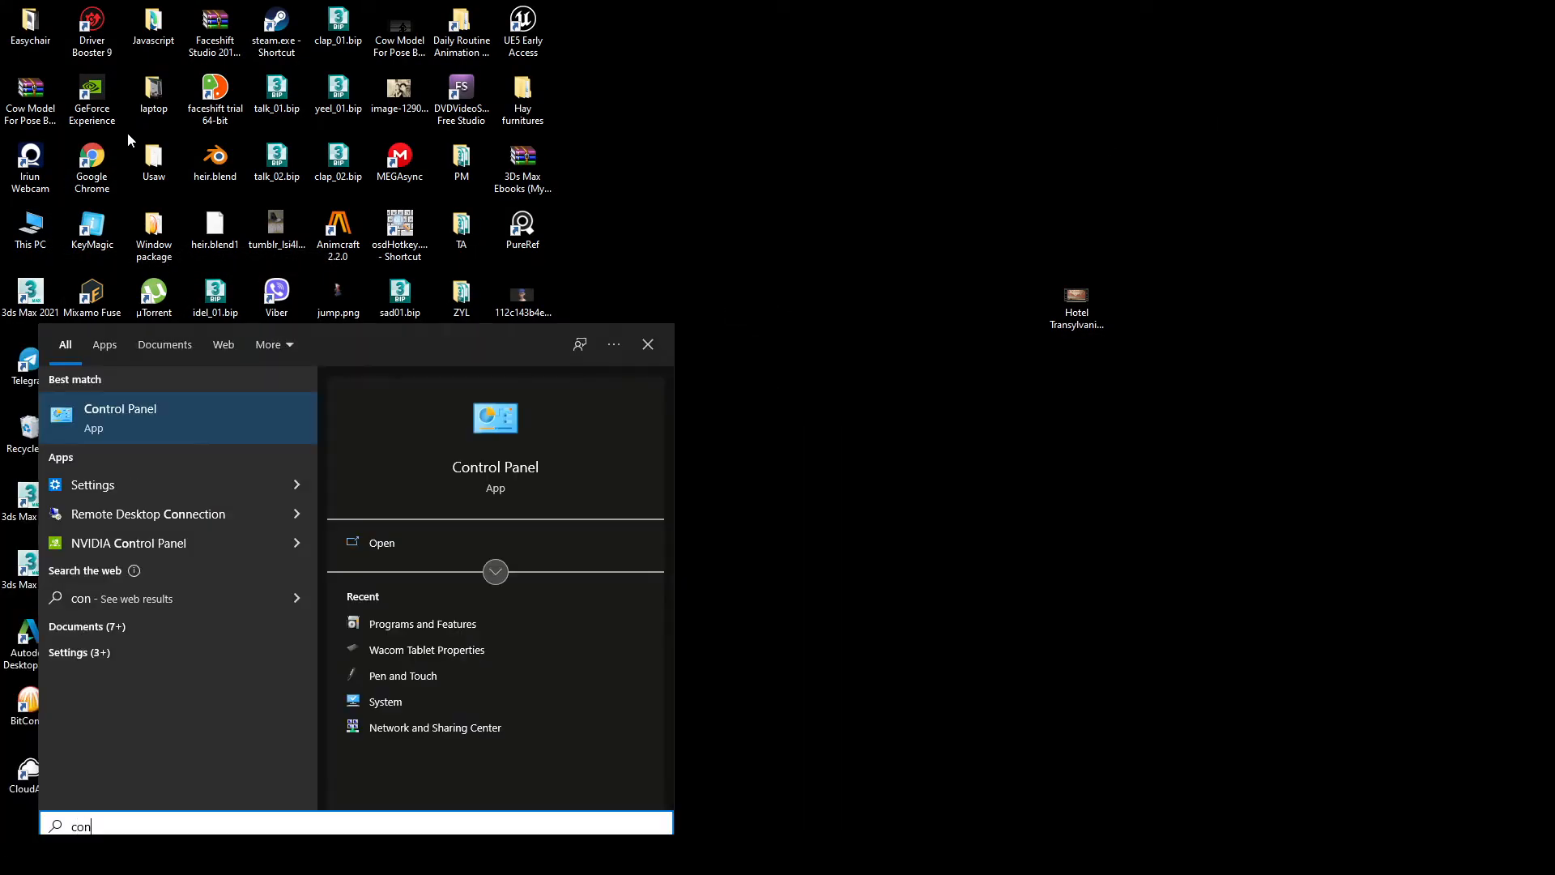
{"action": "key", "text": "Return"}
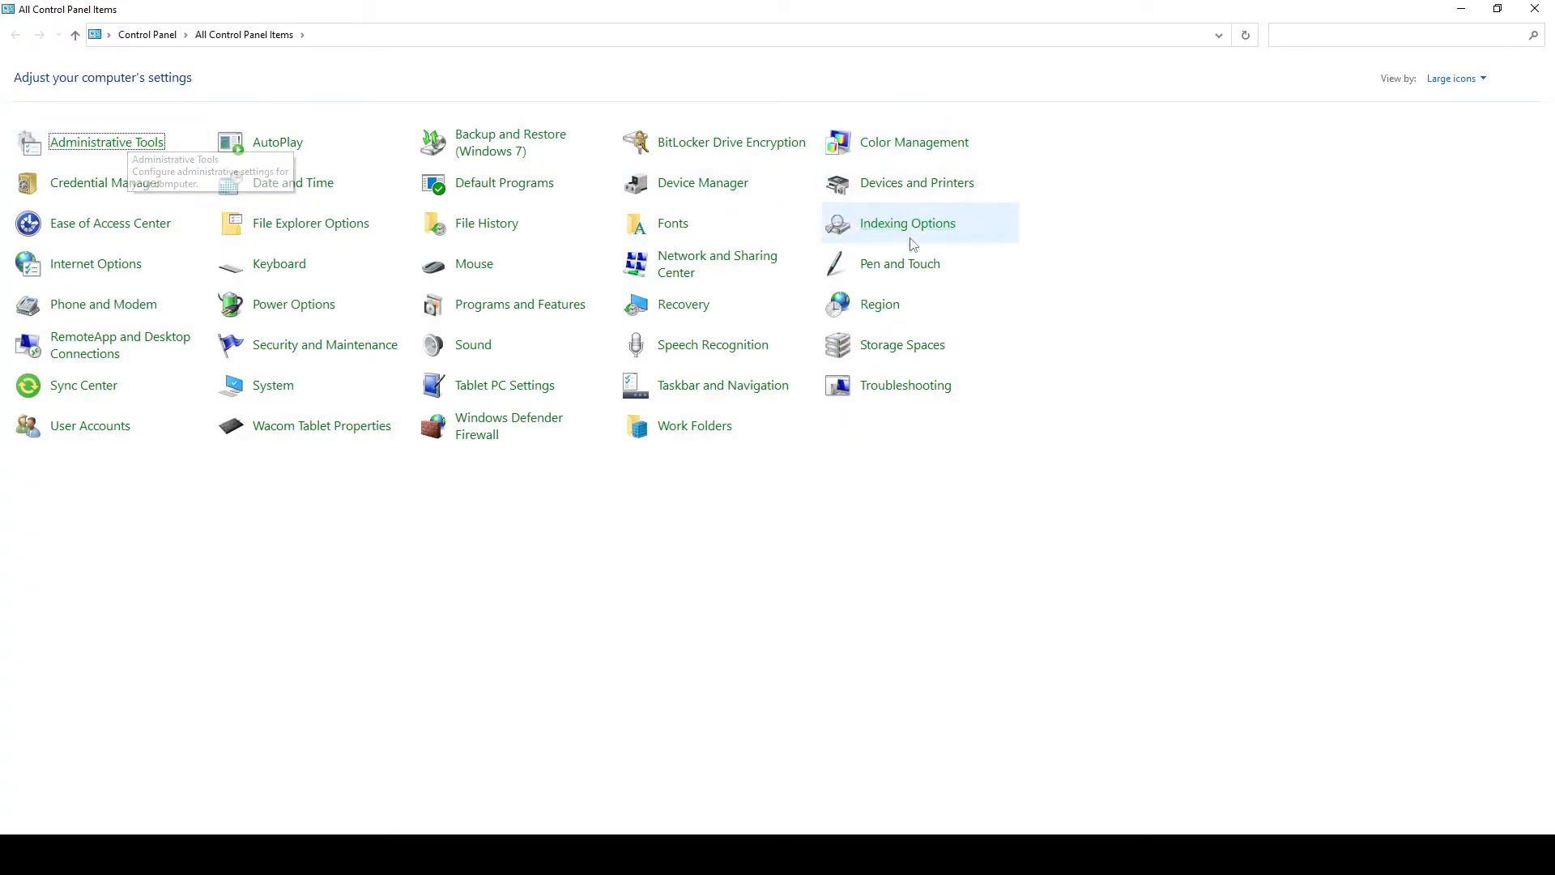
Look at the Pen and Touch options, close them, and open the Wacom Tablet Properties
{"action": "left_click", "coordinate": [902, 265]}
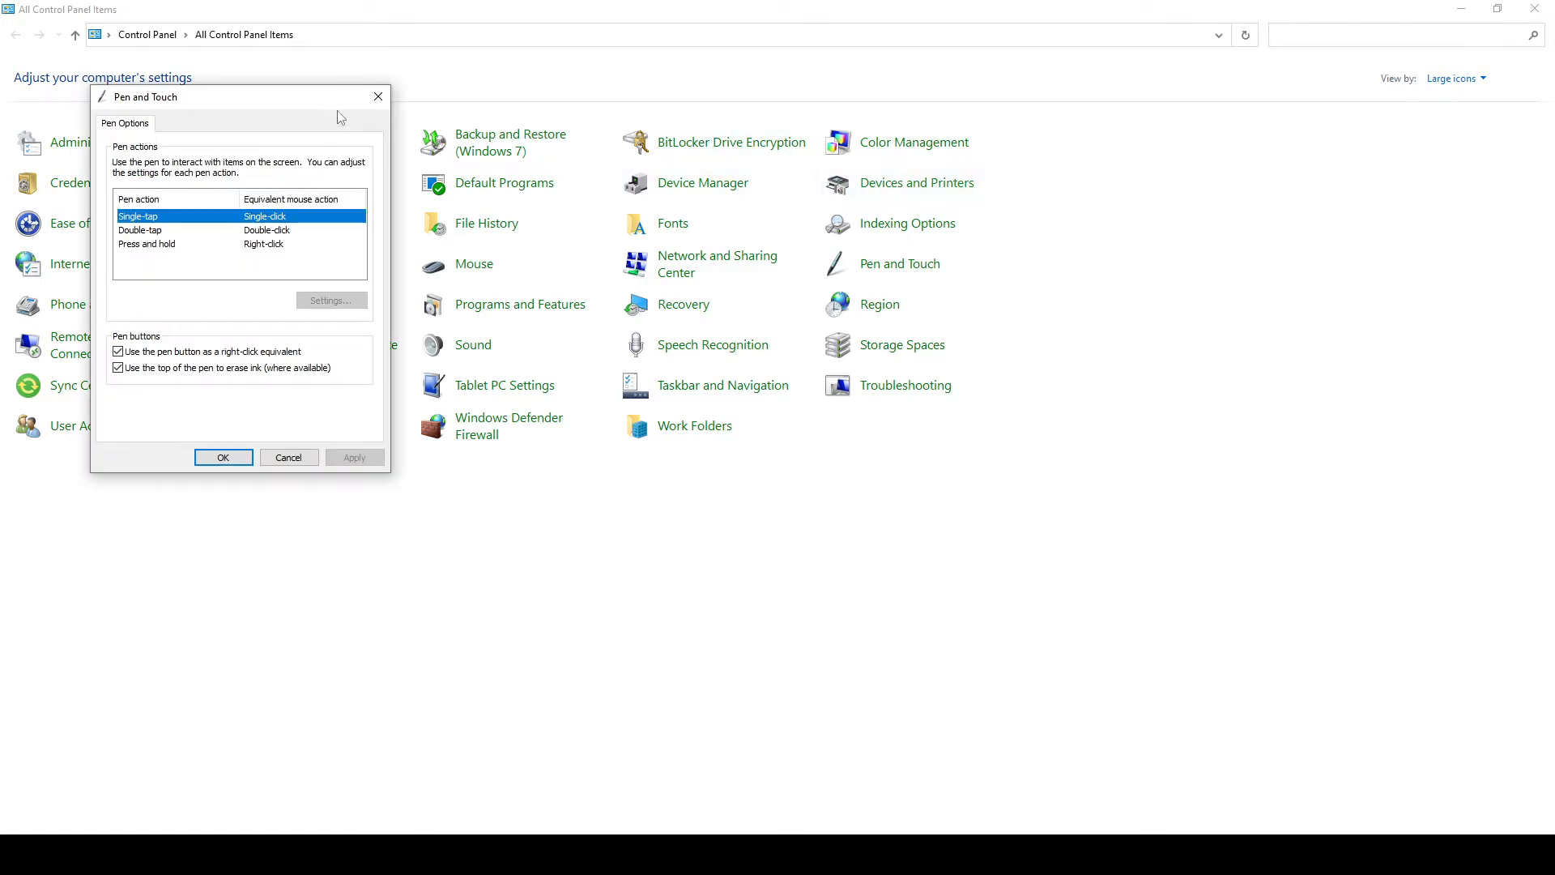
{"action": "left_click", "coordinate": [376, 98]}
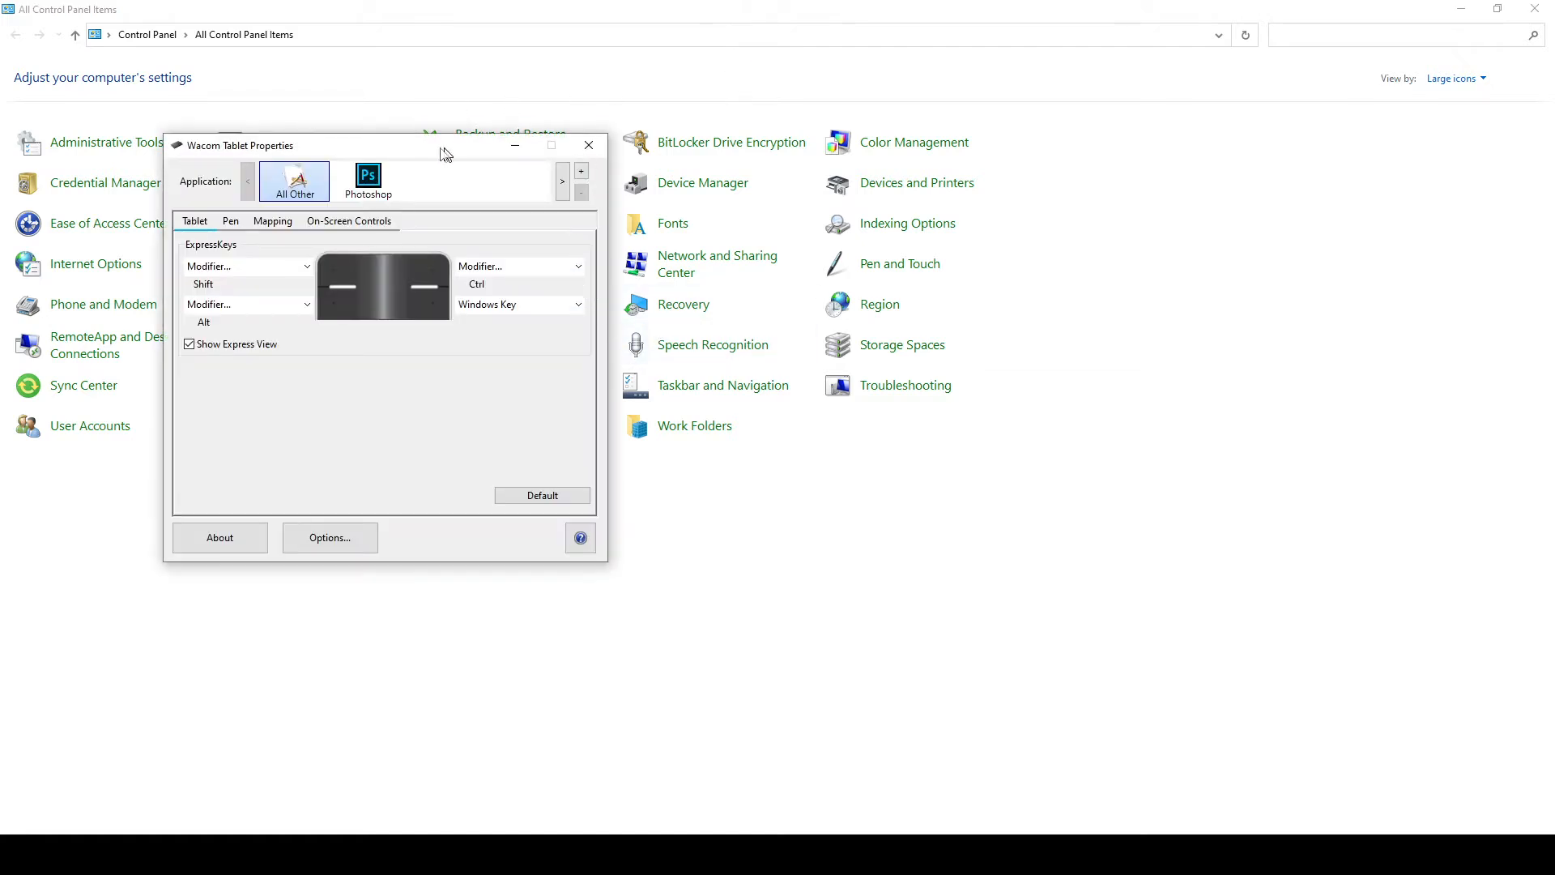
Examine the pen's tip and side button assignments in the Wacom properties, close the settings windows and return to Blender
{"action": "left_click_drag", "start_coordinate": [445, 154], "coordinate": [595, 175]}
{"action": "left_click", "coordinate": [381, 241]}
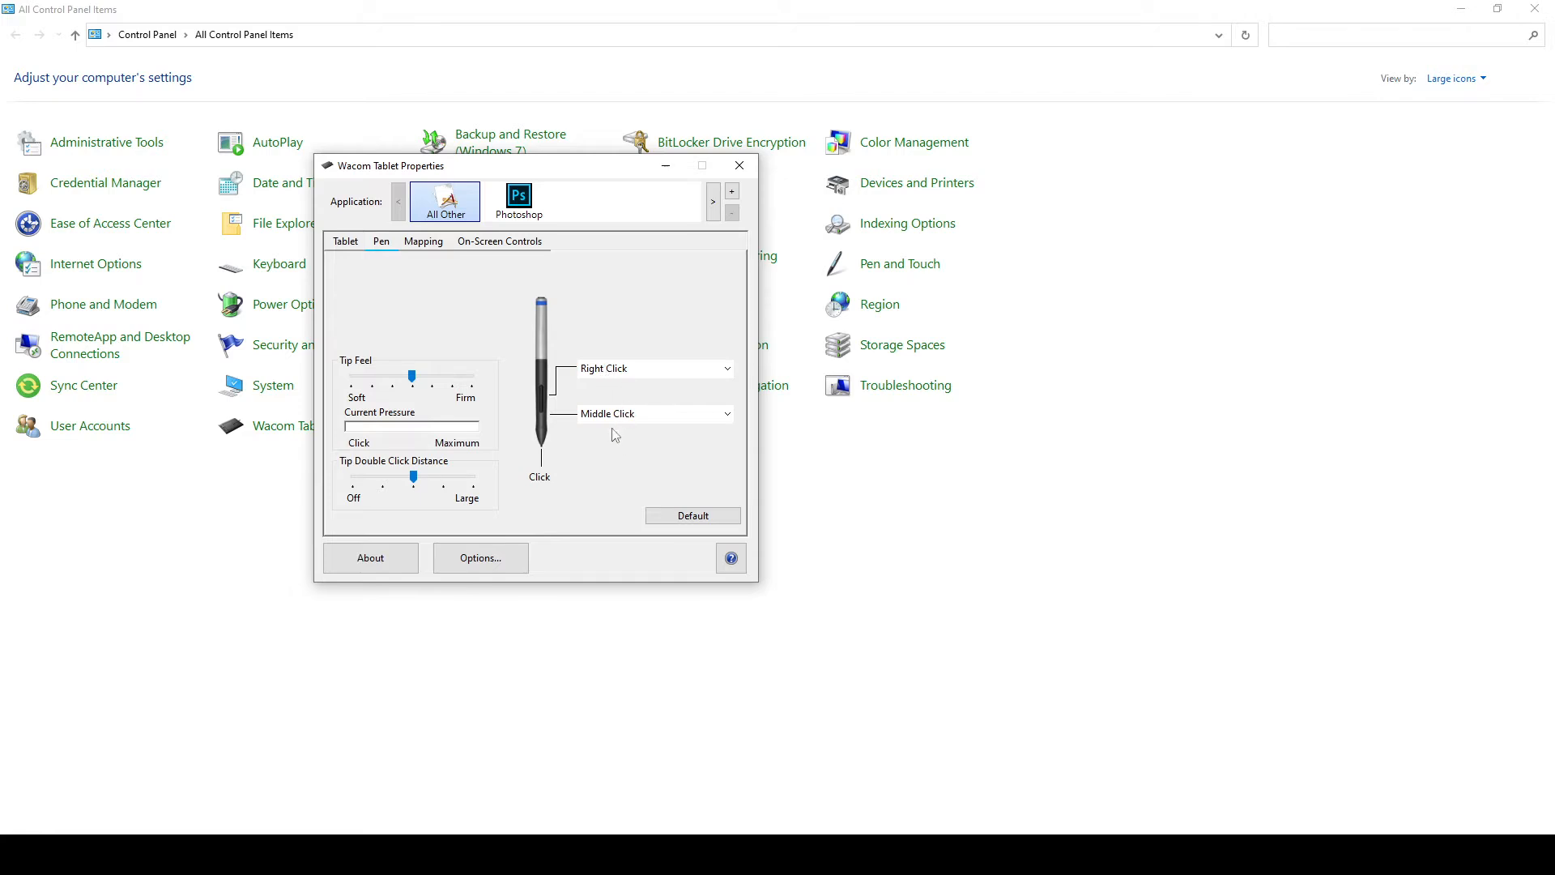
{"action": "left_click", "coordinate": [550, 484]}
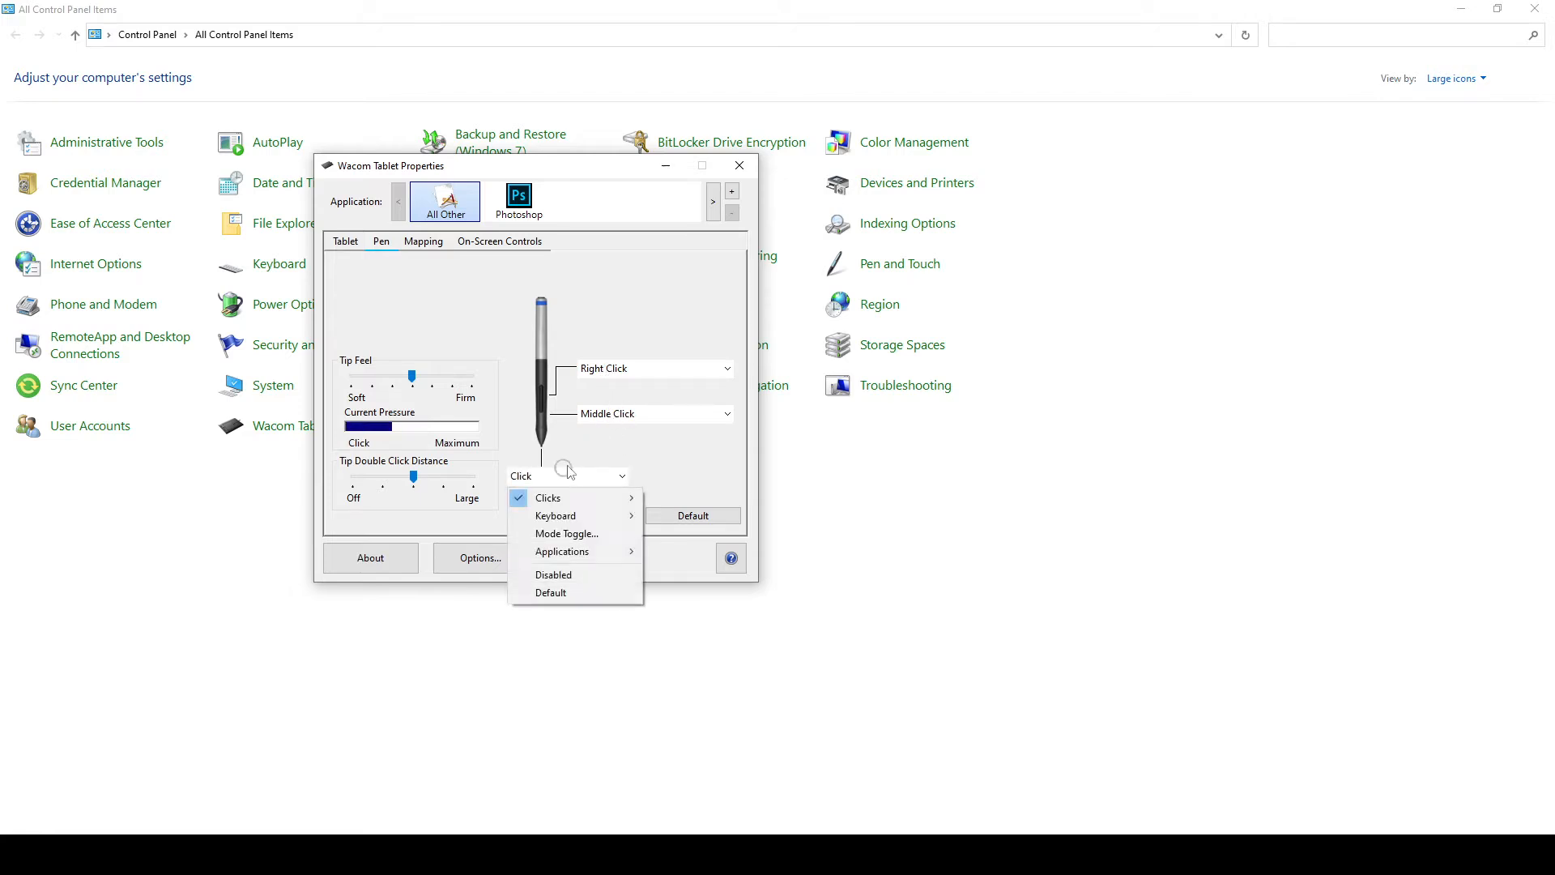
{"action": "left_click", "coordinate": [567, 476]}
{"action": "left_click", "coordinate": [569, 414]}
{"action": "left_click", "coordinate": [575, 401]}
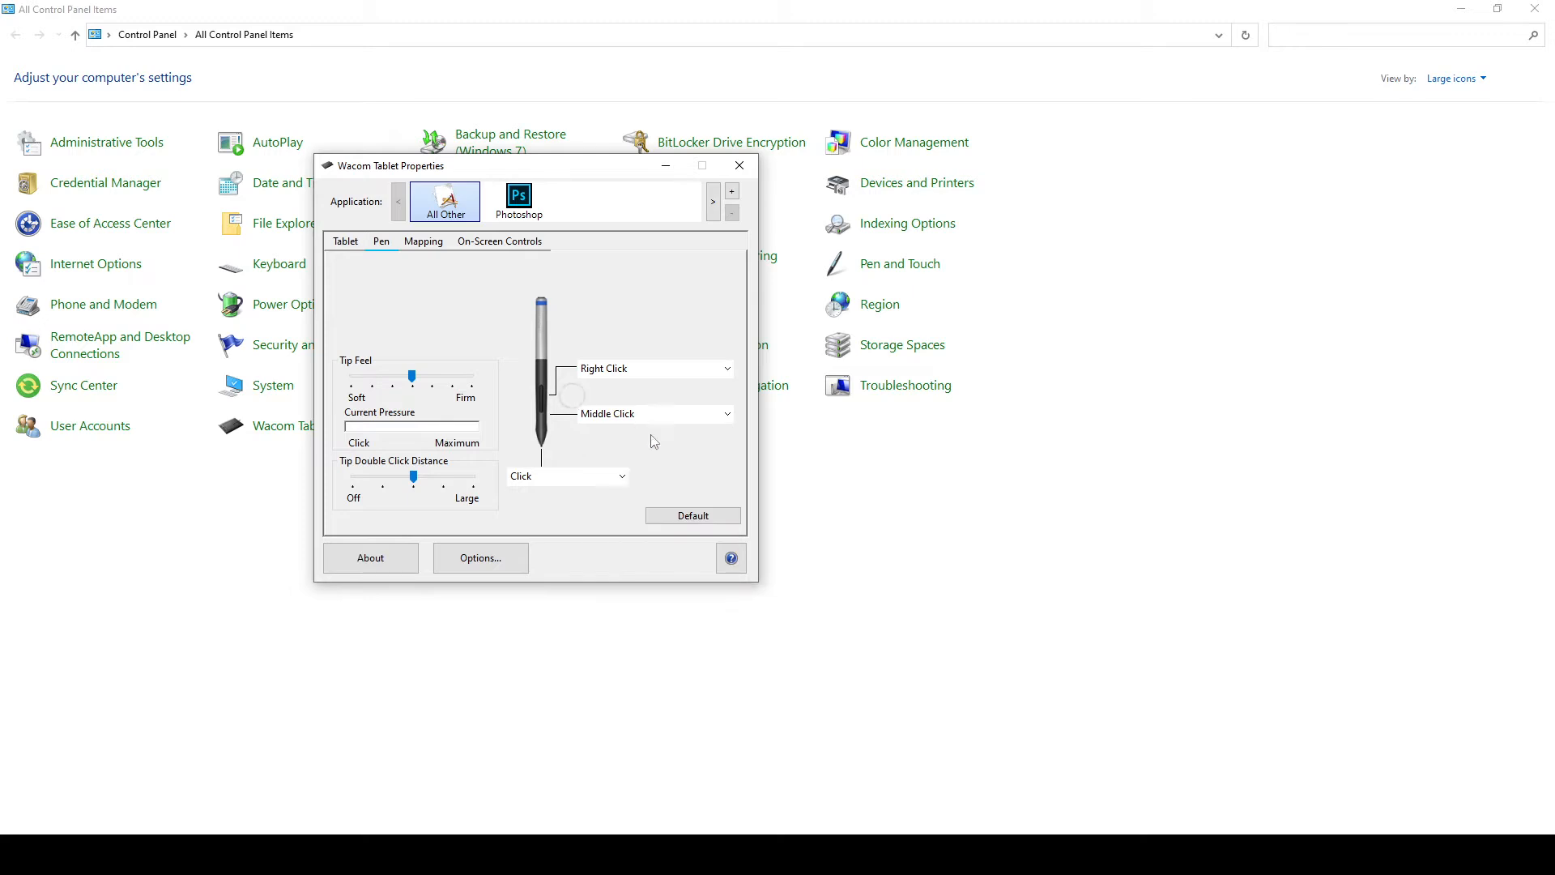
{"action": "left_click", "coordinate": [650, 413]}
{"action": "left_click", "coordinate": [641, 405]}
{"action": "left_click", "coordinate": [740, 166]}
{"action": "left_click", "coordinate": [1534, 8]}
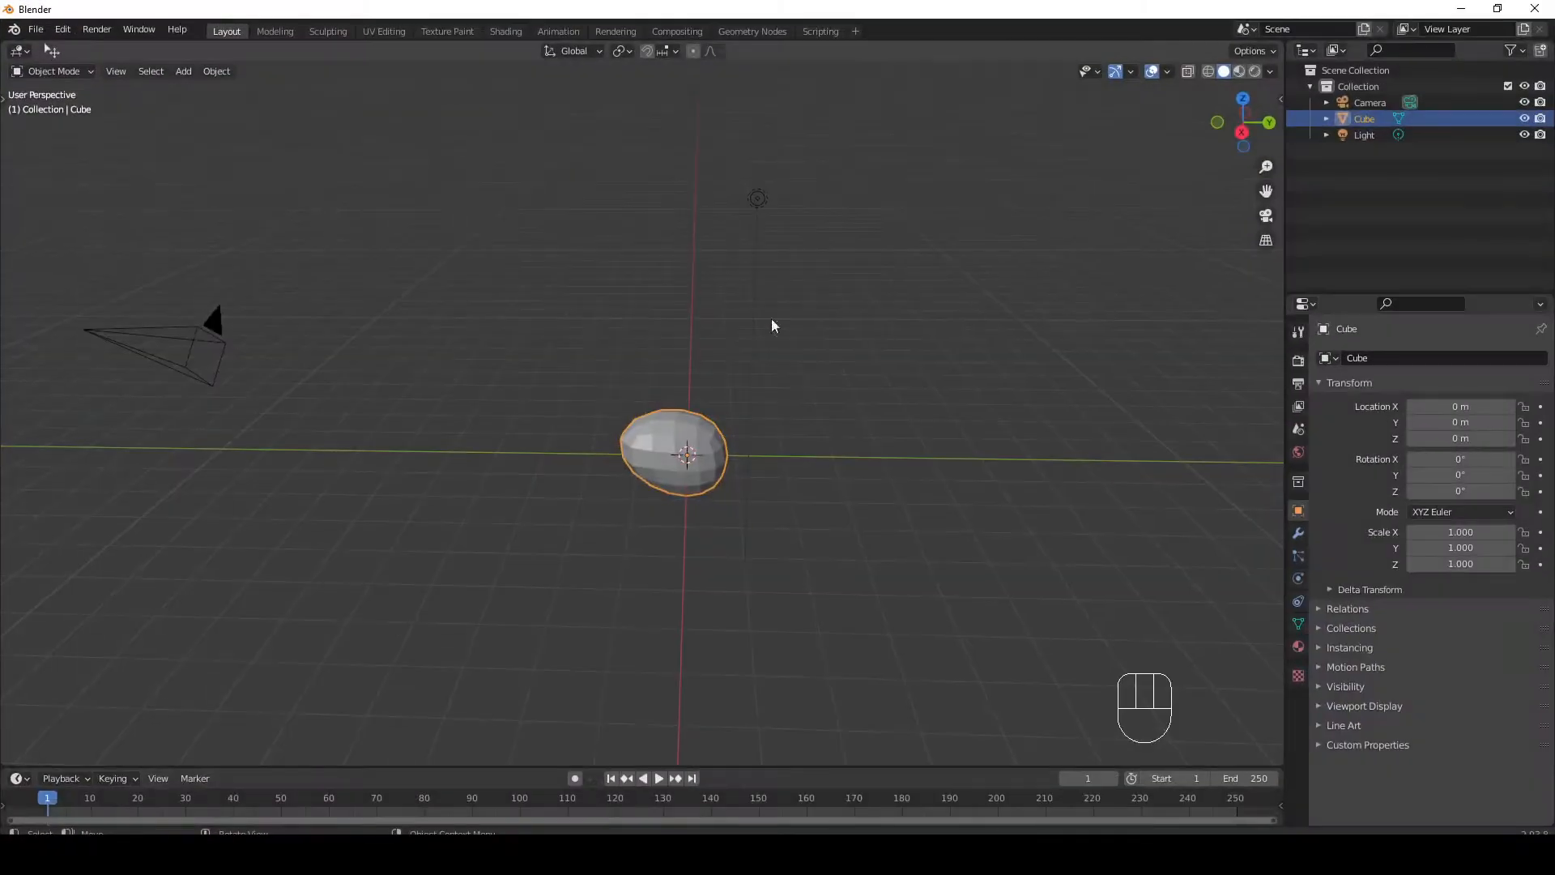
Practise orbiting, panning and zooming the viewport around the selected egg-shaped object
{"action": "middle_click_drag", "start_coordinate": [812, 267], "coordinate": [750, 222]}
{"action": "middle_click_drag", "start_coordinate": [725, 392], "coordinate": [658, 423]}
{"action": "middle_click_drag", "start_coordinate": [776, 376], "coordinate": [724, 459]}
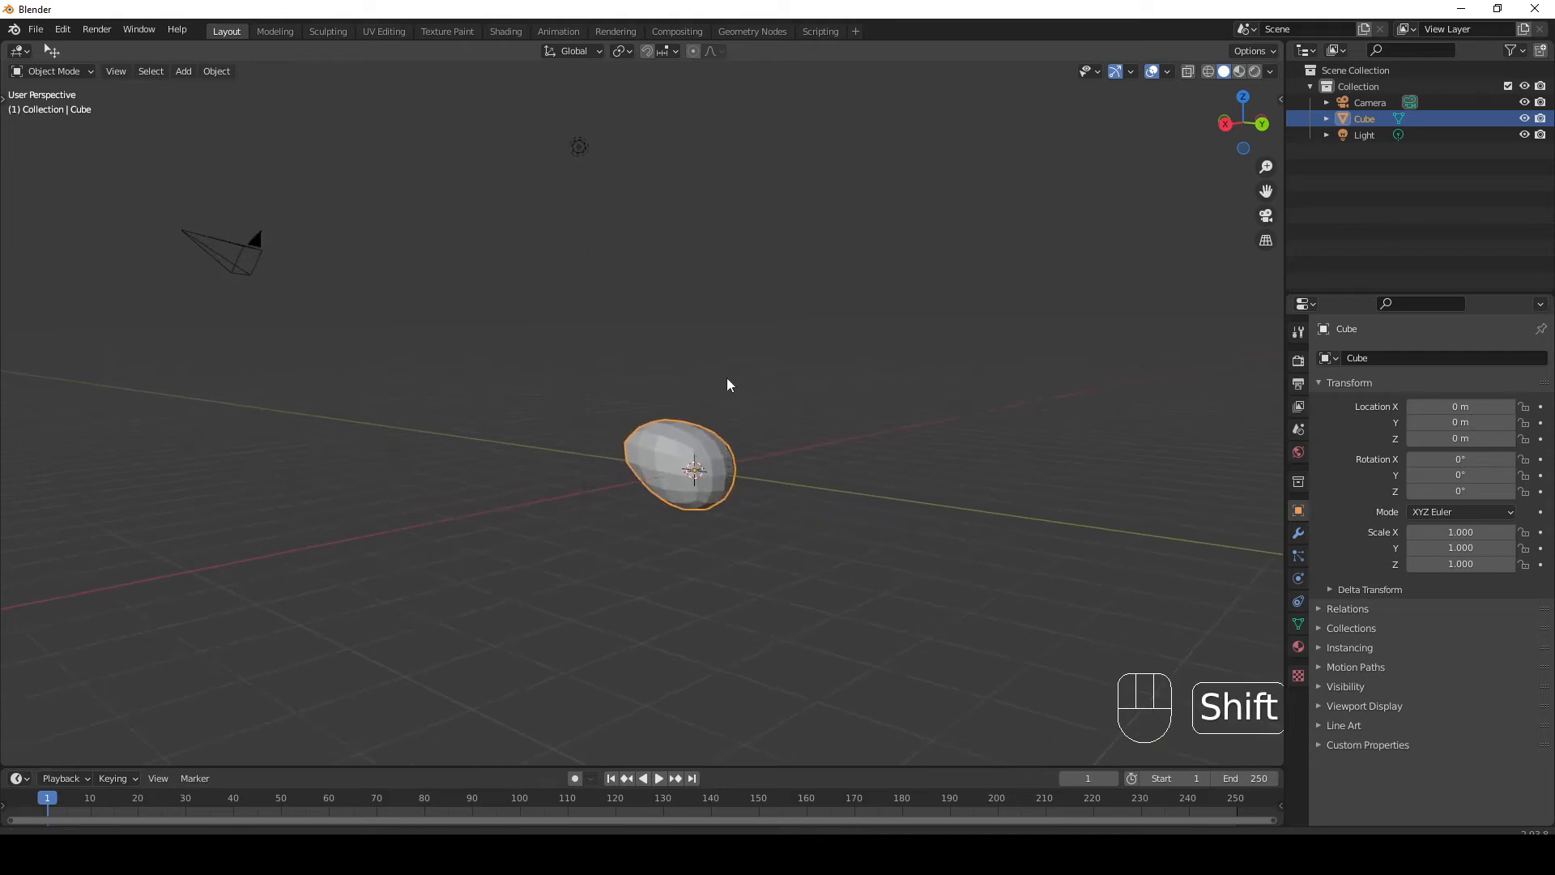
{"action": "middle_click_drag", "start_coordinate": [727, 379], "coordinate": [605, 394], "text": "shift"}
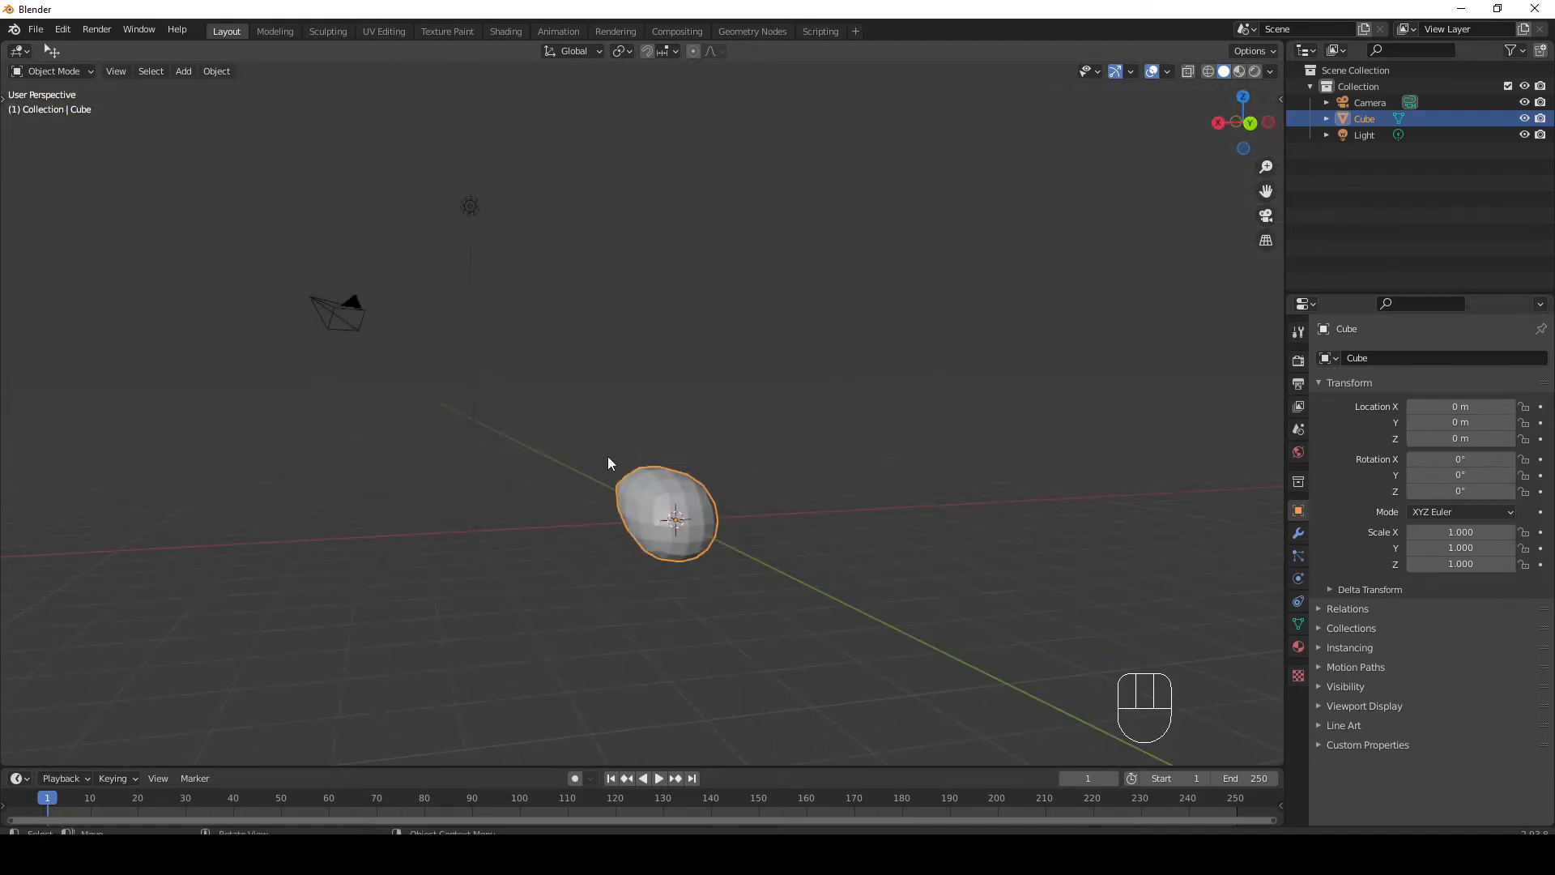
{"action": "scroll", "coordinate": [592, 466], "scroll_direction": "down", "scroll_amount": 4}
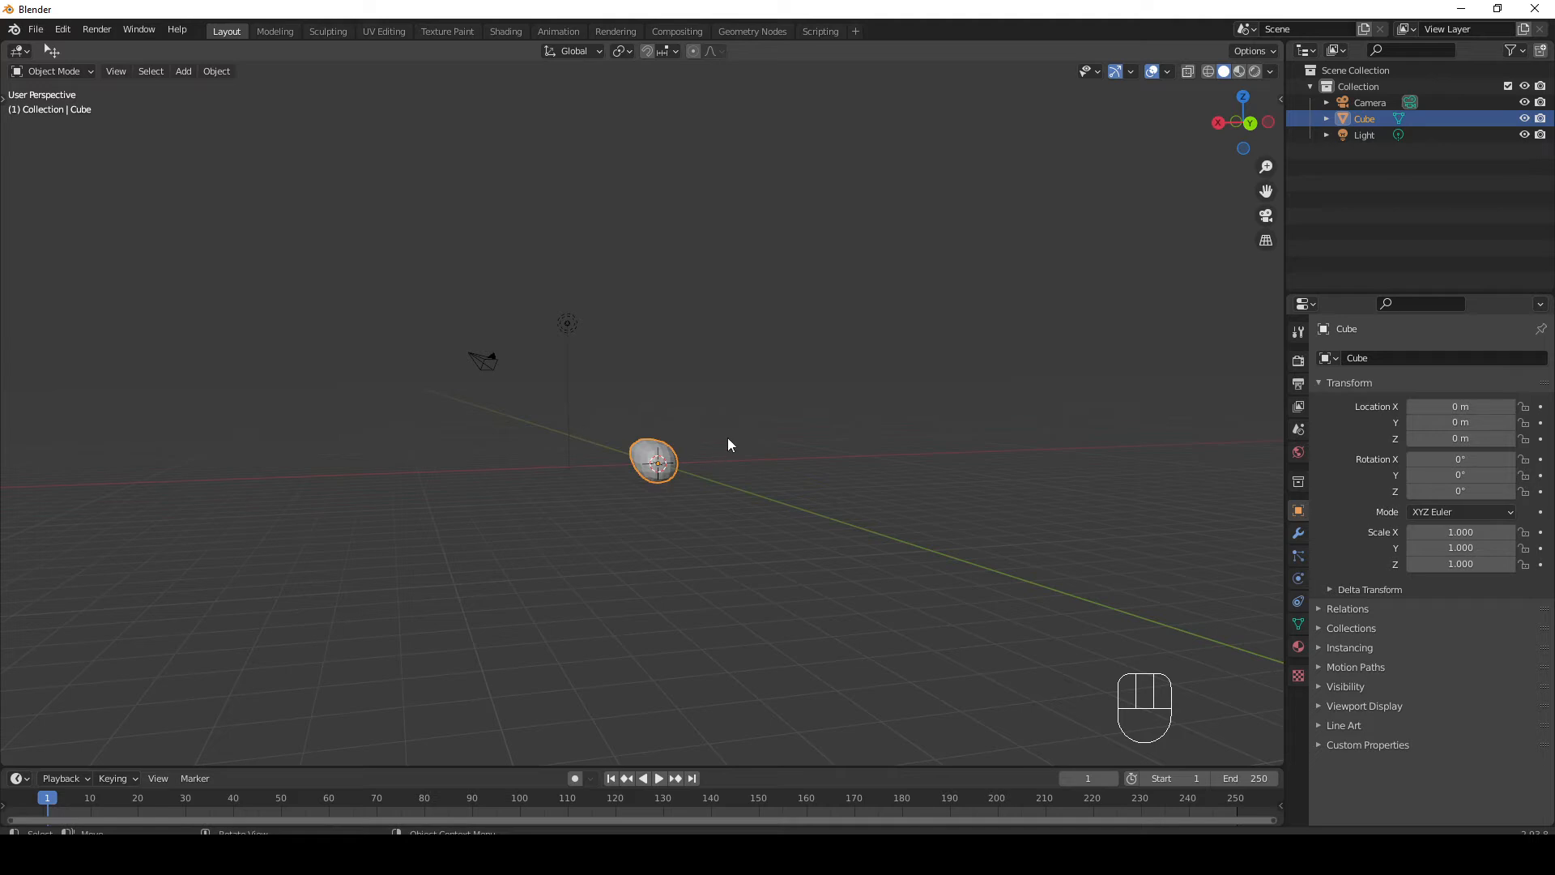
{"action": "scroll", "coordinate": [688, 405], "scroll_direction": "up", "scroll_amount": 4}
{"action": "middle_click_drag", "start_coordinate": [650, 378], "coordinate": [689, 495]}
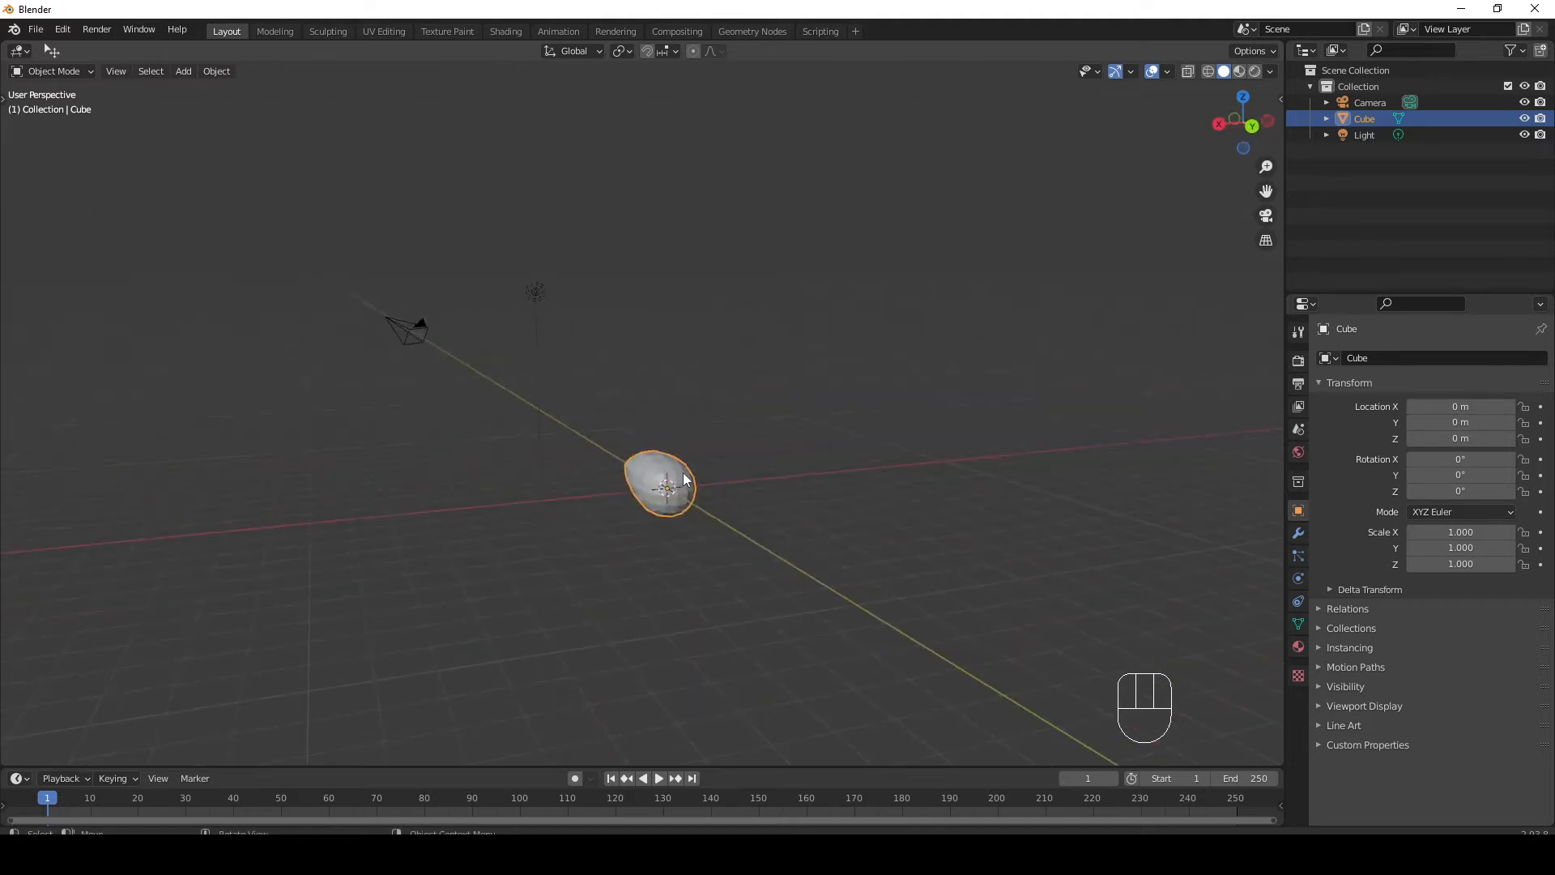
{"action": "scroll", "coordinate": [684, 480], "scroll_direction": "up", "scroll_amount": 3}
{"action": "scroll", "coordinate": [654, 469], "scroll_direction": "up", "scroll_amount": 2}
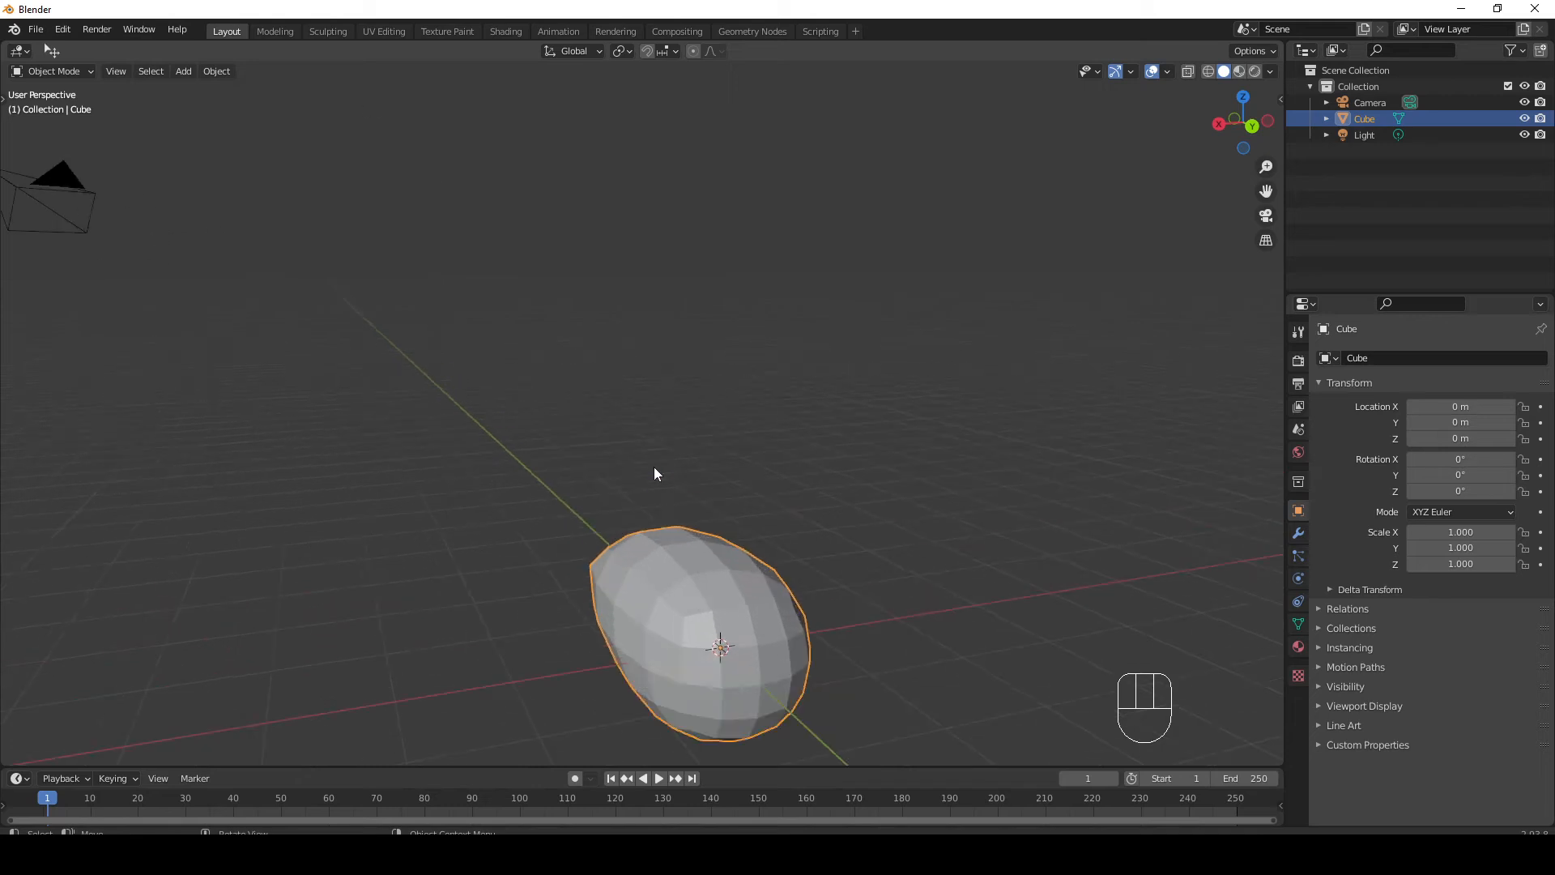
{"action": "scroll", "coordinate": [653, 470], "scroll_direction": "down", "scroll_amount": 2}
{"action": "mouse_move", "coordinate": [654, 470]}
{"action": "middle_mouse_down", "text": "shift"}
{"action": "mouse_move", "coordinate": [623, 468]}
{"action": "mouse_move", "coordinate": [610, 421]}
{"action": "mouse_move", "coordinate": [669, 413]}
{"action": "mouse_move", "coordinate": [722, 459]}
{"action": "mouse_move", "coordinate": [566, 468]}
{"action": "mouse_move", "coordinate": [944, 452]}
{"action": "mouse_move", "coordinate": [604, 454]}
{"action": "mouse_move", "coordinate": [864, 475]}
{"action": "mouse_move", "coordinate": [478, 444]}
{"action": "mouse_move", "coordinate": [653, 474]}
{"action": "middle_mouse_up", "text": "shift"}
{"action": "scroll", "coordinate": [631, 435], "scroll_direction": "up", "scroll_amount": 3}
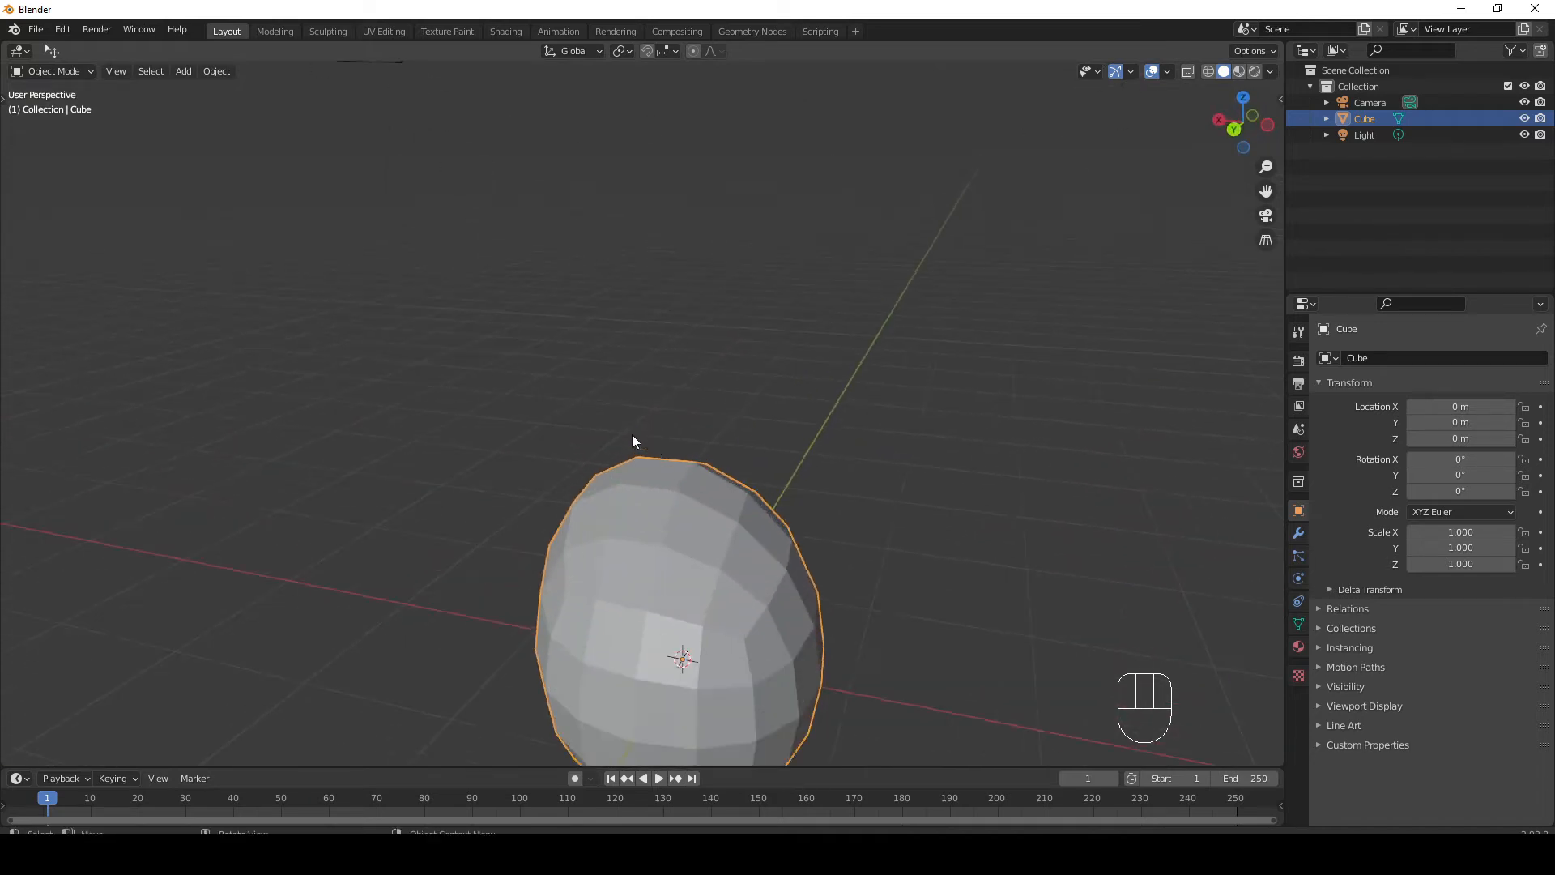
{"action": "scroll", "coordinate": [632, 437], "scroll_direction": "down", "scroll_amount": 3}
{"action": "scroll", "coordinate": [633, 436], "scroll_direction": "up", "scroll_amount": 3}
{"action": "scroll", "coordinate": [633, 435], "scroll_direction": "down", "scroll_amount": 5}
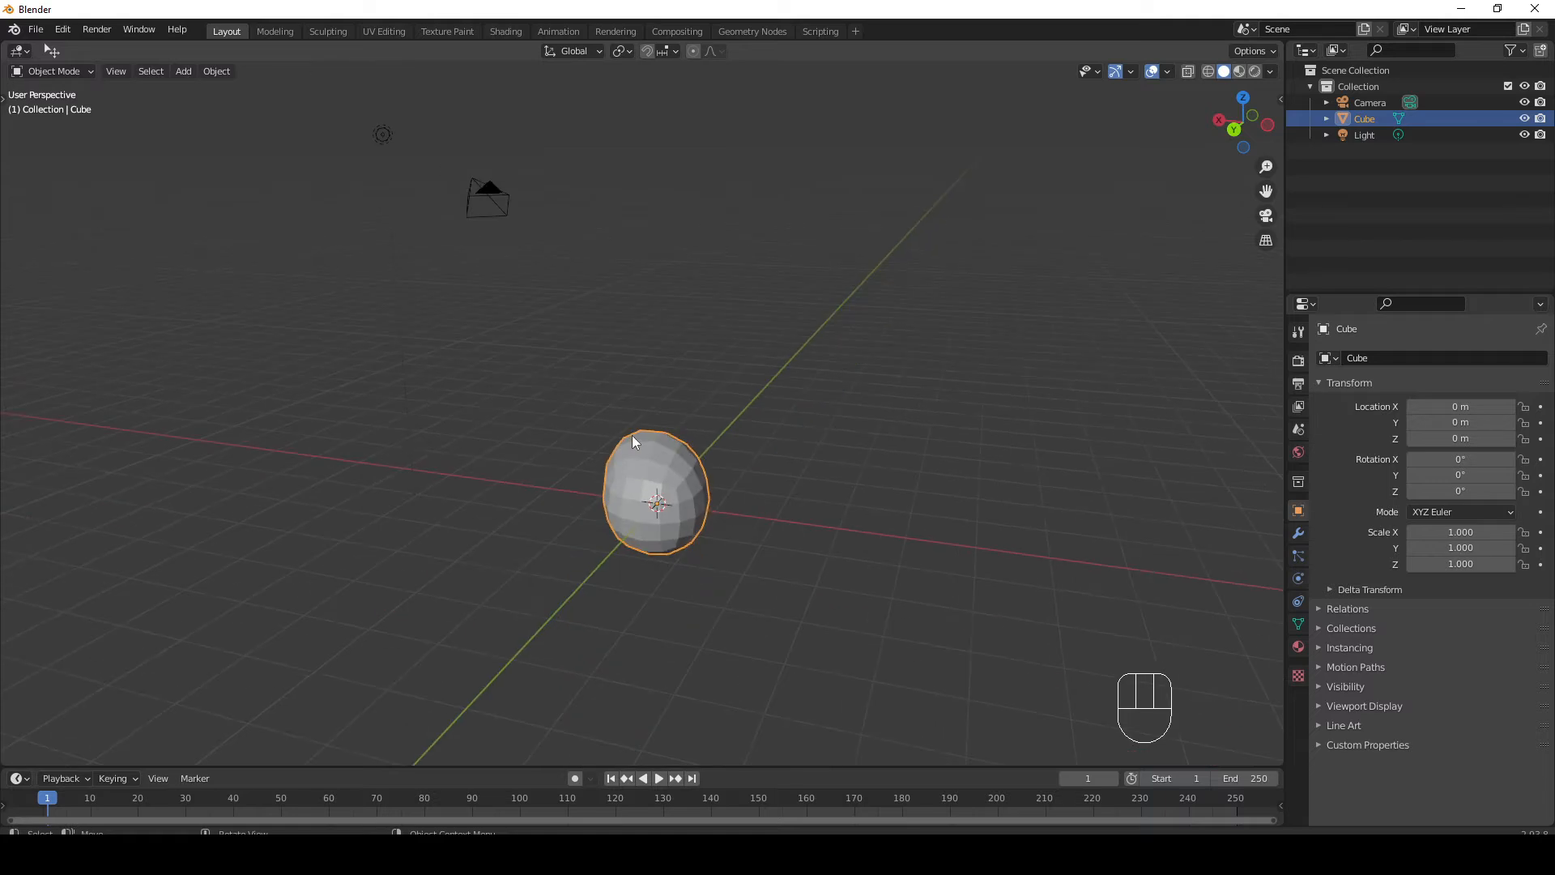
{"action": "middle_click_drag", "start_coordinate": [659, 496], "coordinate": [694, 527], "text": "shift"}
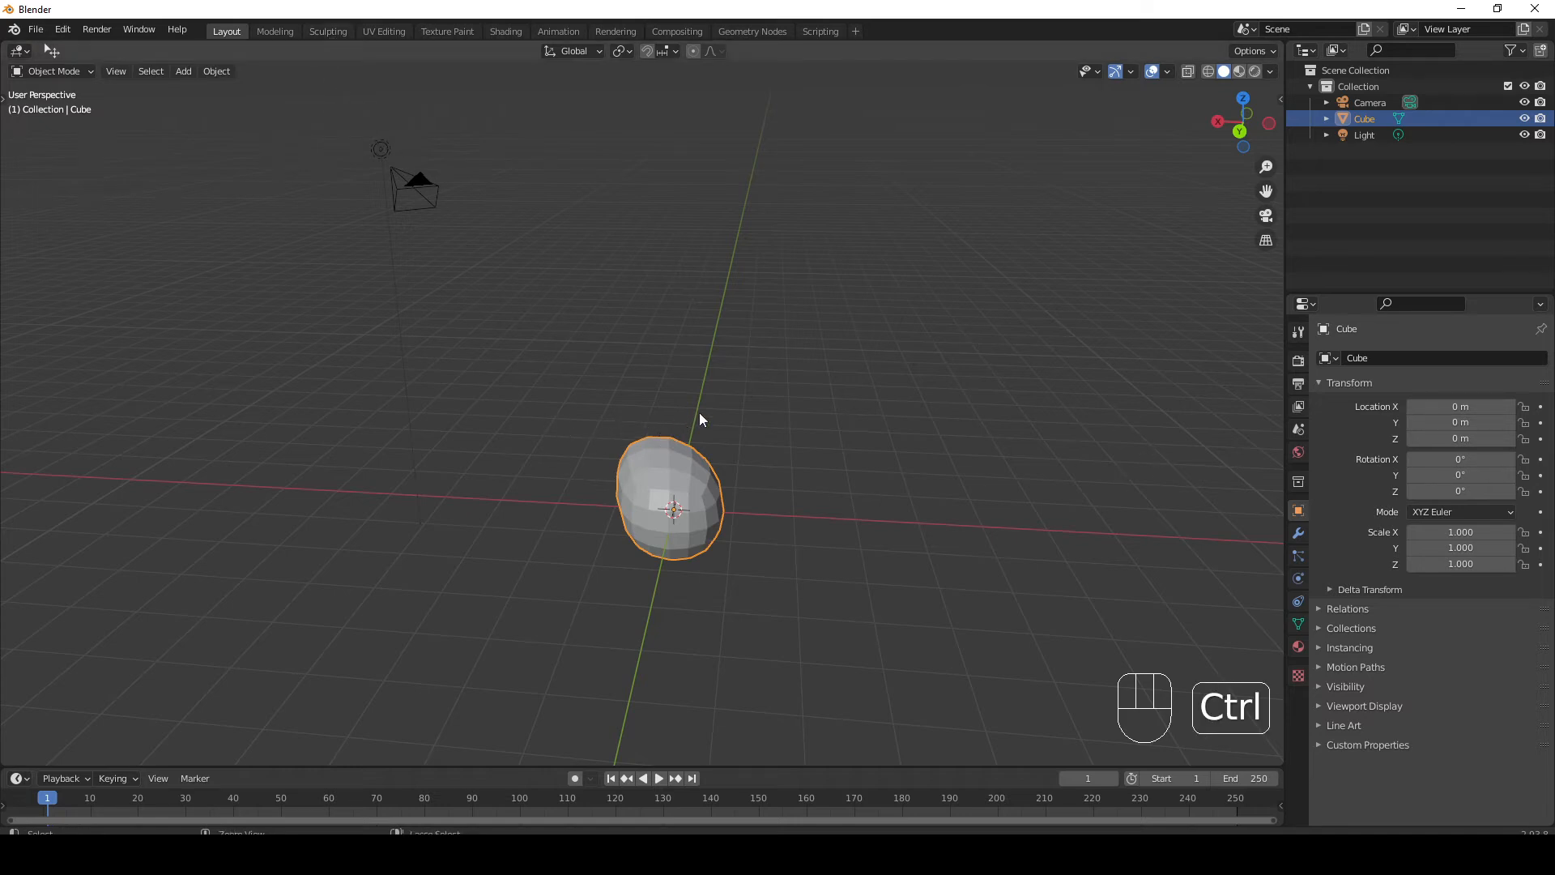
Add a level 3 Subdivision modifier to the egg-shaped object and apply it
{"action": "key", "text": "ctrl+3"}
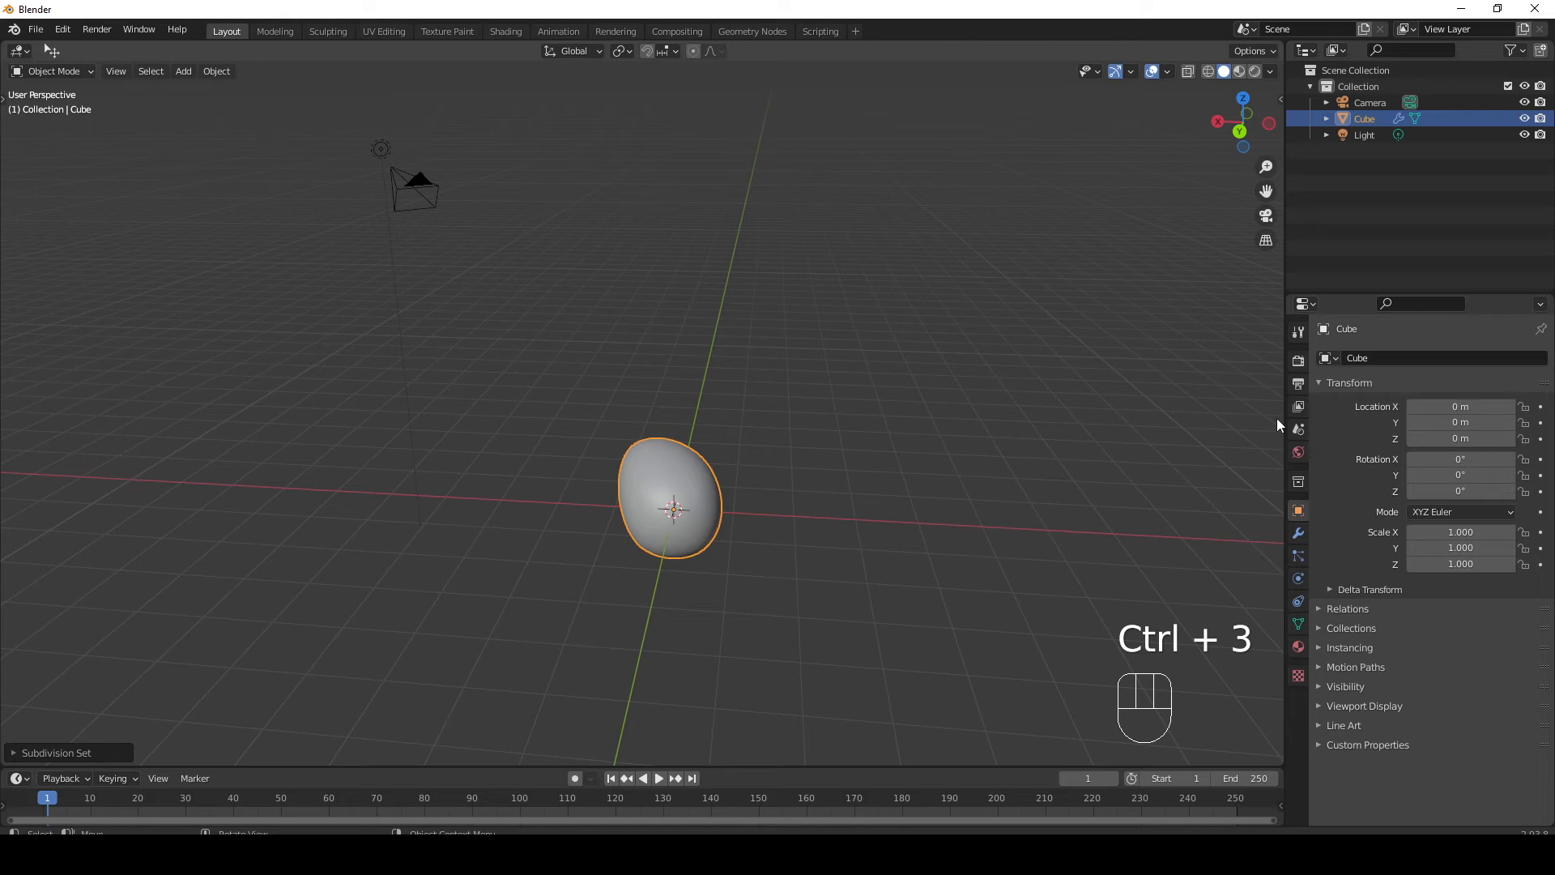
{"action": "left_click", "coordinate": [1299, 535]}
{"action": "left_click", "coordinate": [1503, 386]}
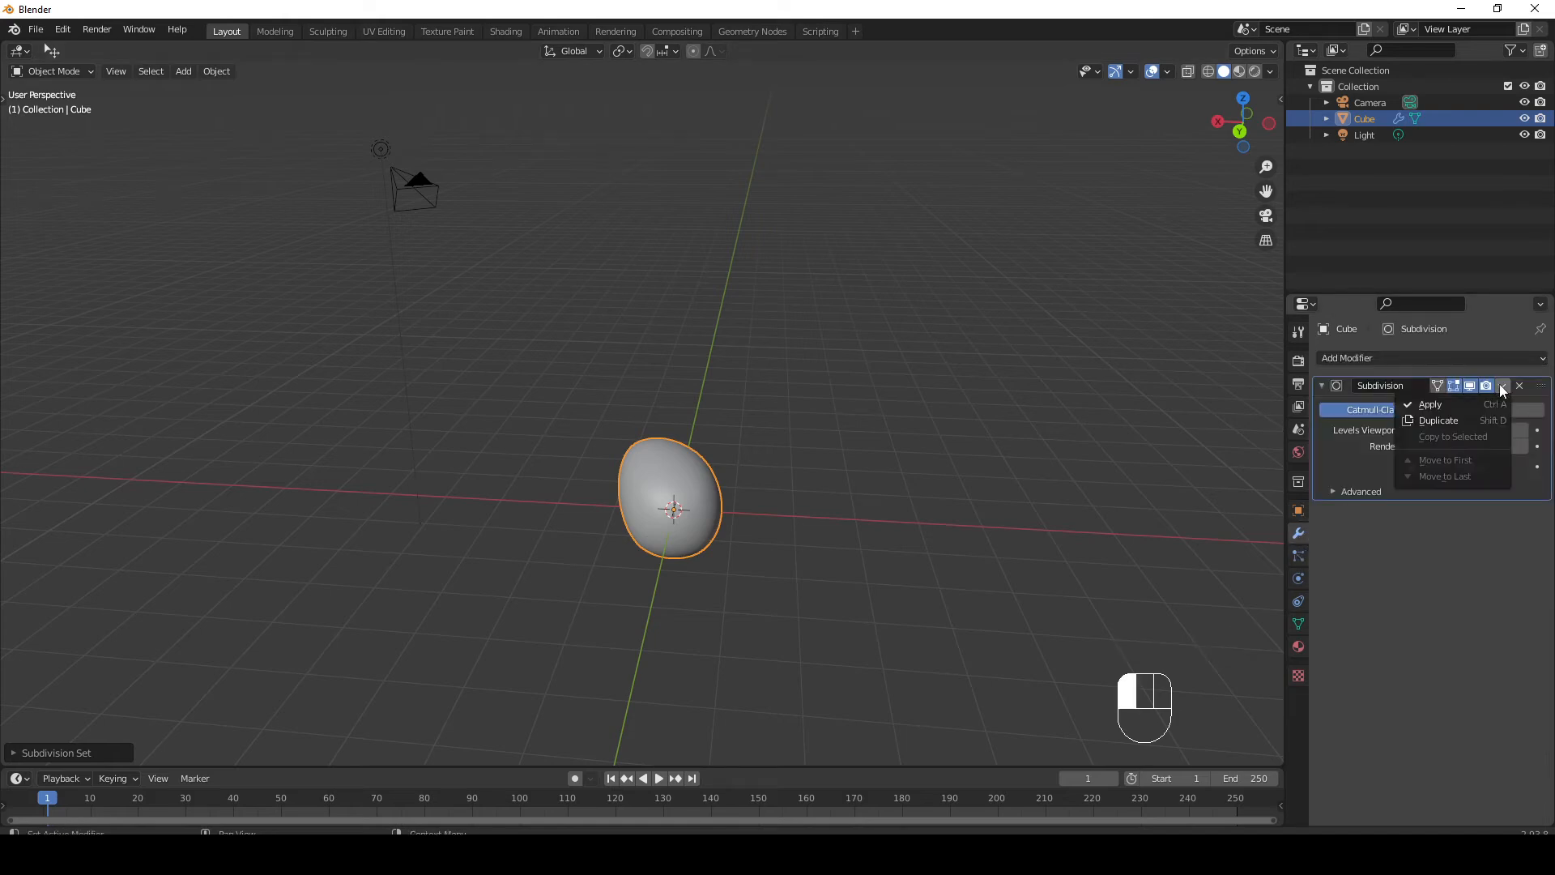
{"action": "left_click", "coordinate": [1450, 404]}
Switch to the Sculpting workspace and show the Screencast Keys section in the viewport sidebar, with its settings collapsed
{"action": "left_click", "coordinate": [329, 33]}
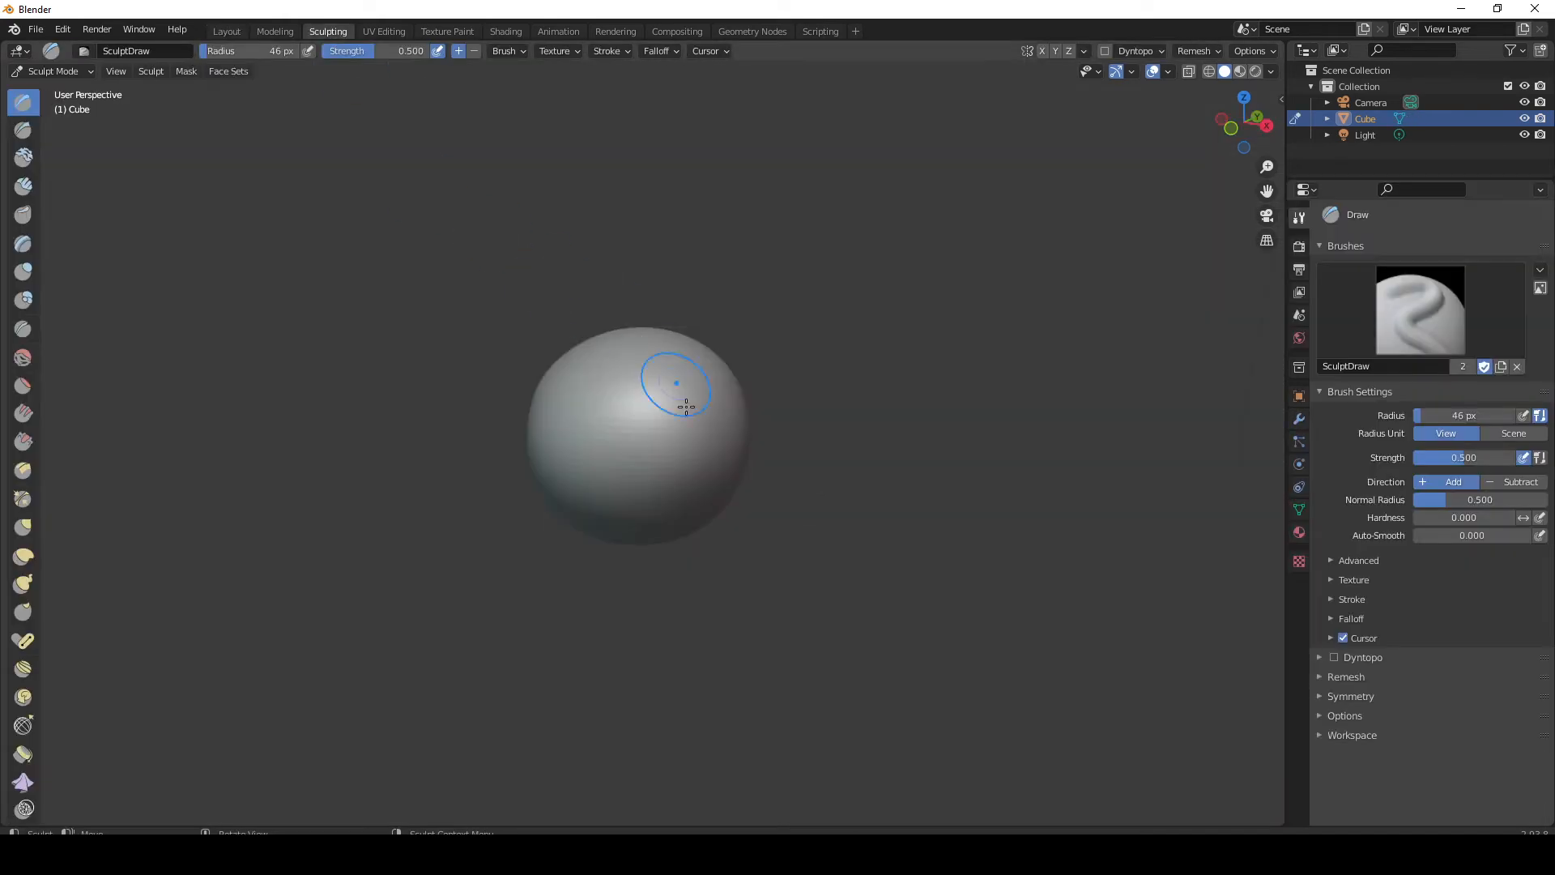
{"action": "mouse_move", "coordinate": [685, 407]}
{"action": "middle_mouse_down"}
{"action": "mouse_move", "coordinate": [782, 419]}
{"action": "mouse_move", "coordinate": [735, 390]}
{"action": "mouse_move", "coordinate": [736, 427]}
{"action": "mouse_move", "coordinate": [788, 372]}
{"action": "middle_mouse_up"}
{"action": "scroll", "coordinate": [735, 390], "scroll_direction": "up", "scroll_amount": 2}
{"action": "key", "text": "n"}
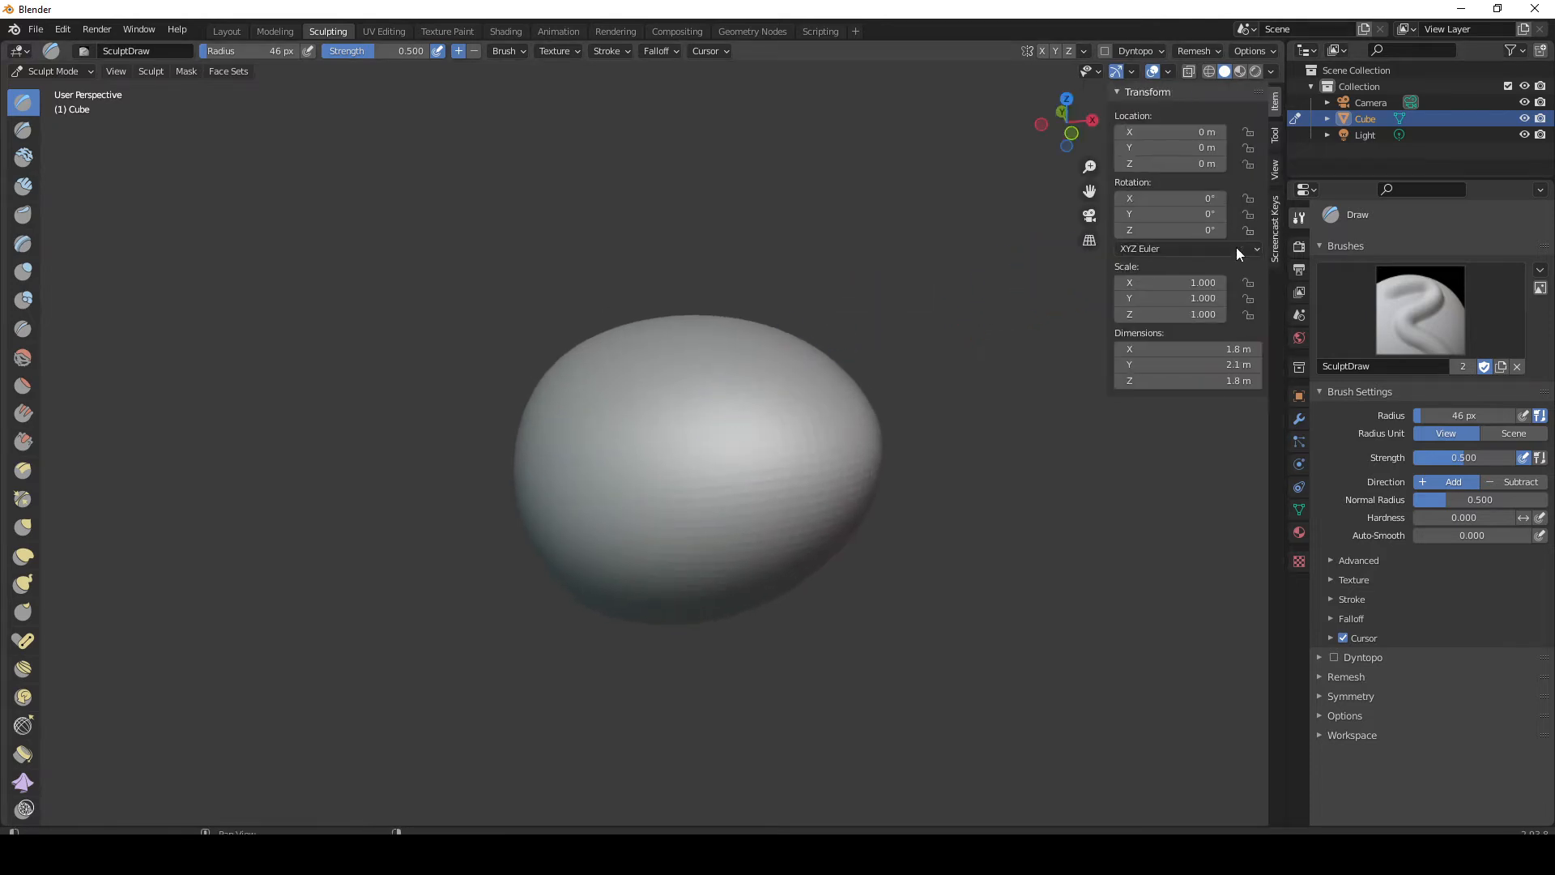
{"action": "left_click", "coordinate": [1277, 231]}
{"action": "left_click", "coordinate": [1172, 94]}
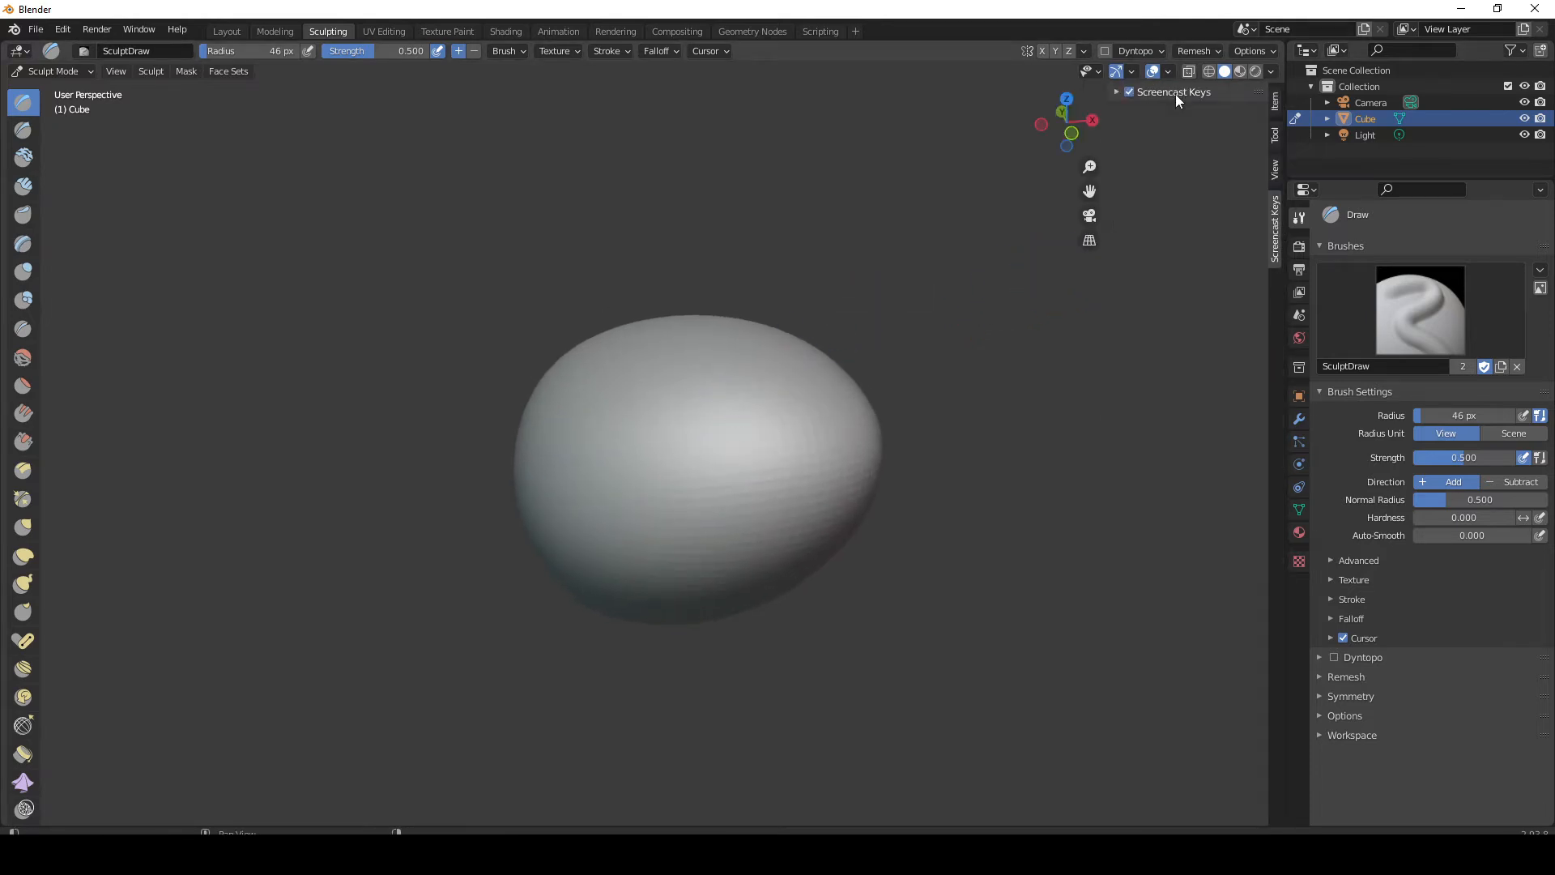
Hide and reshow the sidebar, look at the expanded Screencast Keys settings and collapse them again
{"action": "key", "text": "n"}
{"action": "key", "text": "n"}
{"action": "middle_click_drag", "start_coordinate": [1007, 337], "coordinate": [1054, 260]}
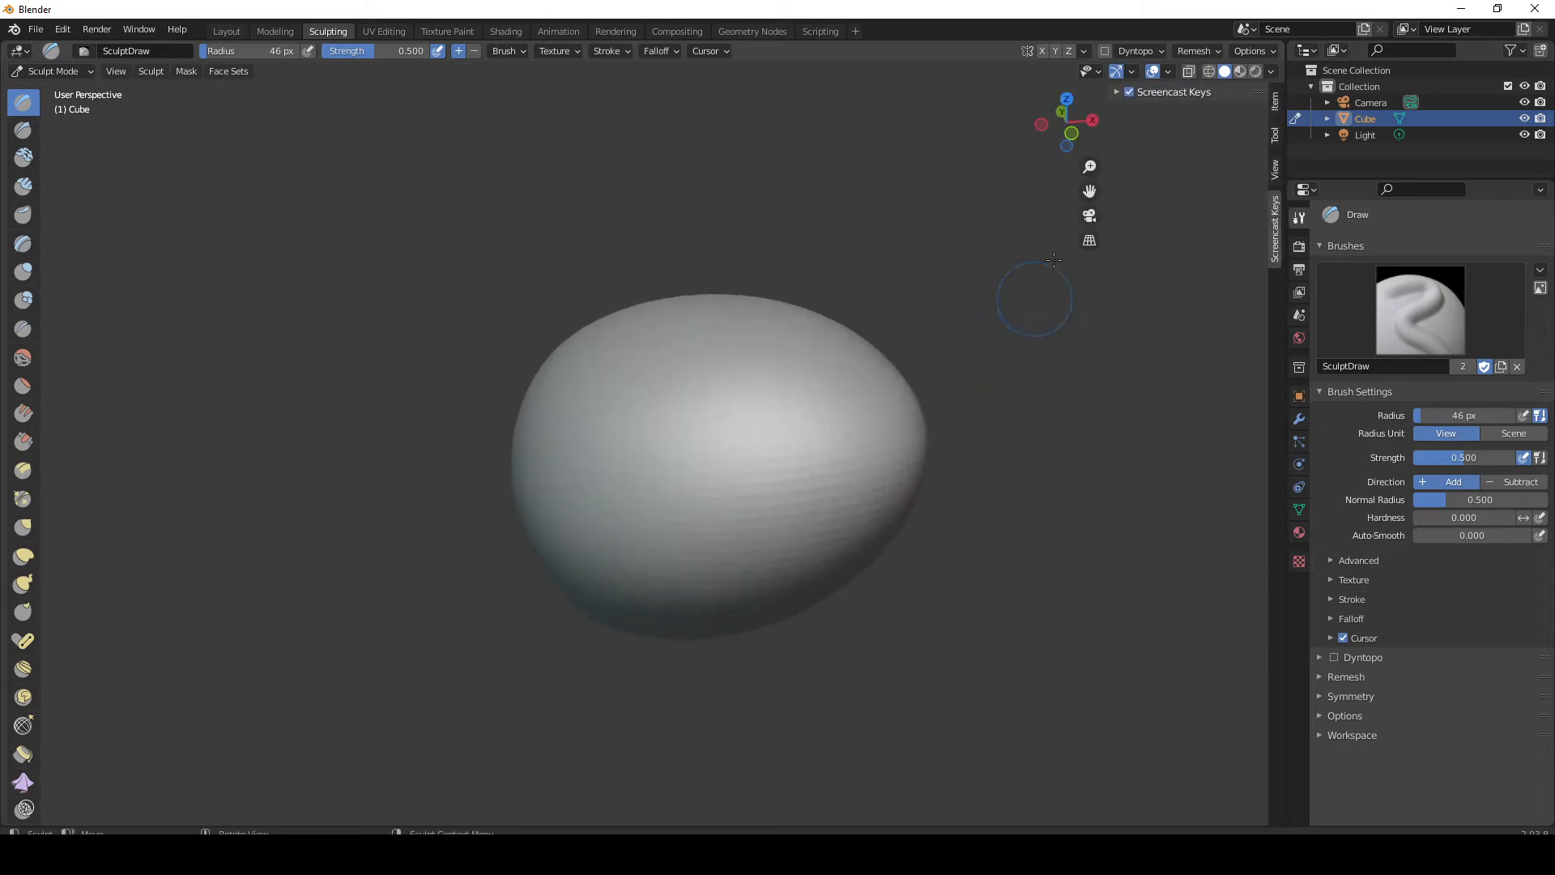
{"action": "left_click", "coordinate": [1211, 94]}
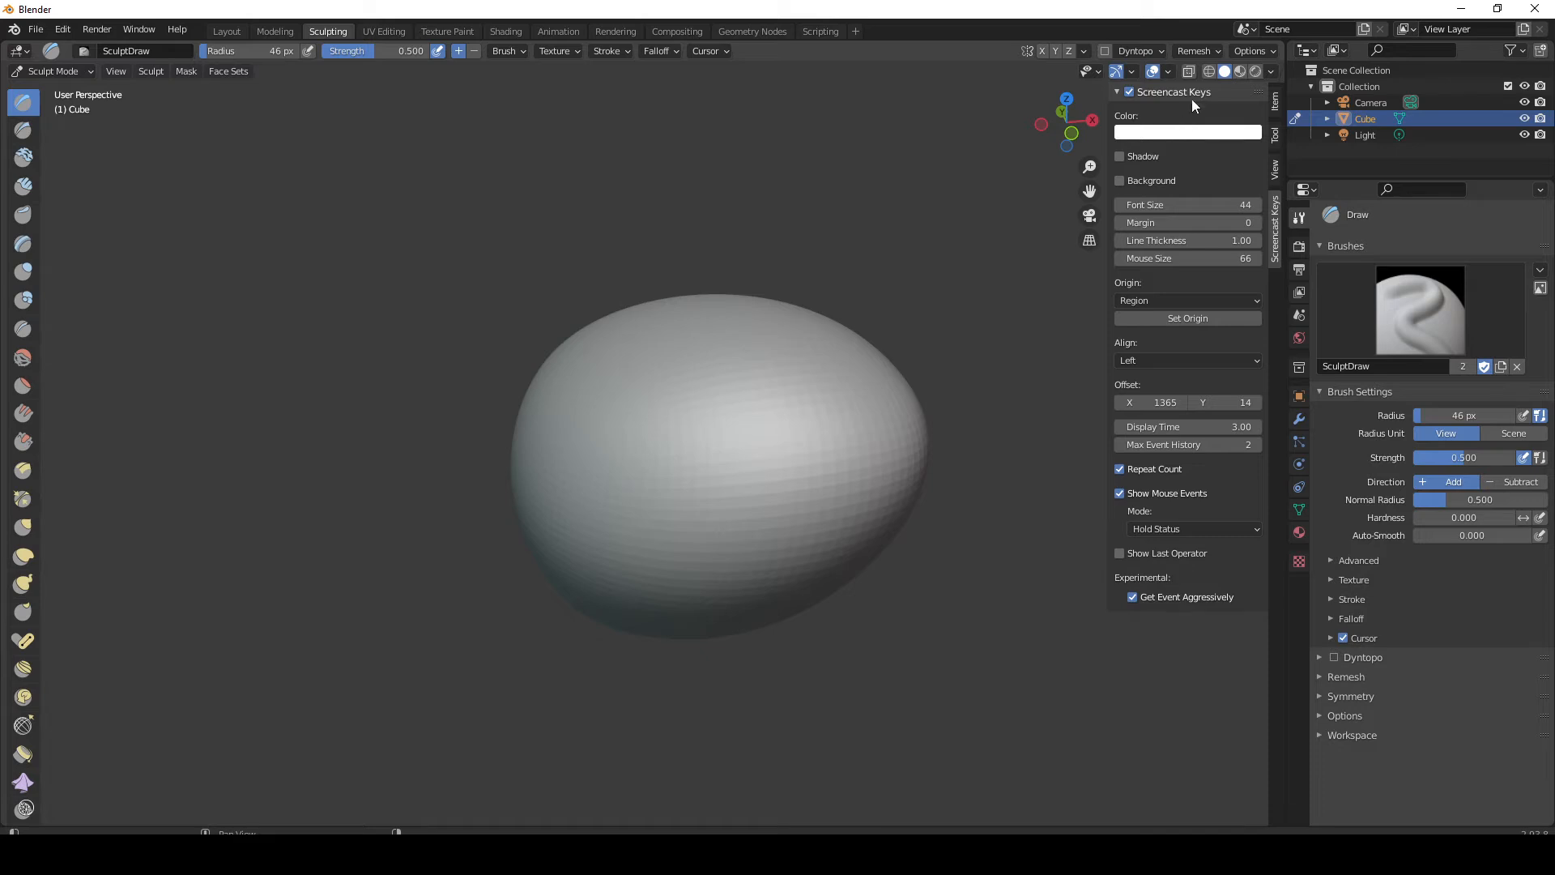
{"action": "left_click", "coordinate": [1197, 94]}
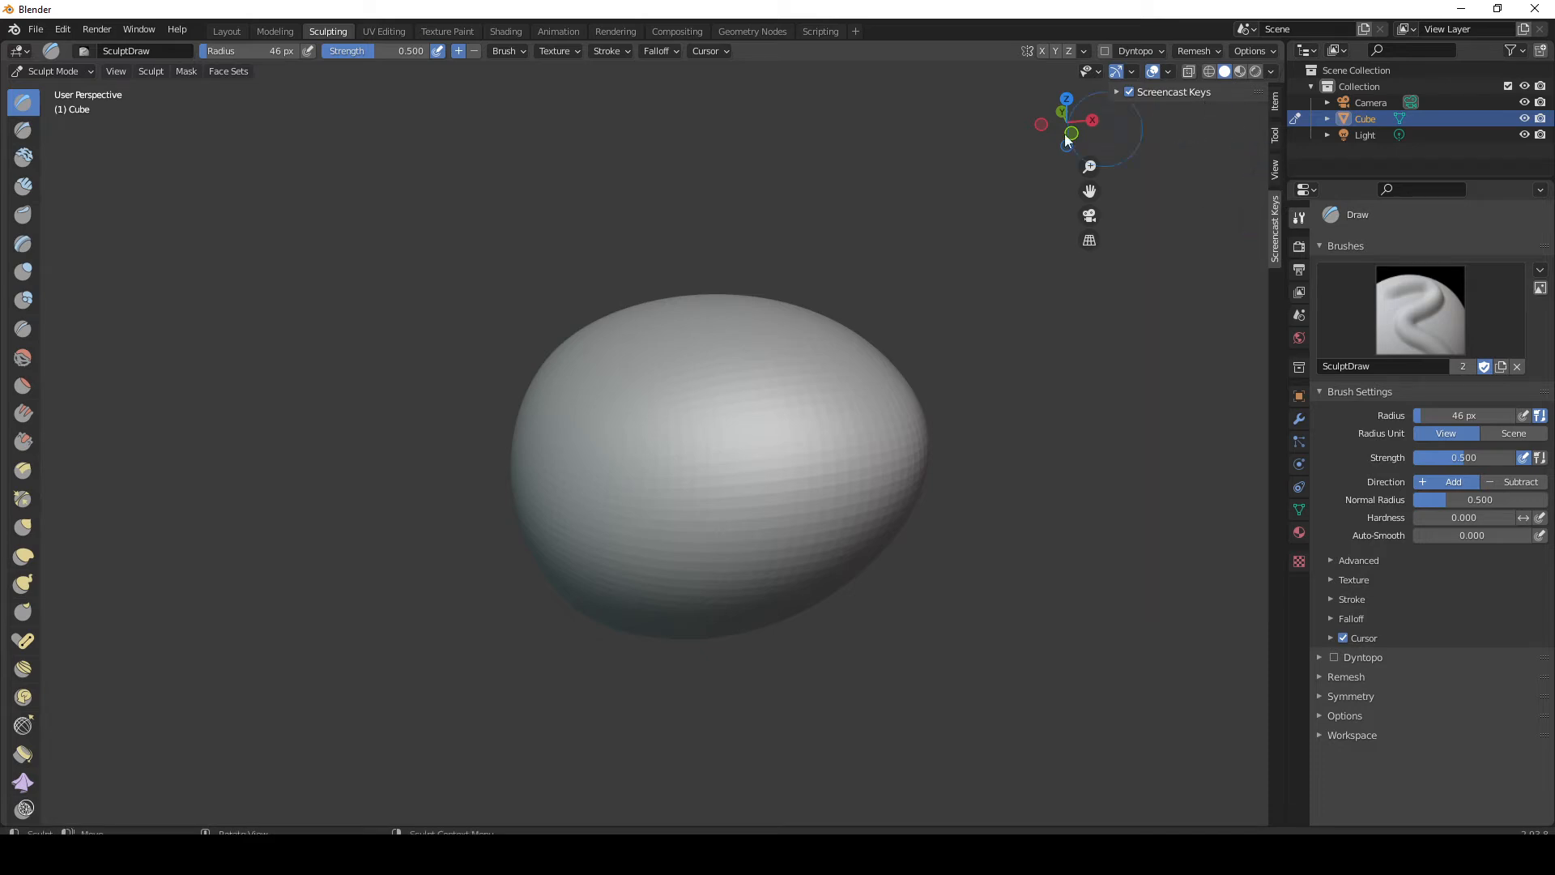
Compare the object in the Layout, Modeling and Sculpting workspaces, toggling Edit Mode in Modeling and finishing in Sculpting
{"action": "left_click", "coordinate": [226, 31]}
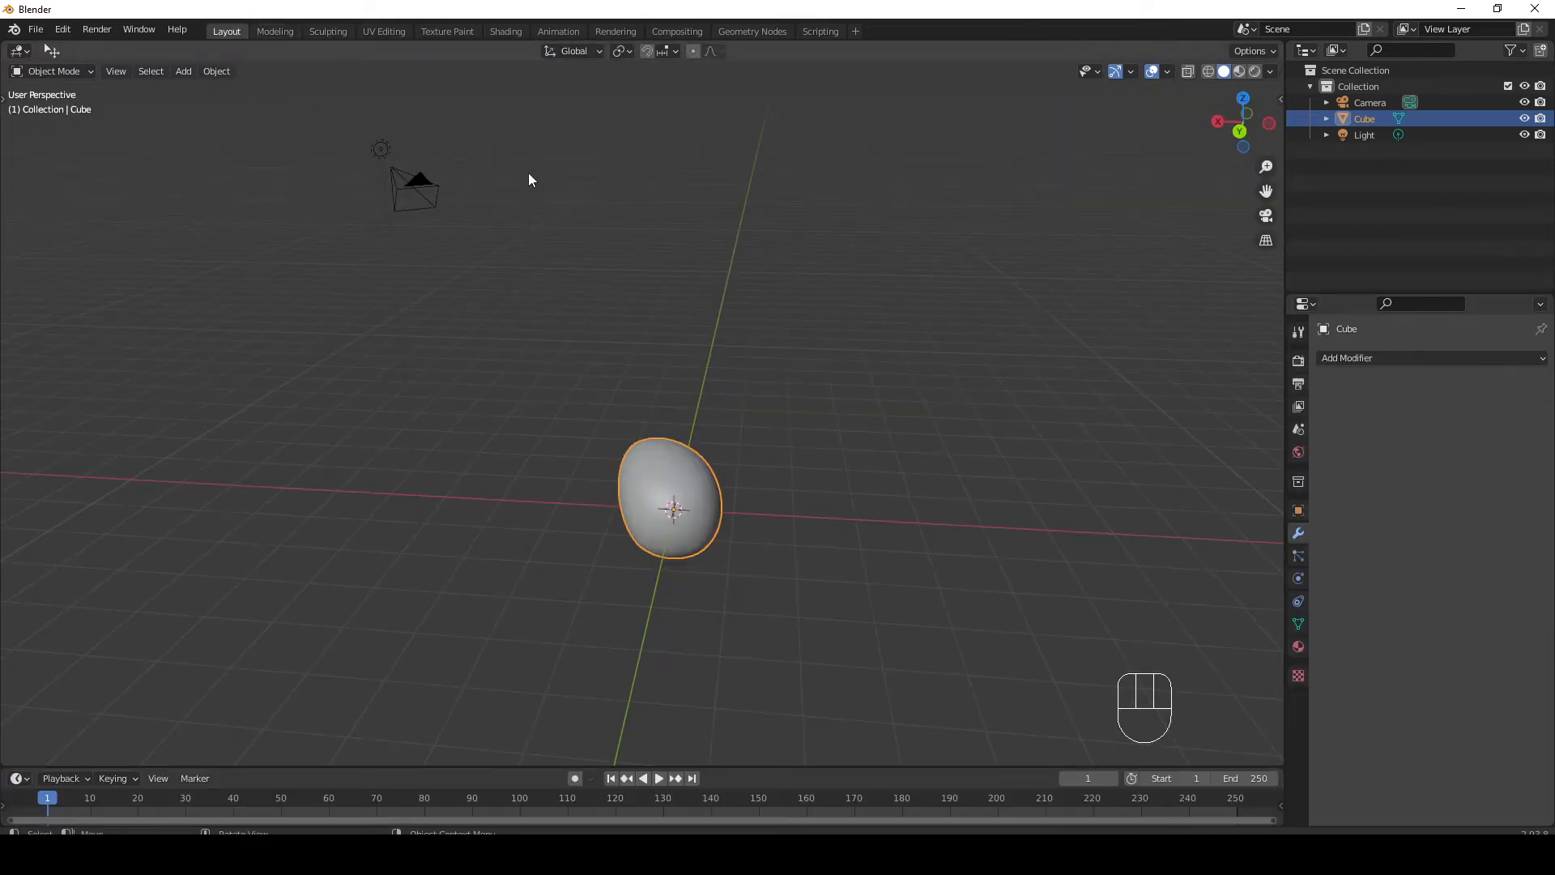
{"action": "left_click", "coordinate": [275, 31]}
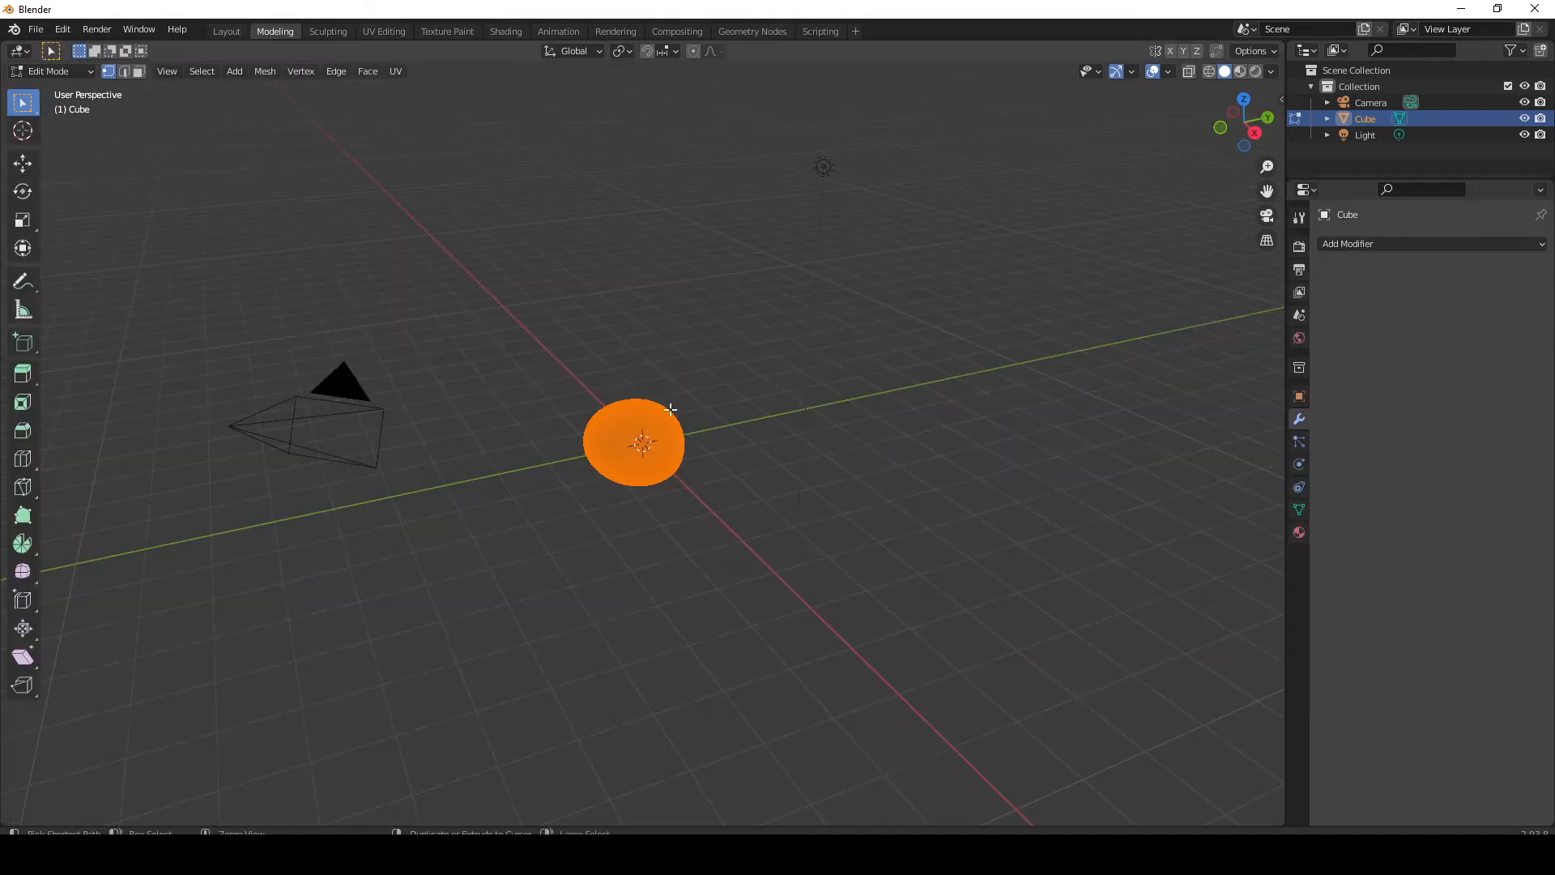
{"action": "key", "text": "Tab"}
{"action": "middle_click_drag", "start_coordinate": [698, 386], "coordinate": [734, 397]}
{"action": "scroll", "coordinate": [648, 410], "scroll_direction": "up", "scroll_amount": 2}
{"action": "left_click", "coordinate": [234, 31]}
{"action": "left_click", "coordinate": [324, 29]}
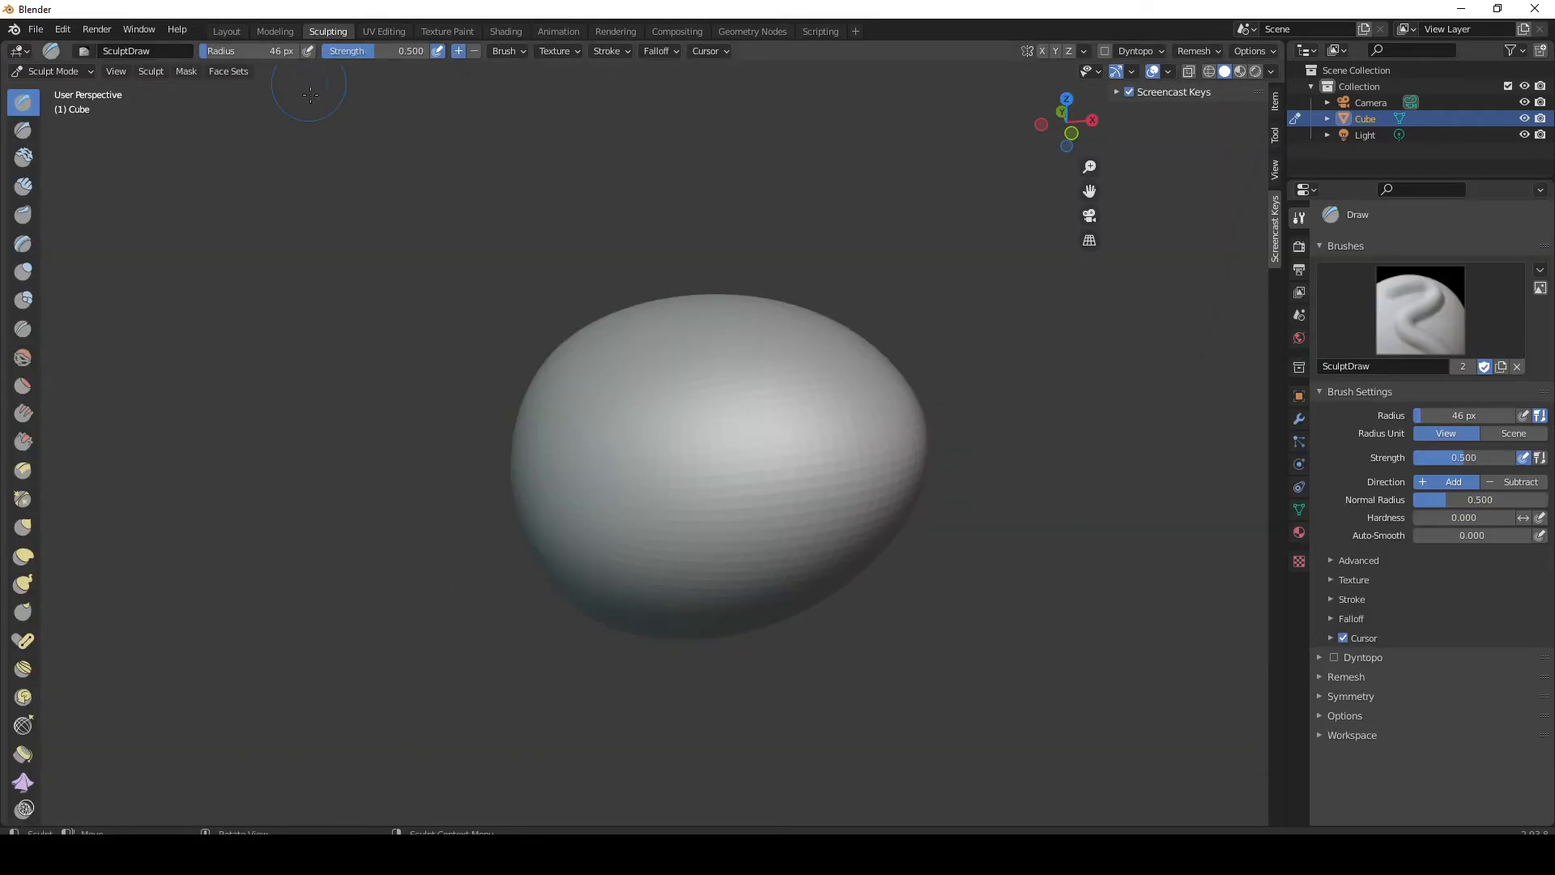
{"action": "left_click", "coordinate": [290, 31]}
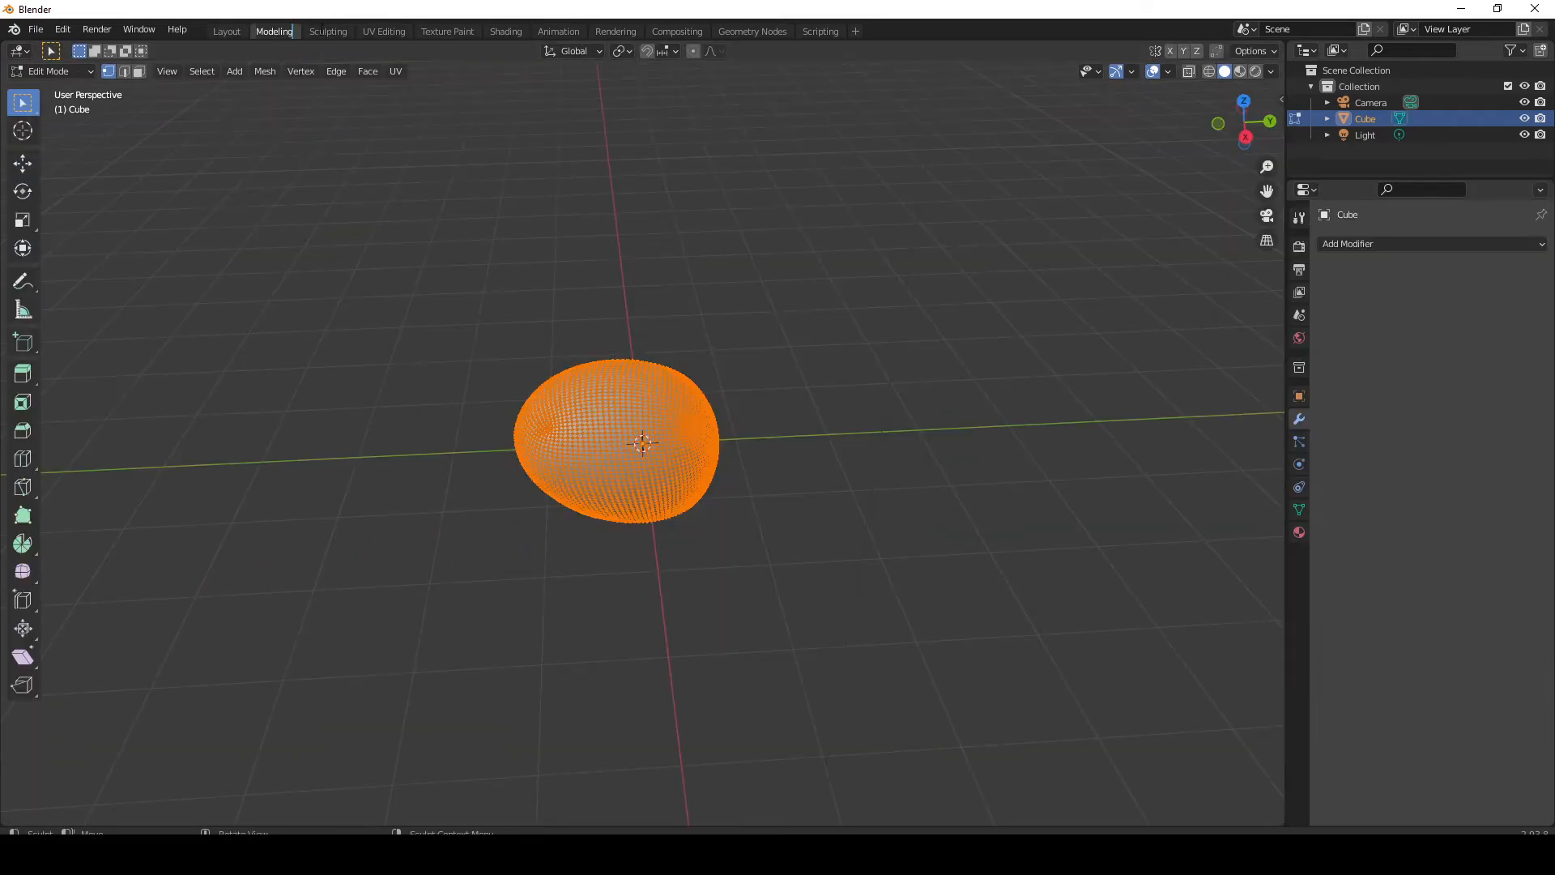
{"action": "left_click", "coordinate": [329, 30]}
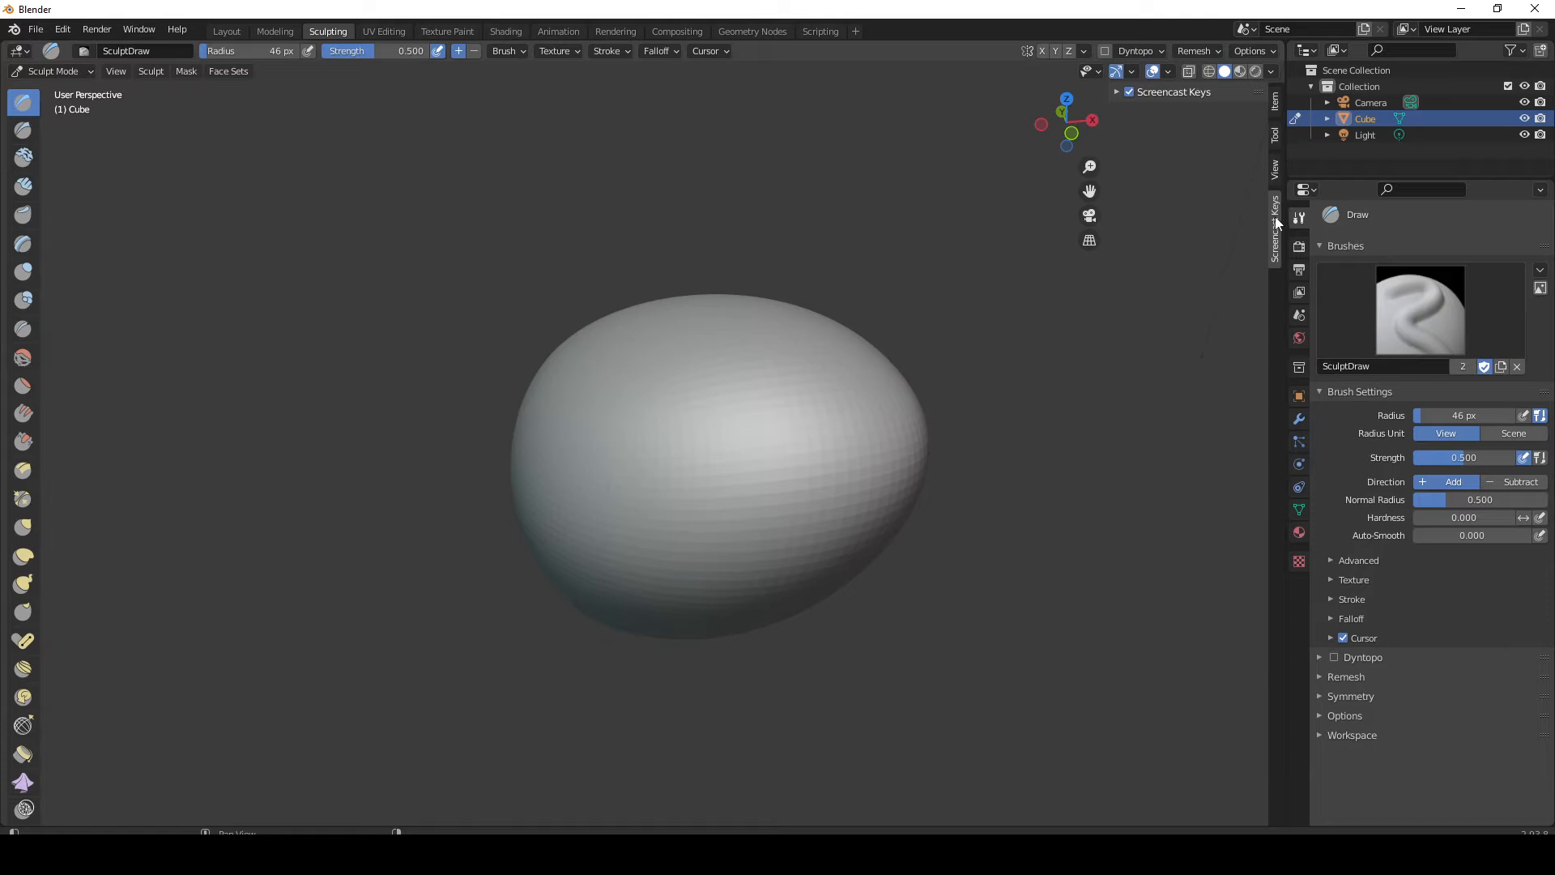
Set the Screencast Keys origin to the sculpting viewport and its offset to X 1246, Y 25
{"action": "left_click", "coordinate": [1213, 94]}
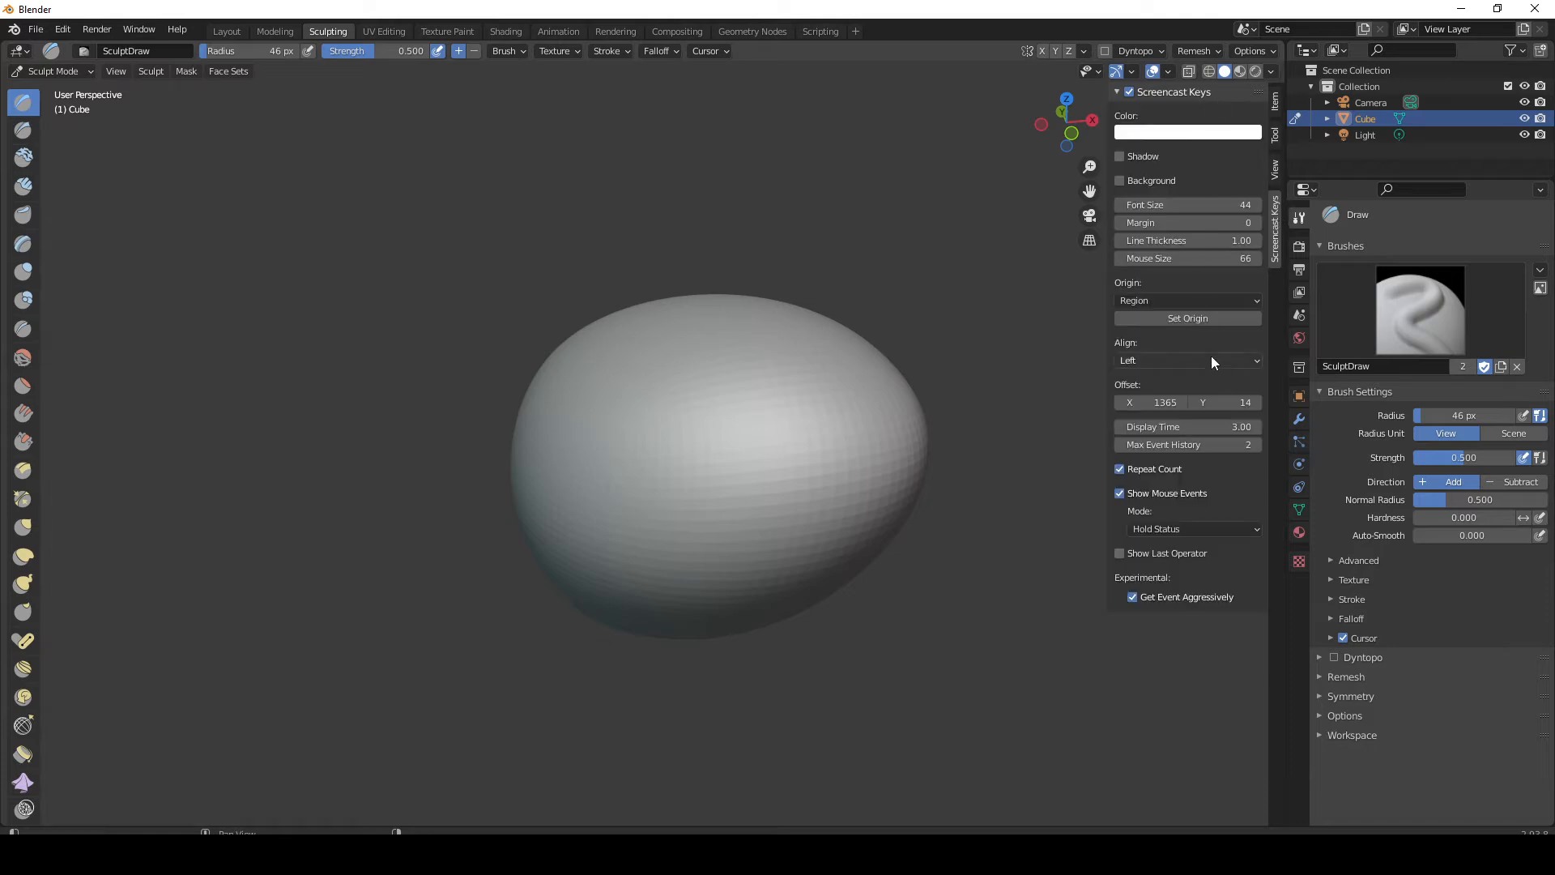
{"action": "left_click", "coordinate": [1187, 318]}
{"action": "left_click", "coordinate": [992, 506]}
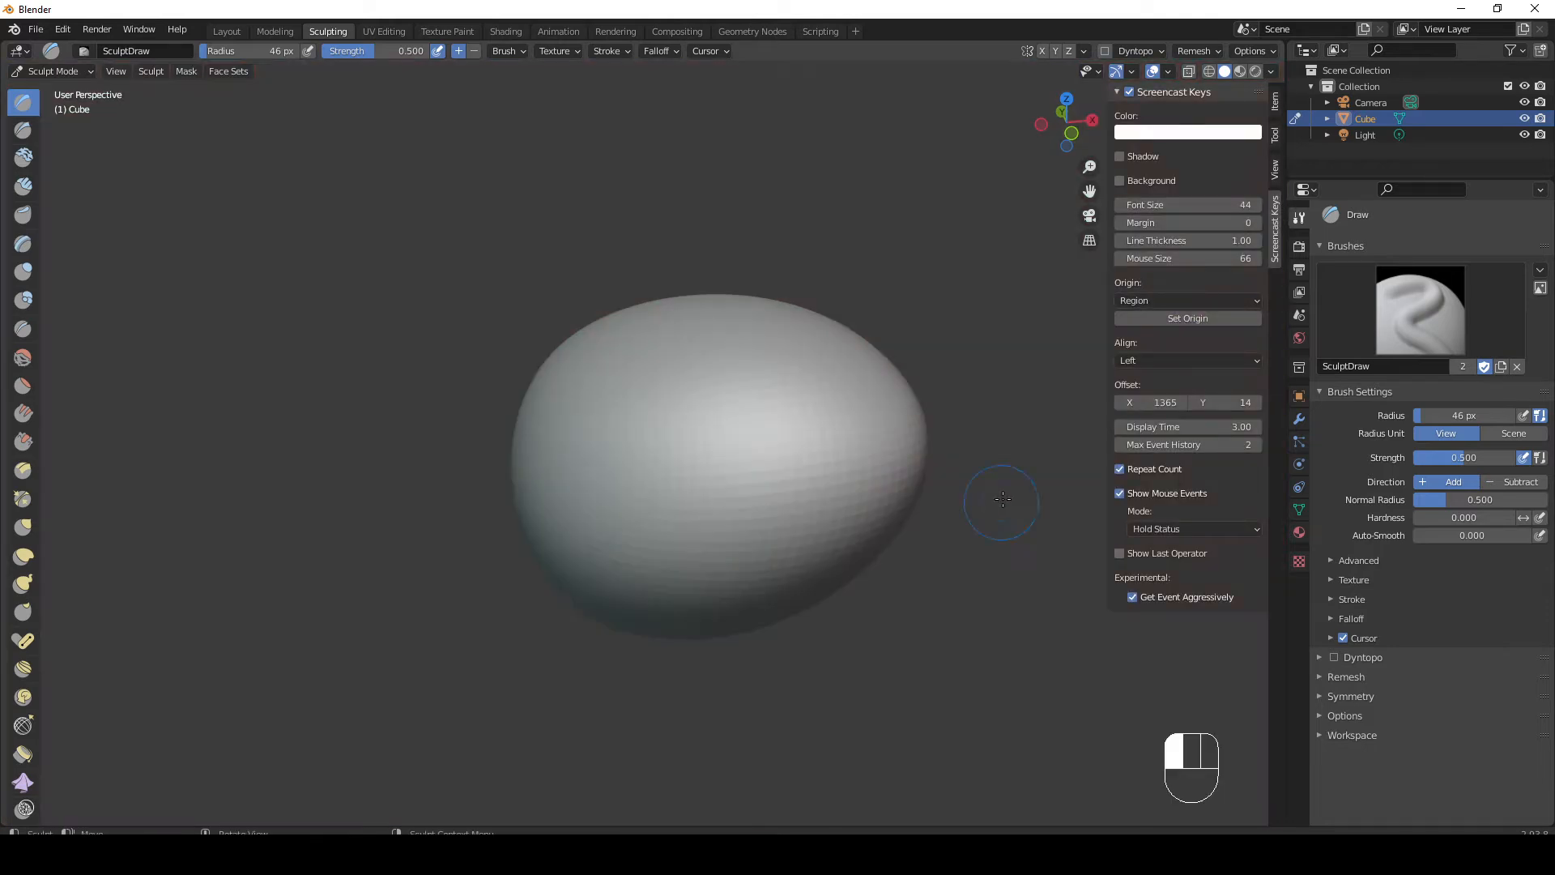
{"action": "mouse_move", "coordinate": [1016, 432]}
{"action": "middle_mouse_down"}
{"action": "mouse_move", "coordinate": [975, 434]}
{"action": "mouse_move", "coordinate": [993, 406]}
{"action": "mouse_move", "coordinate": [964, 385]}
{"action": "mouse_move", "coordinate": [993, 443]}
{"action": "mouse_move", "coordinate": [995, 429]}
{"action": "middle_mouse_up"}
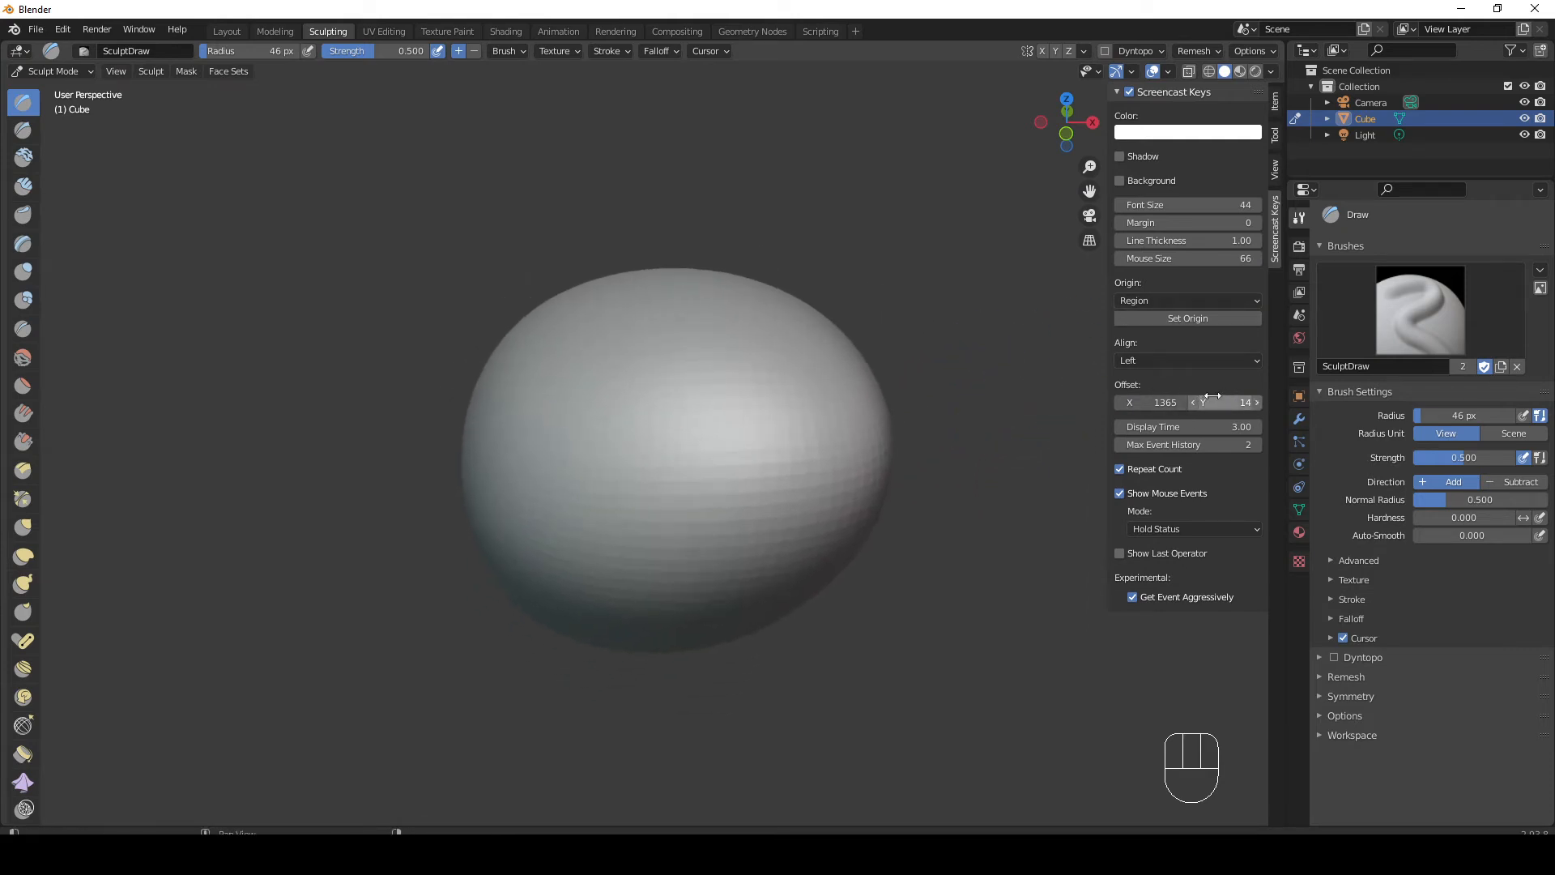
{"action": "left_click_drag", "start_coordinate": [1202, 403], "coordinate": [1046, 421]}
Sculpt a small raised patch near the narrow end of the egg shape with short Draw brush strokes
{"action": "mouse_move", "coordinate": [946, 365]}
{"action": "middle_mouse_down", "text": "ctrl"}
{"action": "mouse_move", "coordinate": [943, 385]}
{"action": "mouse_move", "coordinate": [935, 366]}
{"action": "middle_mouse_up", "text": "ctrl"}
{"action": "middle_click_drag", "start_coordinate": [895, 374], "coordinate": [922, 403], "text": "shift"}
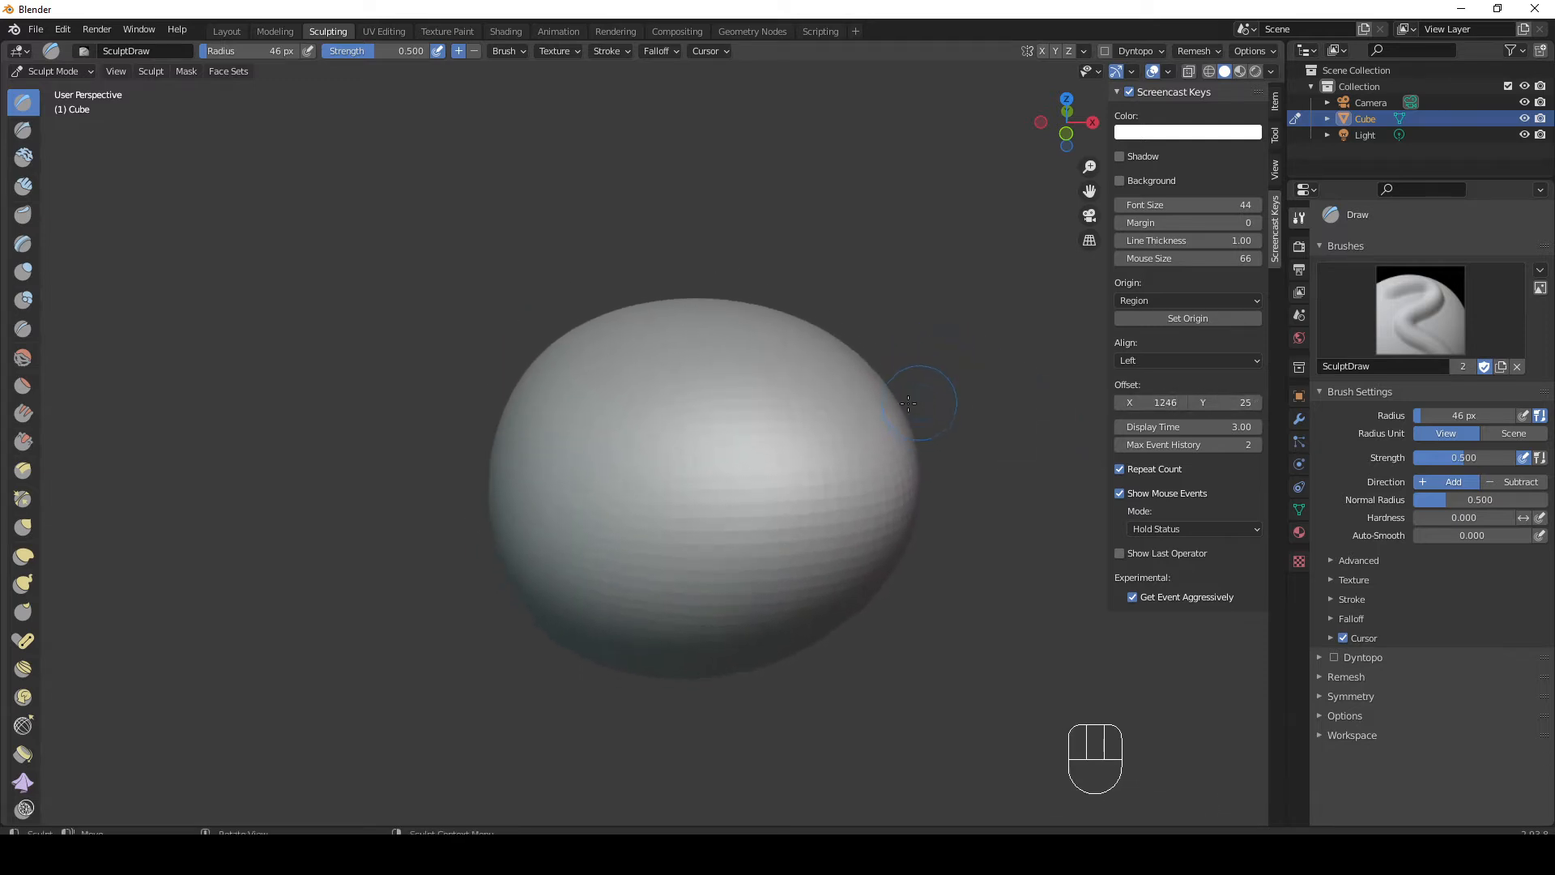
{"action": "middle_click_drag", "start_coordinate": [858, 346], "coordinate": [866, 384]}
{"action": "middle_click_drag", "start_coordinate": [819, 411], "coordinate": [817, 400], "text": "ctrl"}
{"action": "mouse_move", "coordinate": [771, 430]}
{"action": "left_mouse_down"}
{"action": "mouse_move", "coordinate": [781, 489]}
{"action": "mouse_move", "coordinate": [789, 432]}
{"action": "left_mouse_up"}
{"action": "middle_click_drag", "start_coordinate": [788, 432], "coordinate": [834, 441]}
{"action": "left_click_drag", "start_coordinate": [874, 439], "coordinate": [889, 459]}
{"action": "middle_click_drag", "start_coordinate": [843, 440], "coordinate": [832, 441], "text": "ctrl"}
{"action": "mouse_move", "coordinate": [871, 433]}
{"action": "left_mouse_down"}
{"action": "mouse_move", "coordinate": [872, 458]}
{"action": "mouse_move", "coordinate": [872, 431]}
{"action": "mouse_move", "coordinate": [879, 452]}
{"action": "mouse_move", "coordinate": [850, 447]}
{"action": "left_mouse_up"}
{"action": "mouse_move", "coordinate": [852, 433]}
{"action": "left_mouse_down"}
{"action": "mouse_move", "coordinate": [849, 478]}
{"action": "mouse_move", "coordinate": [847, 441]}
{"action": "mouse_move", "coordinate": [852, 465]}
{"action": "left_mouse_up"}
{"action": "left_click_drag", "start_coordinate": [722, 481], "coordinate": [744, 458]}
Resize the Draw brush, switch to the Grab brush and set its radius to 222 px
{"action": "key", "text": "f"}
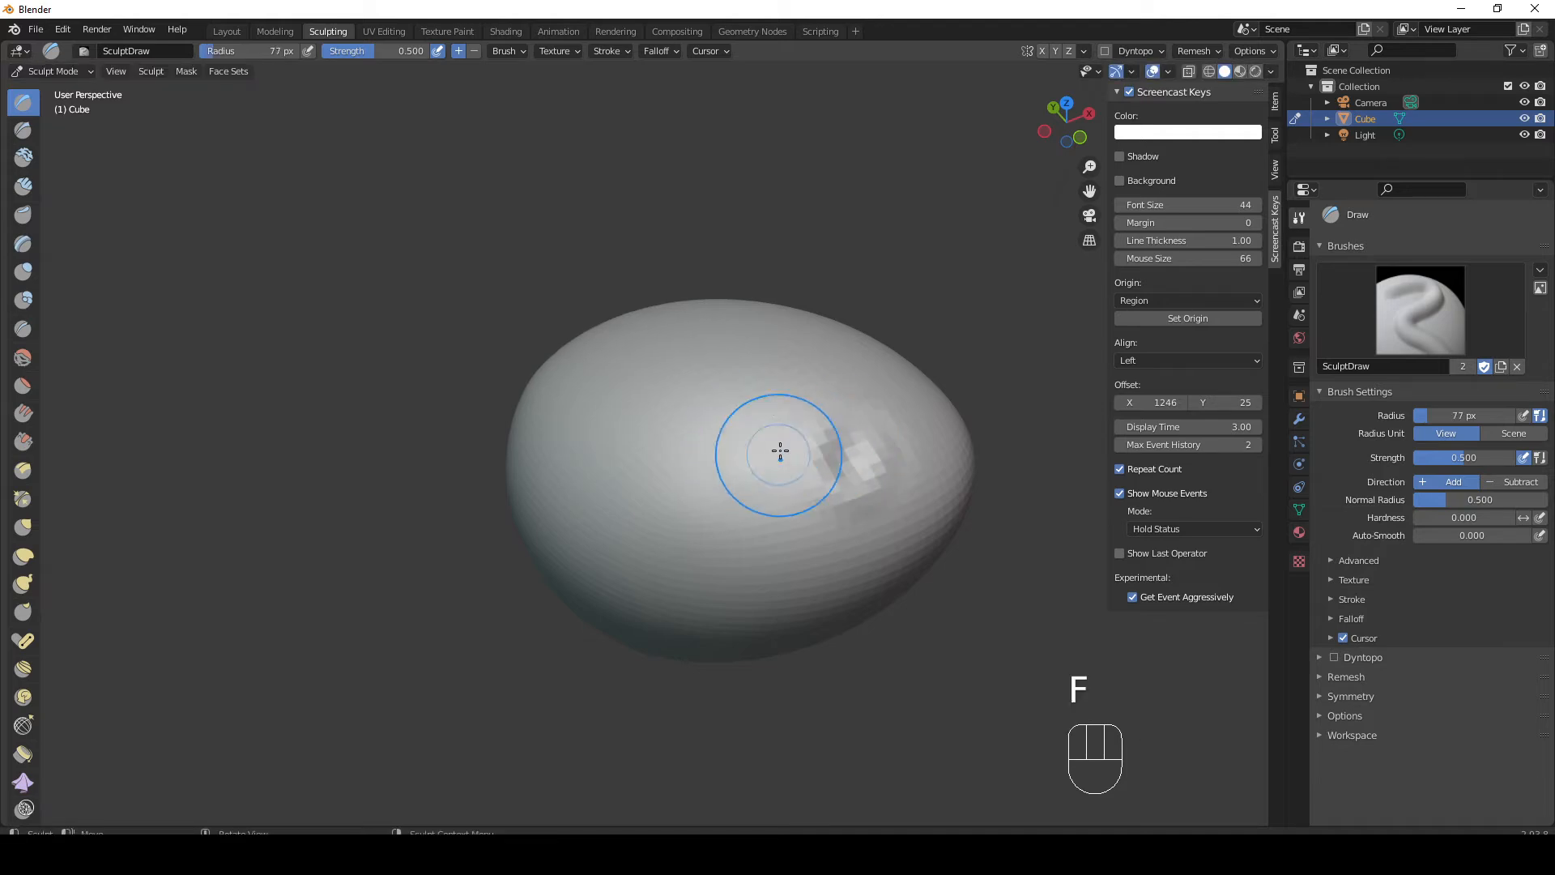
{"action": "key", "text": "f"}
{"action": "key", "text": "g"}
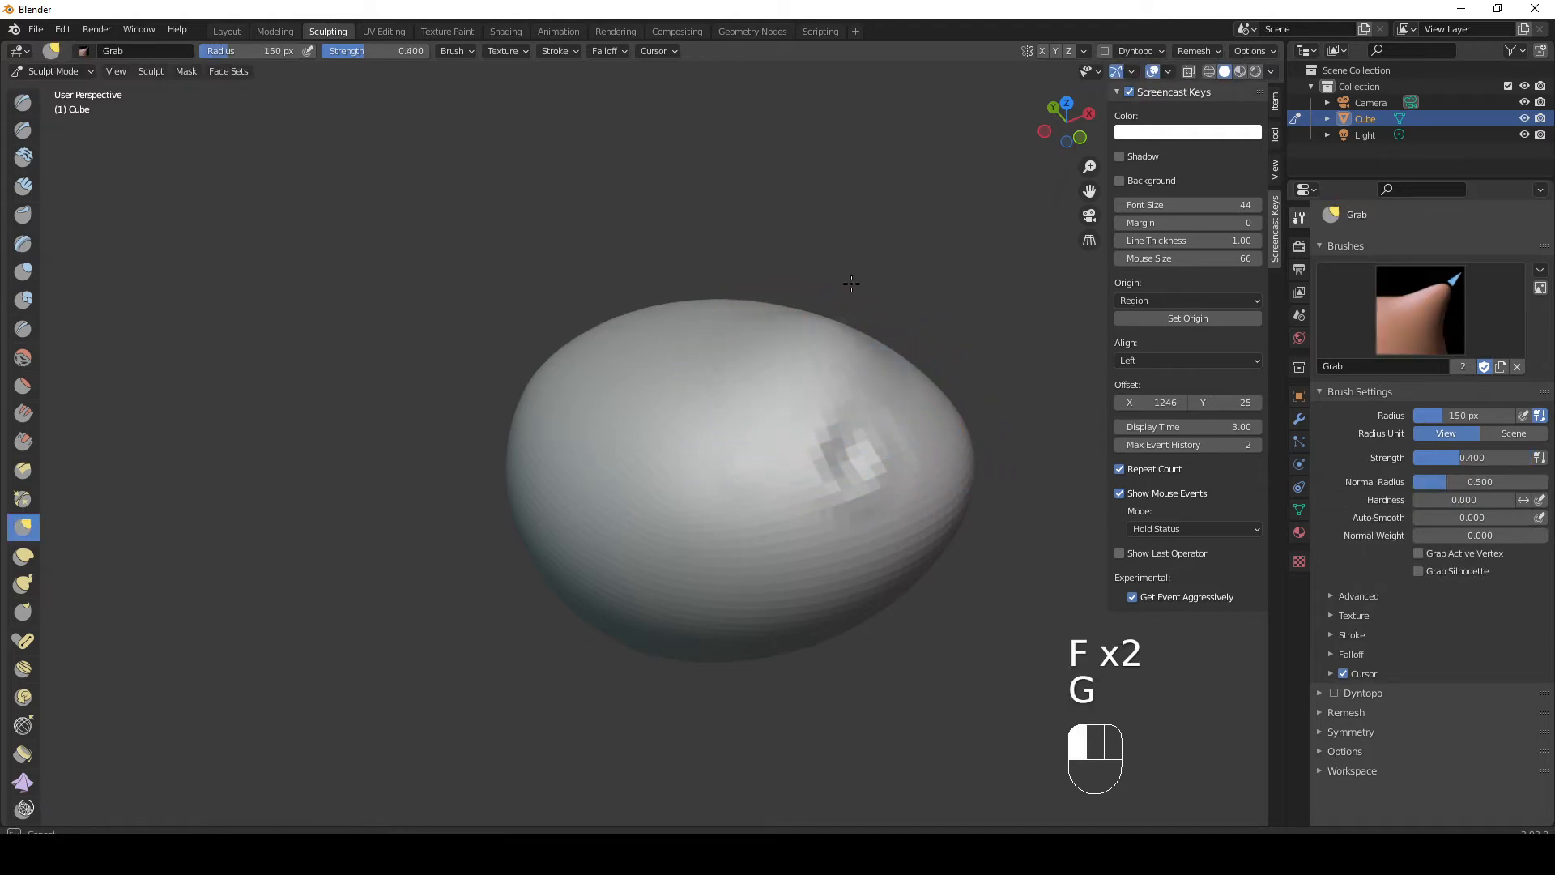
{"action": "key", "text": "g"}
{"action": "key", "text": "g"}
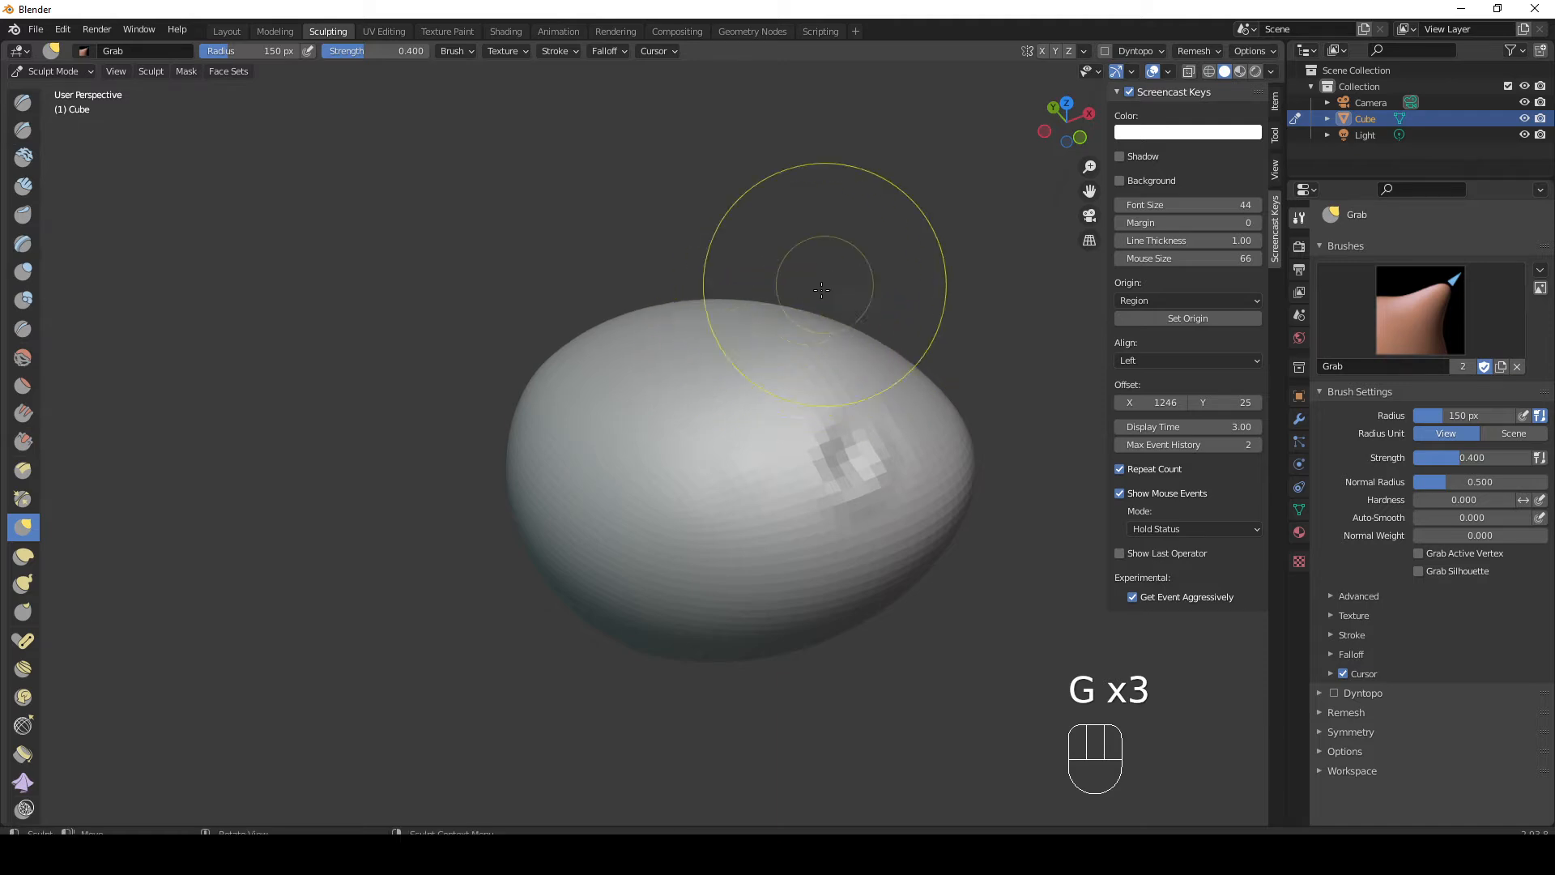
{"action": "key", "text": "f"}
{"action": "left_click", "coordinate": [820, 335]}
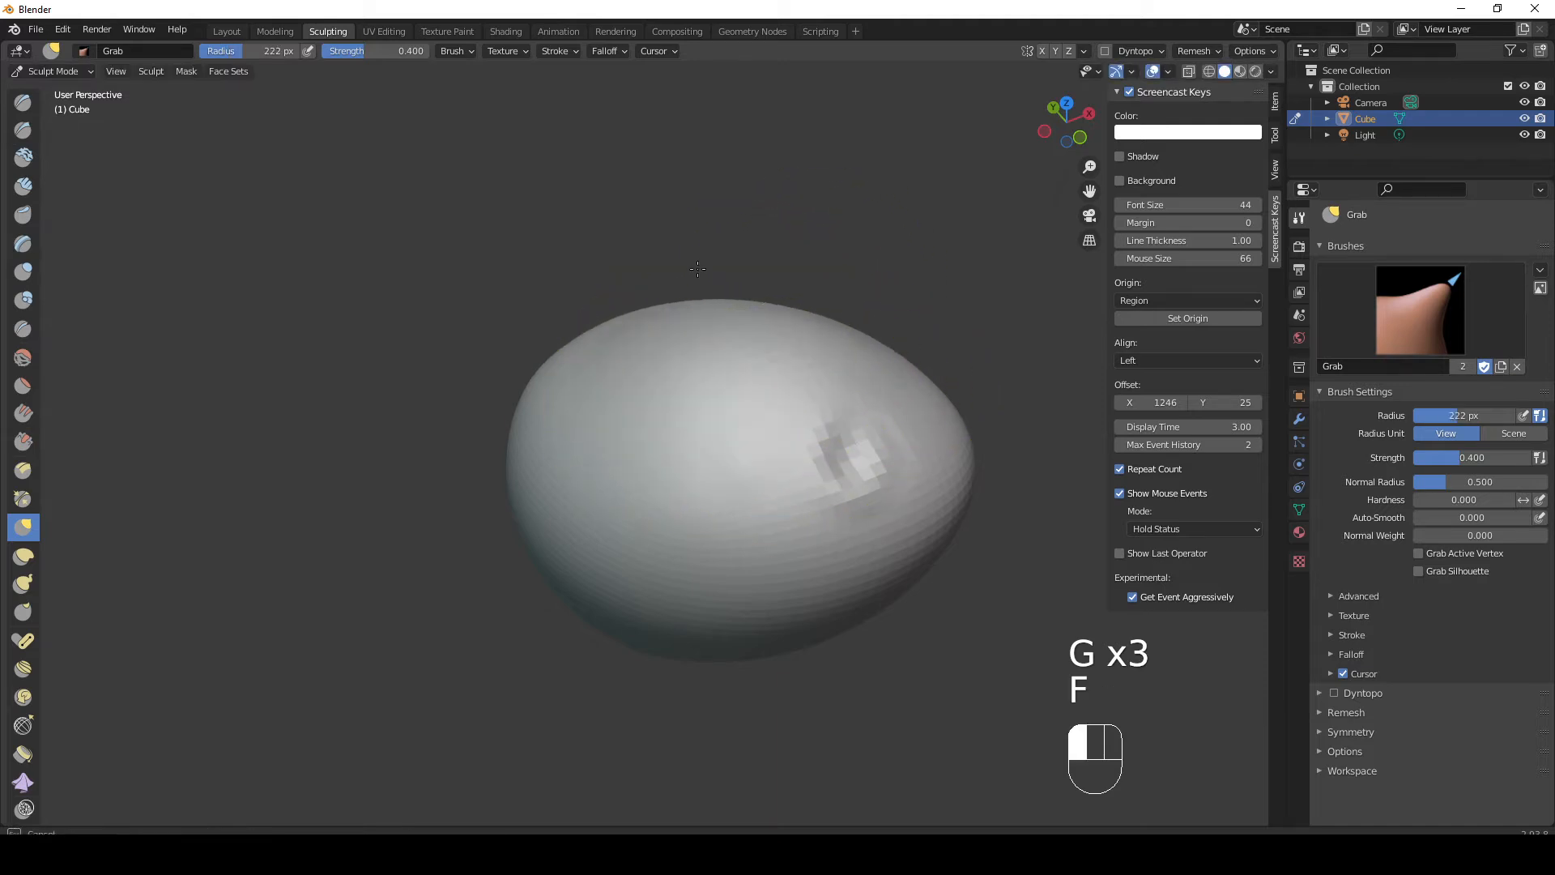
Set the Grab brush radius to 96 px and deform the surface around the raised patch into a dent
{"action": "middle_click_drag", "start_coordinate": [891, 397], "coordinate": [827, 412], "text": "ctrl"}
{"action": "key", "text": "f"}
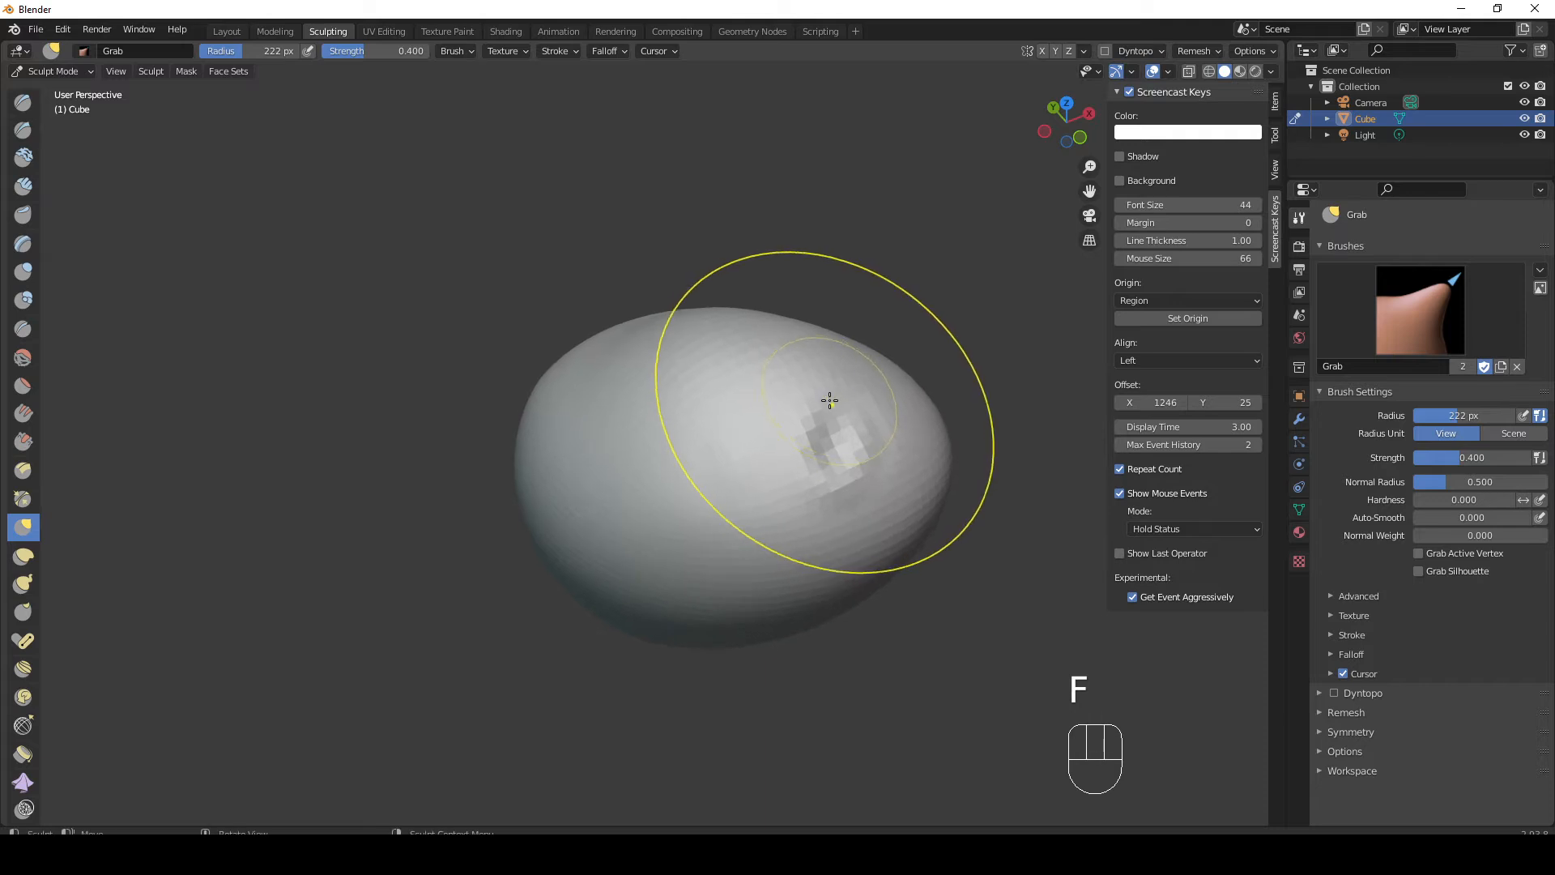
{"action": "left_click", "coordinate": [741, 433]}
{"action": "mouse_move", "coordinate": [809, 458]}
{"action": "left_mouse_down", "text": "ctrl"}
{"action": "mouse_move", "coordinate": [791, 479]}
{"action": "mouse_move", "coordinate": [812, 449]}
{"action": "left_mouse_up", "text": "ctrl"}
{"action": "mouse_move", "coordinate": [834, 409]}
{"action": "middle_mouse_down"}
{"action": "mouse_move", "coordinate": [868, 447]}
{"action": "mouse_move", "coordinate": [822, 444]}
{"action": "middle_mouse_up"}
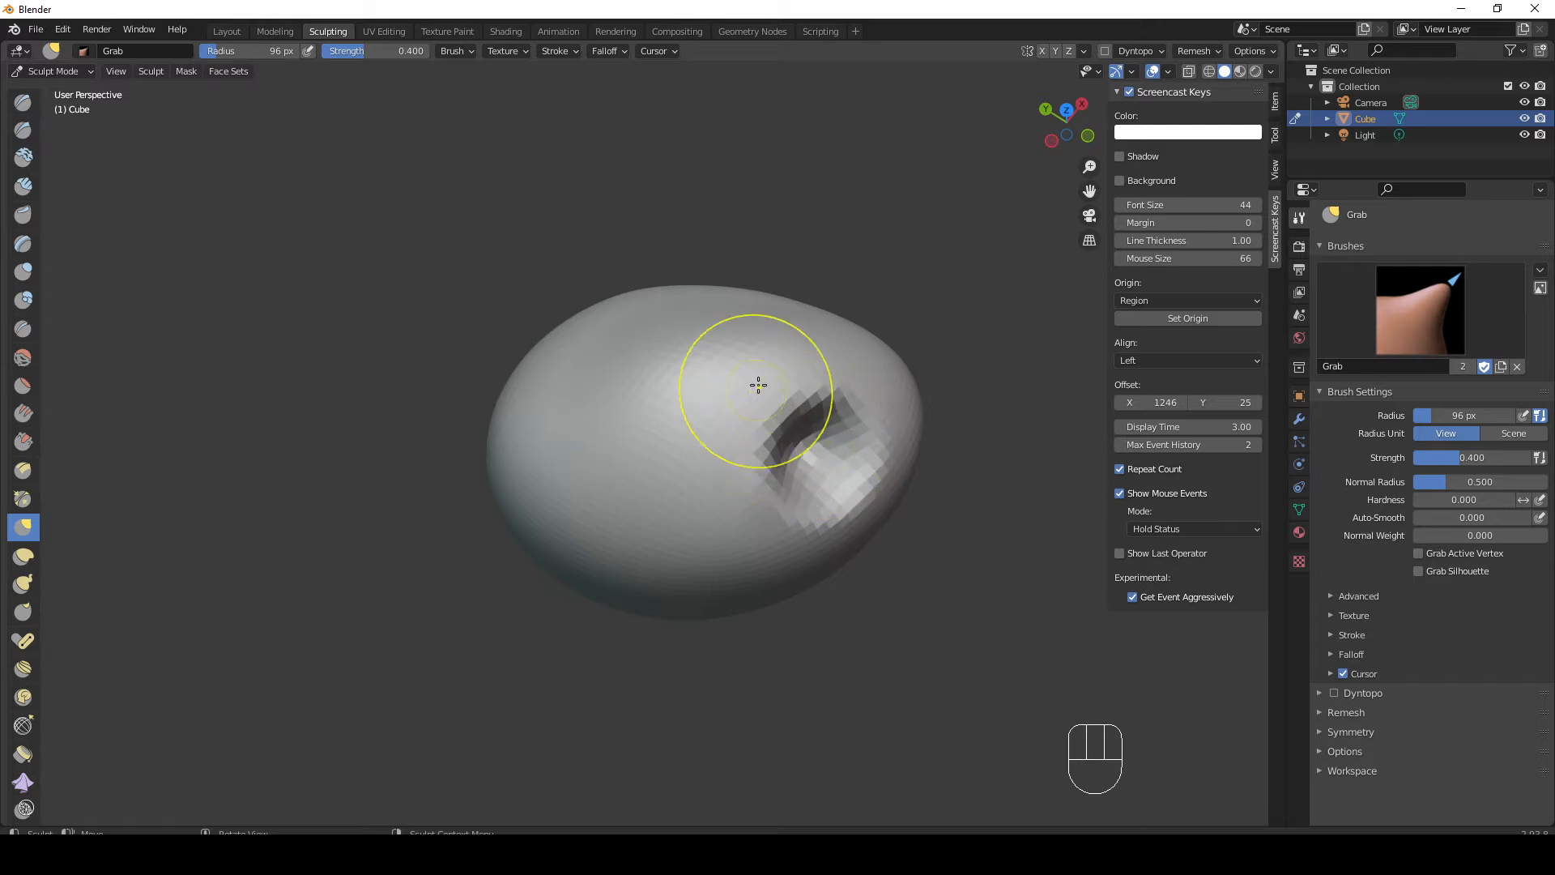
Switch to the Draw brush and sculpt a short stroke over the dented area of the egg shape
{"action": "key", "text": "w"}
{"action": "left_click", "coordinate": [23, 102]}
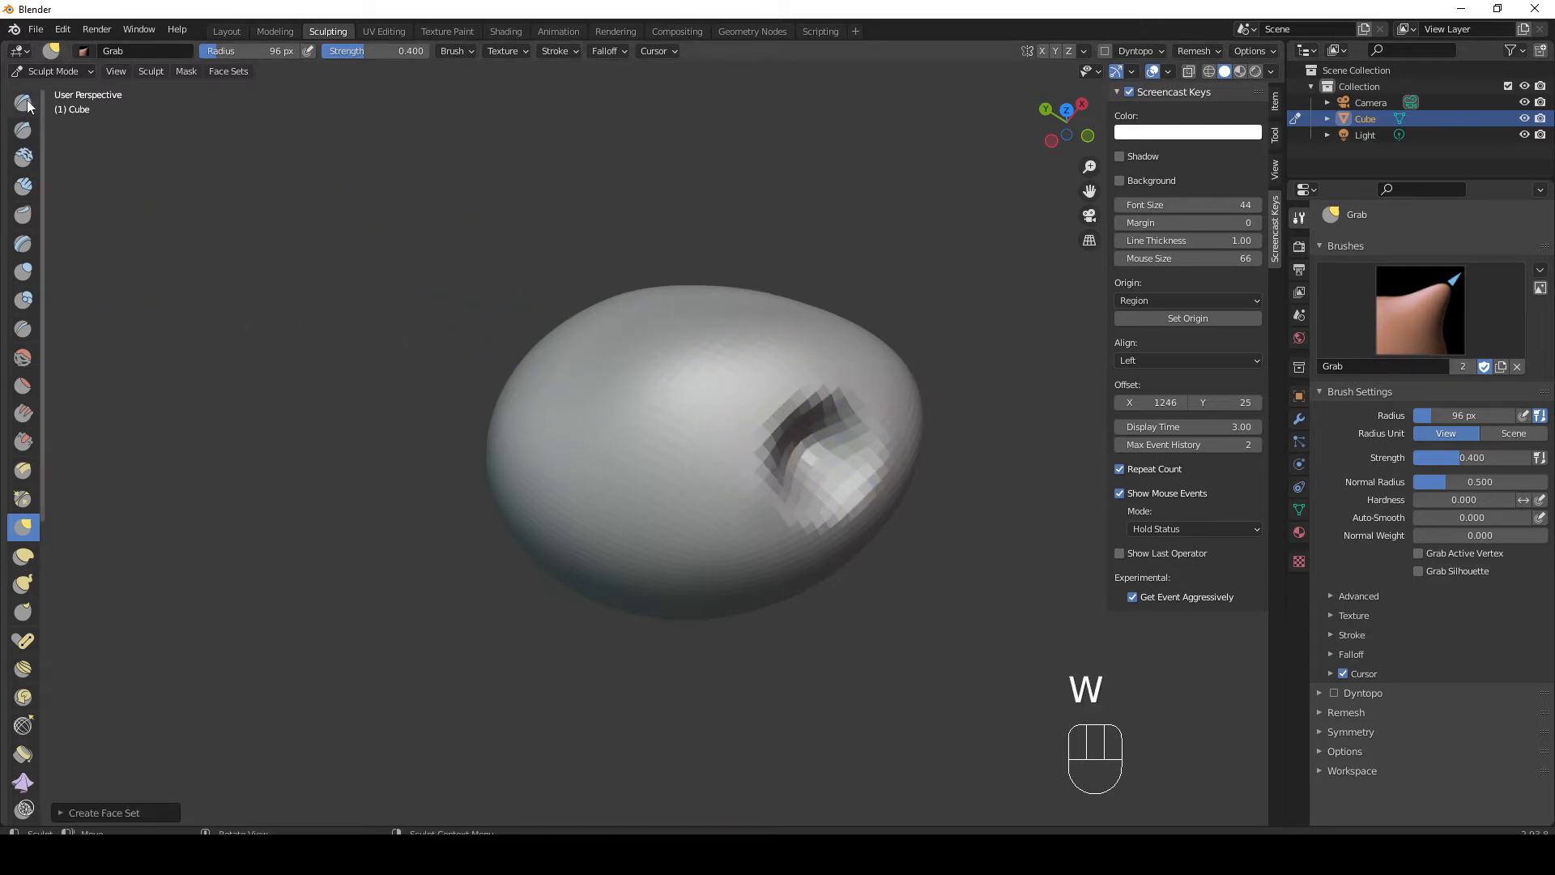
{"action": "mouse_move", "coordinate": [805, 458]}
{"action": "left_mouse_down"}
{"action": "mouse_move", "coordinate": [815, 413]}
{"action": "mouse_move", "coordinate": [797, 429]}
{"action": "mouse_move", "coordinate": [816, 447]}
{"action": "mouse_move", "coordinate": [811, 431]}
{"action": "left_mouse_up"}
{"action": "middle_click_drag", "start_coordinate": [850, 405], "coordinate": [782, 434]}
{"action": "middle_click_drag", "start_coordinate": [781, 434], "coordinate": [778, 442], "text": "ctrl"}
{"action": "middle_click_drag", "start_coordinate": [784, 462], "coordinate": [794, 452], "text": "shift"}
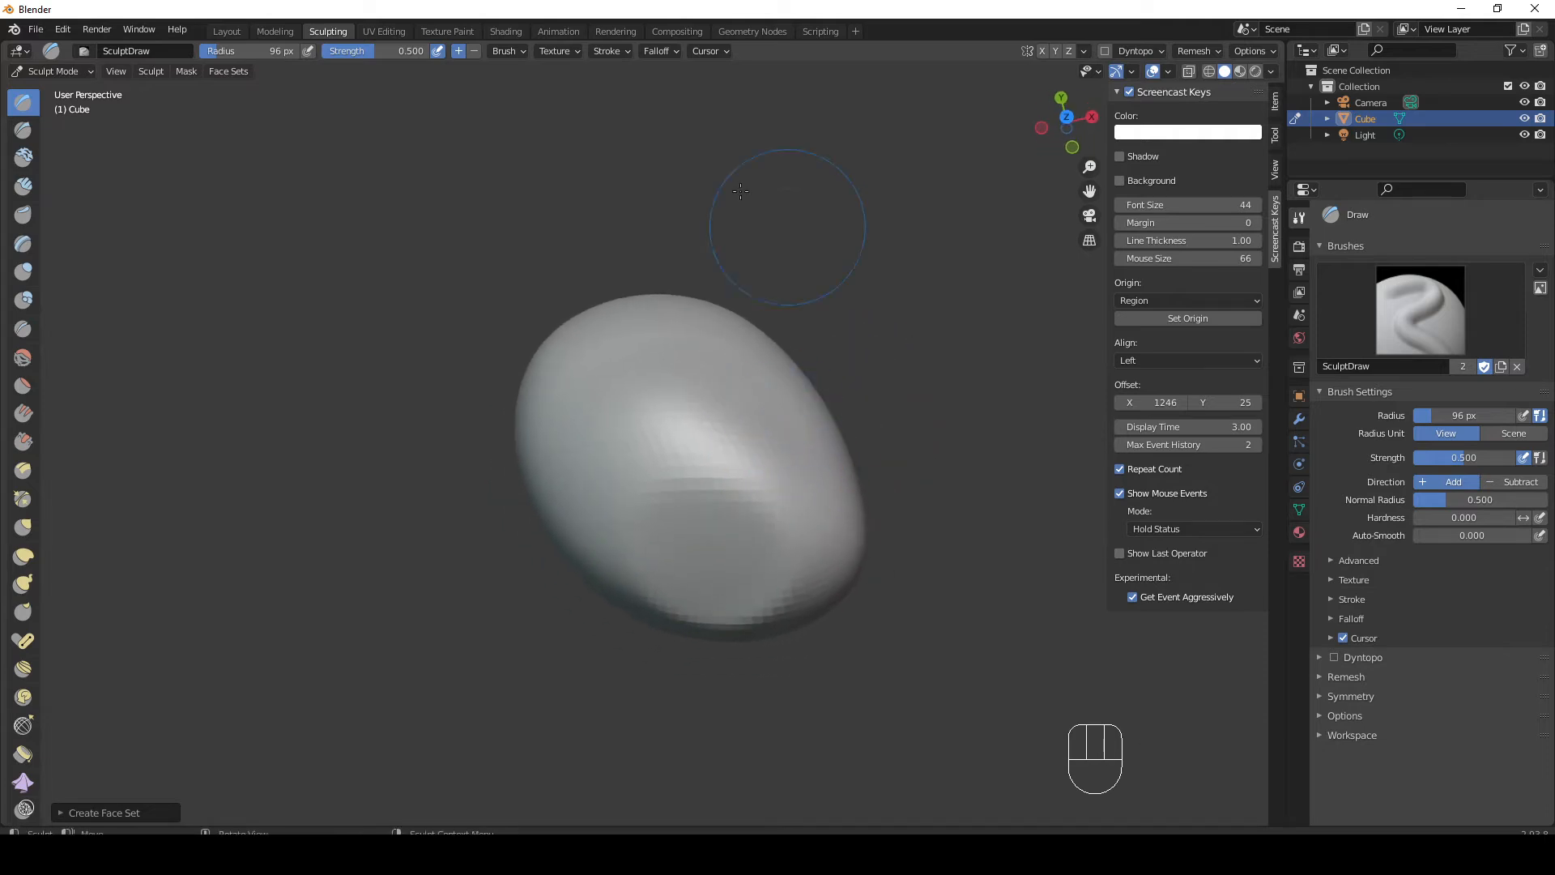
Leave sculpting to compare the Layout and Modeling workspaces, and return to the Layout workspace
{"action": "left_click", "coordinate": [220, 35]}
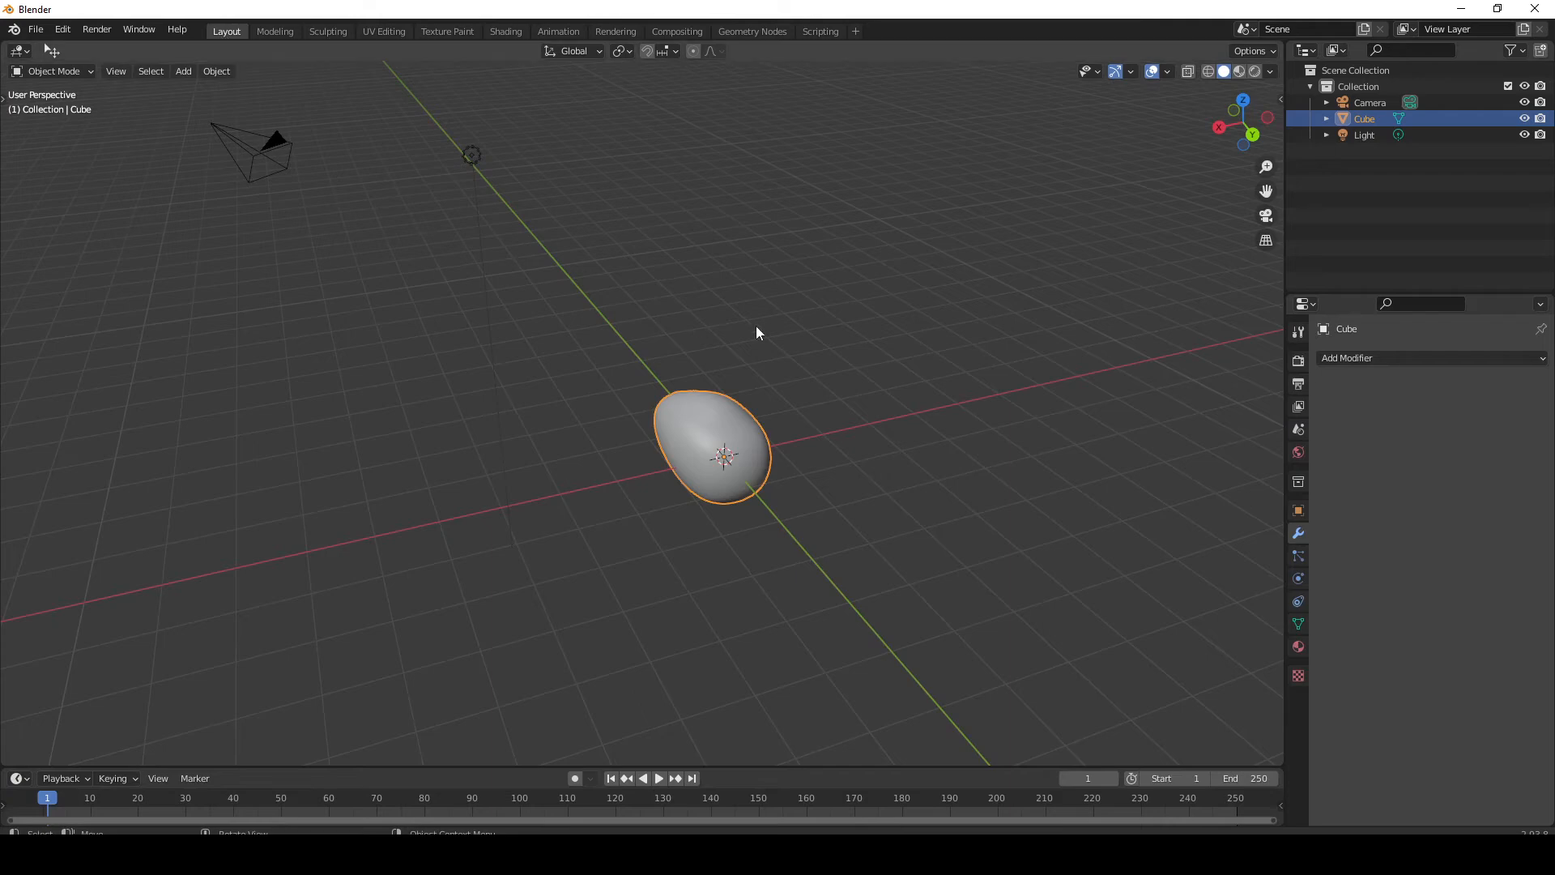
{"action": "left_click", "coordinate": [275, 31]}
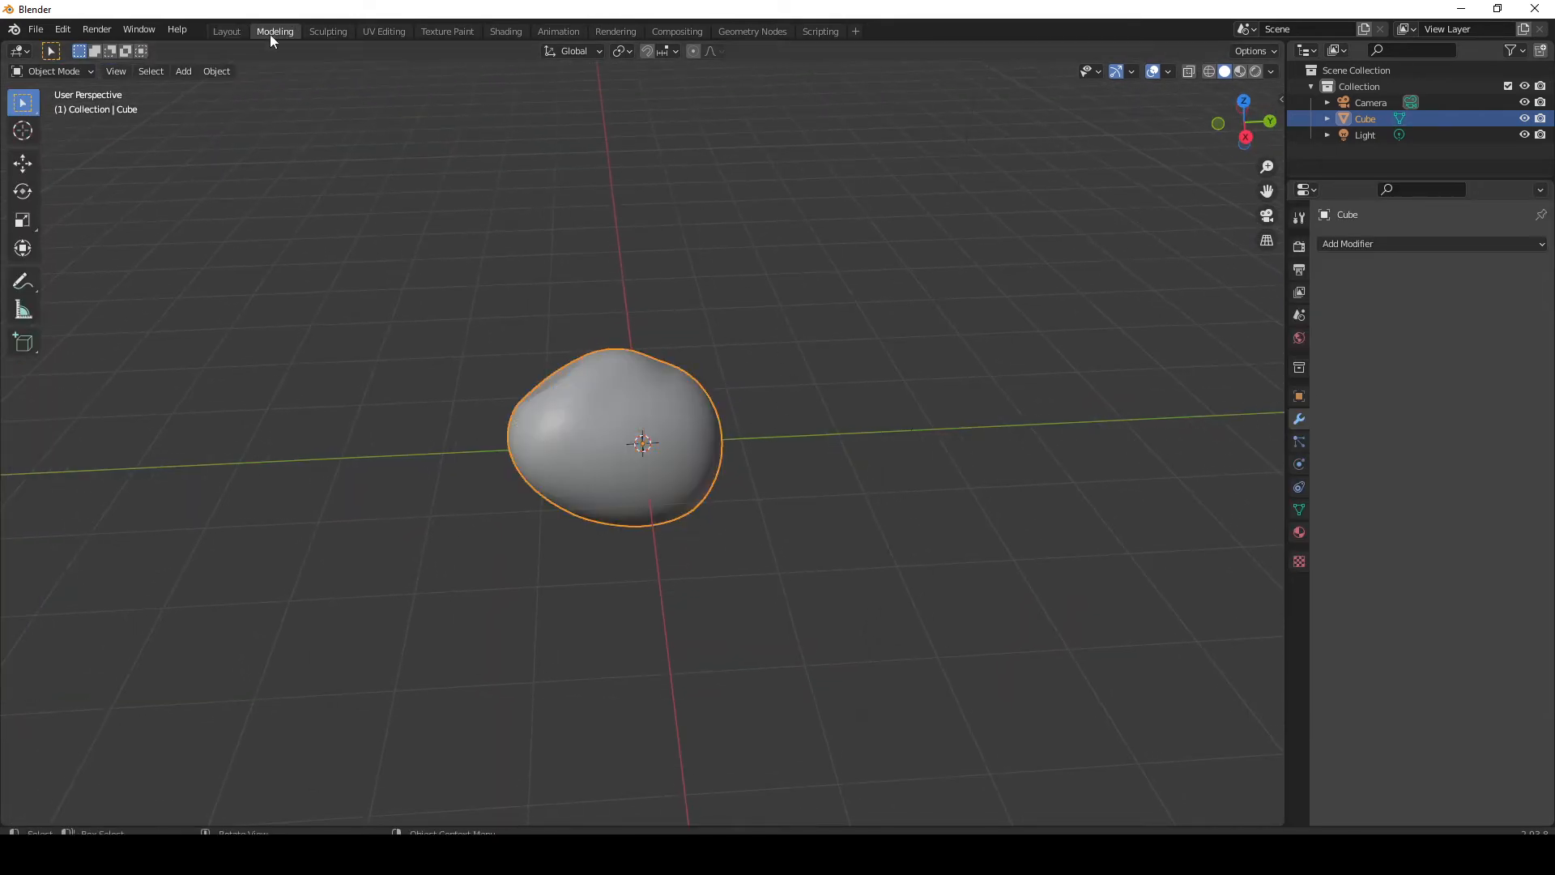
{"action": "left_click", "coordinate": [231, 33]}
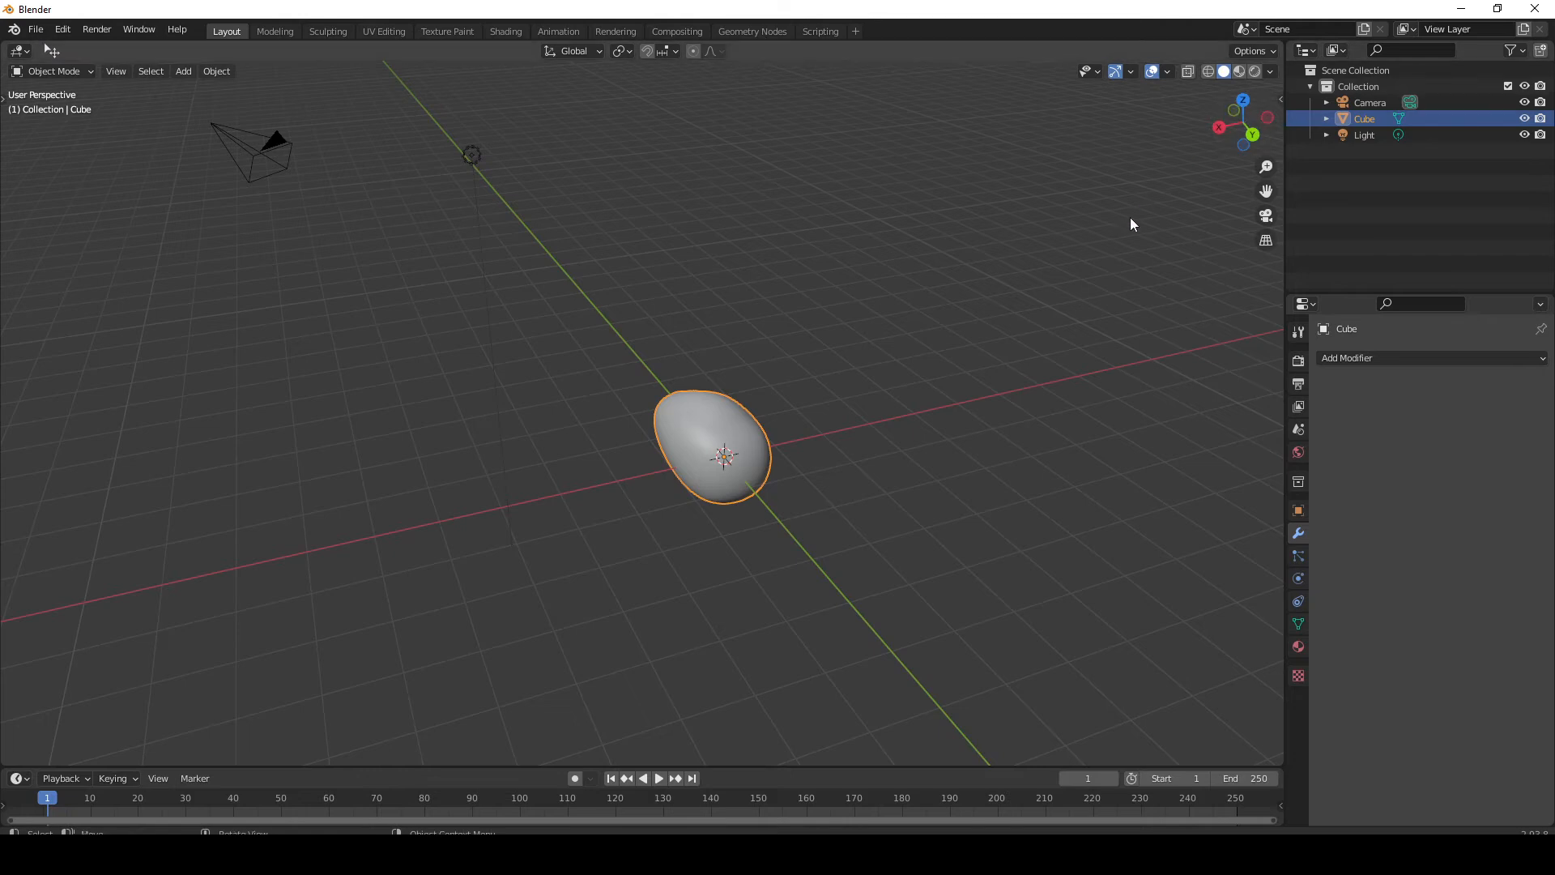
Set the Screencast Keys origin to the Layout workspace's viewport and deselect the egg-shaped object
{"action": "key", "text": "n"}
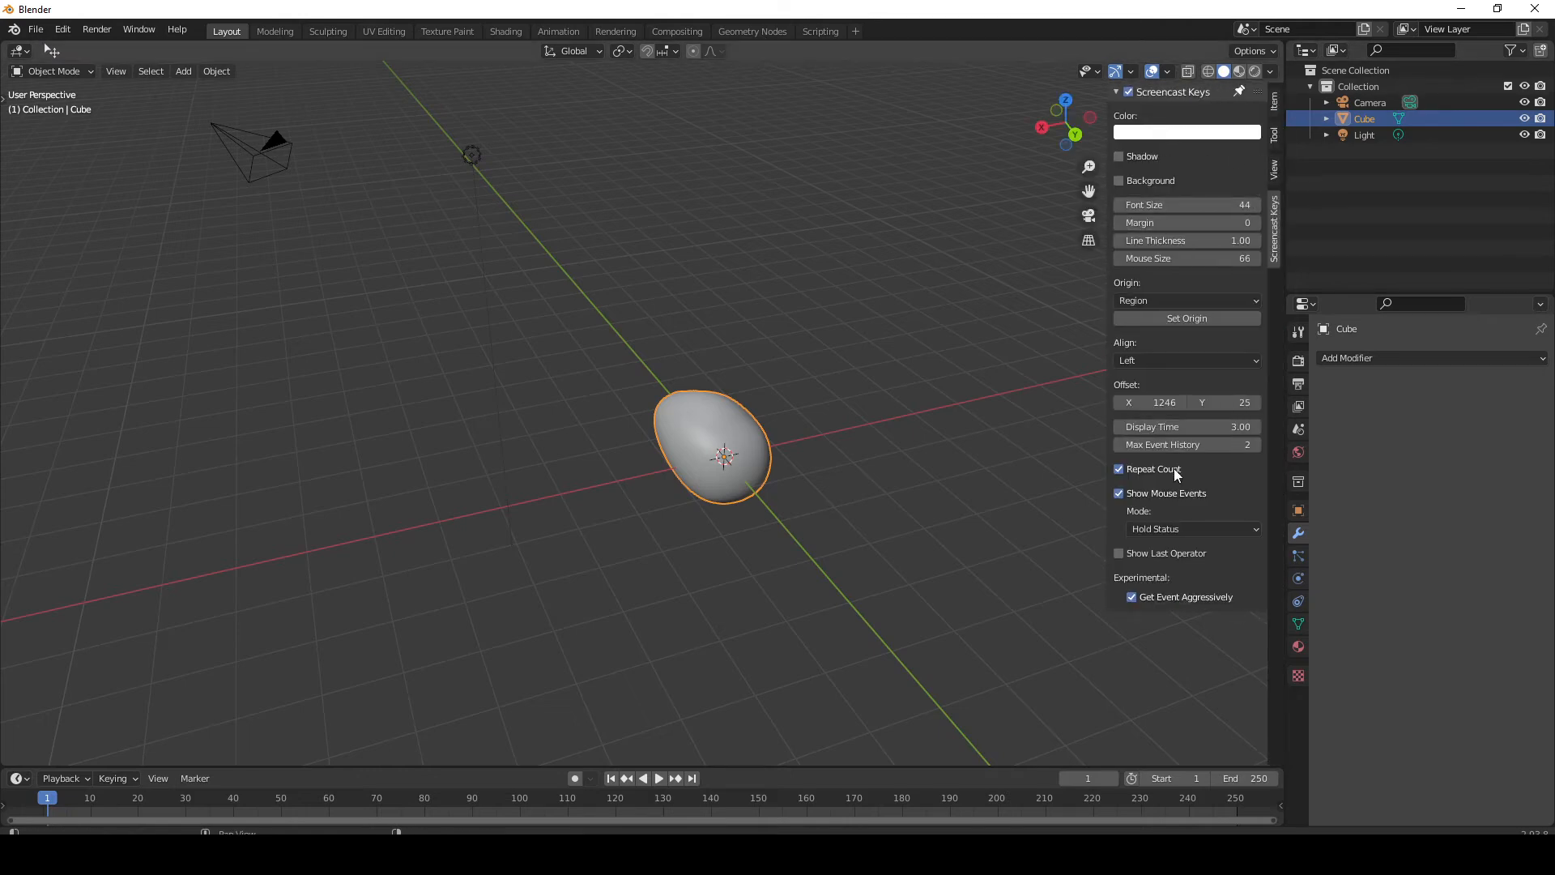
{"action": "left_click", "coordinate": [1196, 318]}
{"action": "mouse_move", "coordinate": [971, 434]}
{"action": "middle_mouse_down"}
{"action": "mouse_move", "coordinate": [1022, 469]}
{"action": "mouse_move", "coordinate": [991, 458]}
{"action": "mouse_move", "coordinate": [993, 420]}
{"action": "middle_mouse_up"}
{"action": "left_click", "coordinate": [988, 457]}
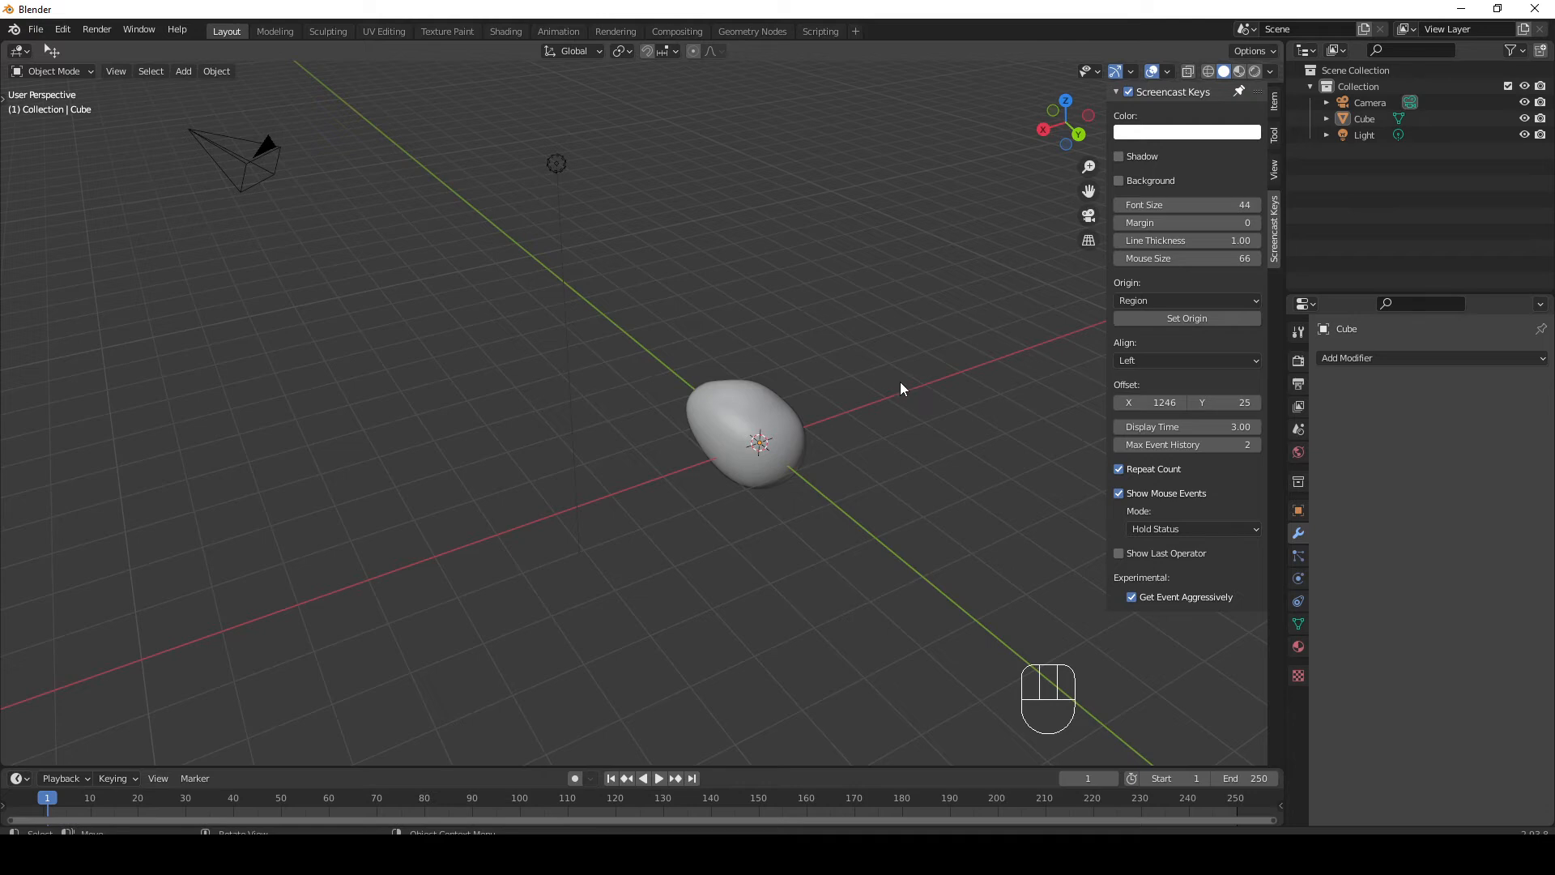
{"action": "middle_click_drag", "start_coordinate": [851, 381], "coordinate": [864, 383]}
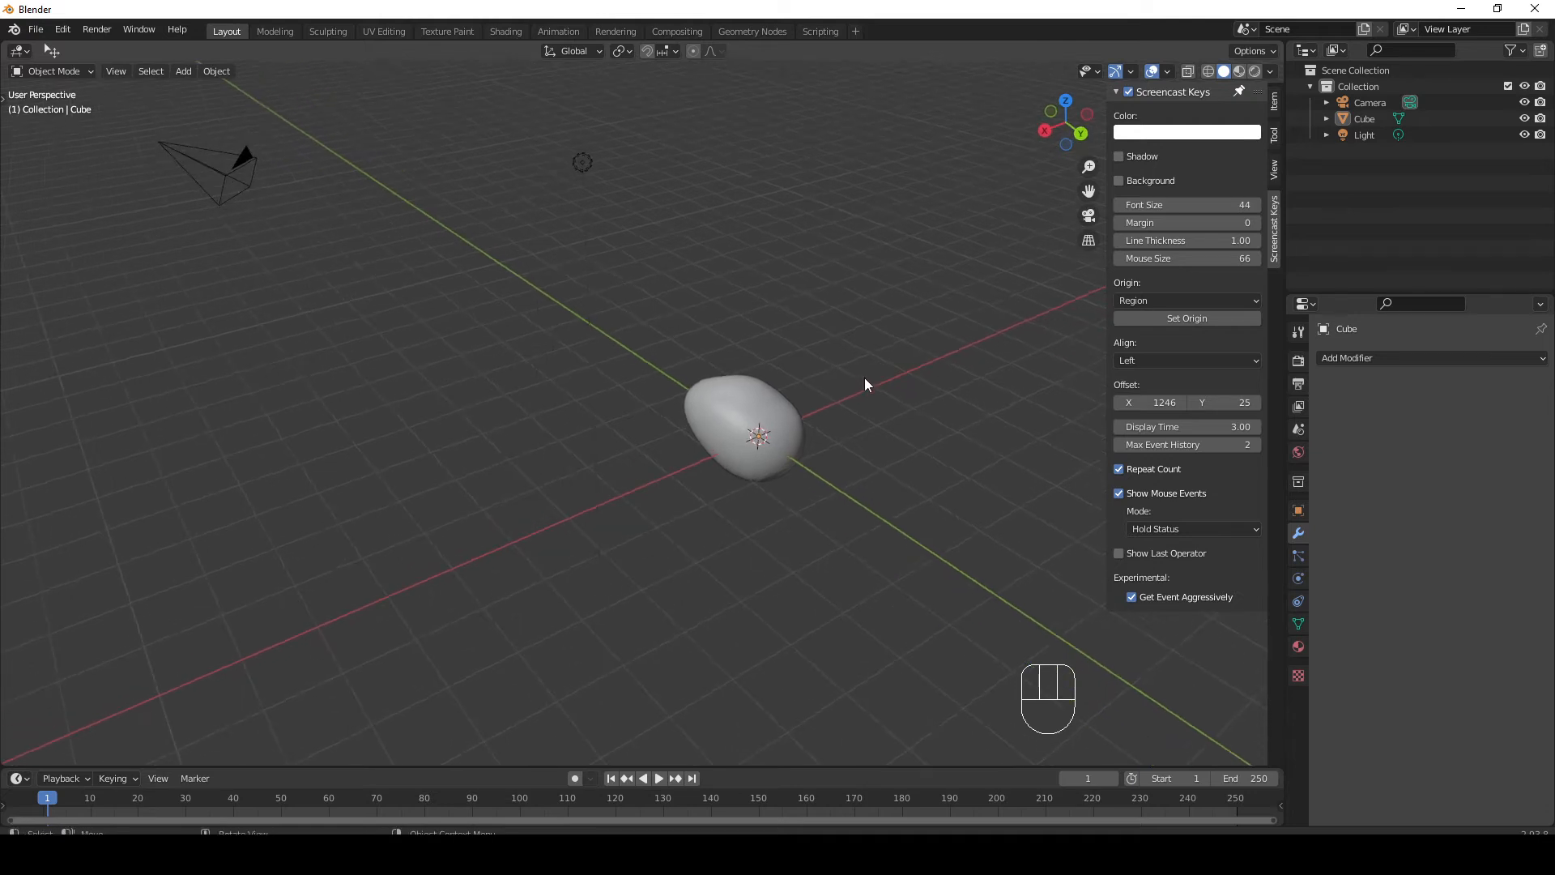
Toggle the viewport's toolbar and sidebar on and off repeatedly, leaving both hidden
{"action": "key", "text": "t"}
{"action": "key", "text": "t"}
{"action": "key", "text": "n"}
{"action": "key", "text": "n"}
{"action": "key", "text": "n"}
{"action": "key", "text": "n"}
{"action": "key", "text": "n"}
{"action": "key", "text": "n"}
{"action": "key", "text": "n"}
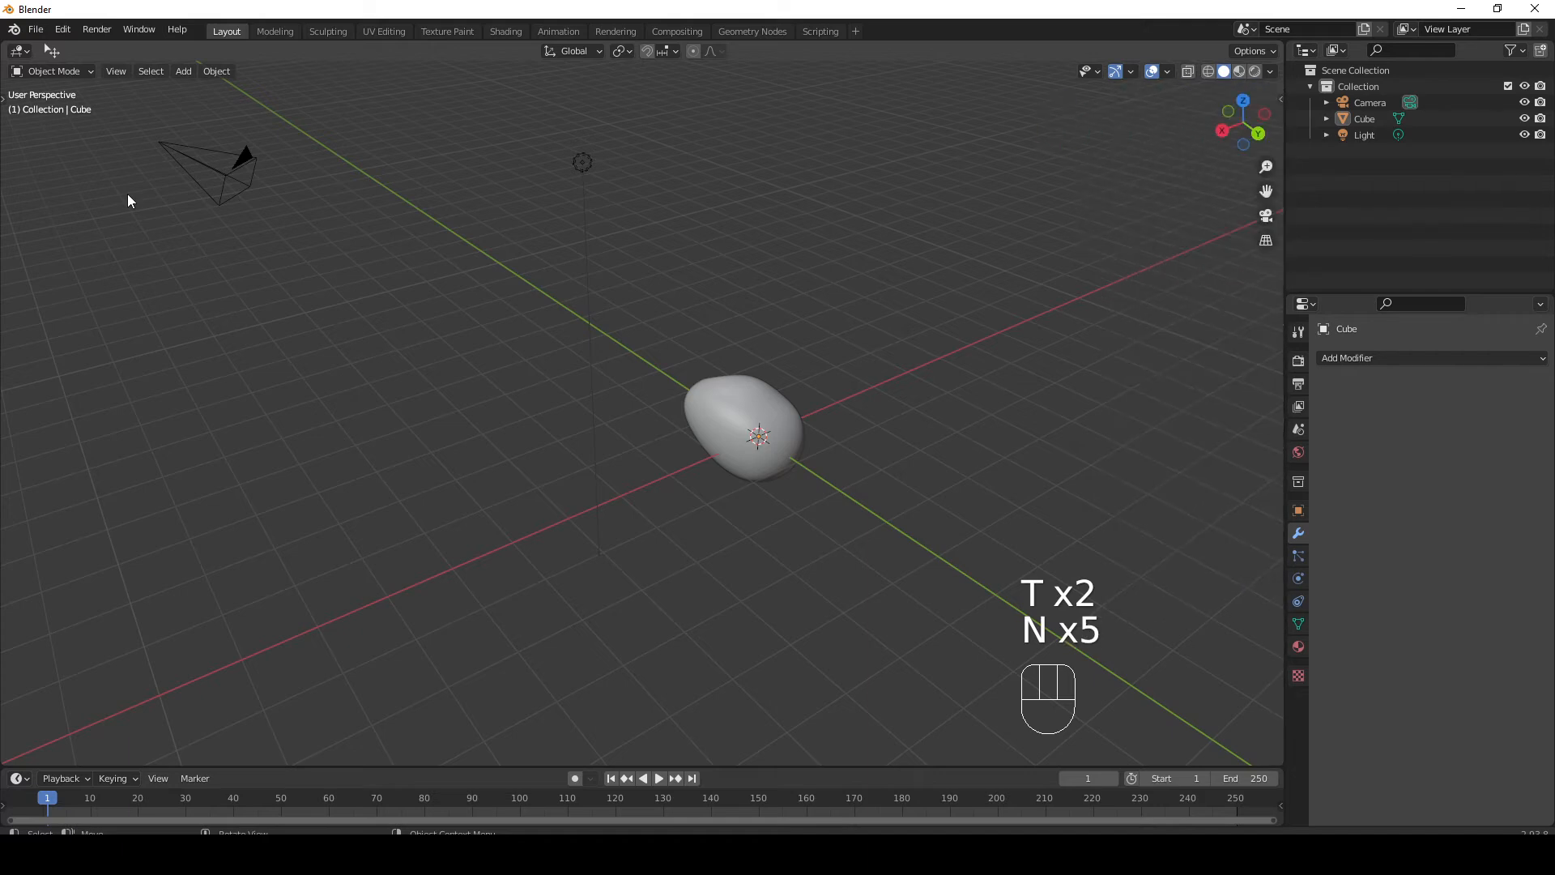
{"action": "key", "text": "t"}
{"action": "key", "text": "t"}
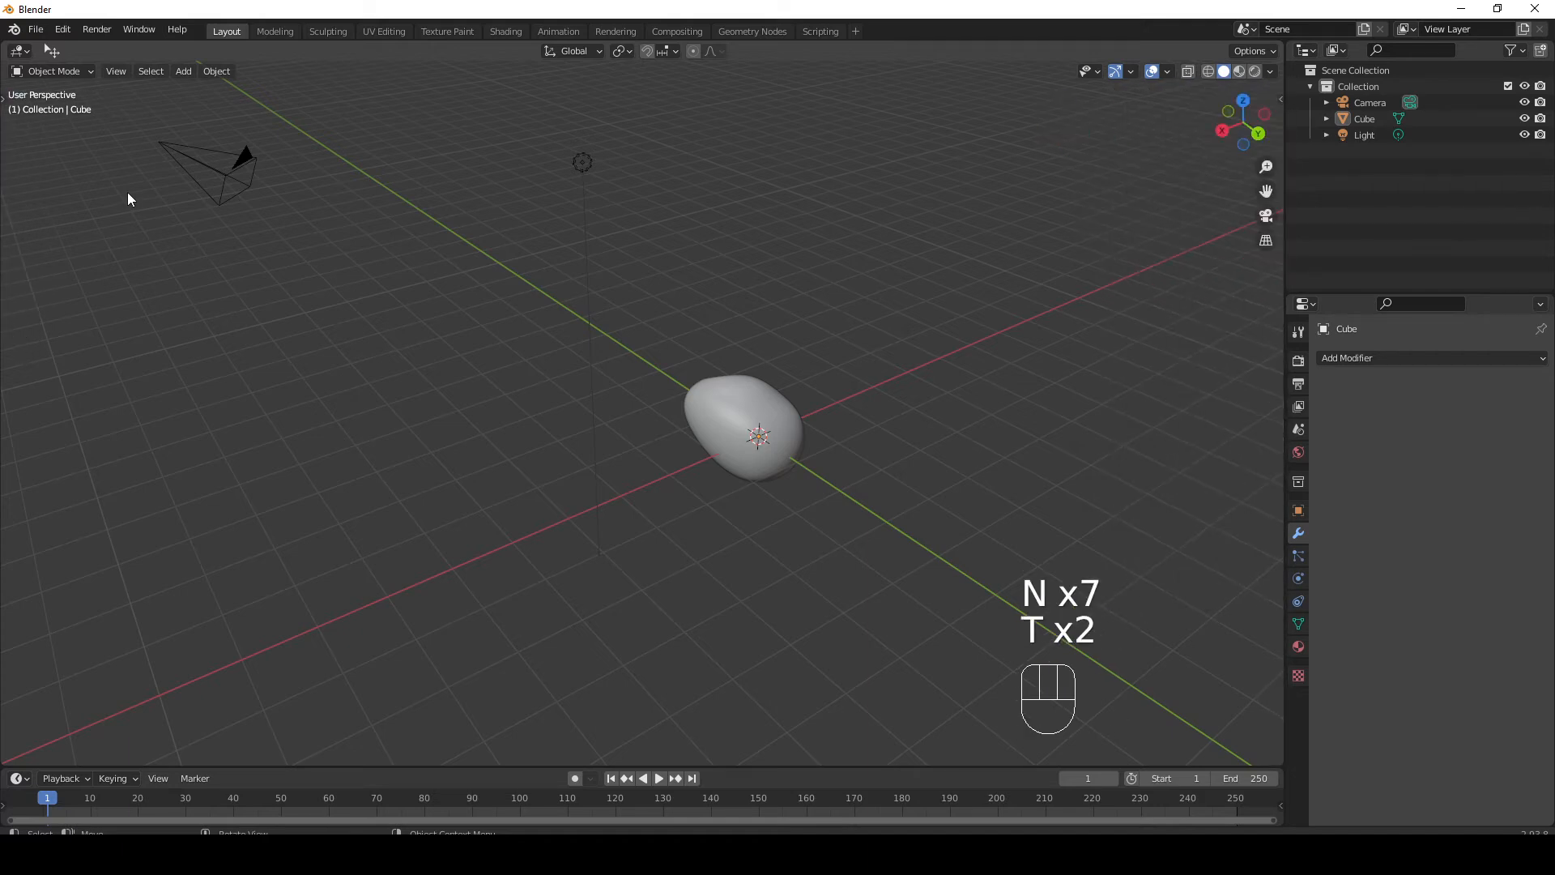
{"action": "key", "text": "n"}
{"action": "key", "text": "t"}
{"action": "key", "text": "t"}
{"action": "key", "text": "n"}
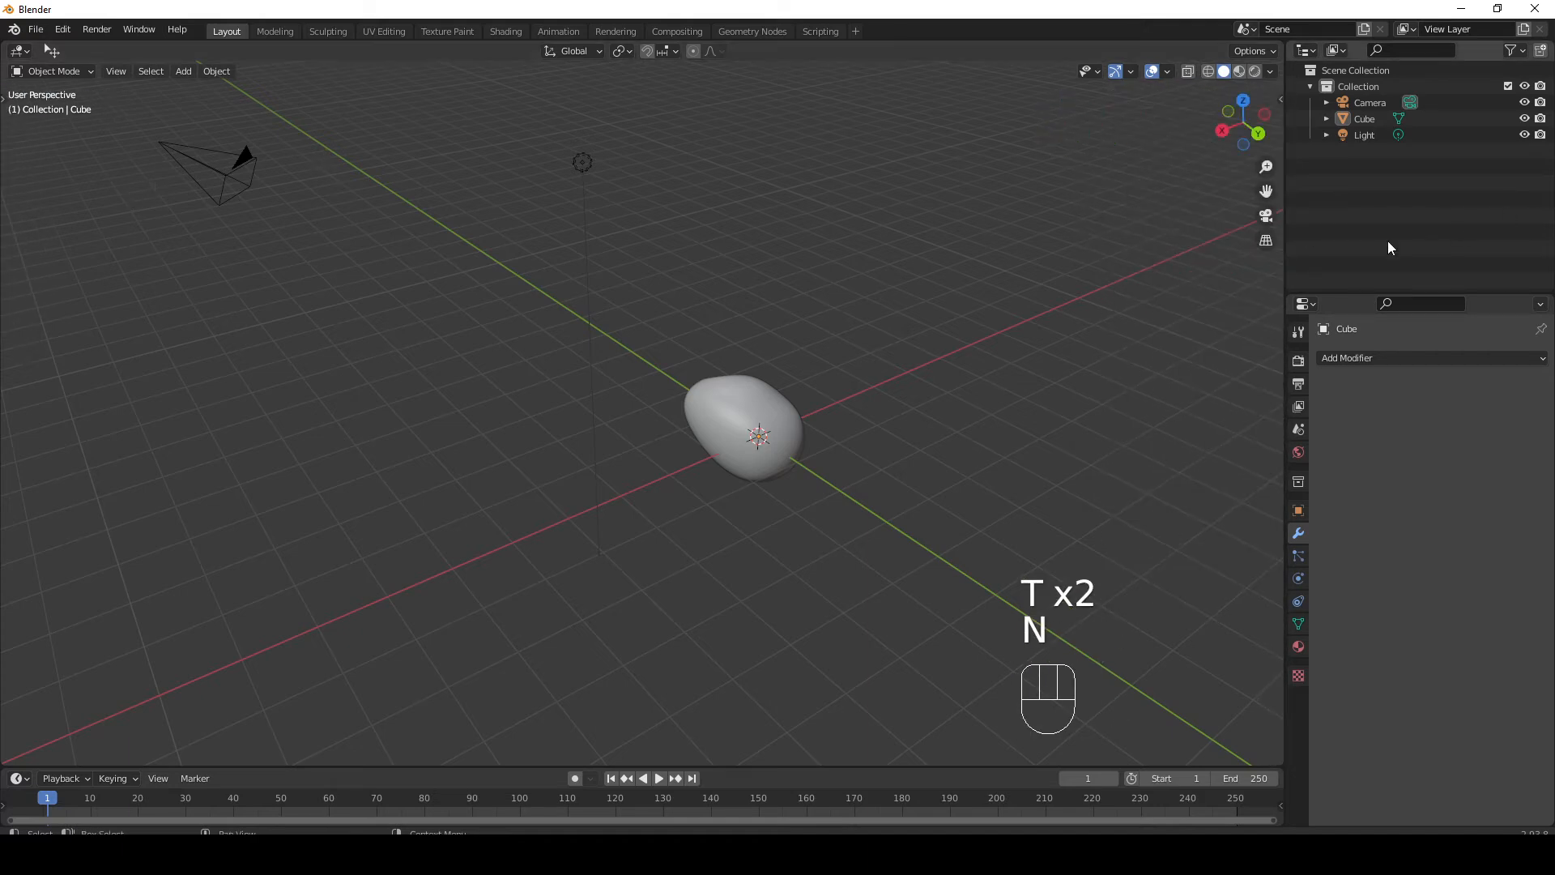
{"action": "key", "text": "n"}
{"action": "key", "text": "n"}
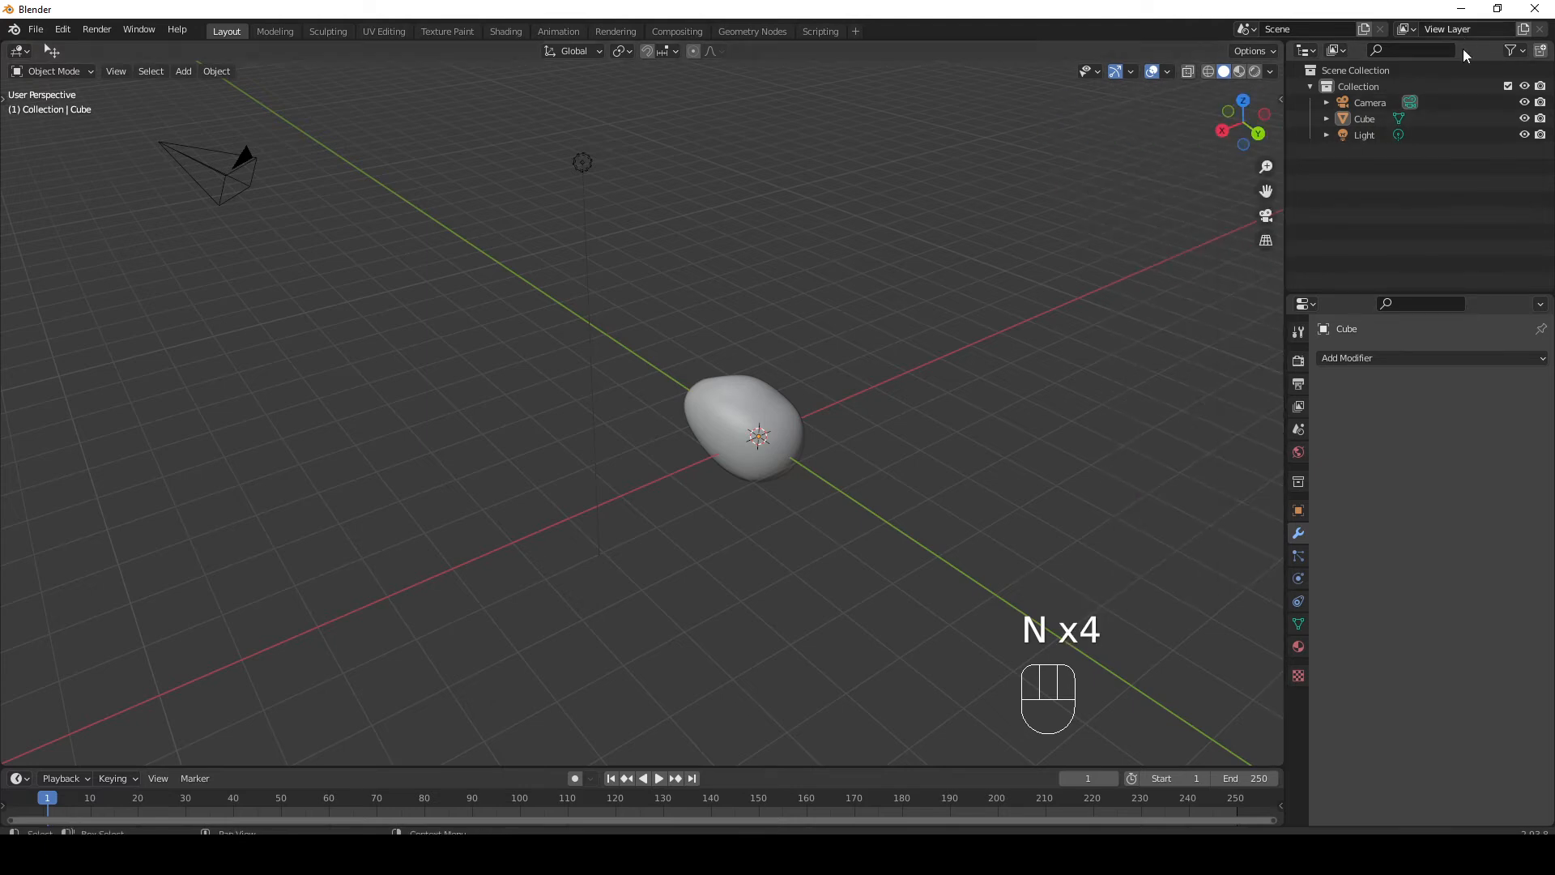
{"action": "key", "text": "n"}
{"action": "key", "text": "n"}
{"action": "key", "text": "n"}
{"action": "key", "text": "t"}
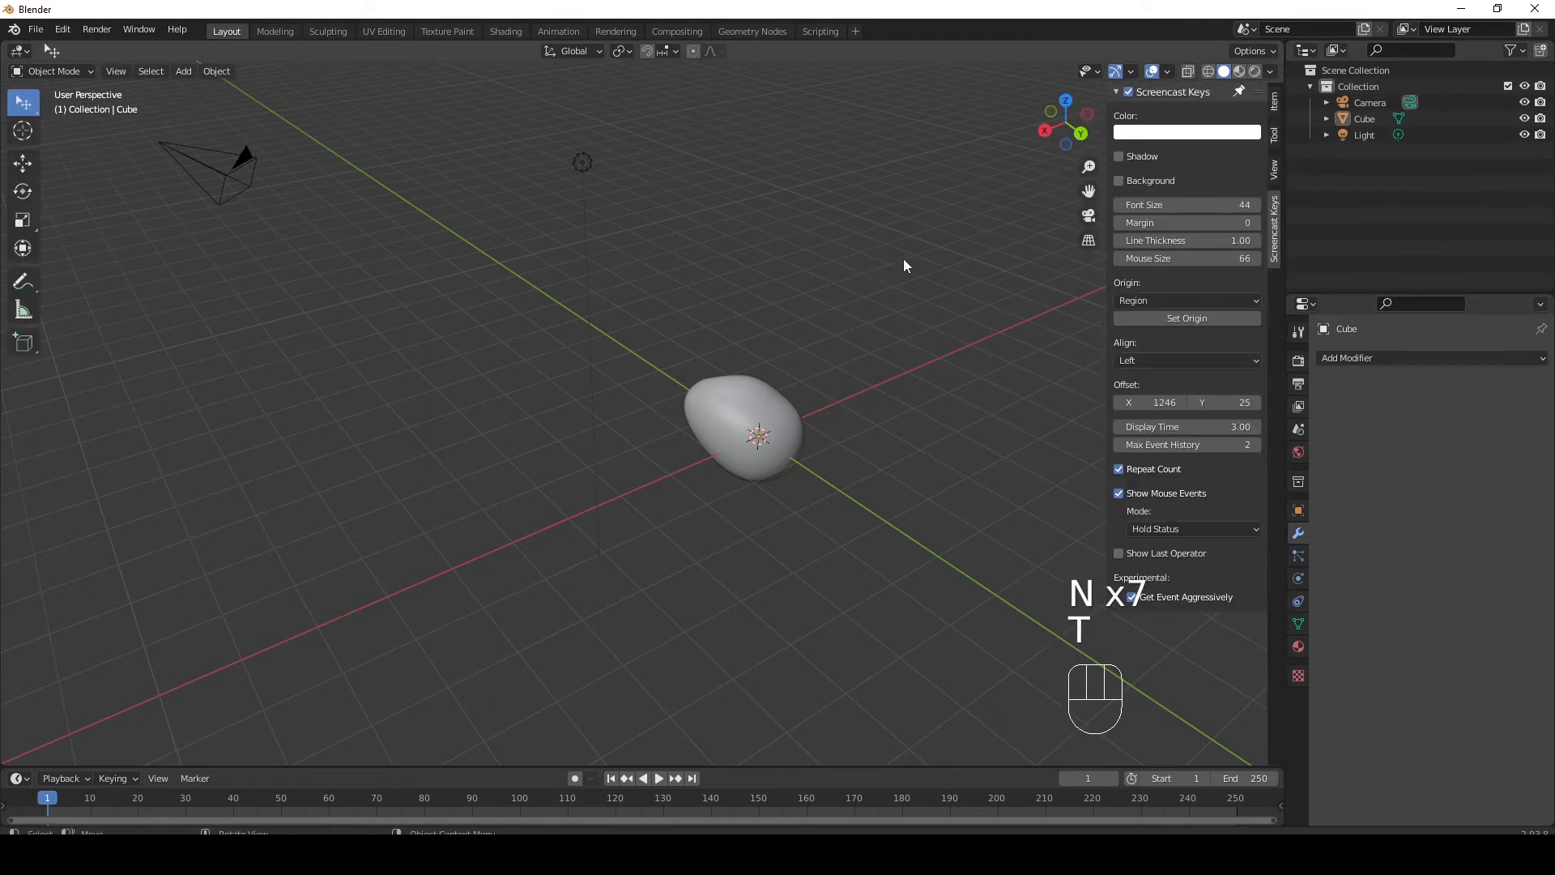
{"action": "key", "text": "t"}
{"action": "key", "text": "n"}
{"action": "left_click", "coordinate": [903, 260]}
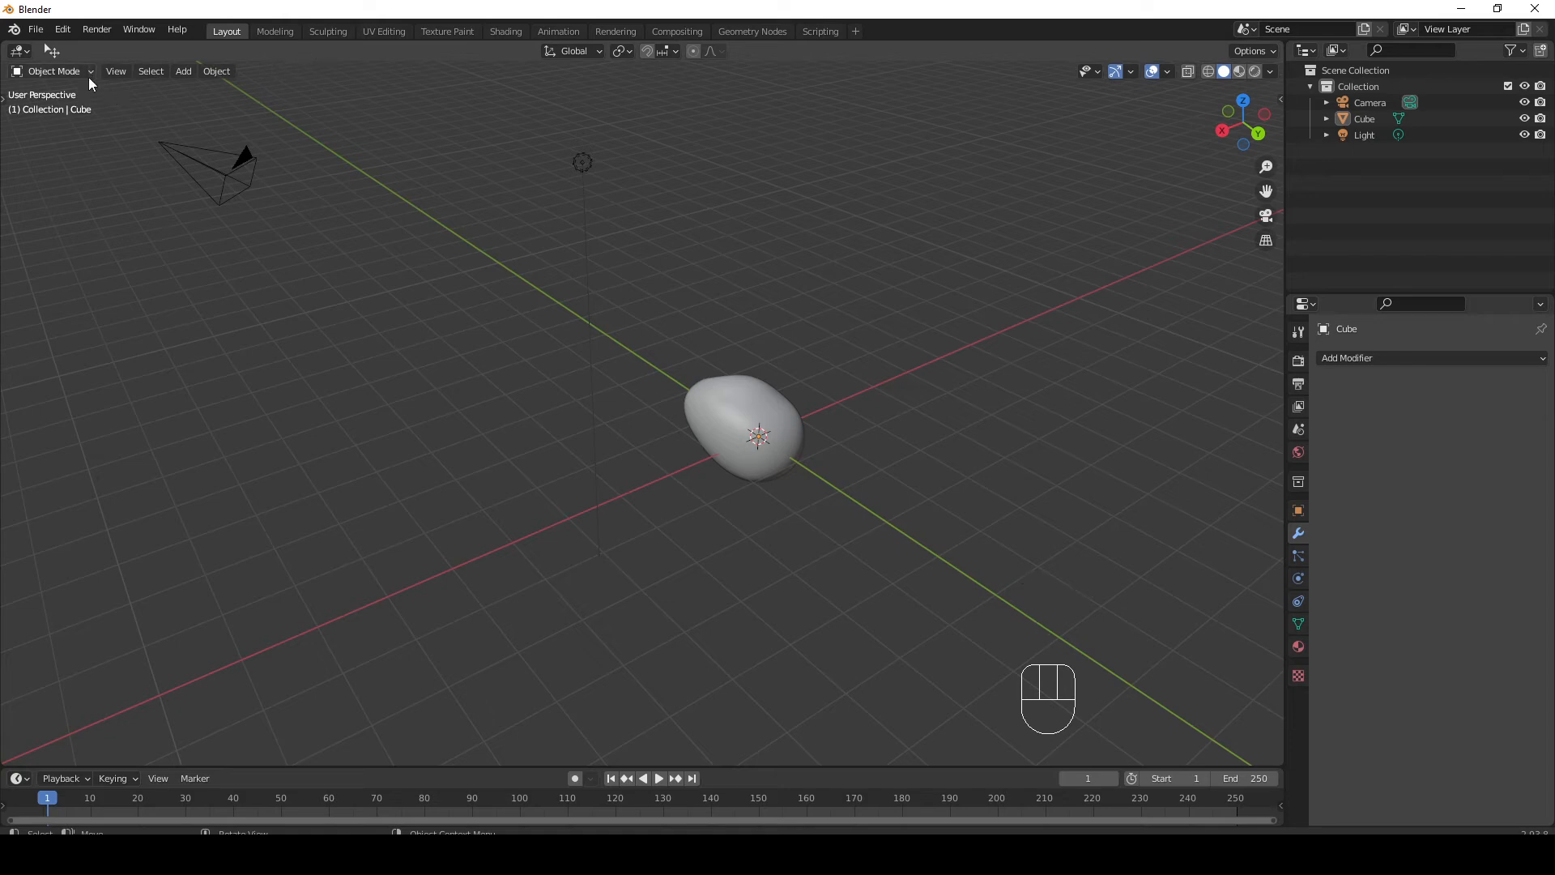
Examine the editor types that the 3D viewport area can be switched to
{"action": "left_click", "coordinate": [22, 51]}
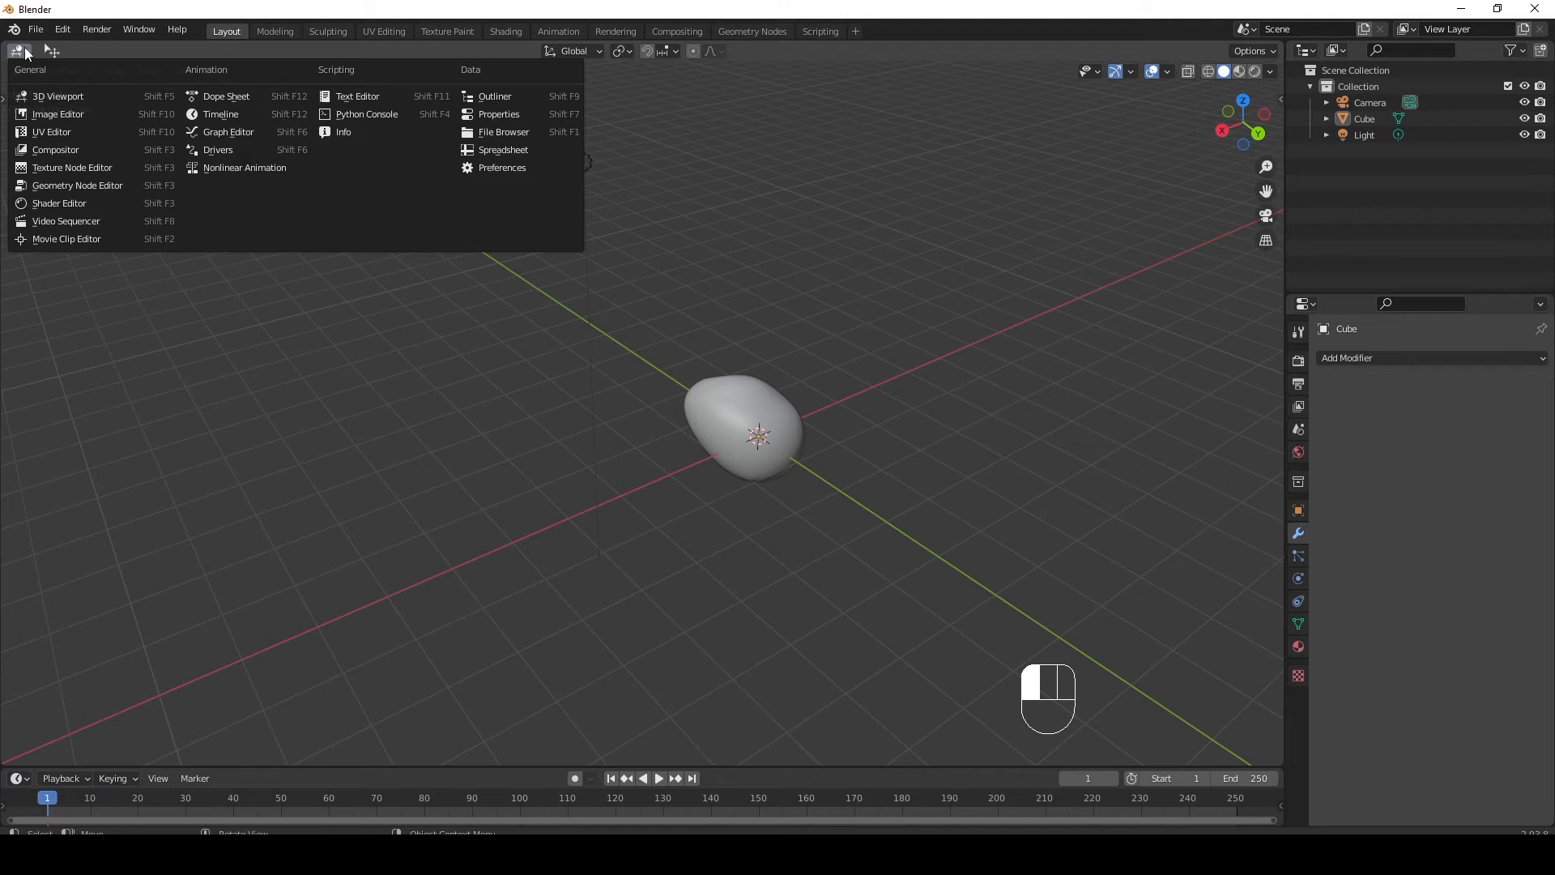
{"action": "left_click", "coordinate": [26, 48]}
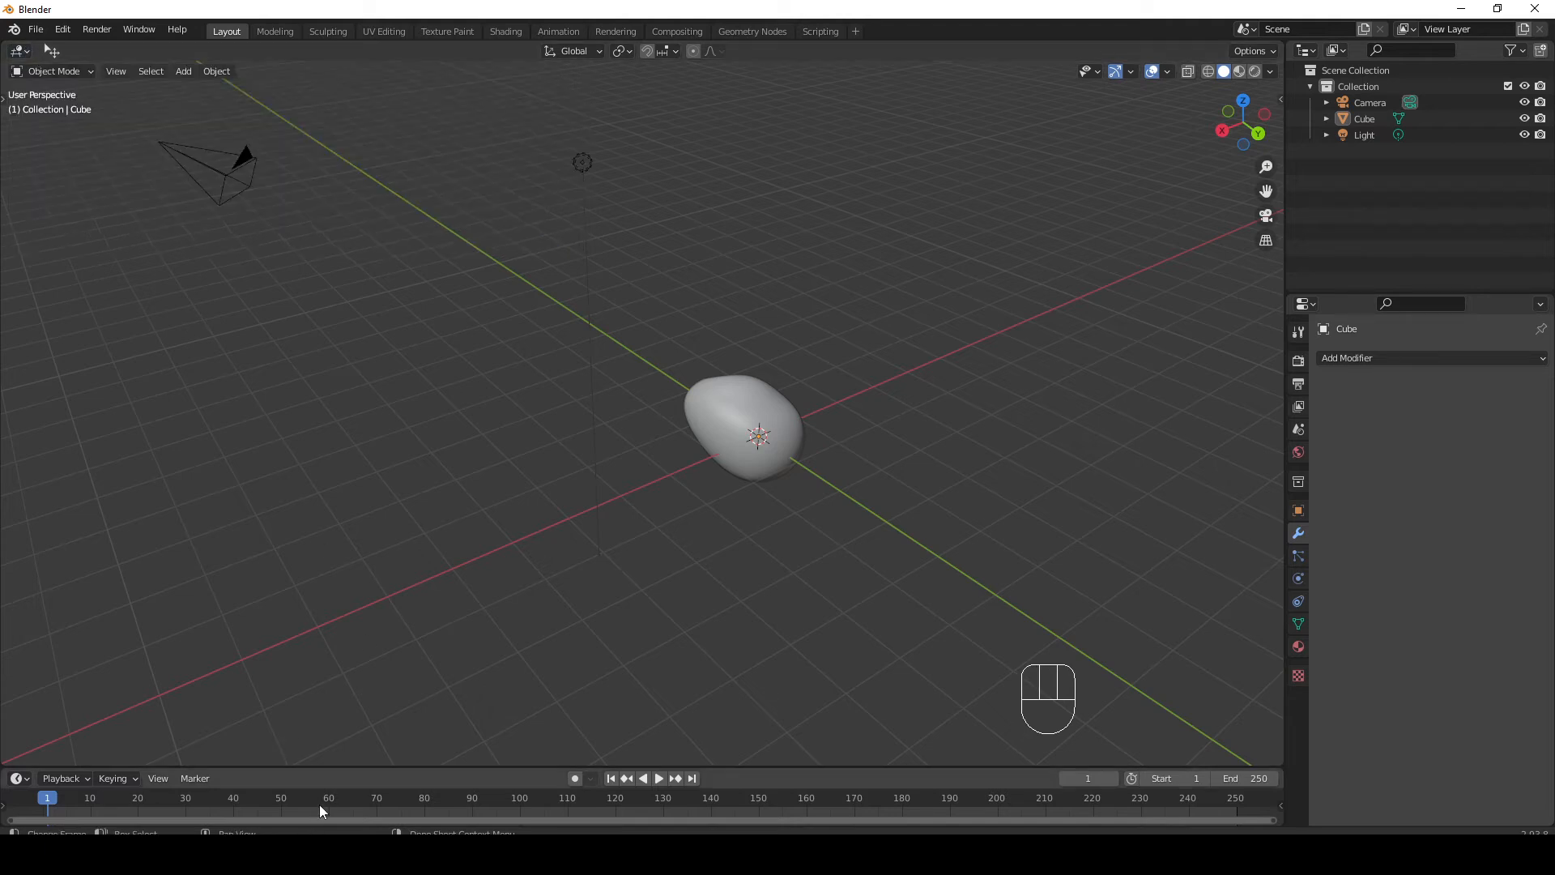
{"action": "left_click", "coordinate": [22, 51]}
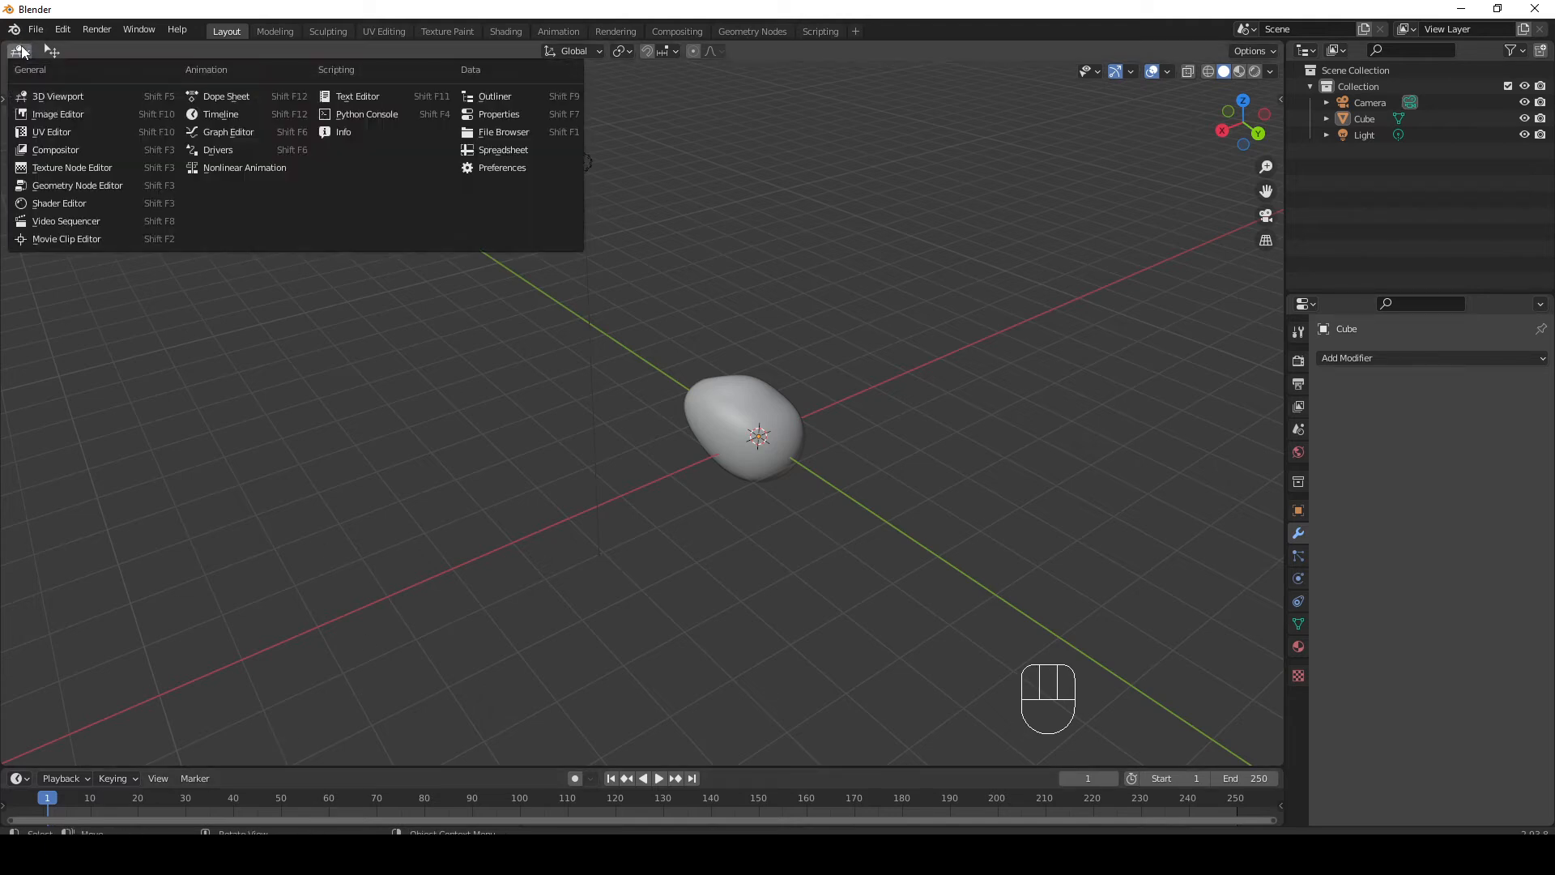
{"action": "left_click", "coordinate": [22, 50]}
{"action": "left_click", "coordinate": [21, 50]}
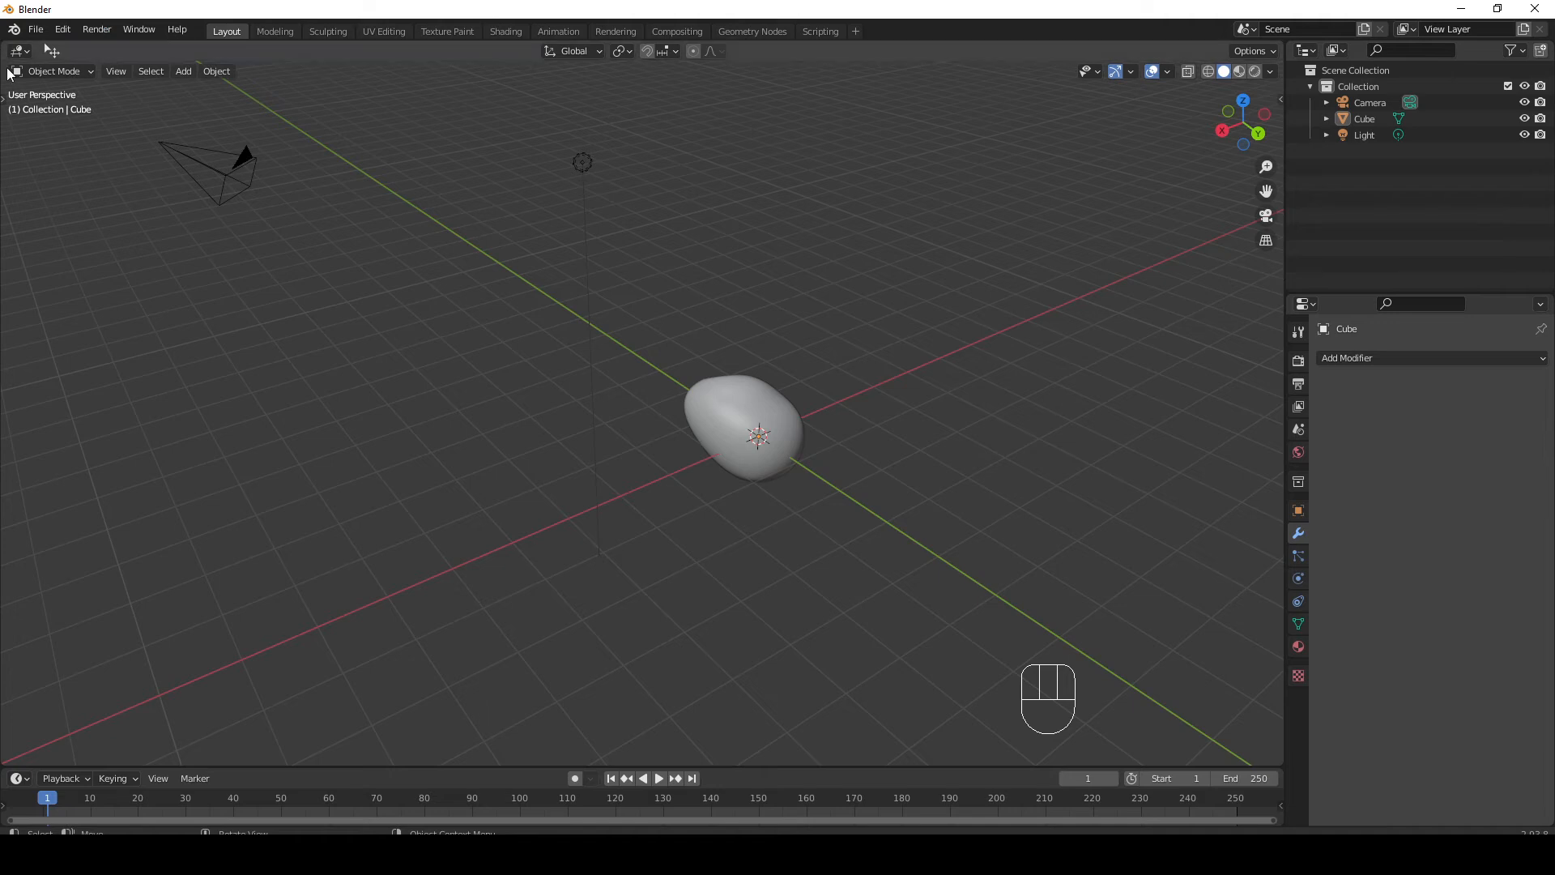
Add a new workspace from the General Layout template and name it salone
{"action": "left_click", "coordinate": [857, 33]}
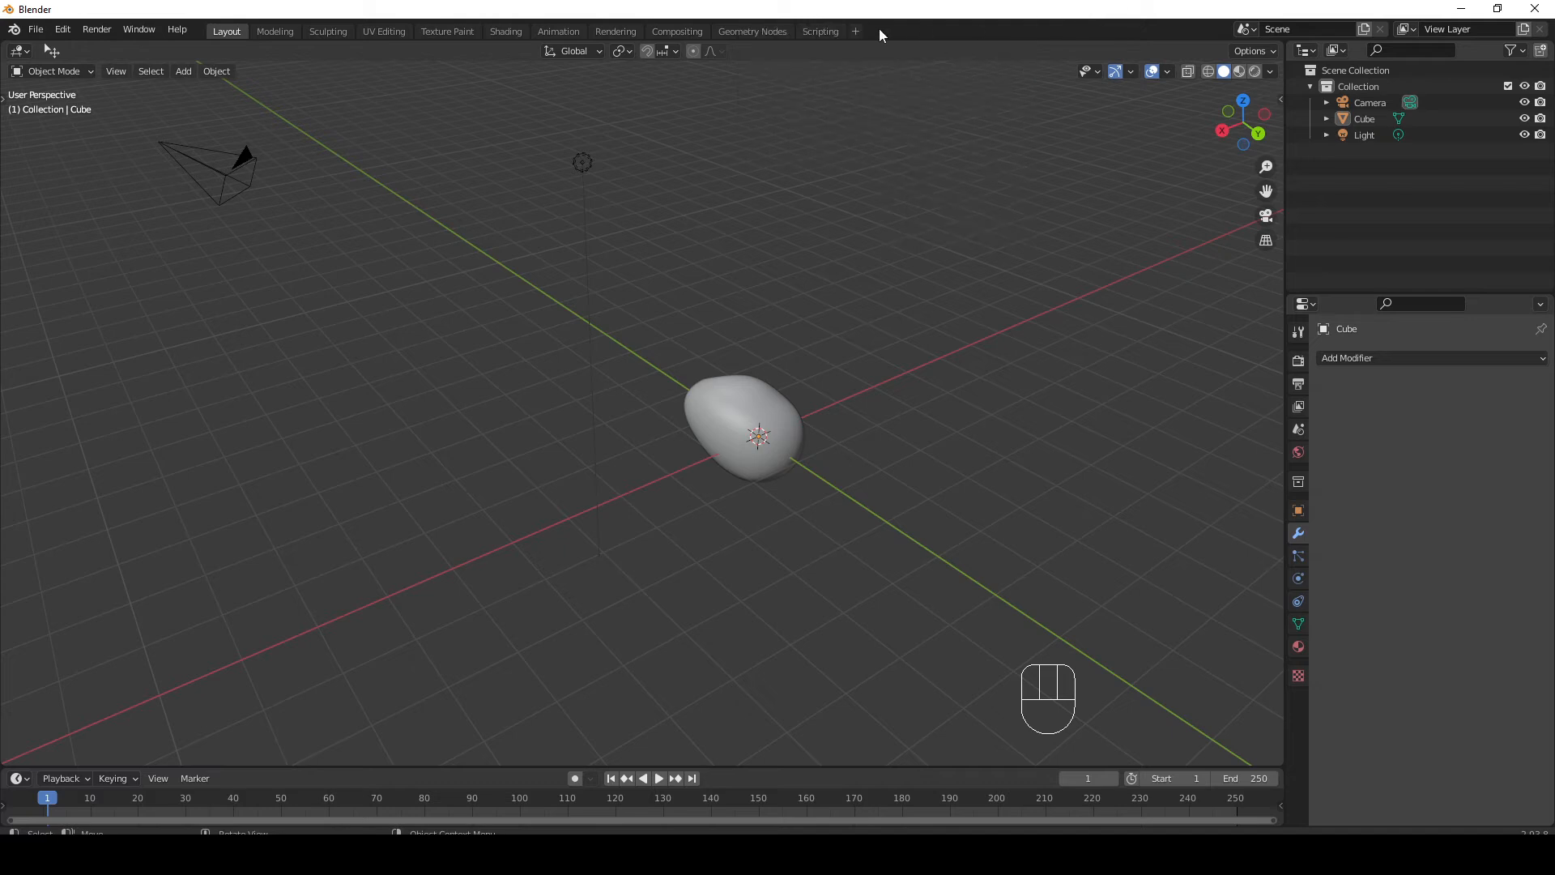
{"action": "left_click", "coordinate": [858, 31]}
{"action": "mouse_move", "coordinate": [809, 65]}
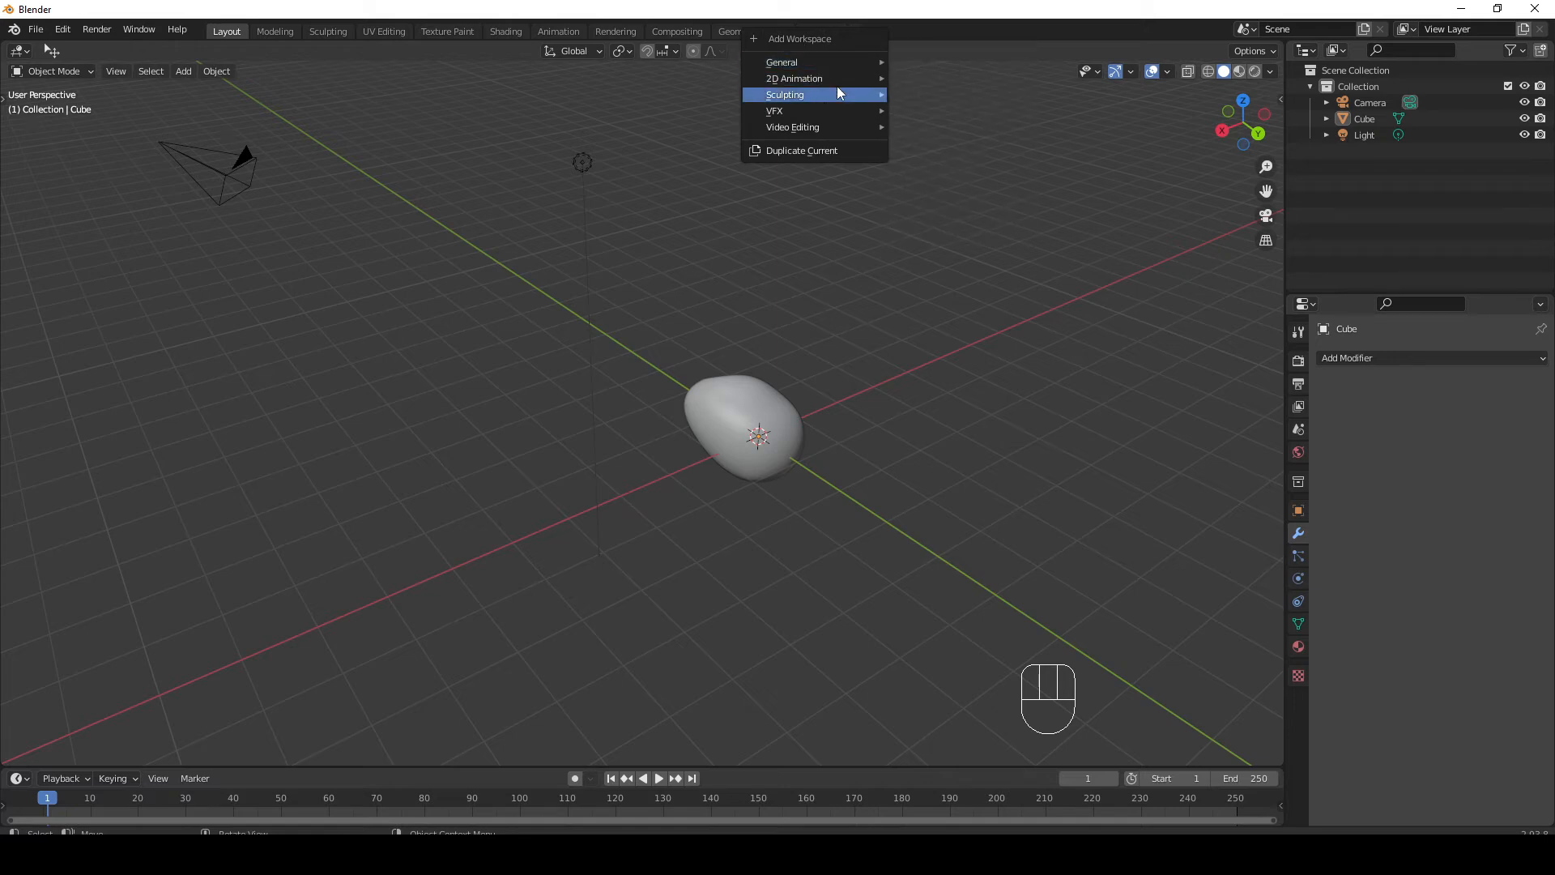
{"action": "mouse_move", "coordinate": [840, 85]}
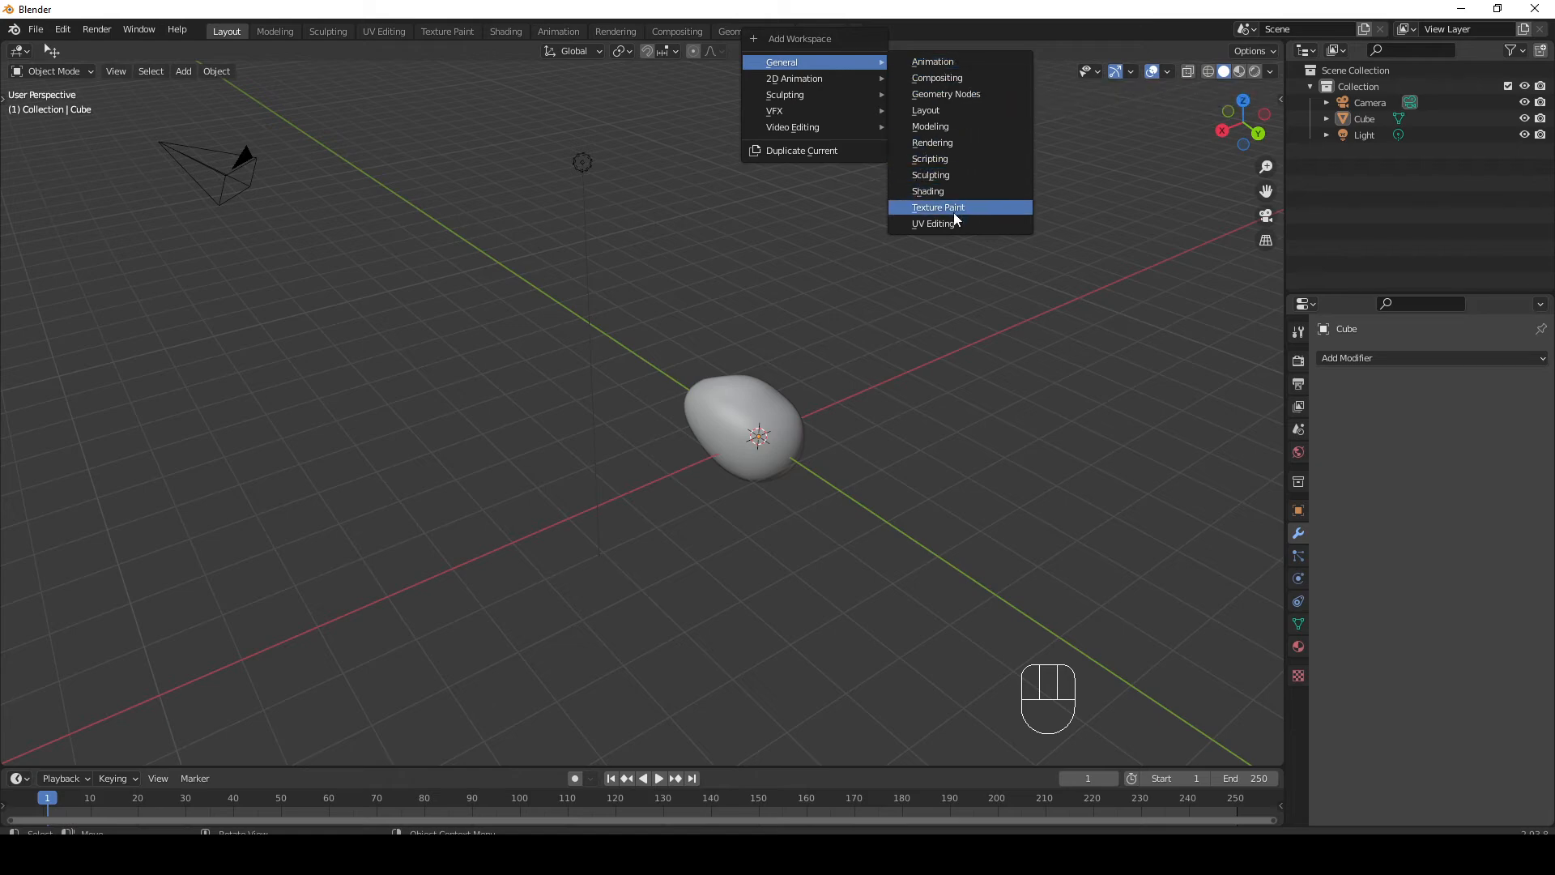
{"action": "left_click", "coordinate": [963, 110]}
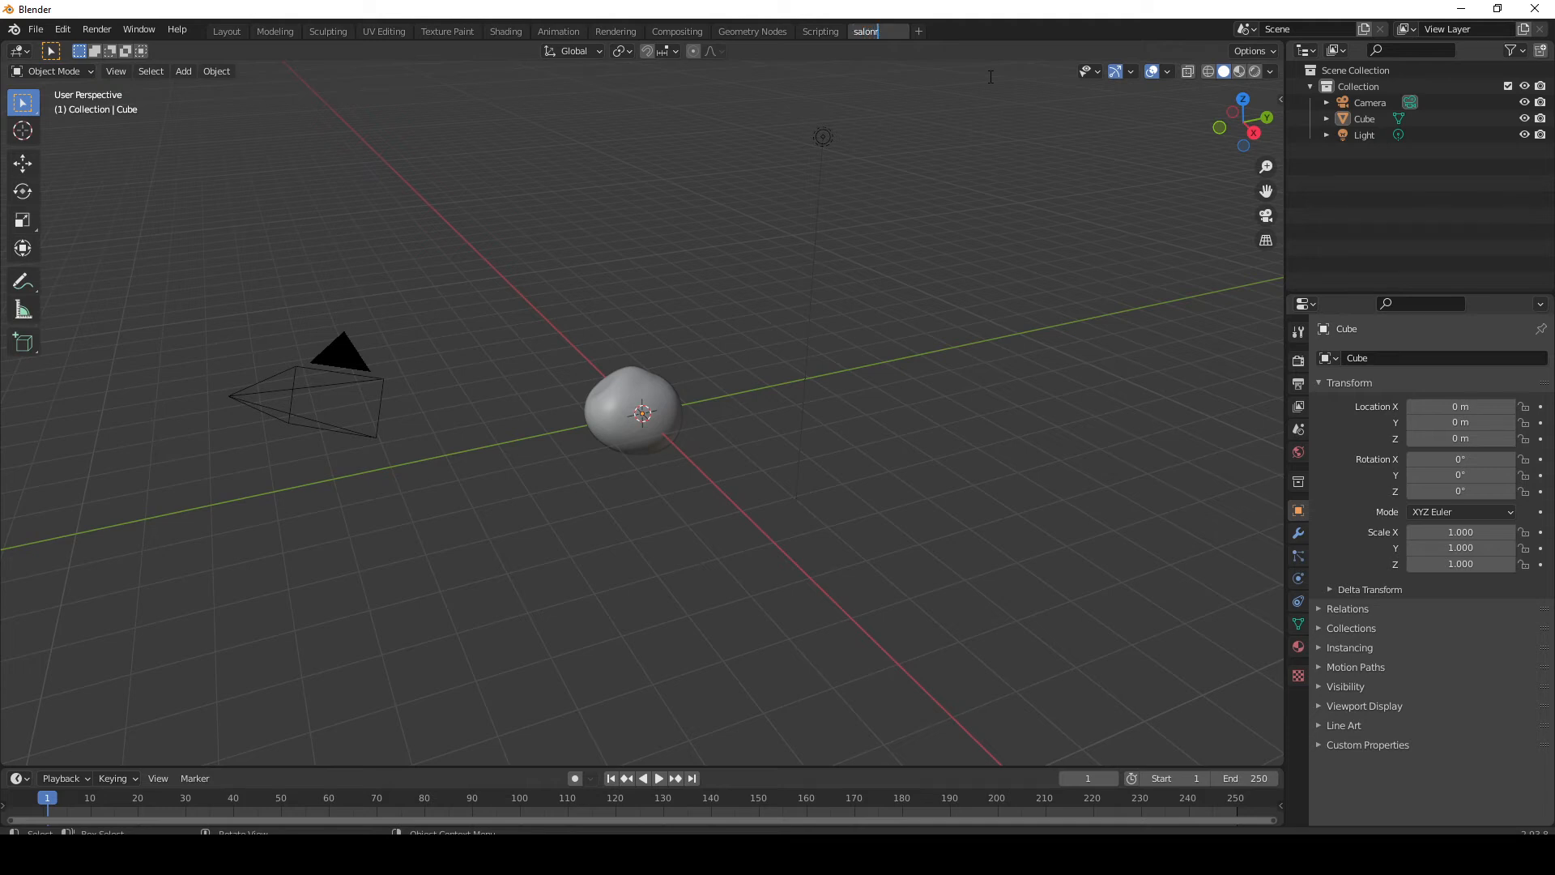
{"action": "key", "text": "Return"}
{"action": "double_click", "coordinate": [872, 28]}
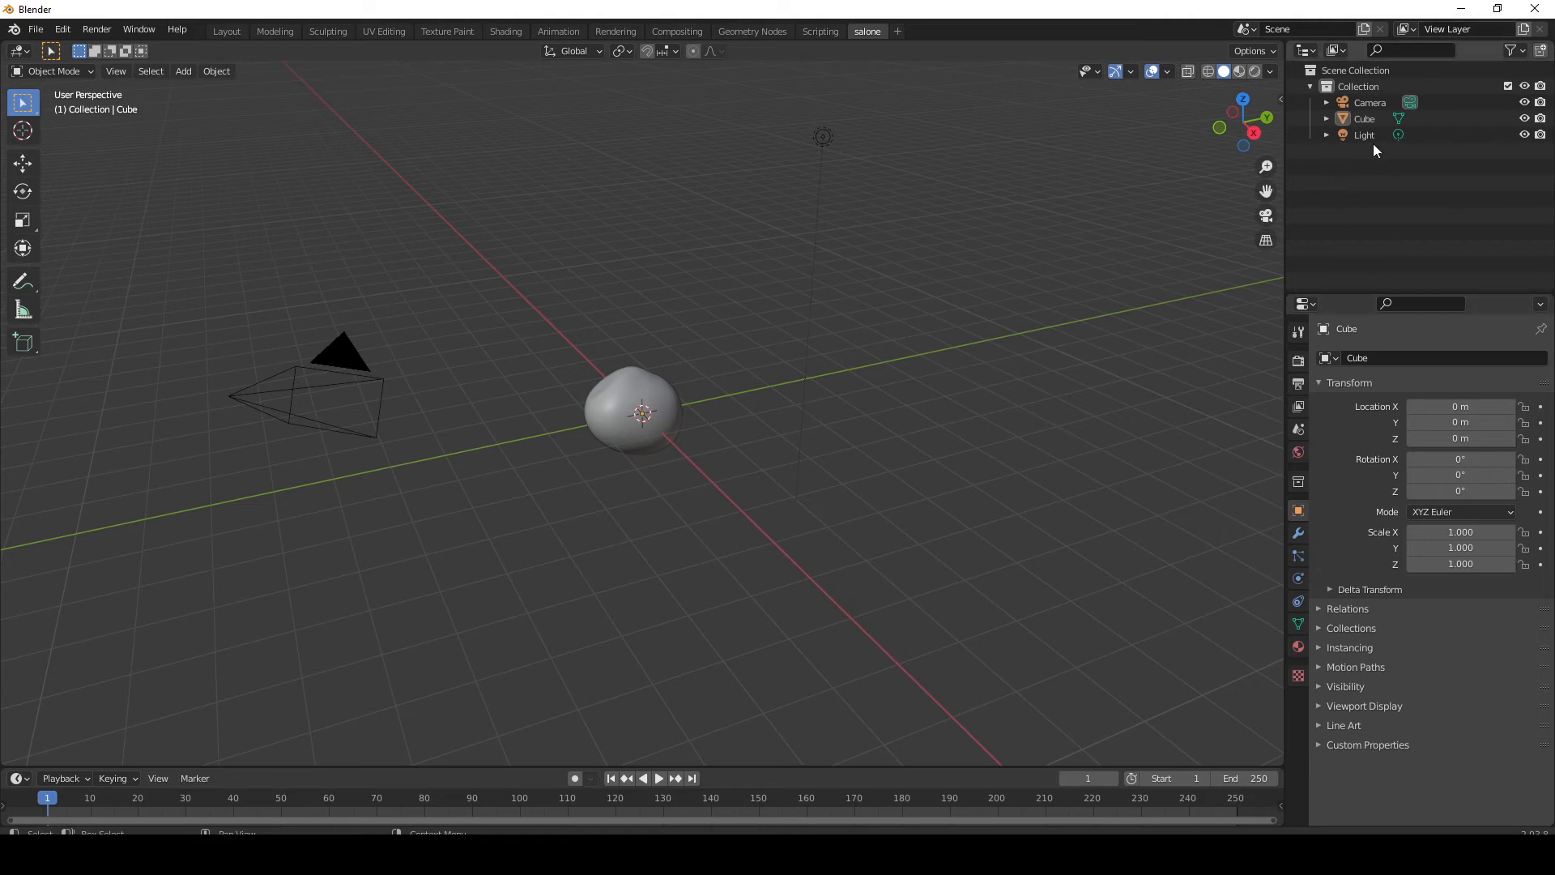
Change the Outliner area of the salone workspace to an Image Editor
{"action": "left_click", "coordinate": [1304, 51]}
{"action": "left_click", "coordinate": [1299, 55]}
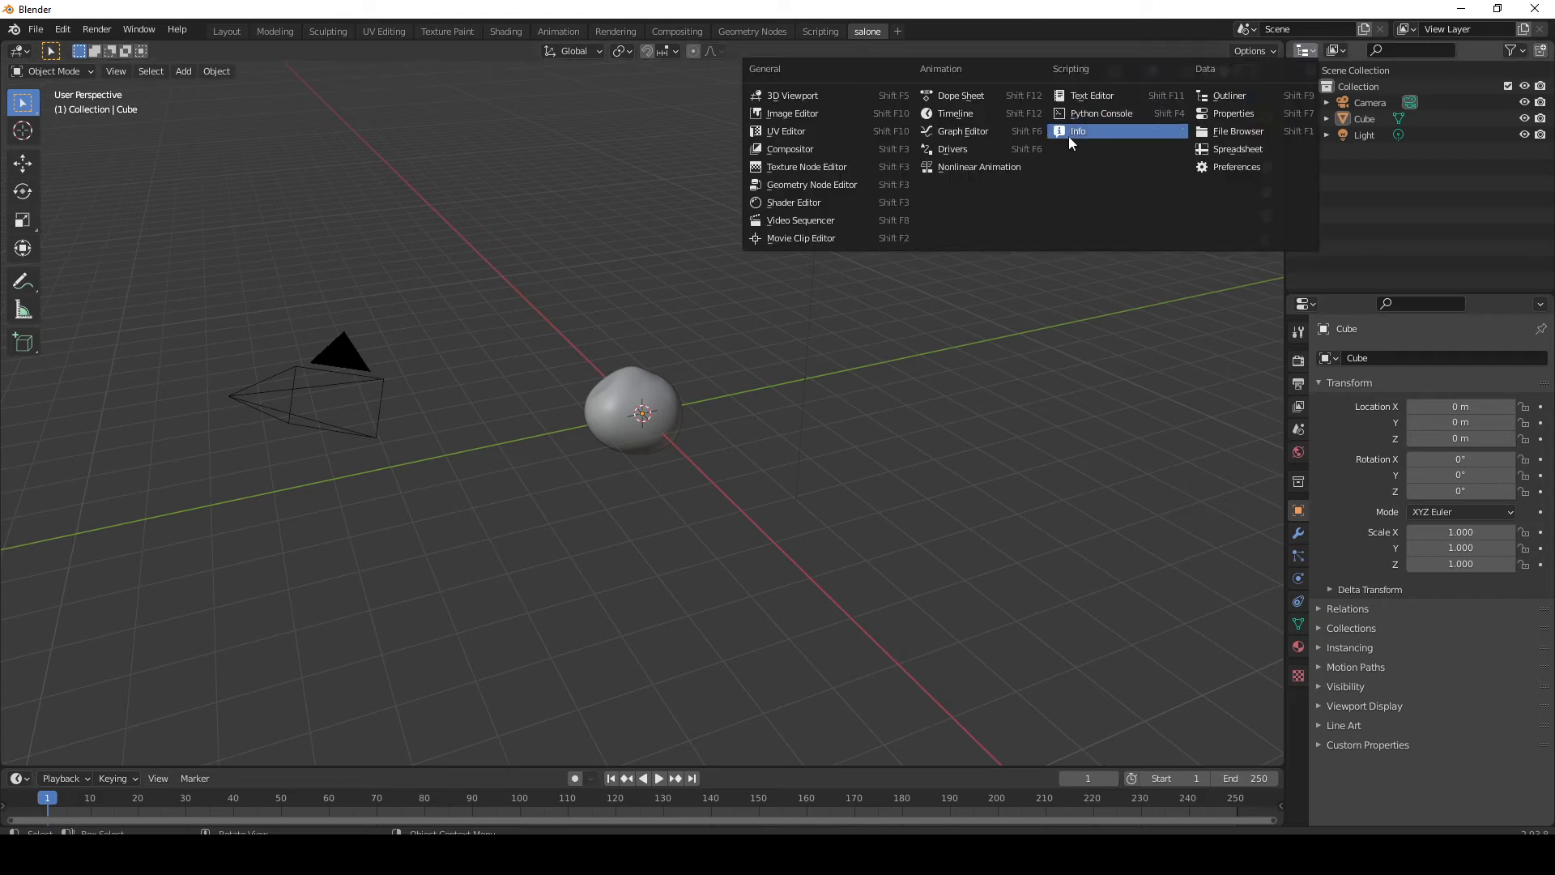
{"action": "left_click", "coordinate": [792, 114]}
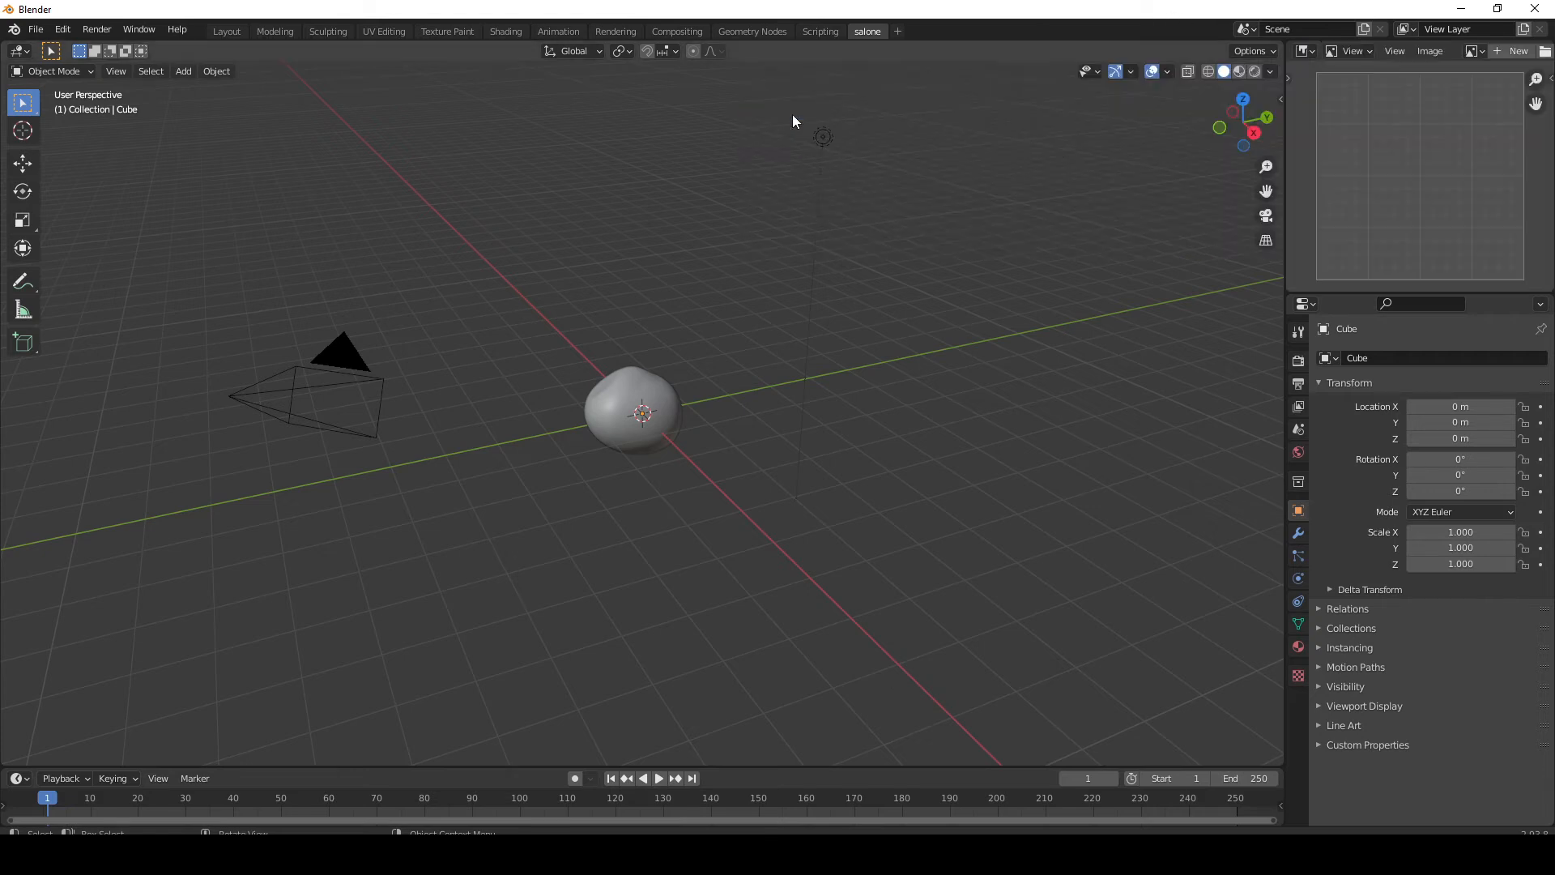
Open the image 02.PNG from the Downloads folder in the Image Editor and fit it in the area
{"action": "left_click", "coordinate": [1430, 51]}
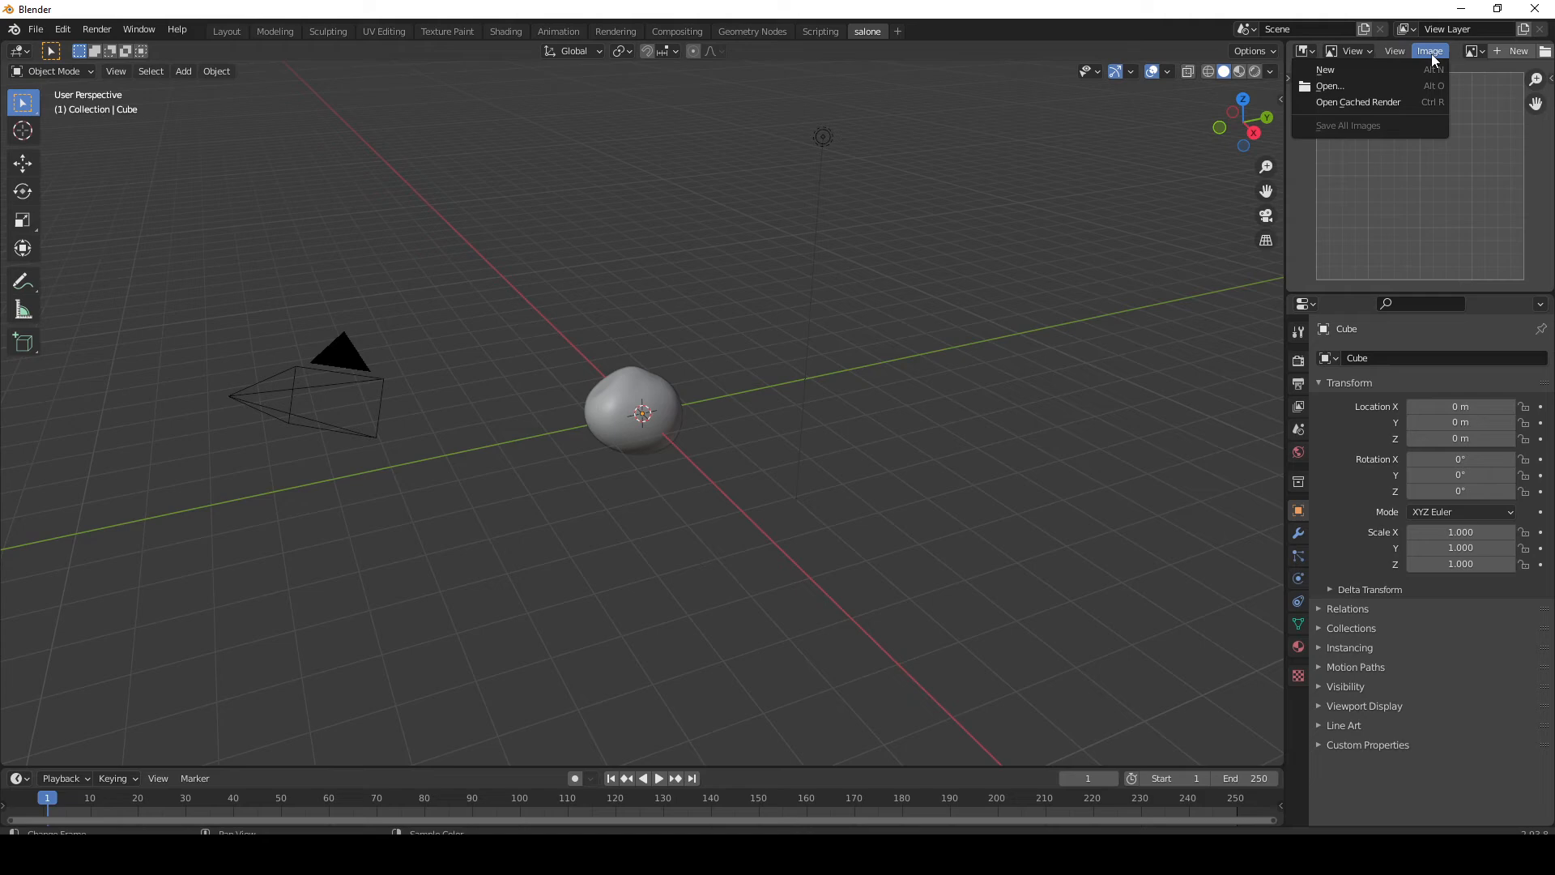
{"action": "left_click", "coordinate": [1370, 89]}
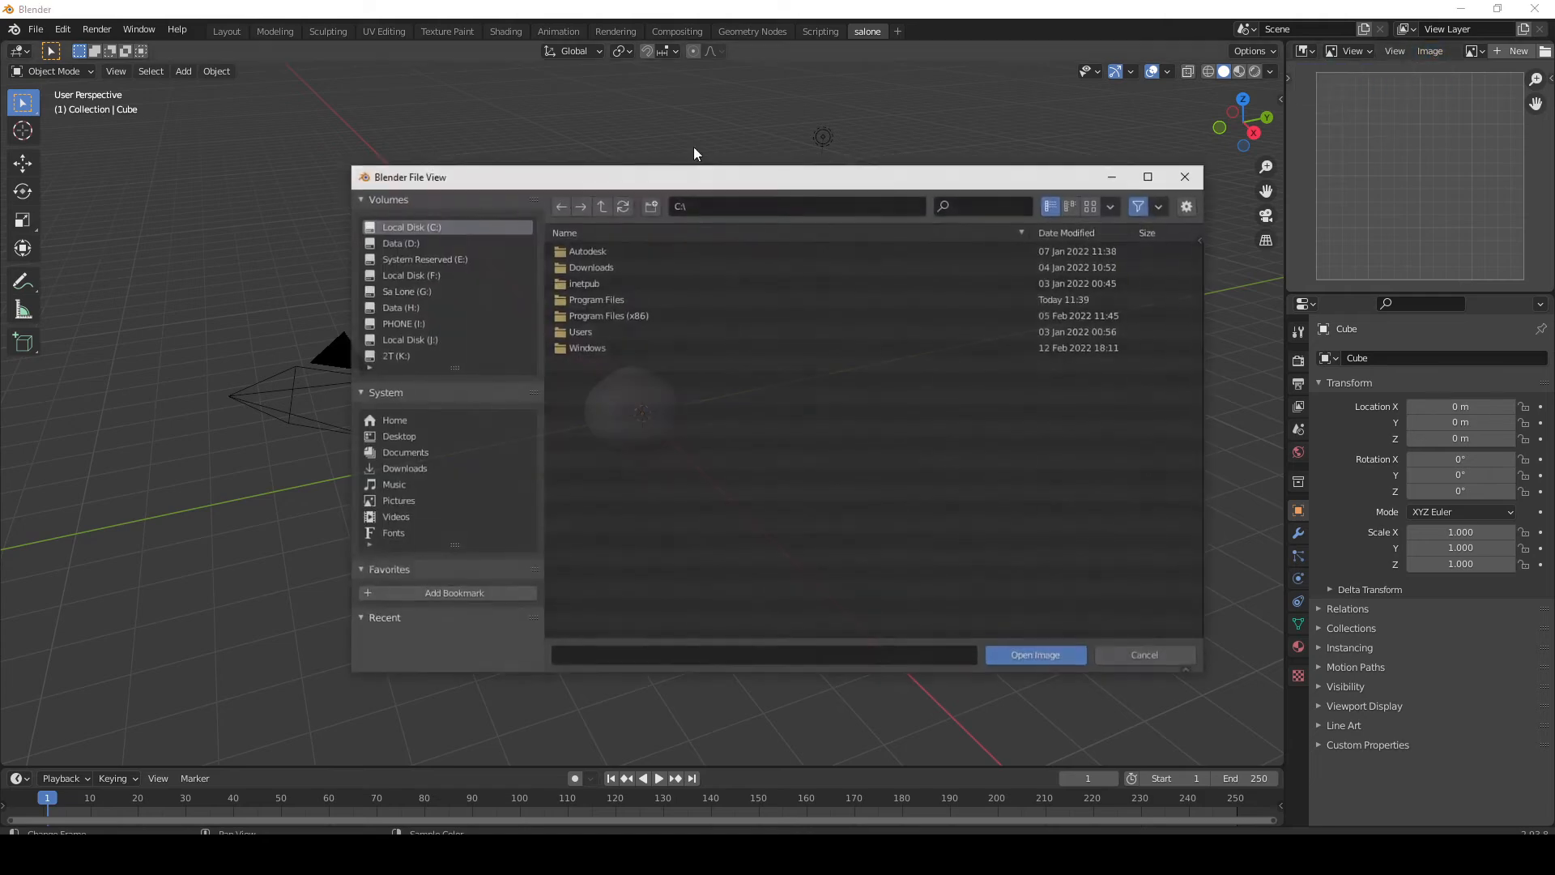
{"action": "left_click", "coordinate": [405, 468]}
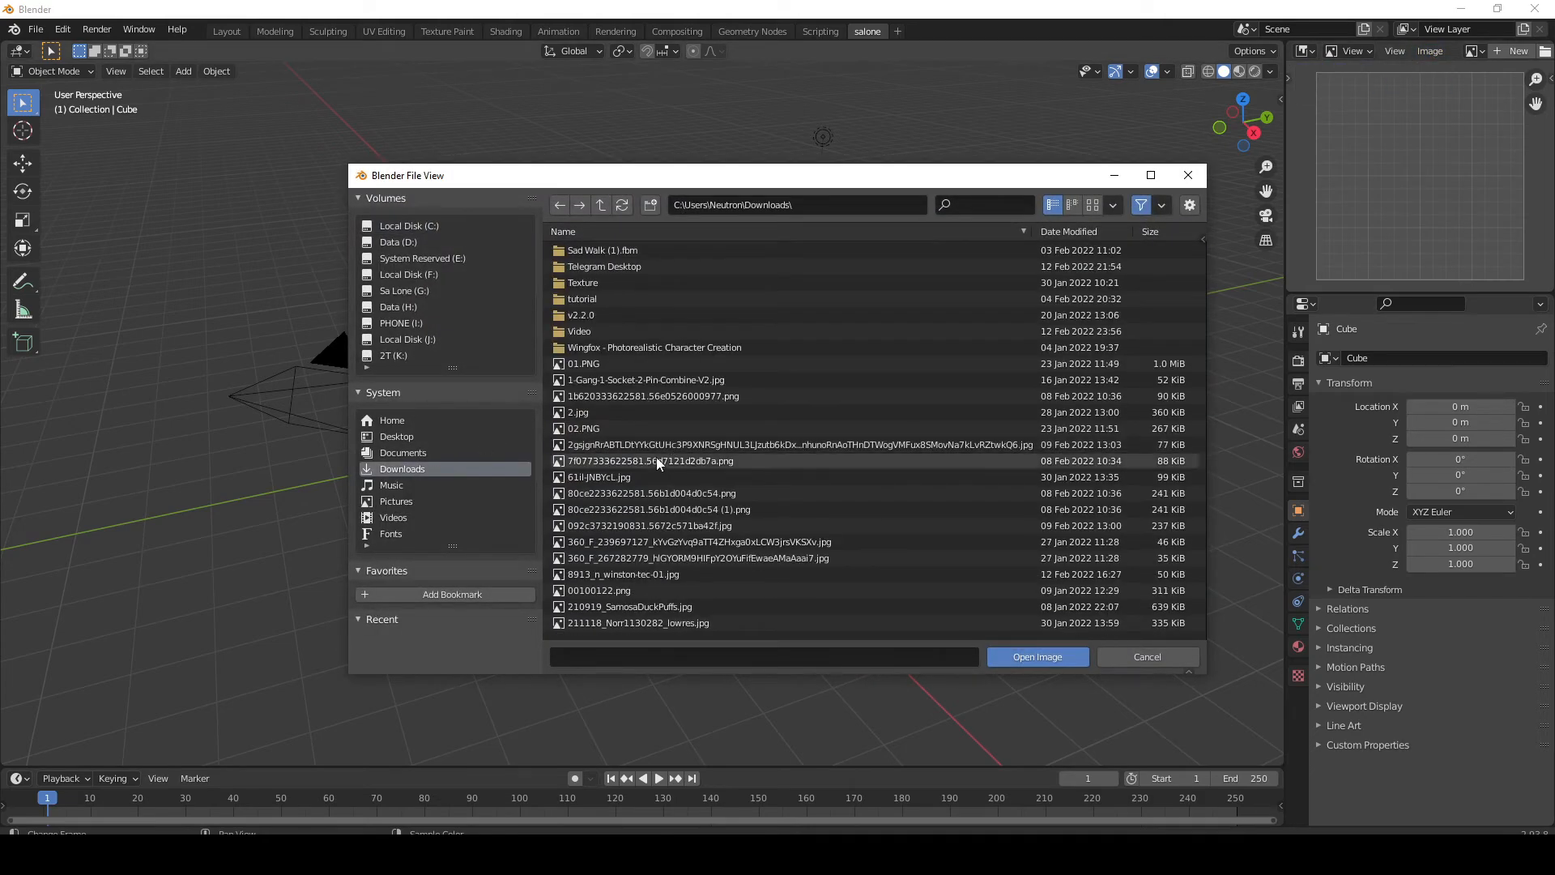
{"action": "left_click", "coordinate": [641, 429]}
{"action": "double_click", "coordinate": [641, 429]}
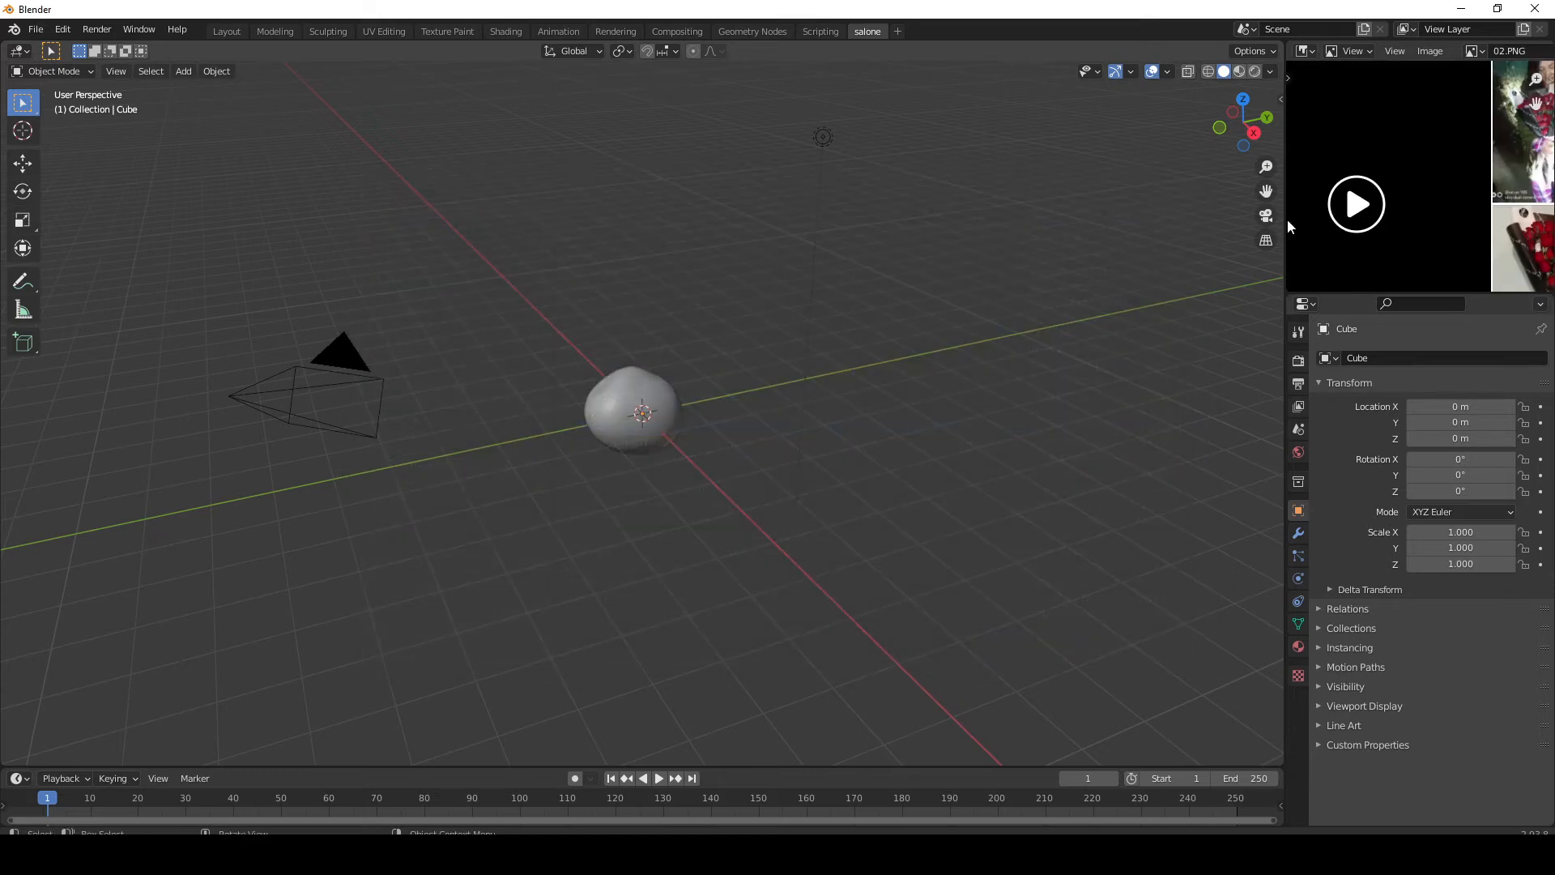
{"action": "scroll", "coordinate": [1494, 157], "scroll_direction": "down", "scroll_amount": 4}
{"action": "scroll", "coordinate": [1500, 153], "scroll_direction": "up", "scroll_amount": 2}
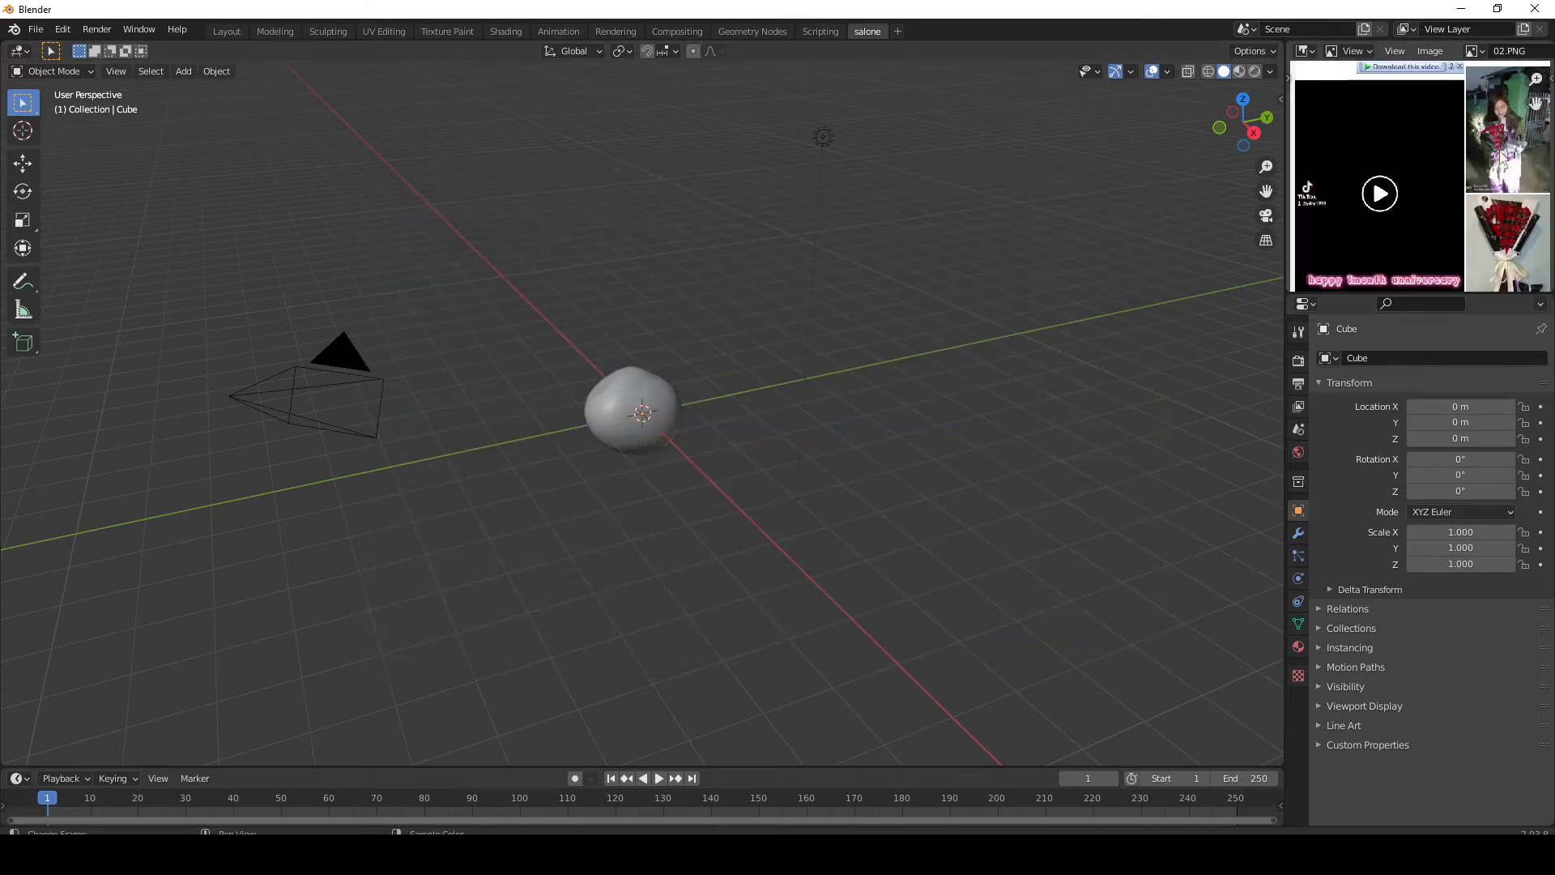
Start opening another image and show the unfiltered Downloads folder as thumbnails
{"action": "left_click", "coordinate": [1430, 50]}
{"action": "left_click", "coordinate": [1368, 97]}
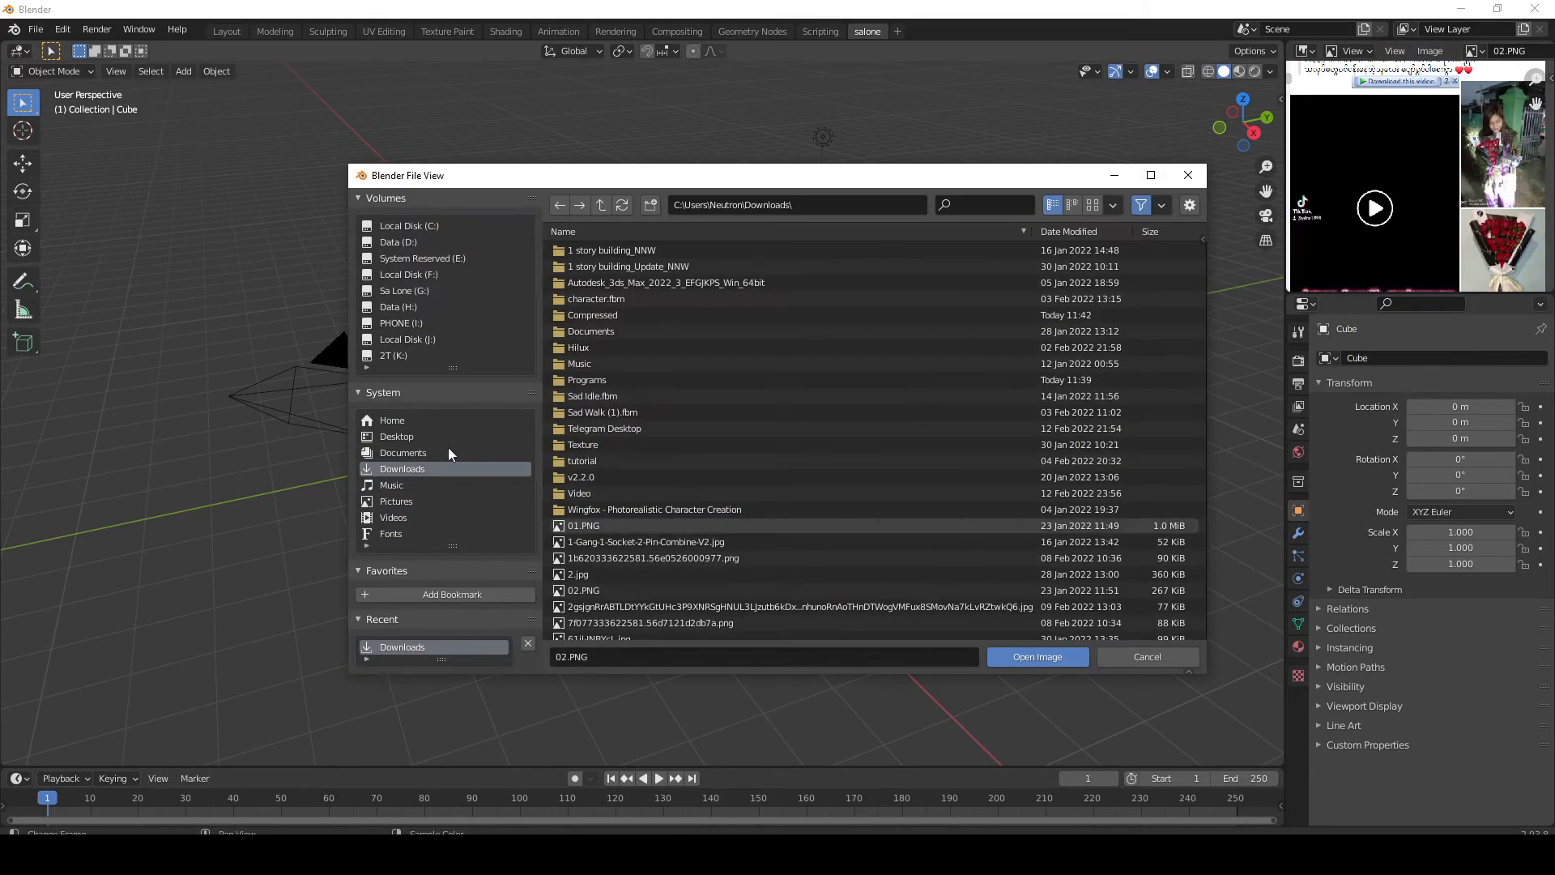
{"action": "left_click", "coordinate": [1141, 205]}
{"action": "left_click", "coordinate": [1161, 205]}
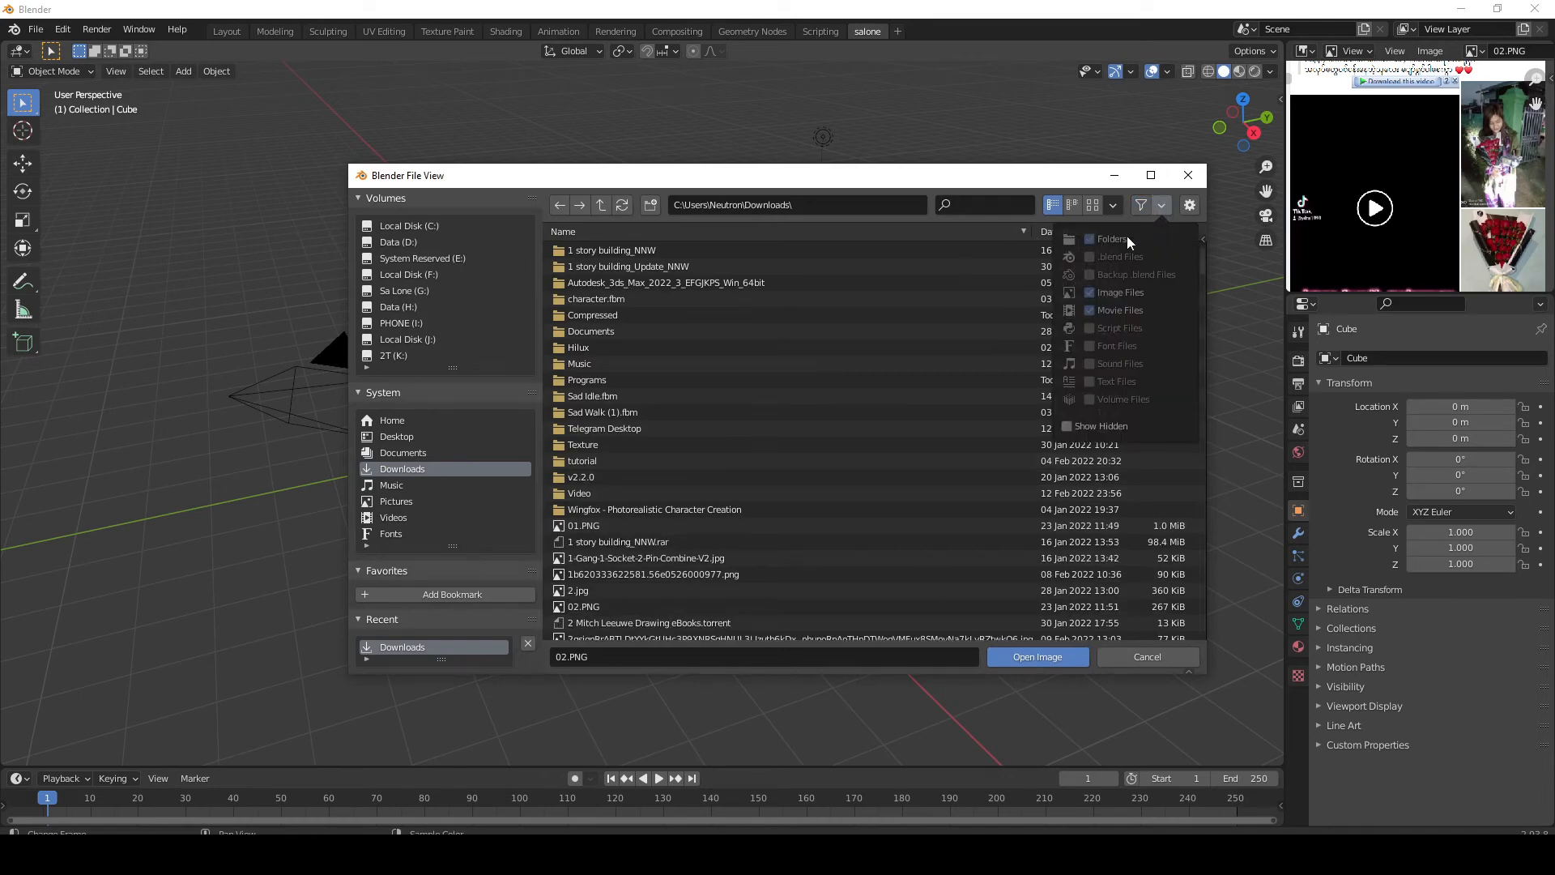
{"action": "left_click", "coordinate": [1114, 205]}
{"action": "left_click", "coordinate": [1114, 206]}
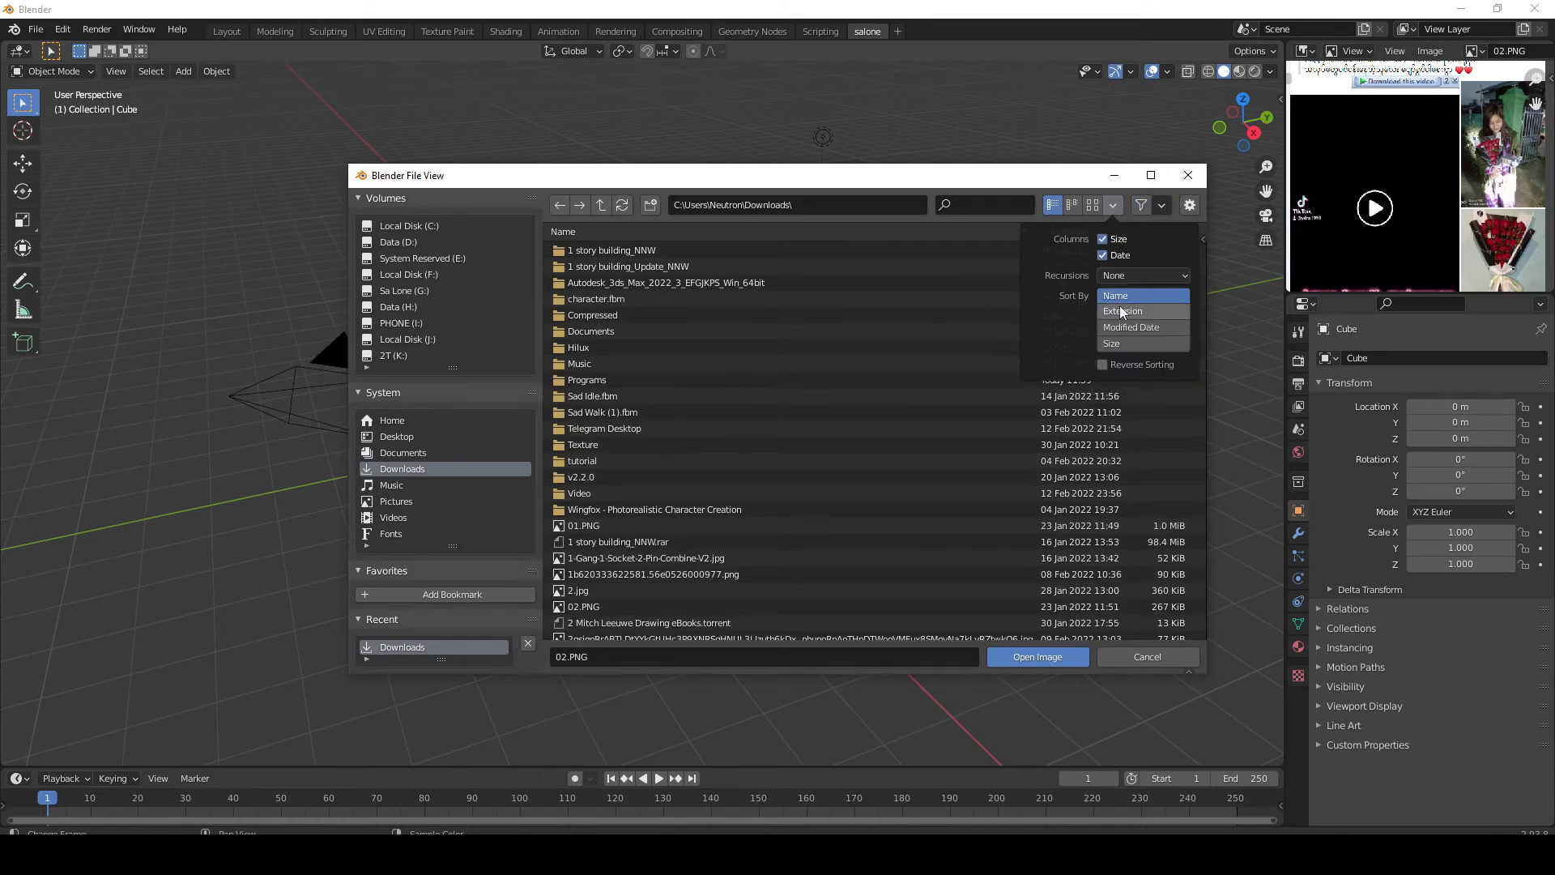
{"action": "left_click", "coordinate": [1093, 205]}
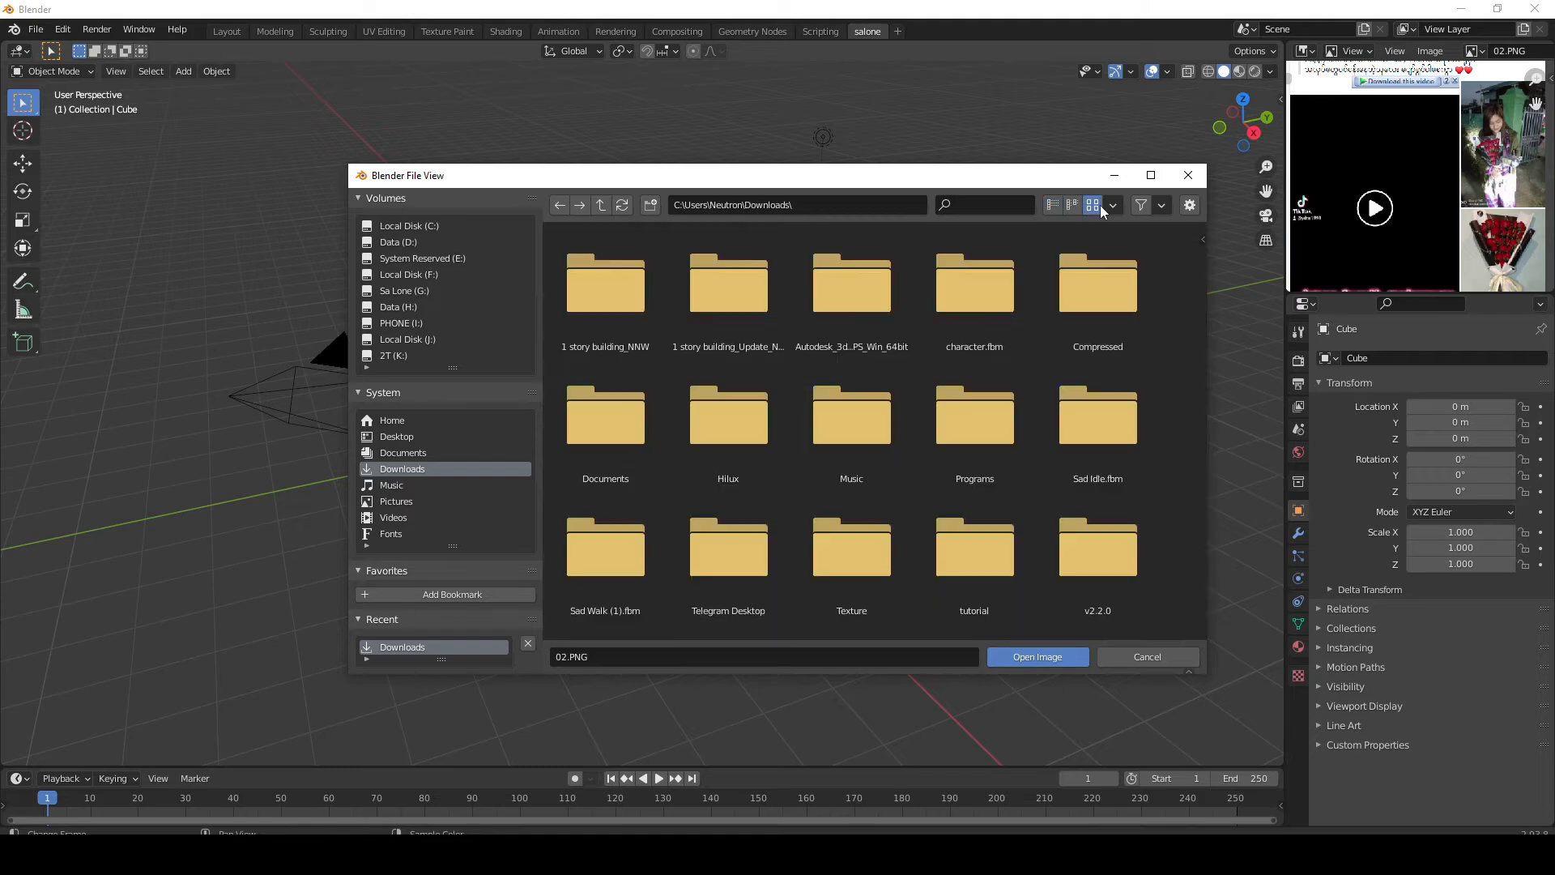
Open the penguin character sheet 80ce2233622581.56b1d004d0c54.png in the Image Editor
{"action": "scroll", "coordinate": [880, 406], "scroll_direction": "down", "scroll_amount": 8}
{"action": "scroll", "coordinate": [880, 407], "scroll_direction": "down", "scroll_amount": 5}
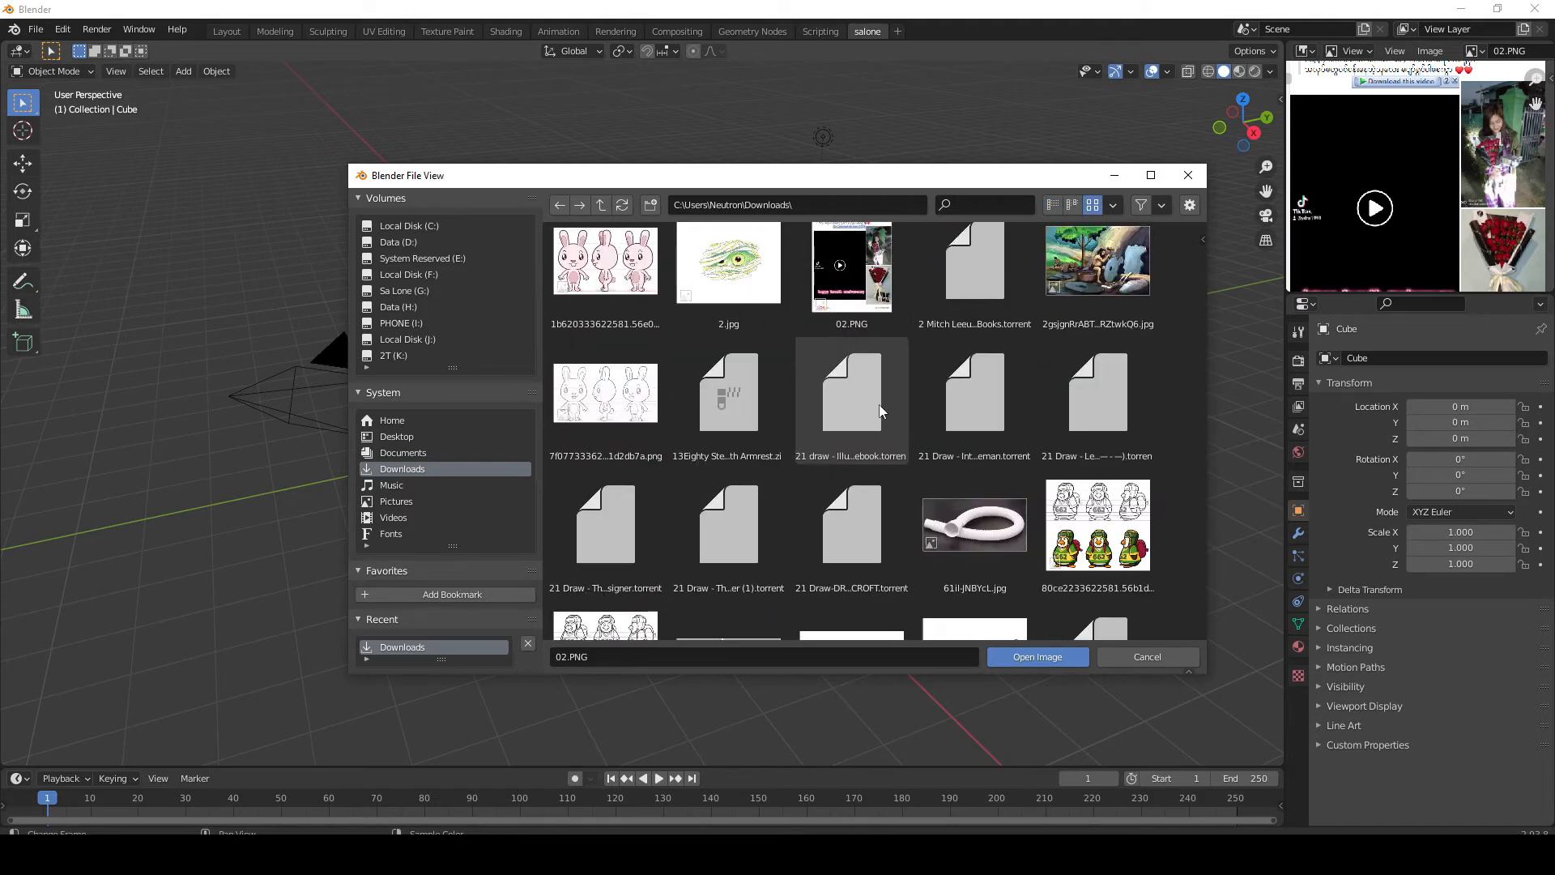
{"action": "double_click", "coordinate": [1094, 494]}
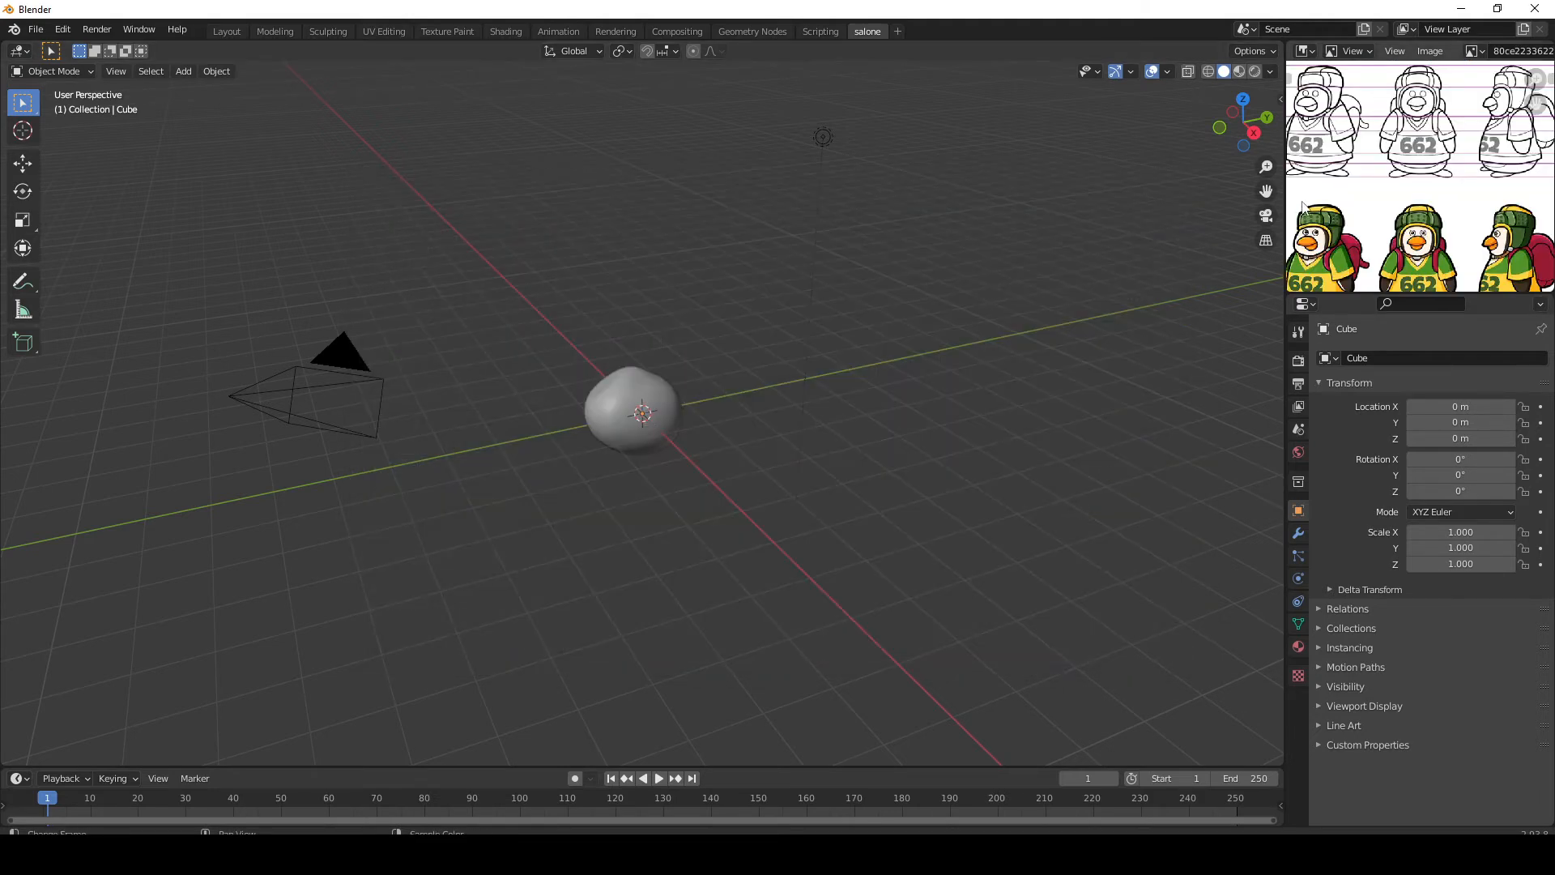
Enlarge the Image Editor area in width and height and zoom out to fit the whole penguin sheet
{"action": "left_click_drag", "start_coordinate": [1286, 196], "coordinate": [1090, 196]}
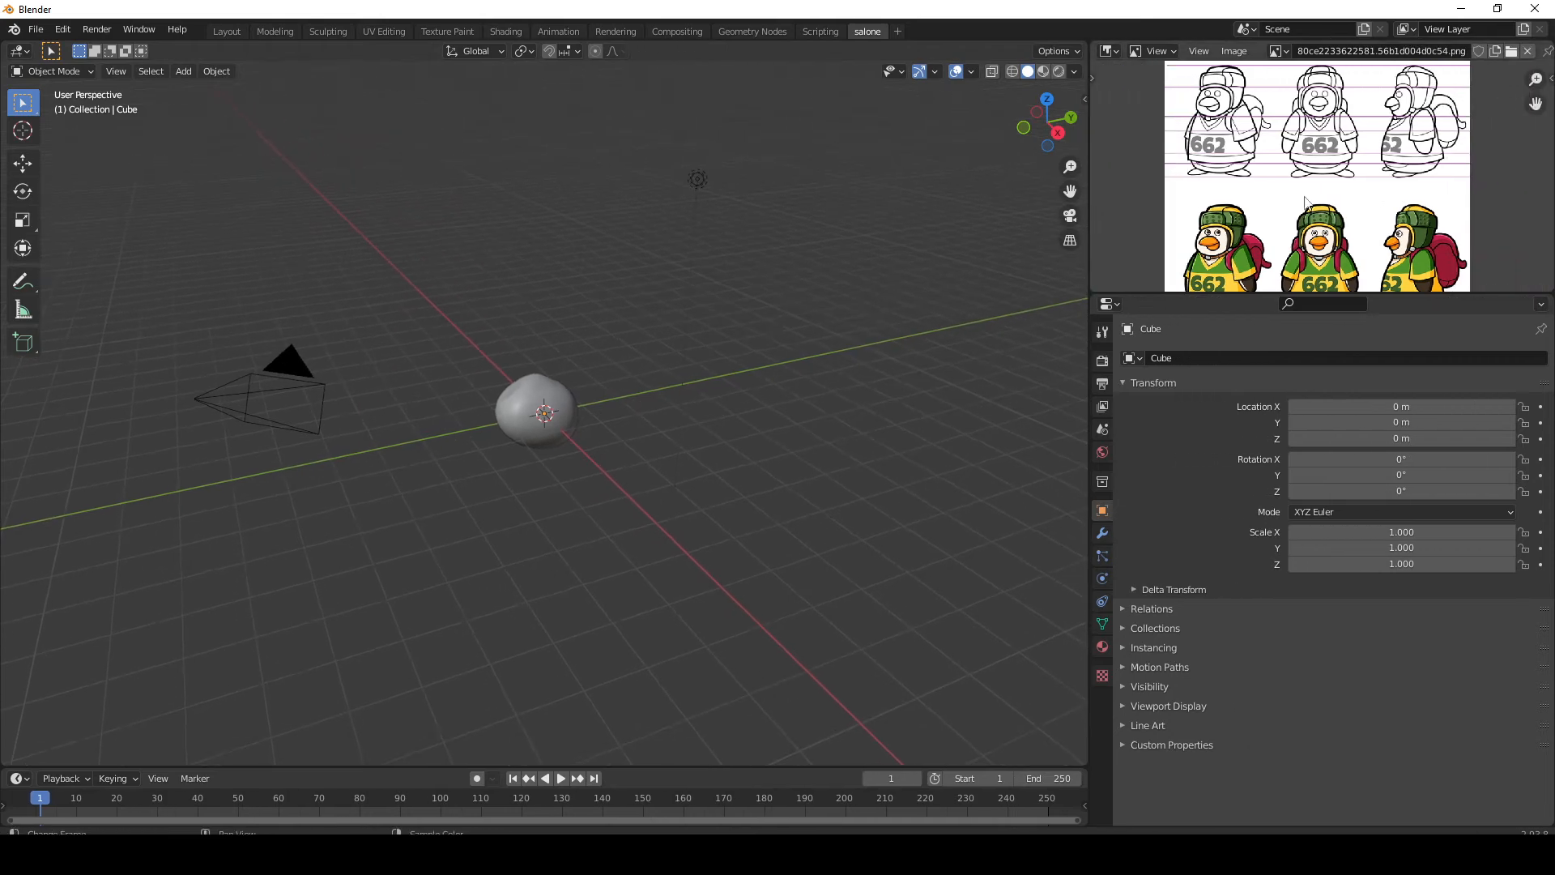
{"action": "scroll", "coordinate": [1317, 158], "scroll_direction": "down", "scroll_amount": 3}
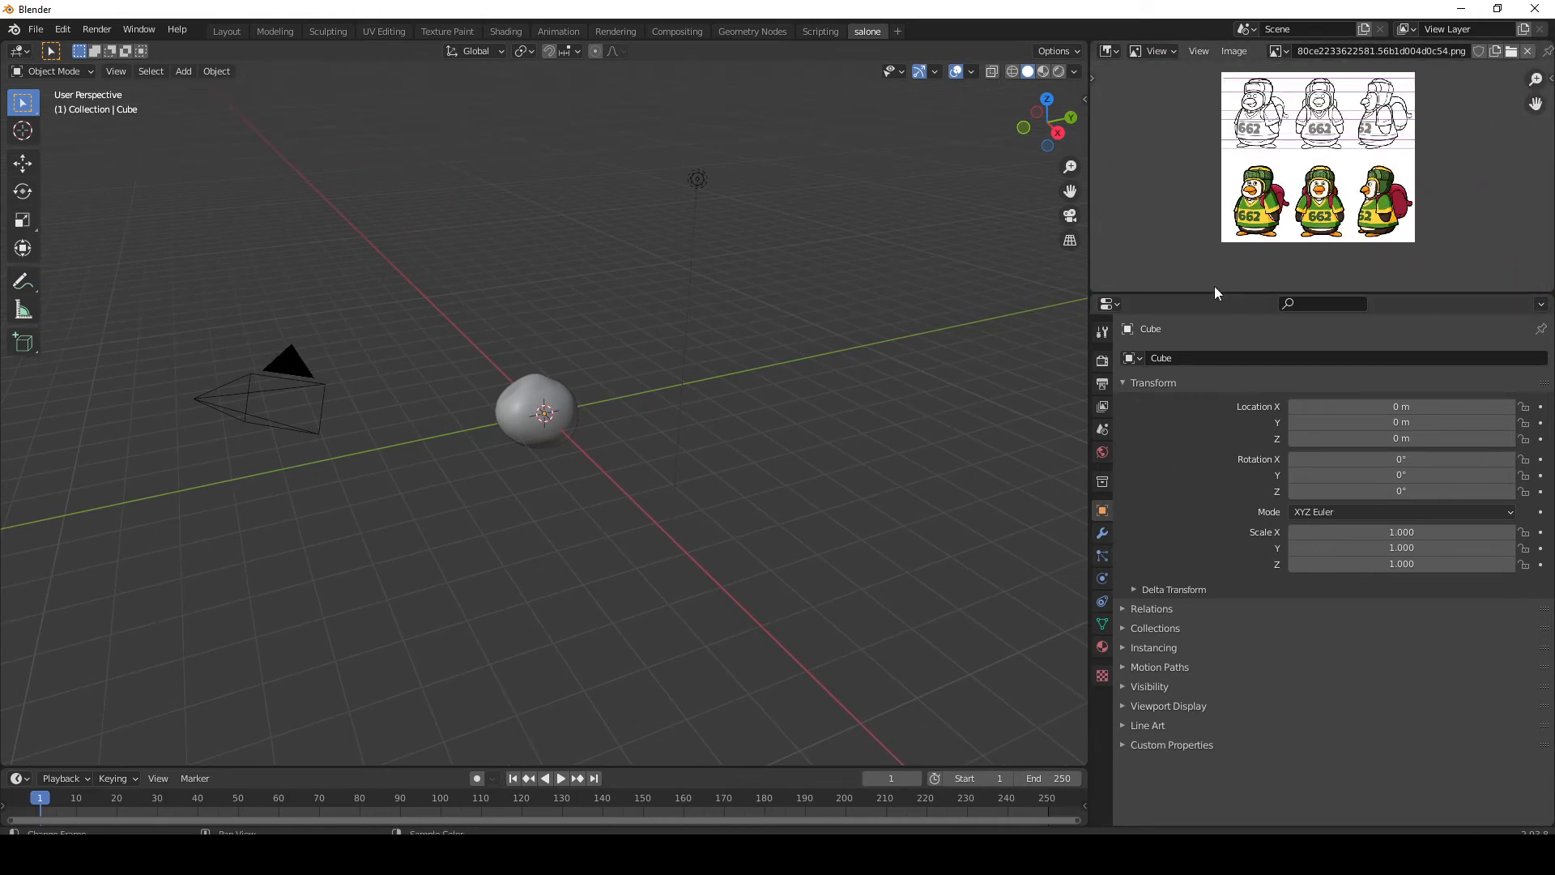
{"action": "left_click_drag", "start_coordinate": [1218, 294], "coordinate": [1218, 397]}
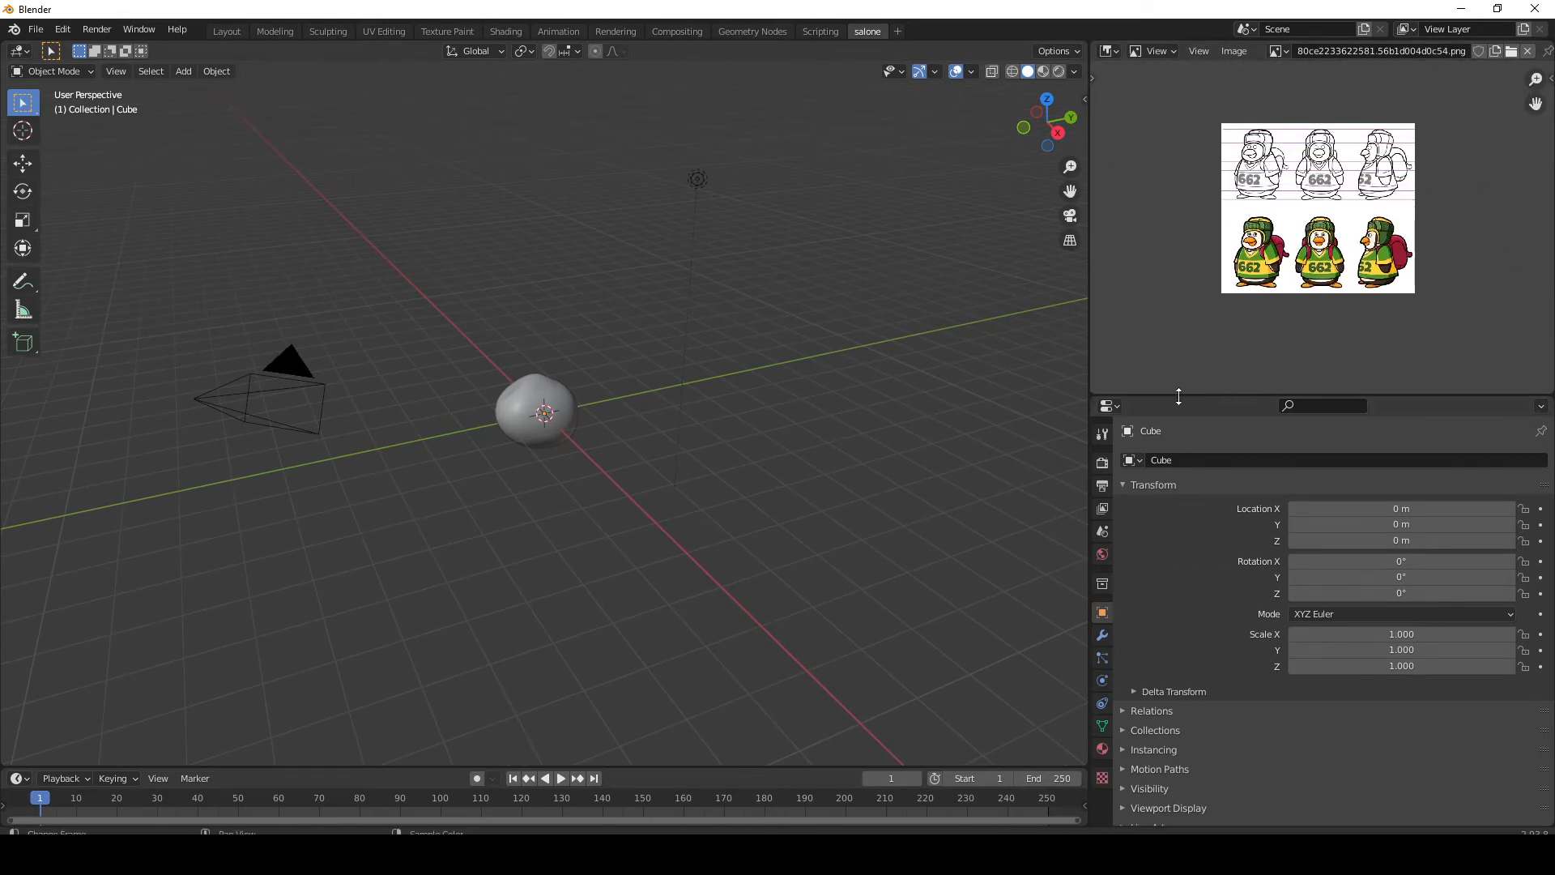
{"action": "left_click_drag", "start_coordinate": [1093, 364], "coordinate": [1132, 368]}
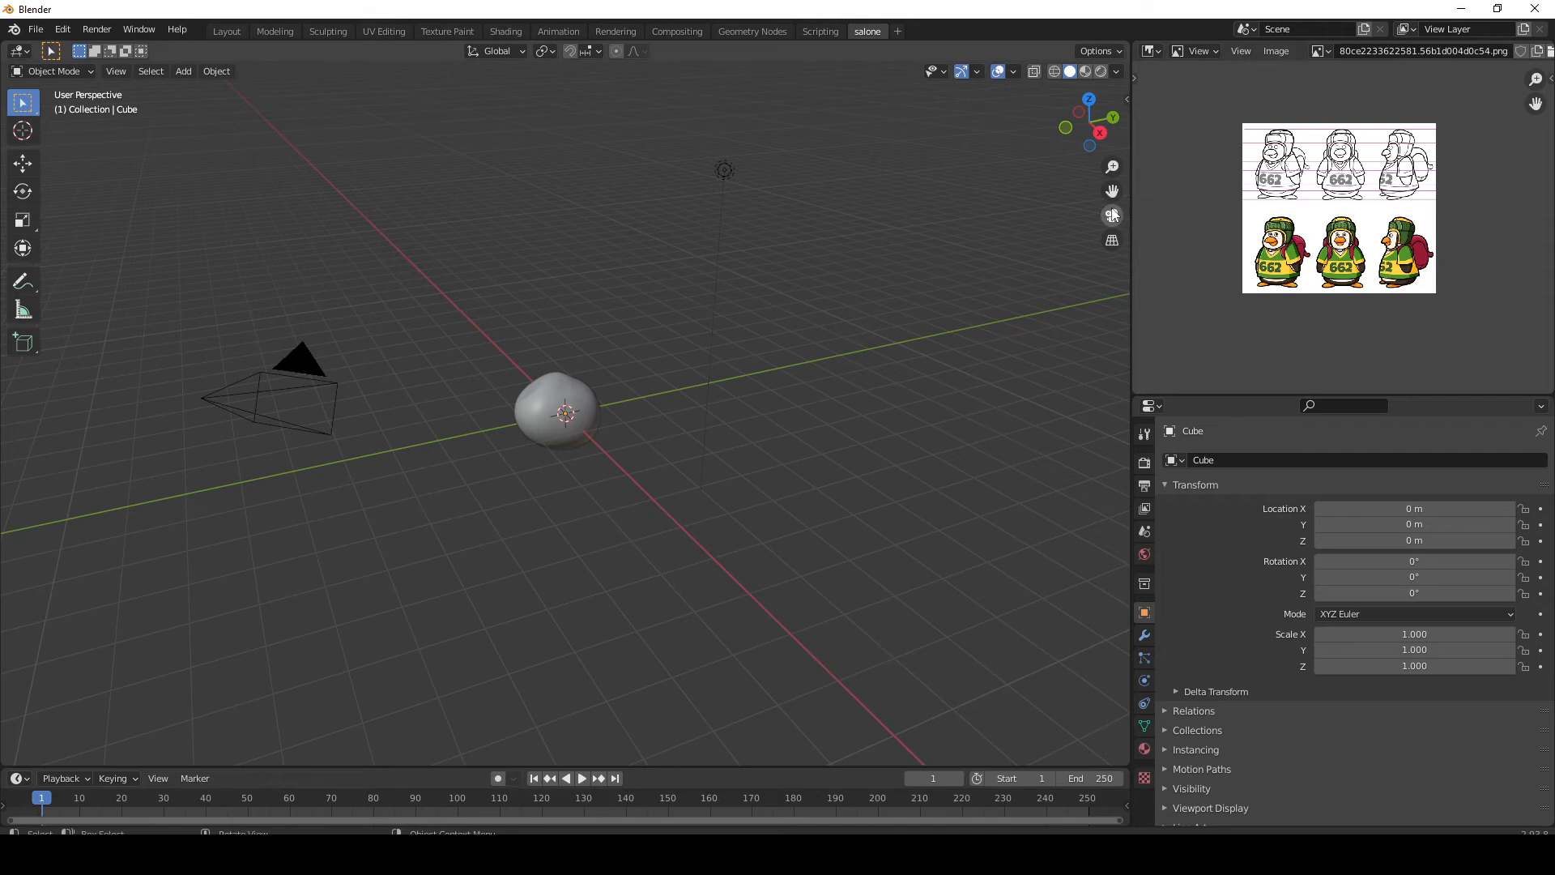
Change the Image Editor area to a 3D Viewport and split it into two stacked viewports
{"action": "left_click", "coordinate": [1153, 52]}
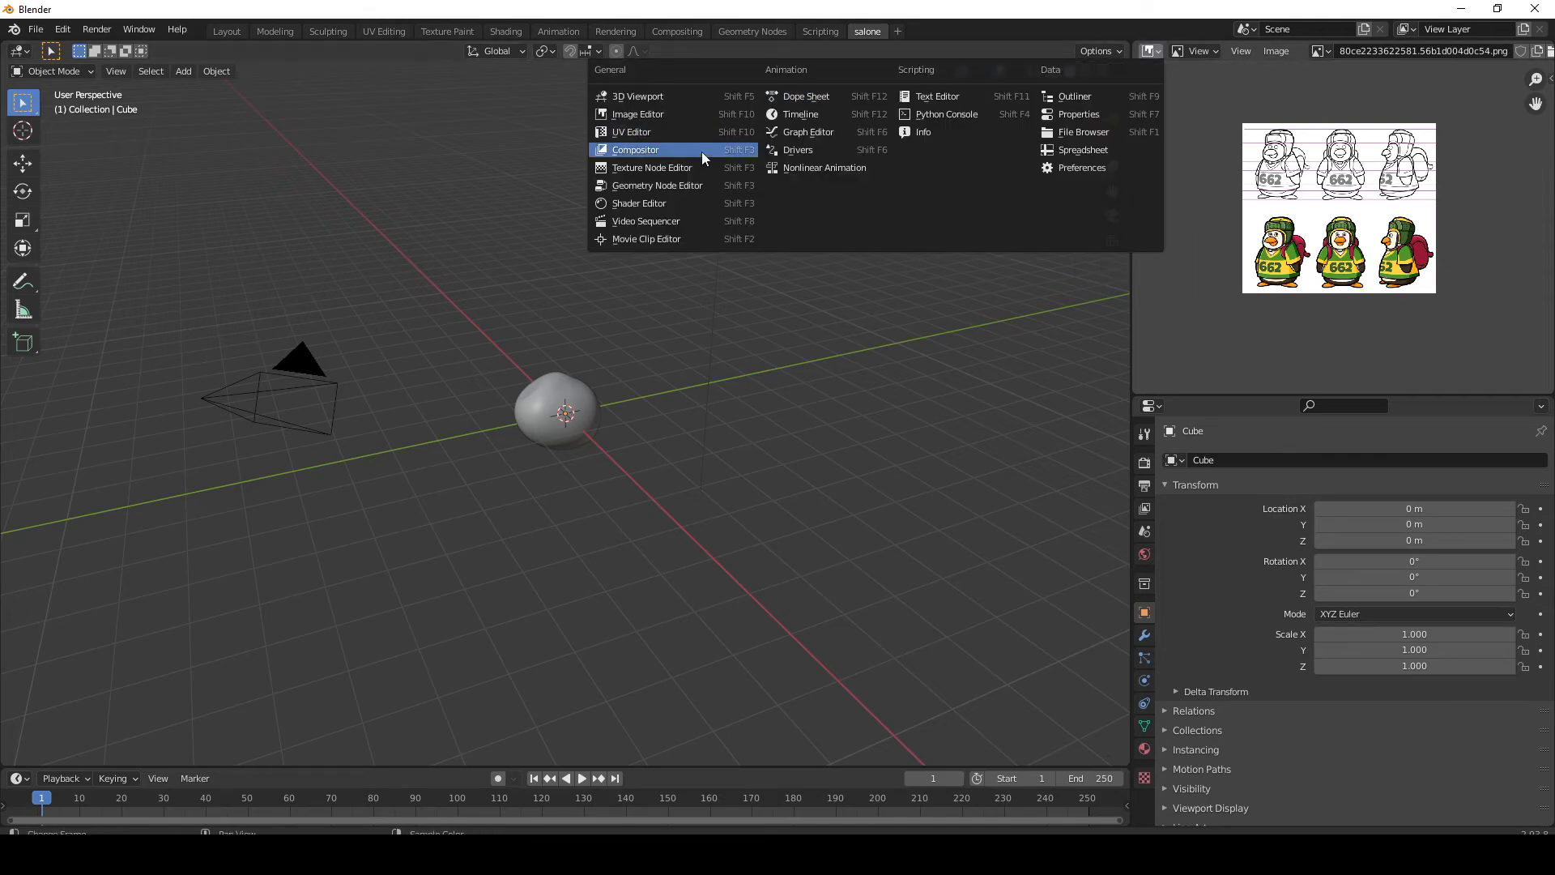
{"action": "left_click", "coordinate": [699, 97]}
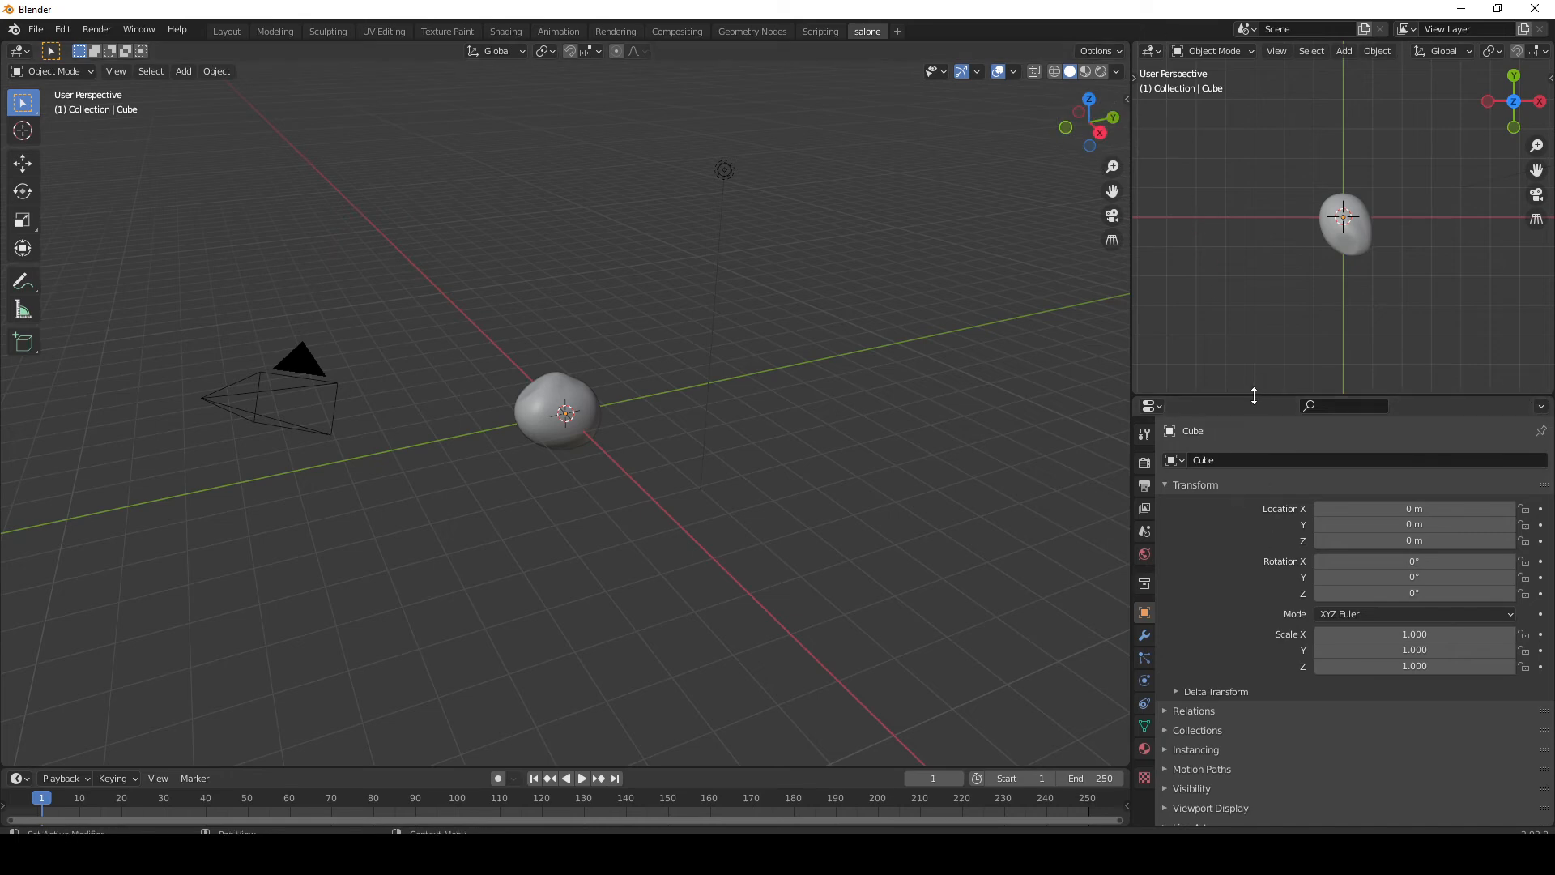
{"action": "right_click", "coordinate": [1178, 395]}
{"action": "left_click_drag", "start_coordinate": [1137, 391], "coordinate": [1225, 284]}
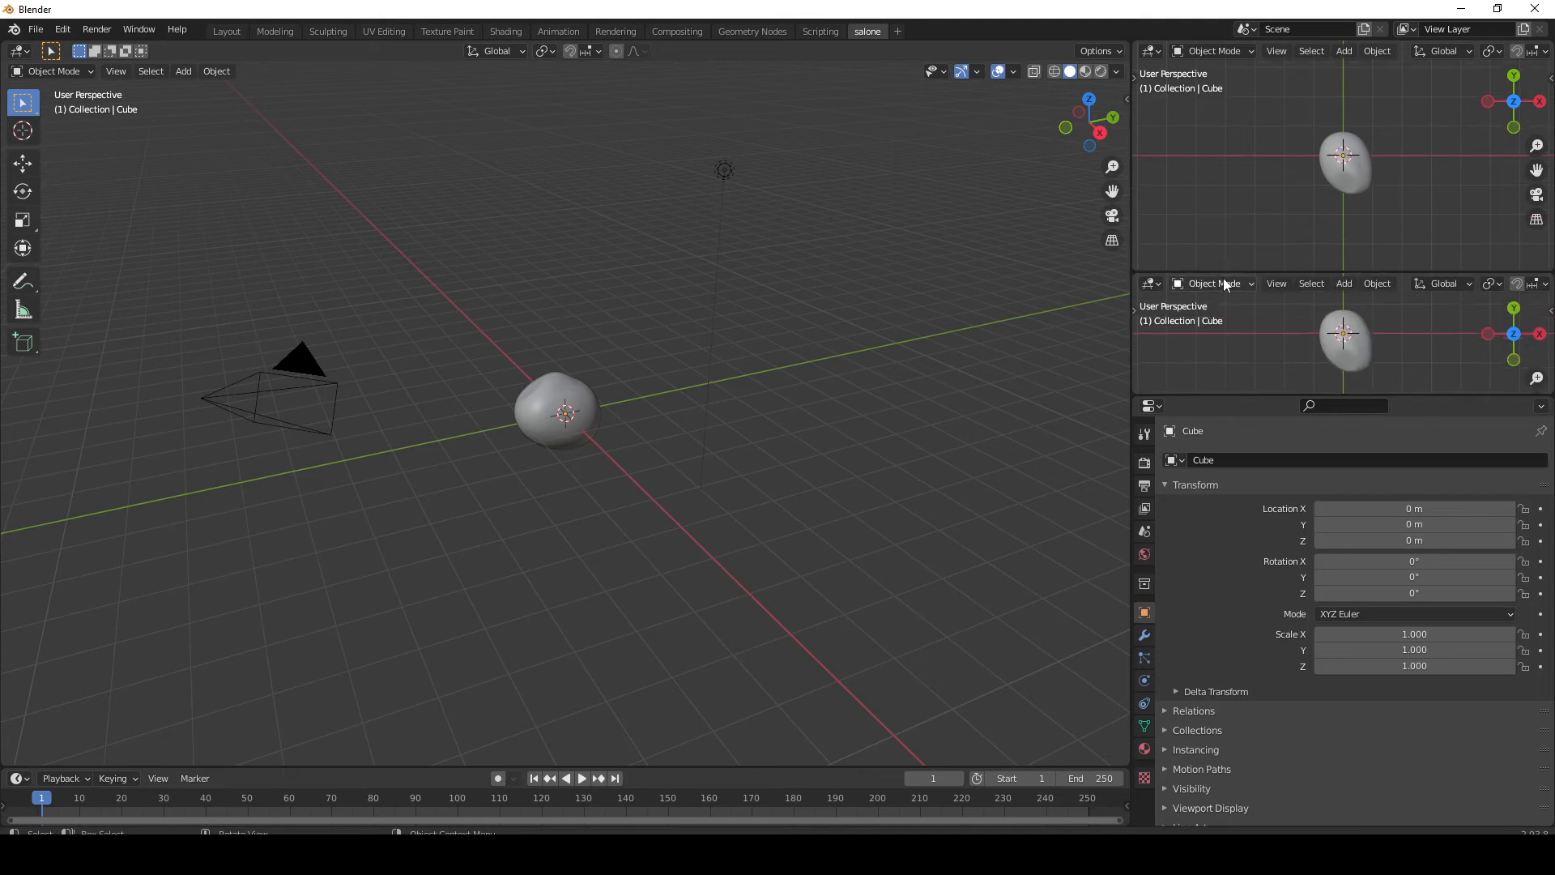
Join the two small stacked viewports, and extend the joined viewport over the Properties editor below
{"action": "right_click", "coordinate": [1220, 271]}
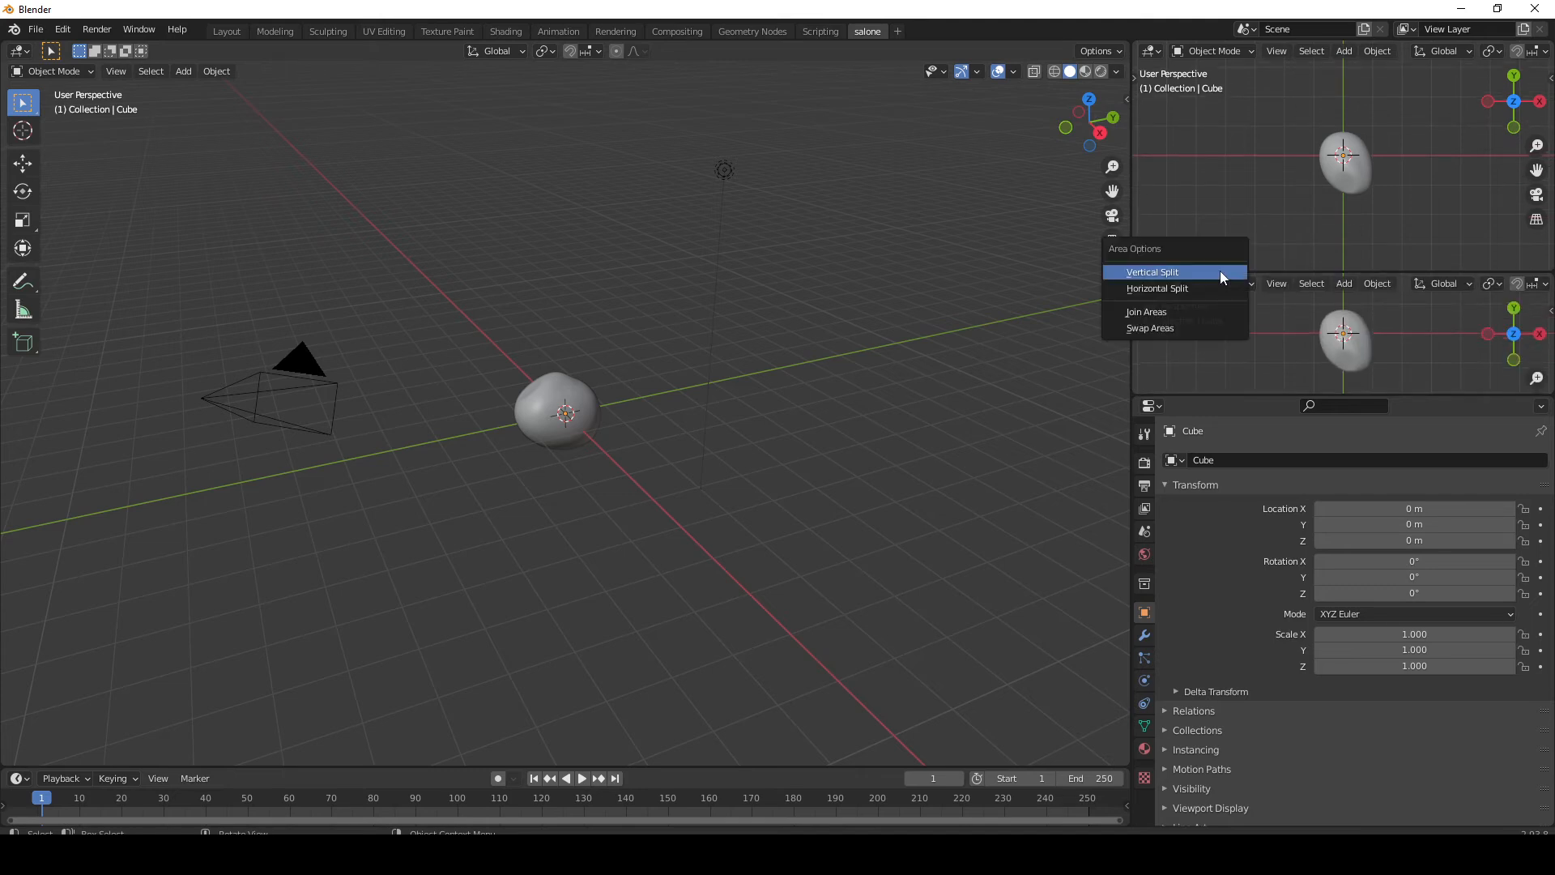
{"action": "left_click", "coordinate": [1202, 312]}
{"action": "left_click", "coordinate": [1203, 359]}
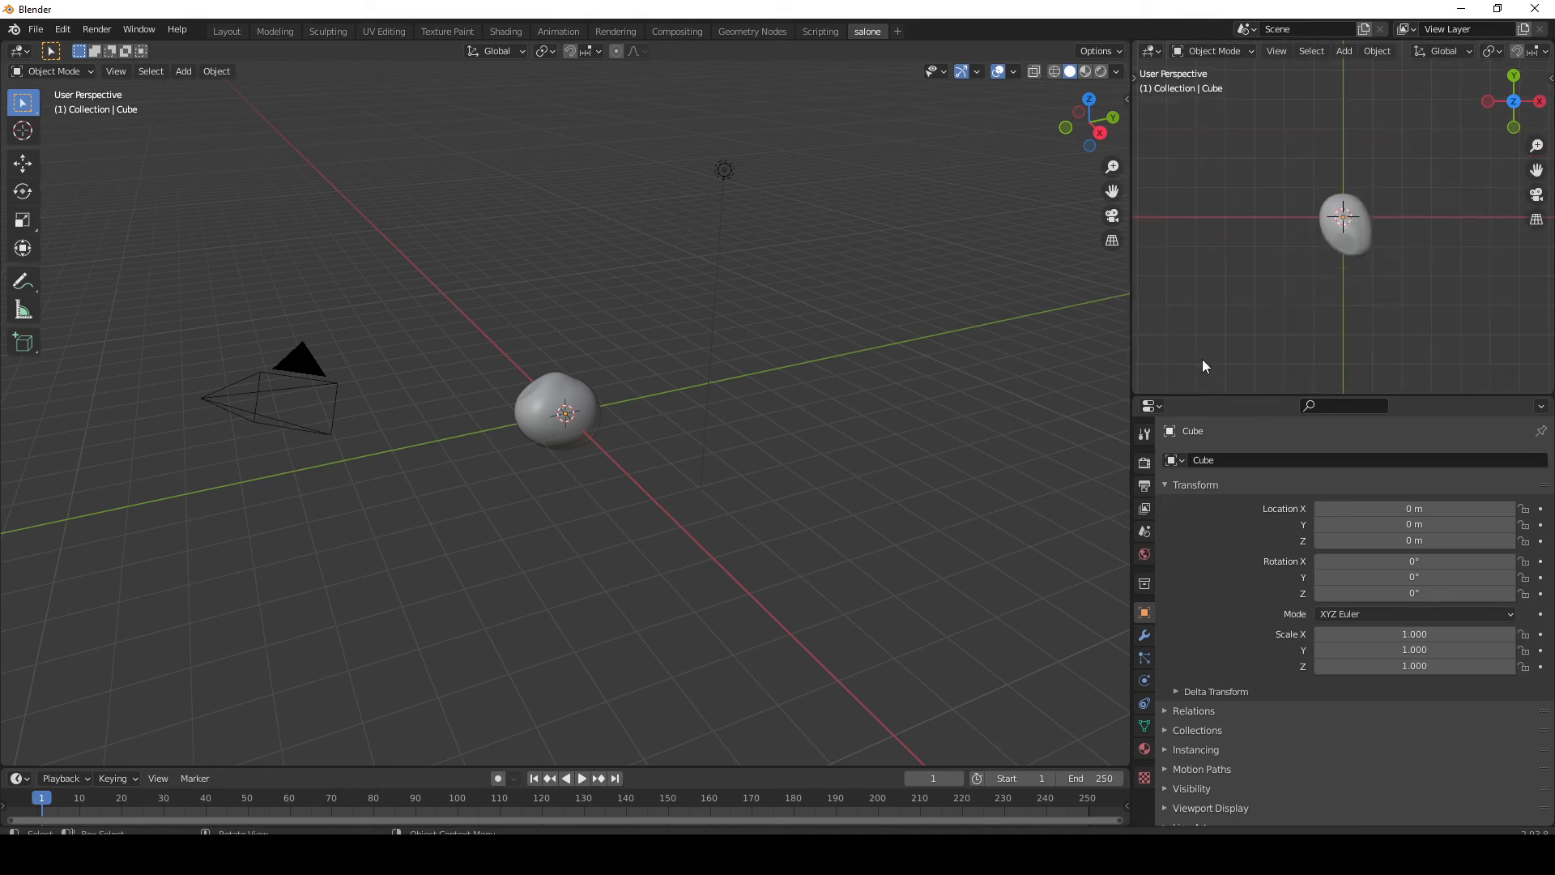
{"action": "right_click", "coordinate": [1252, 394]}
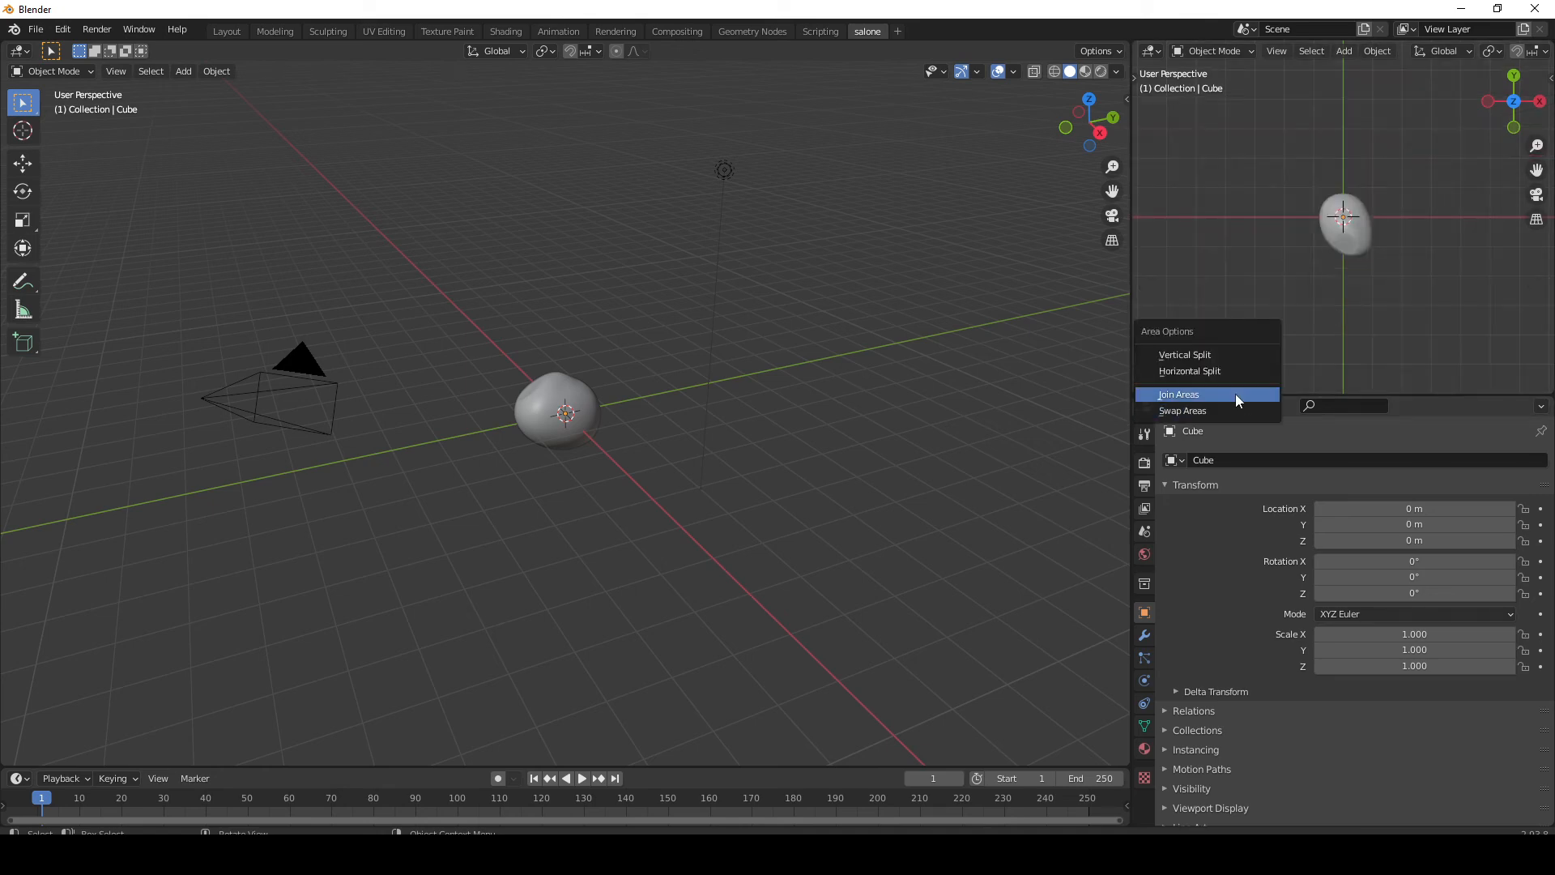
{"action": "left_click", "coordinate": [1235, 394]}
{"action": "left_click", "coordinate": [1223, 515]}
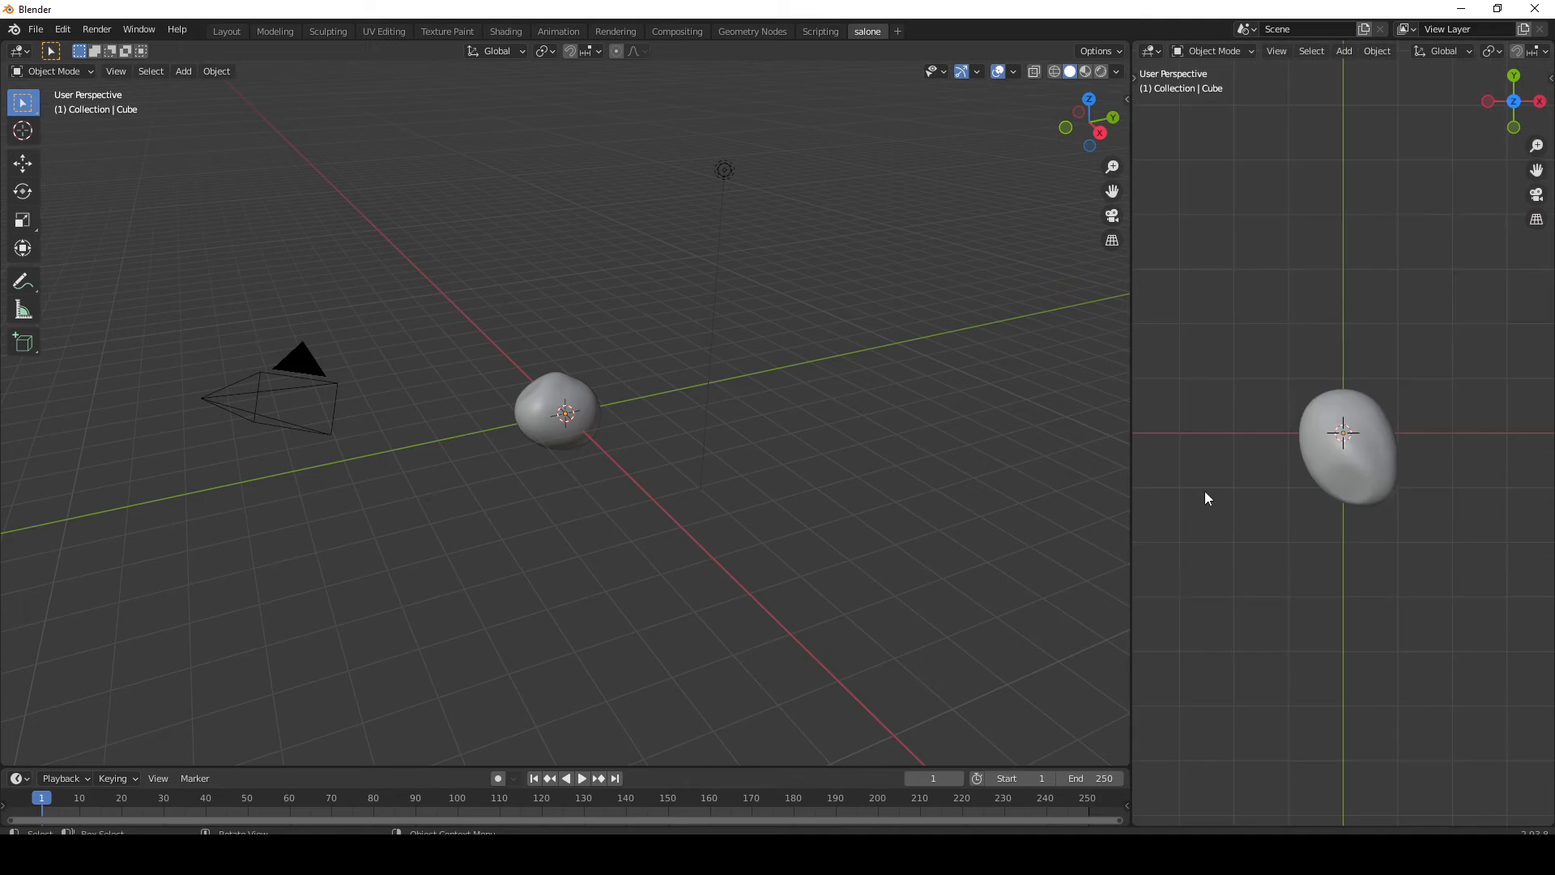
Widen the second 3D viewport to nearly half the window and divide it with a vertical split
{"action": "left_click_drag", "start_coordinate": [1131, 437], "coordinate": [837, 425]}
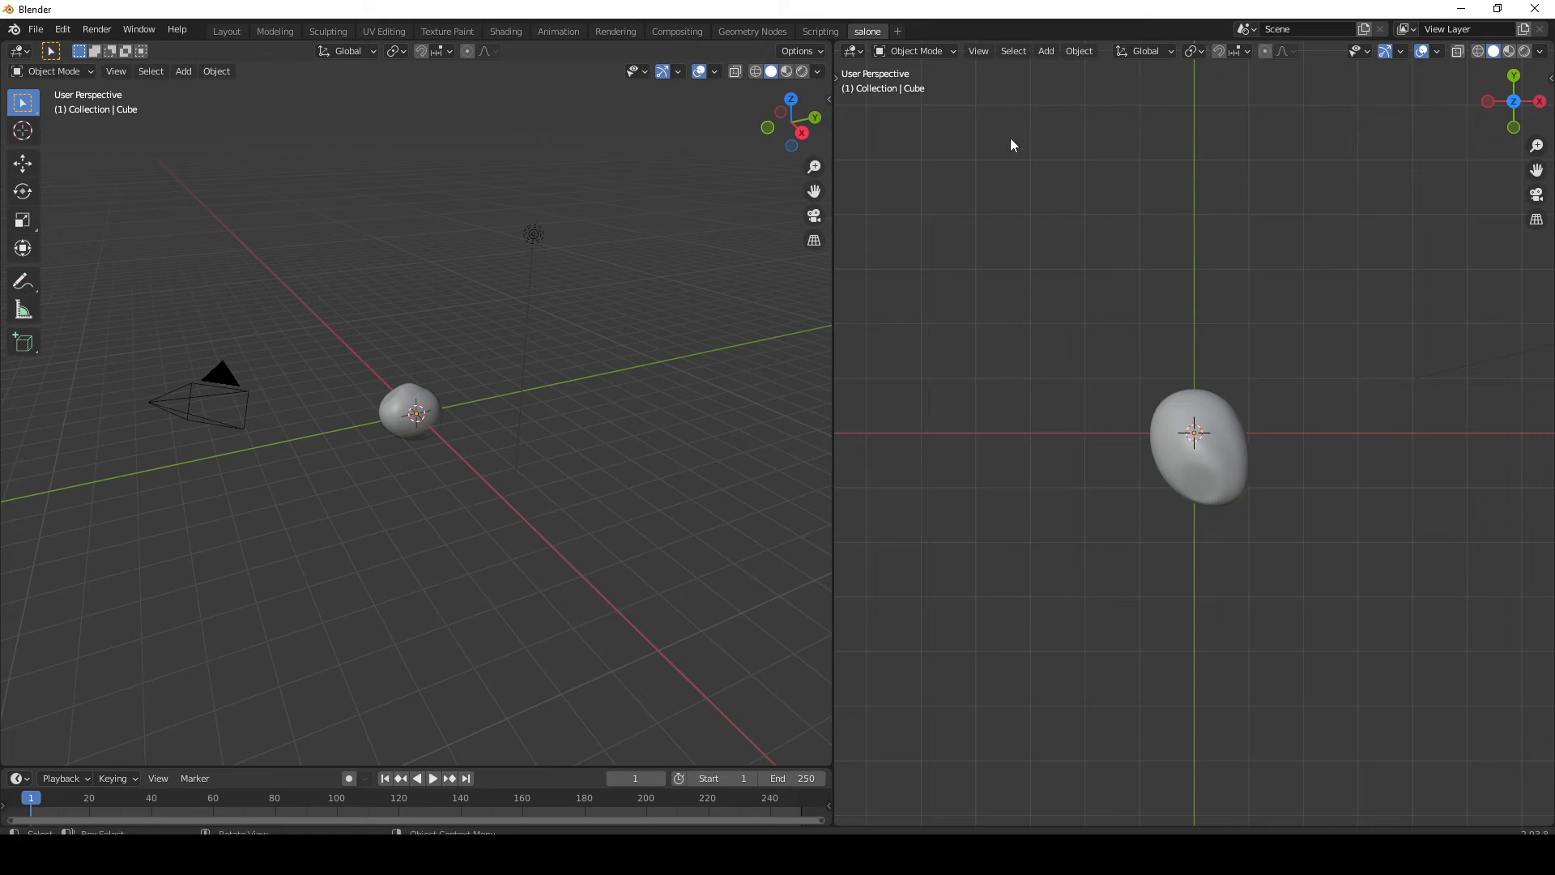
{"action": "right_click", "coordinate": [831, 404]}
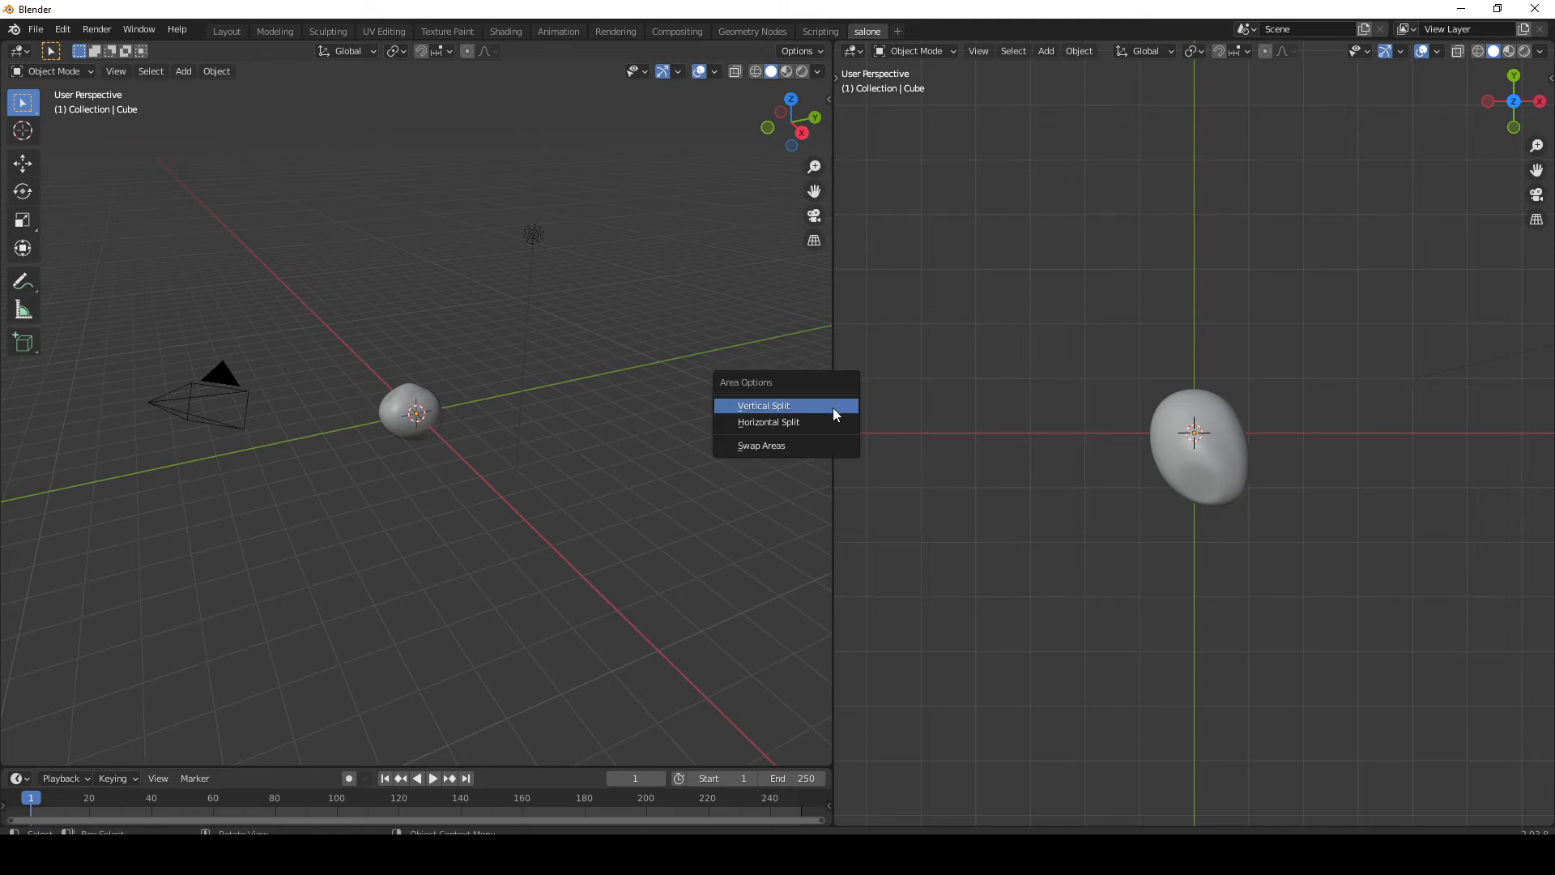
{"action": "left_click", "coordinate": [832, 405]}
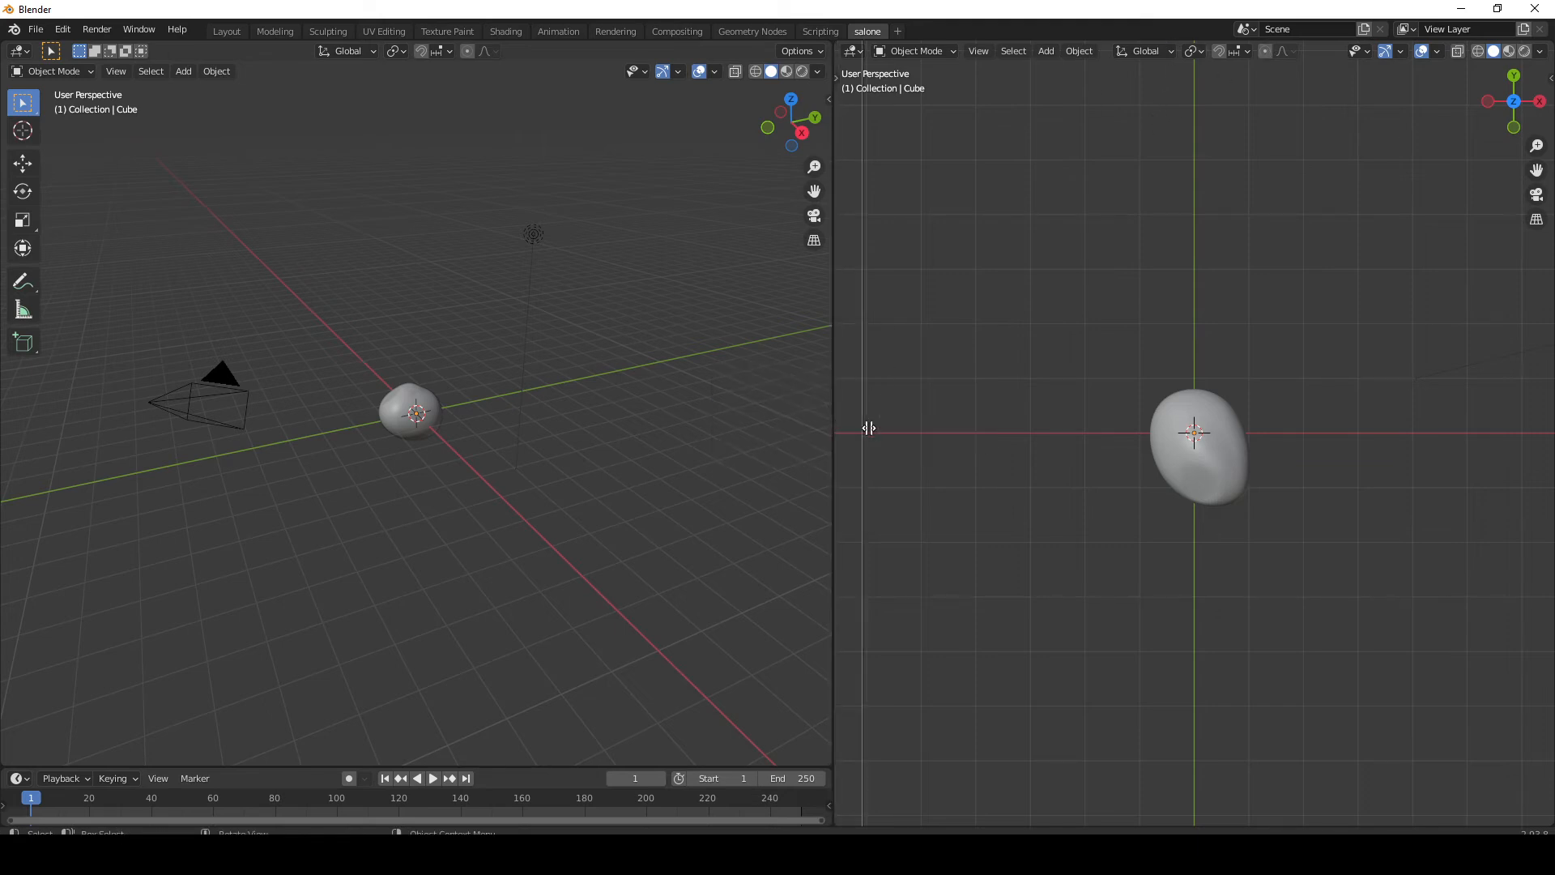
{"action": "left_click", "coordinate": [1260, 406]}
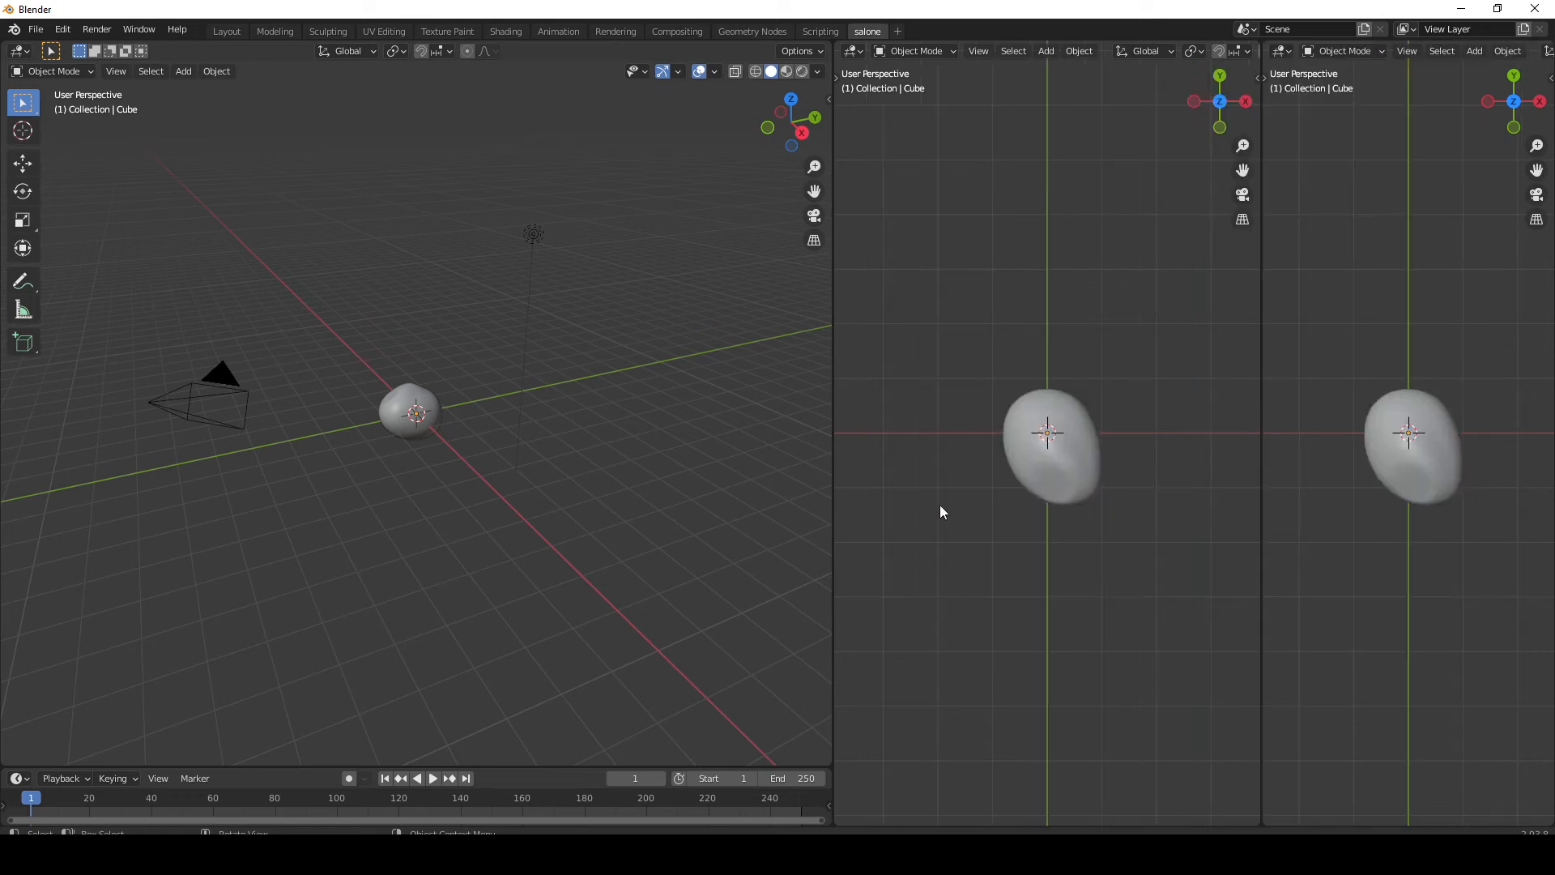
Divide the middle viewport into two stacked viewports with a horizontal split and narrow that column slightly
{"action": "right_click", "coordinate": [832, 404]}
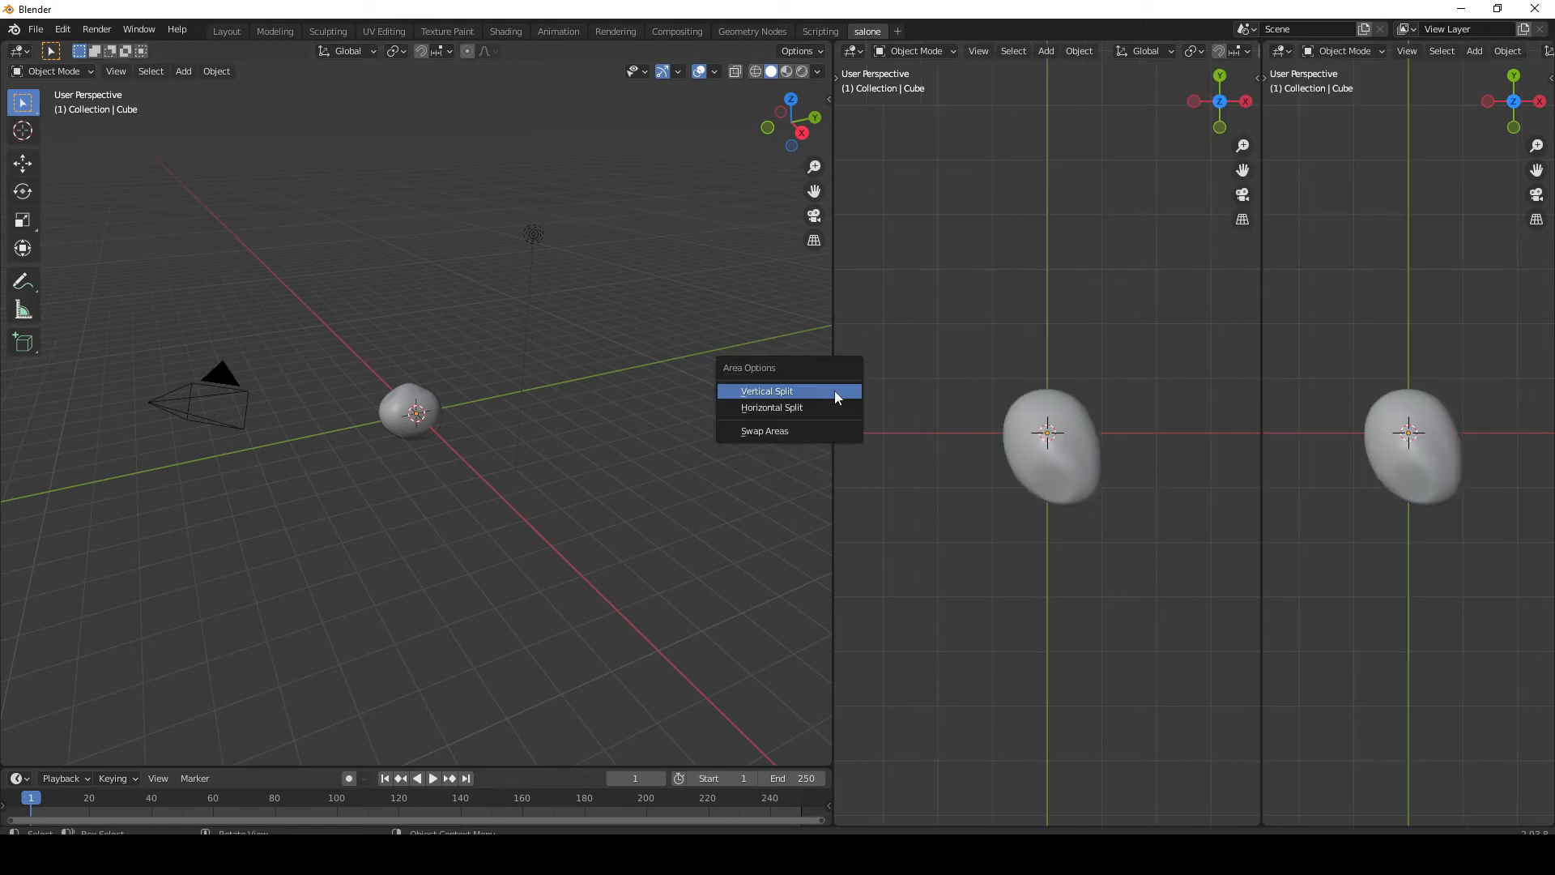
{"action": "left_click", "coordinate": [836, 410]}
{"action": "left_click", "coordinate": [1013, 459]}
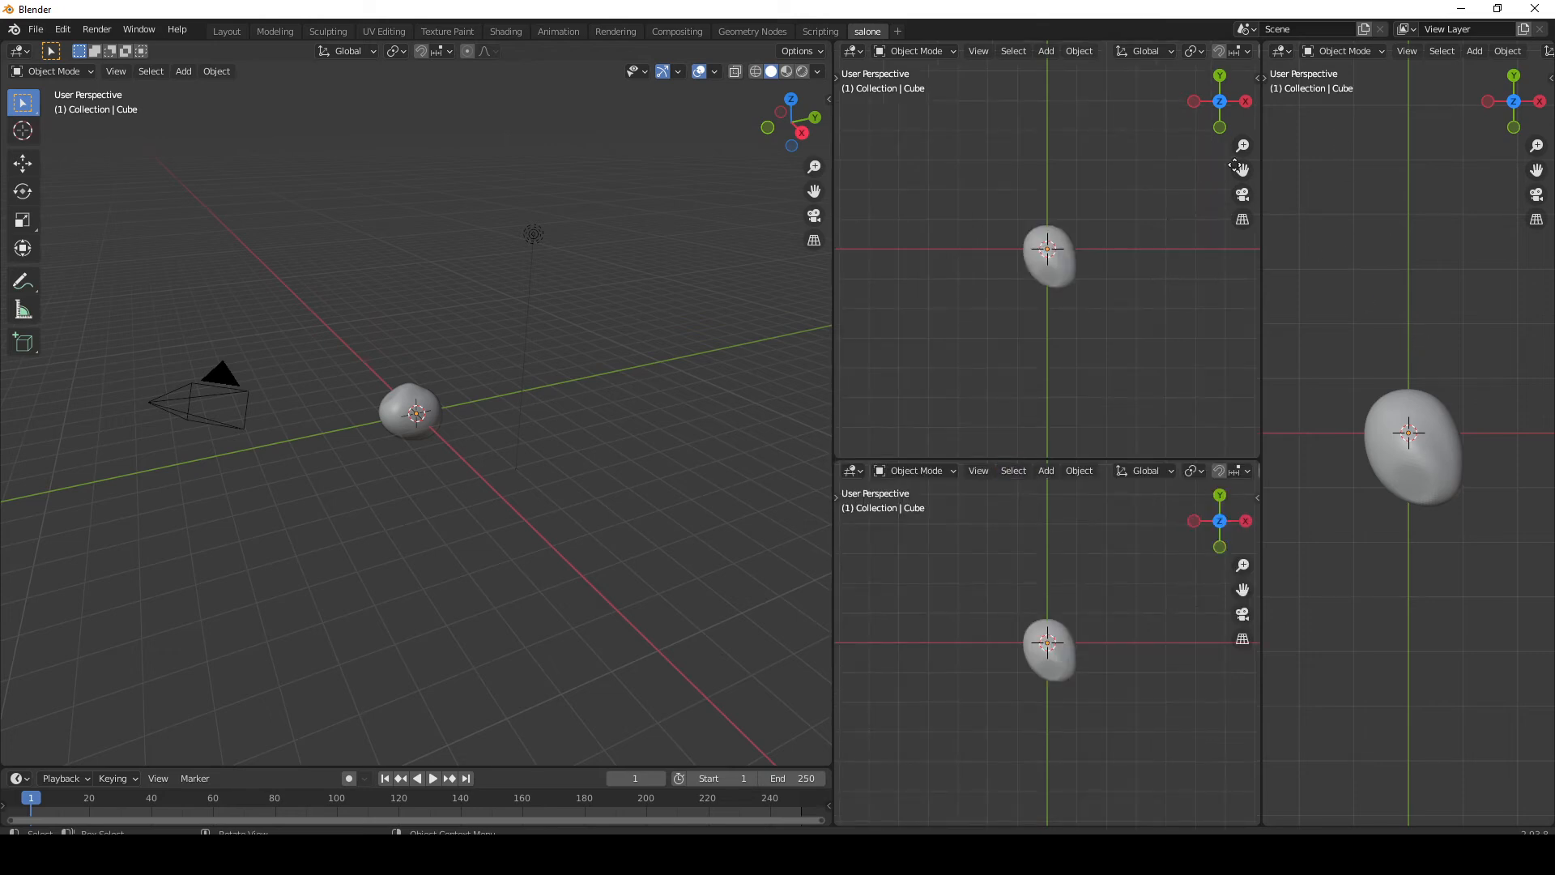
{"action": "mouse_move", "coordinate": [1261, 165]}
{"action": "left_mouse_down"}
{"action": "mouse_move", "coordinate": [1187, 154]}
{"action": "mouse_move", "coordinate": [1234, 162]}
{"action": "left_mouse_up"}
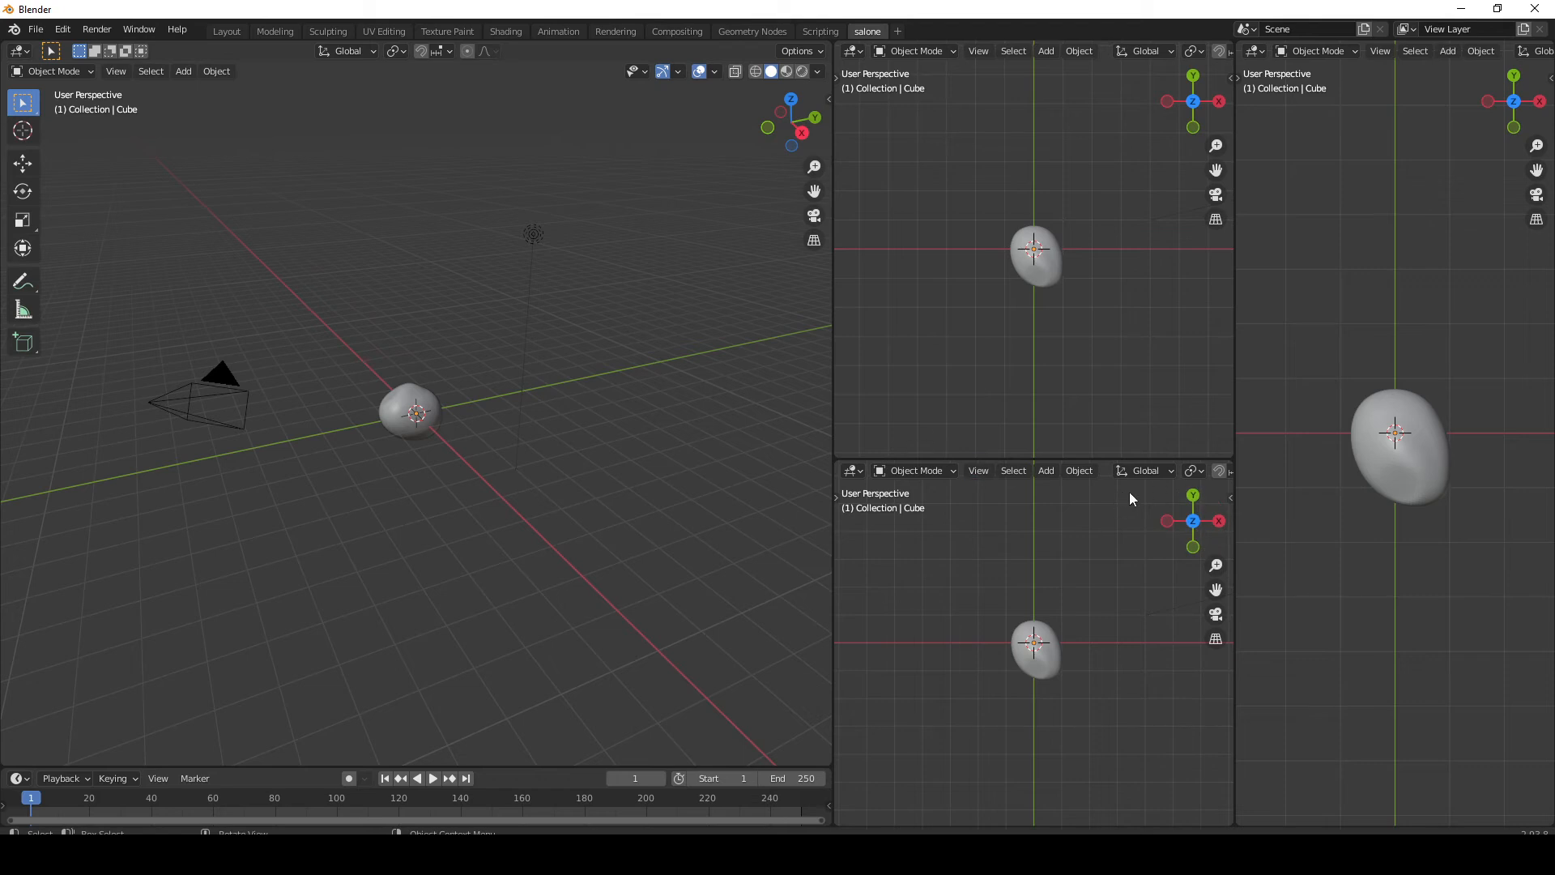
Maximize the lower middle viewport and restore the multi-area layout
{"action": "right_click", "coordinate": [1106, 474]}
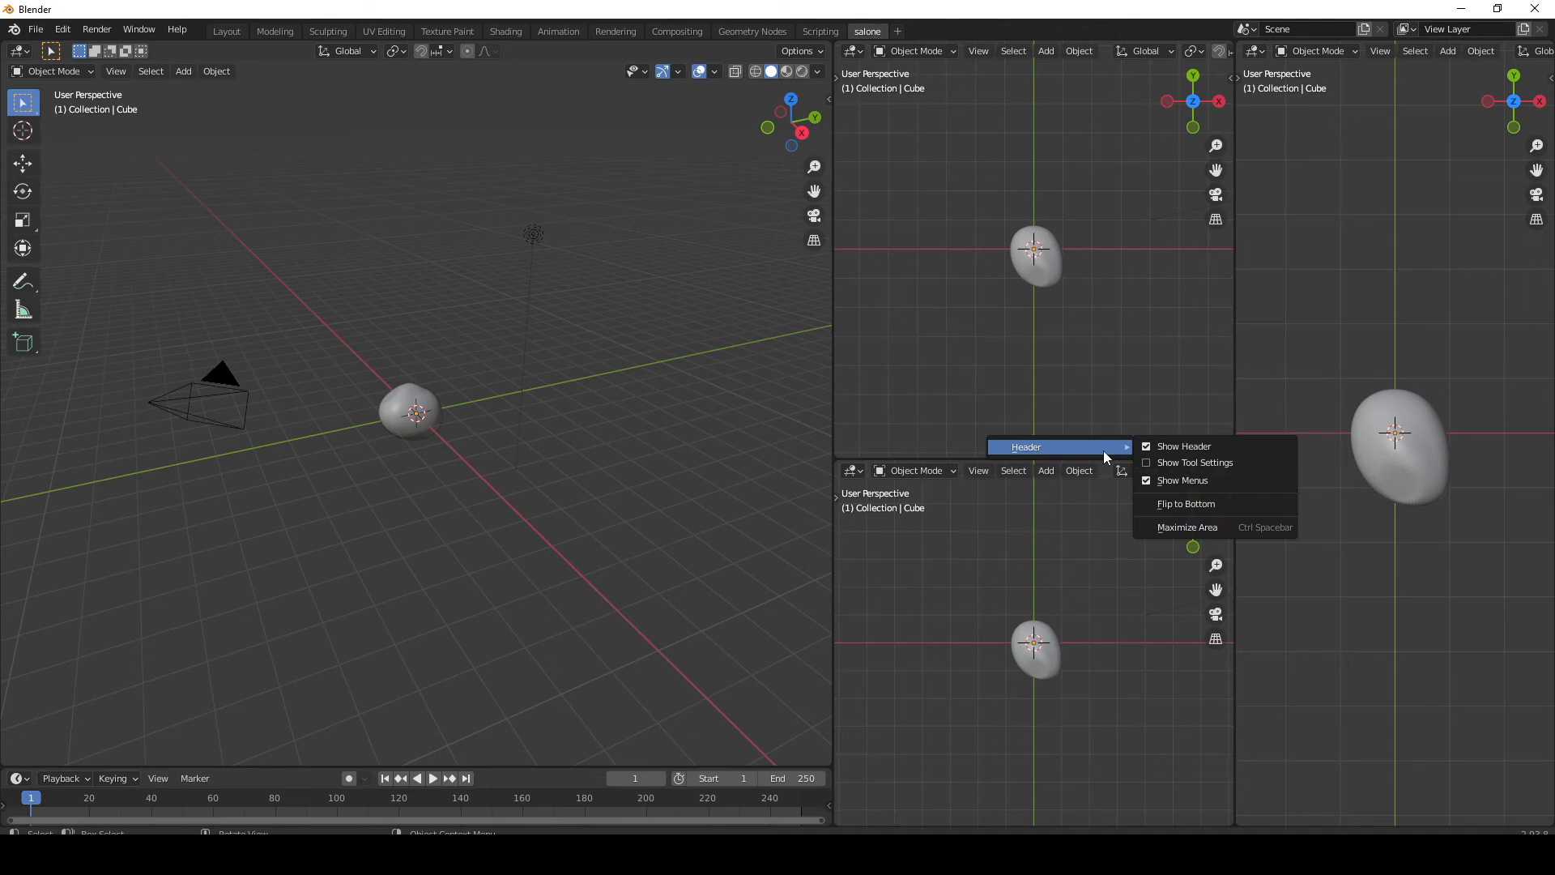
{"action": "left_click", "coordinate": [1181, 527]}
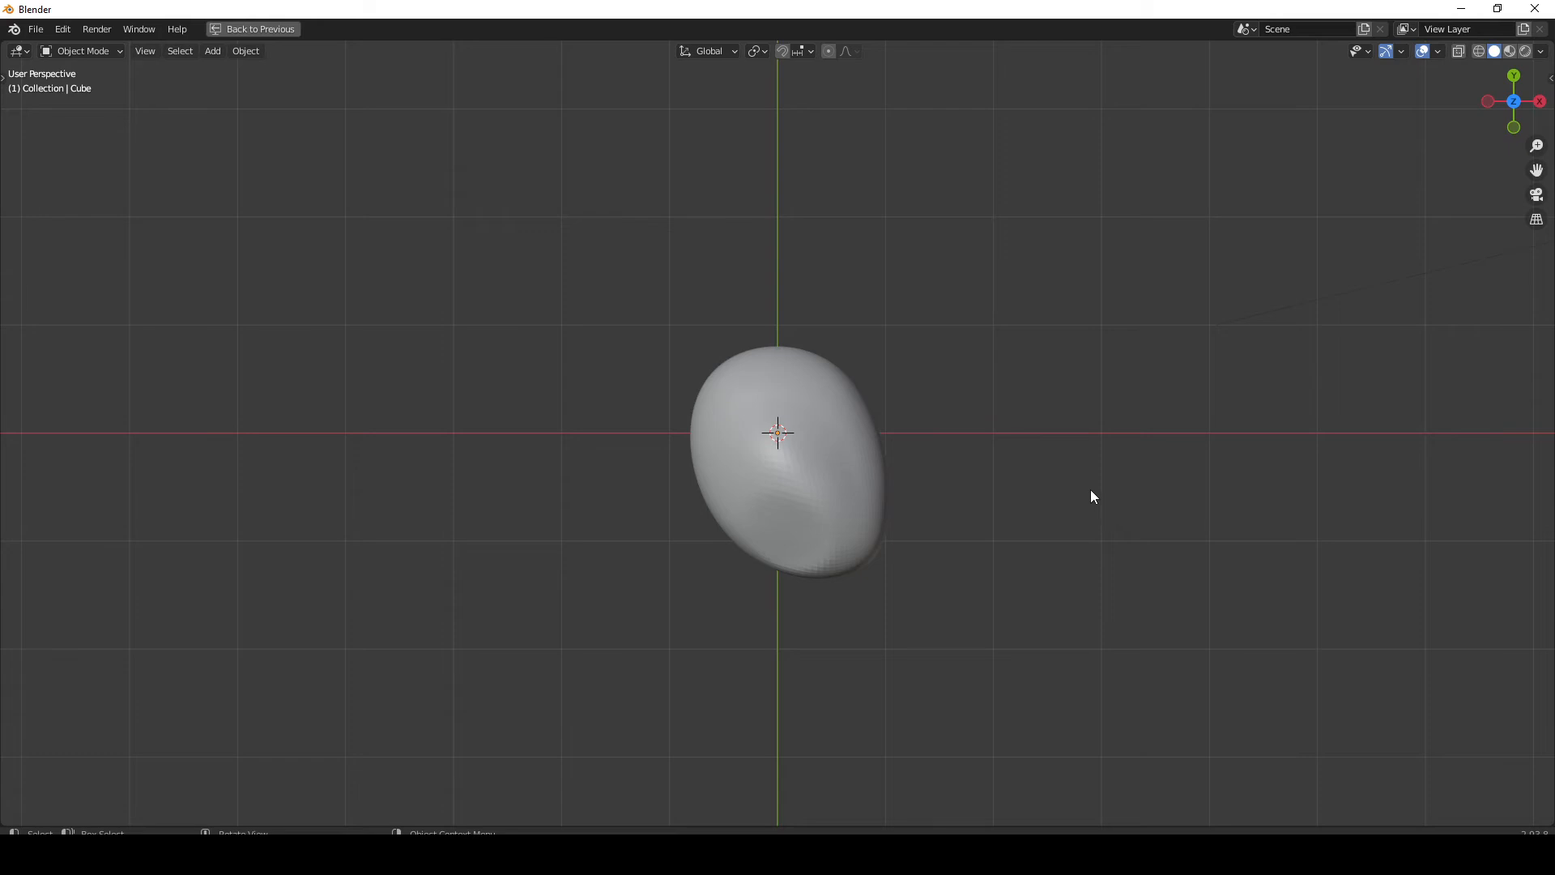
{"action": "key", "text": "ctrl+space"}
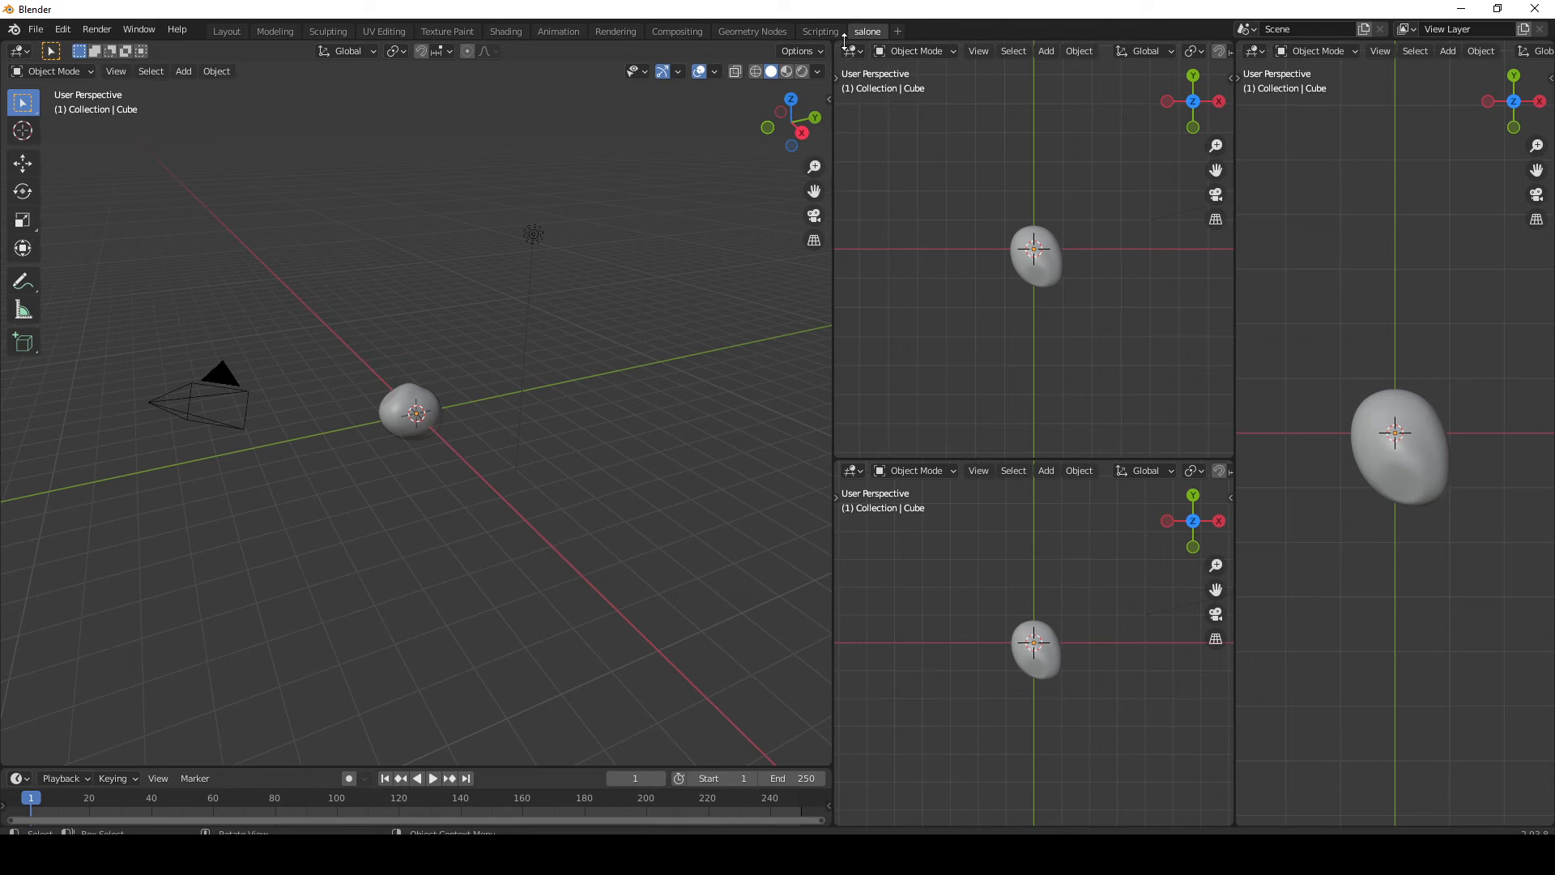
Split the upper middle viewport from its corner and join the two pieces back together
{"action": "left_click_drag", "start_coordinate": [839, 45], "coordinate": [851, 227]}
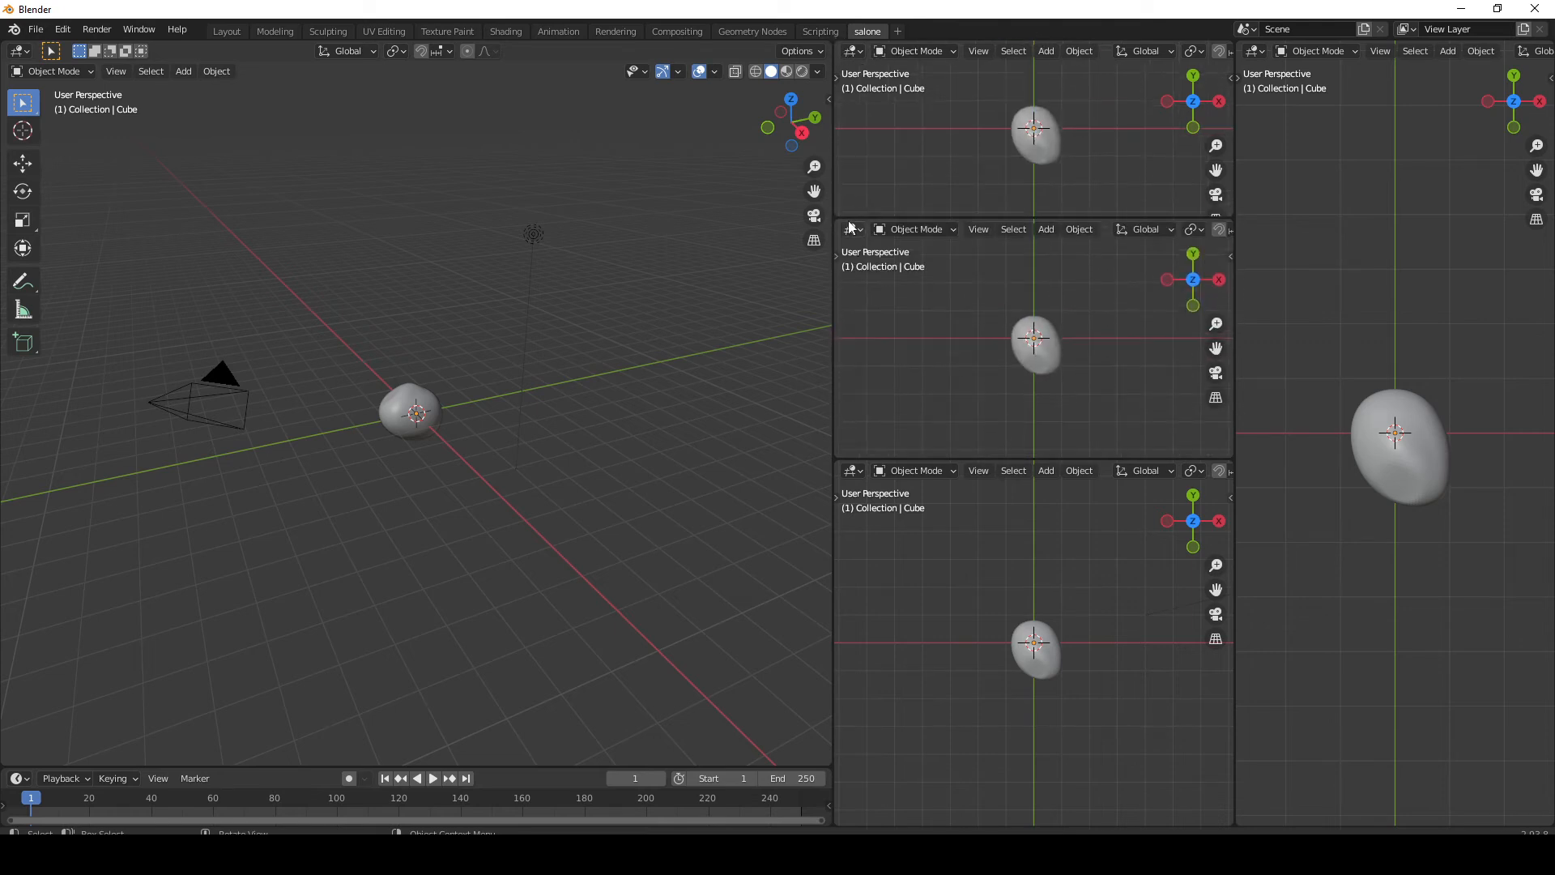
{"action": "right_click", "coordinate": [878, 215]}
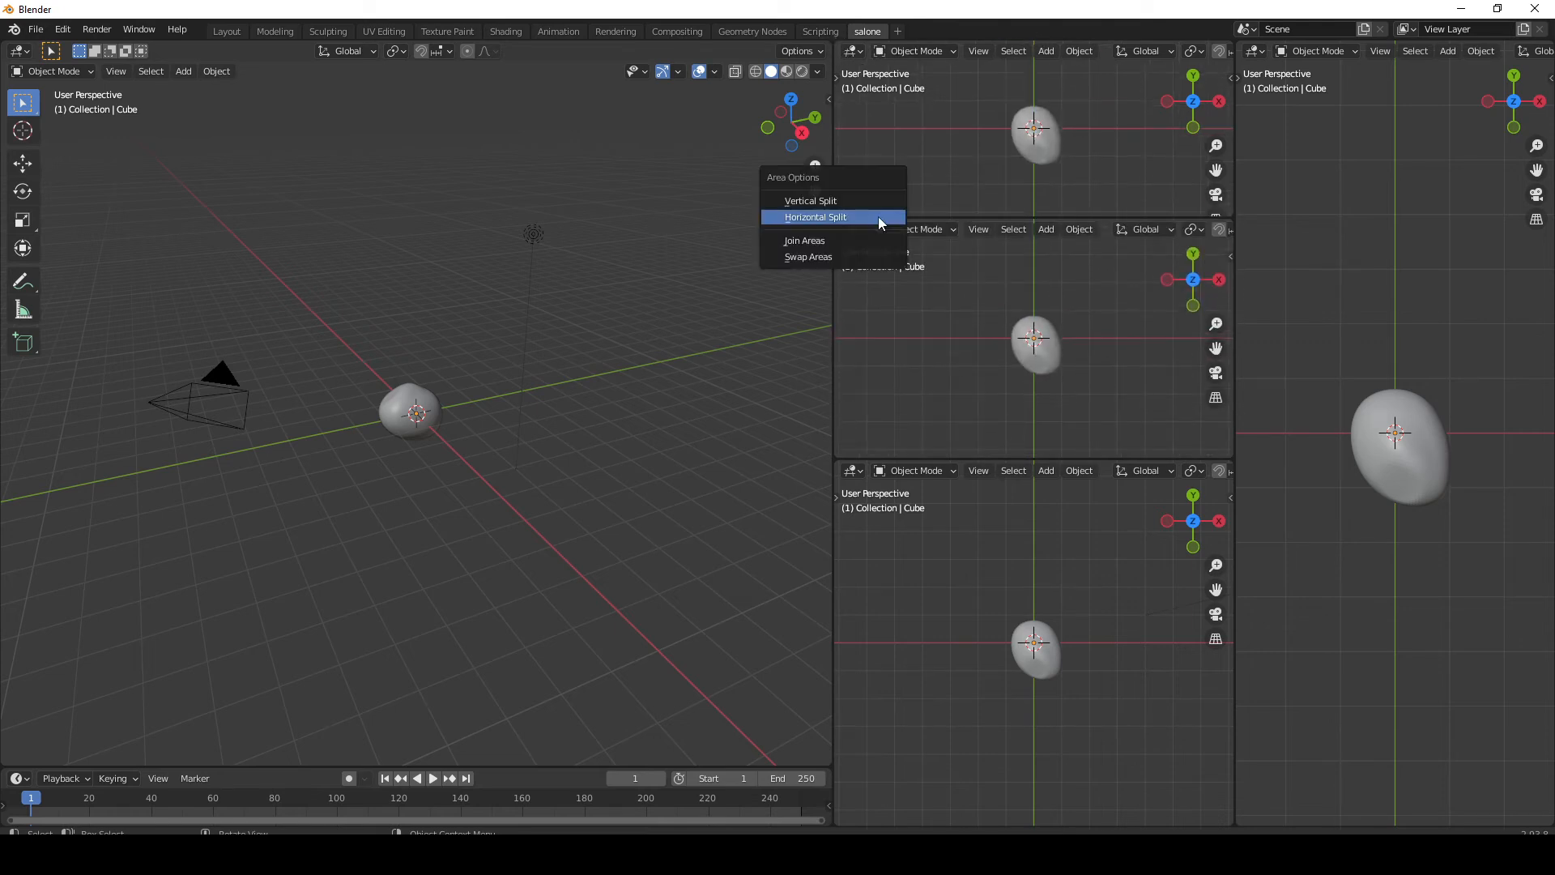
{"action": "left_click", "coordinate": [868, 241]}
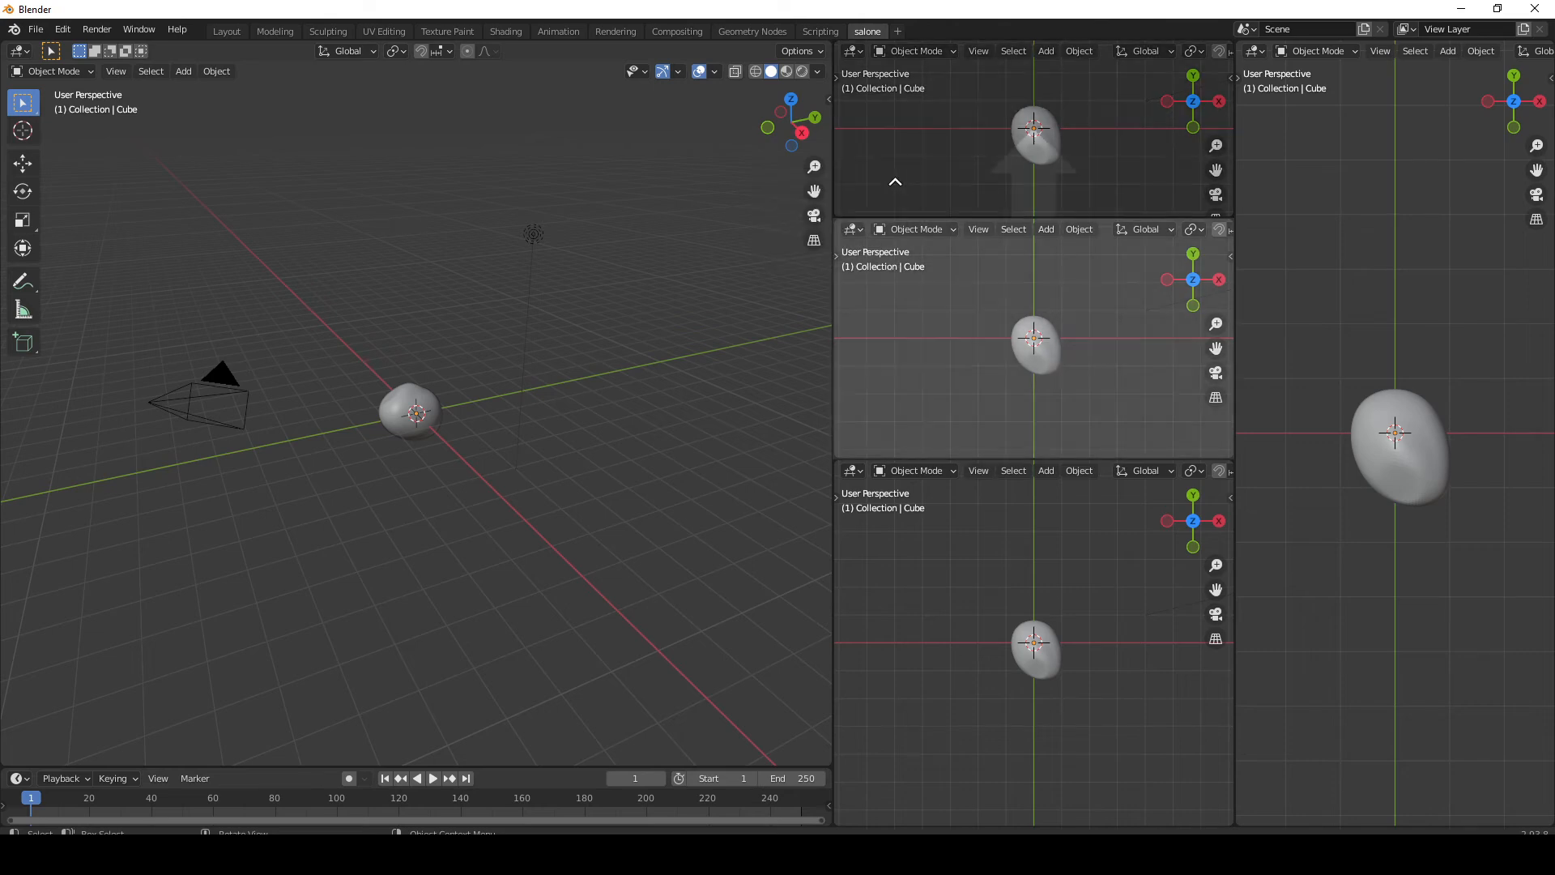
{"action": "left_click", "coordinate": [896, 165]}
Show the tool settings in the header of the upper middle viewport
{"action": "right_click", "coordinate": [1211, 38]}
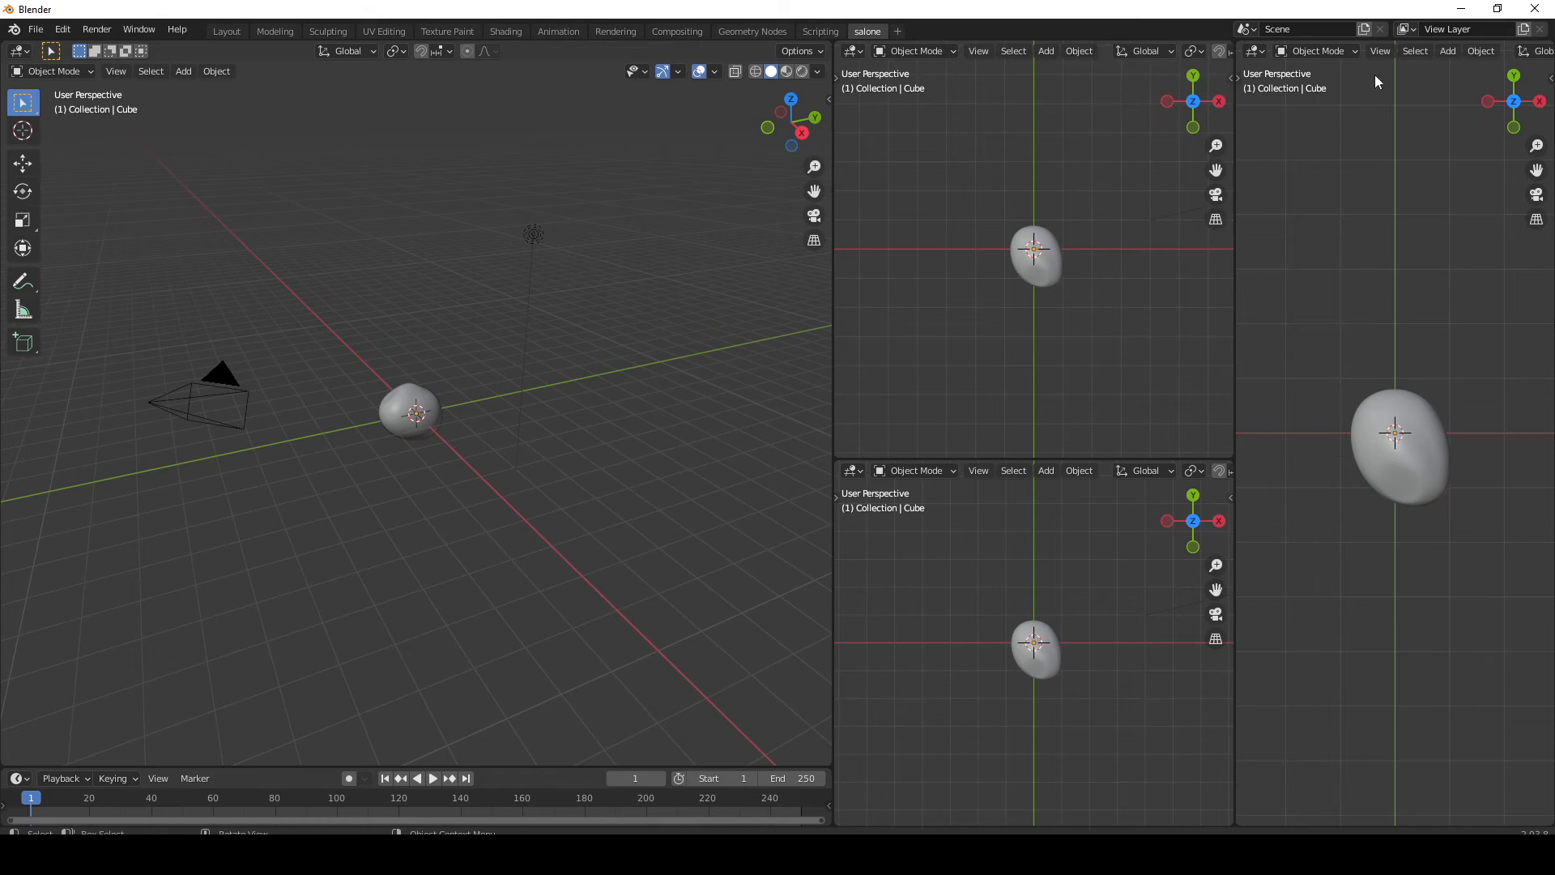
{"action": "right_click", "coordinate": [1109, 50]}
{"action": "mouse_move", "coordinate": [1109, 52]}
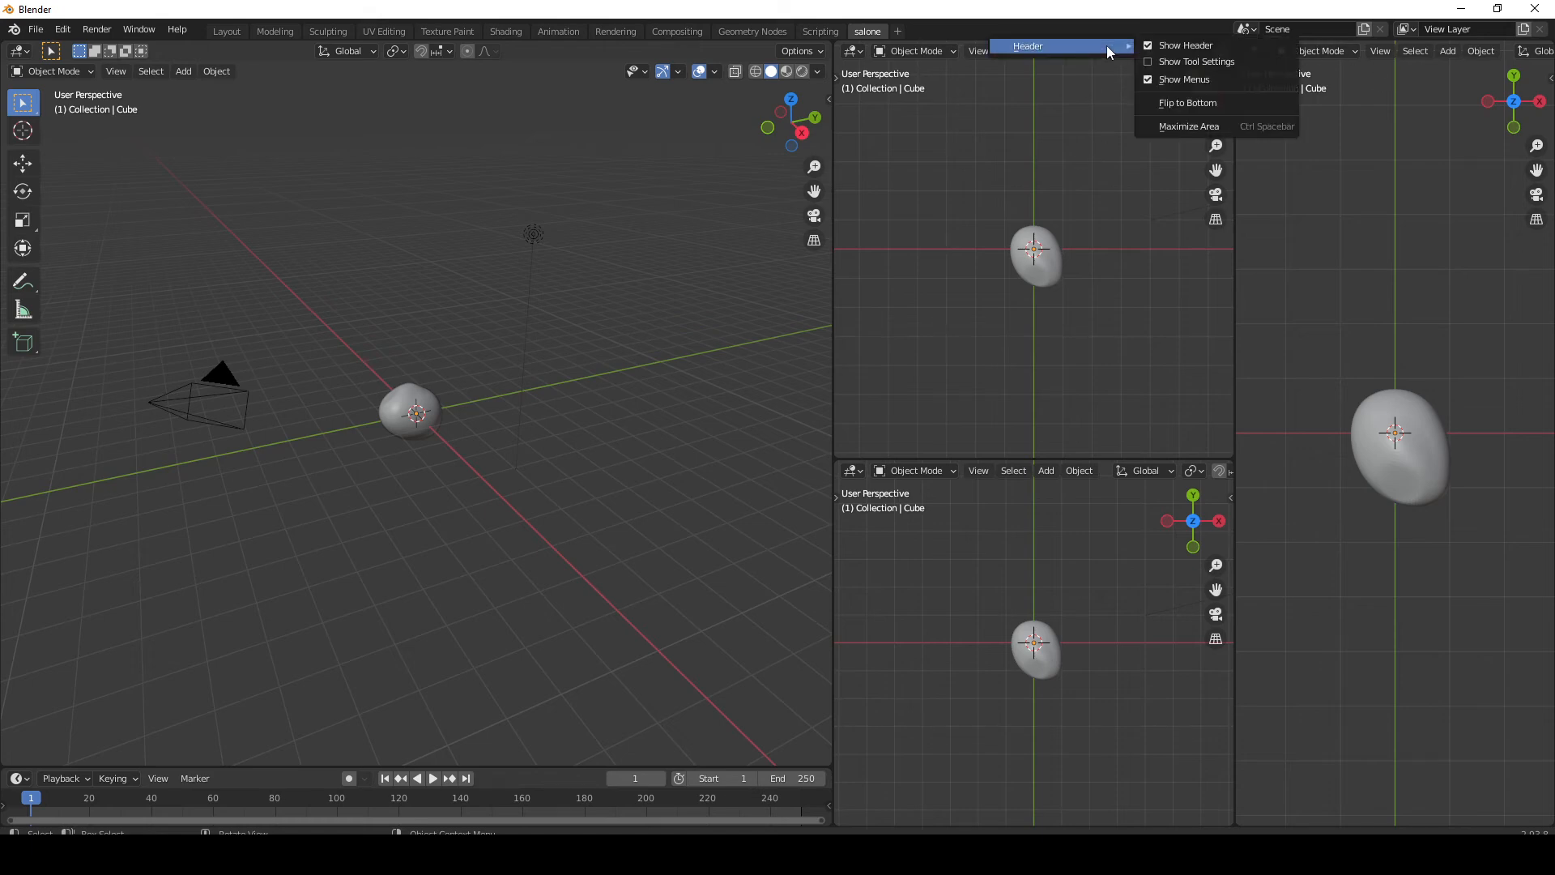
{"action": "left_click", "coordinate": [1189, 62]}
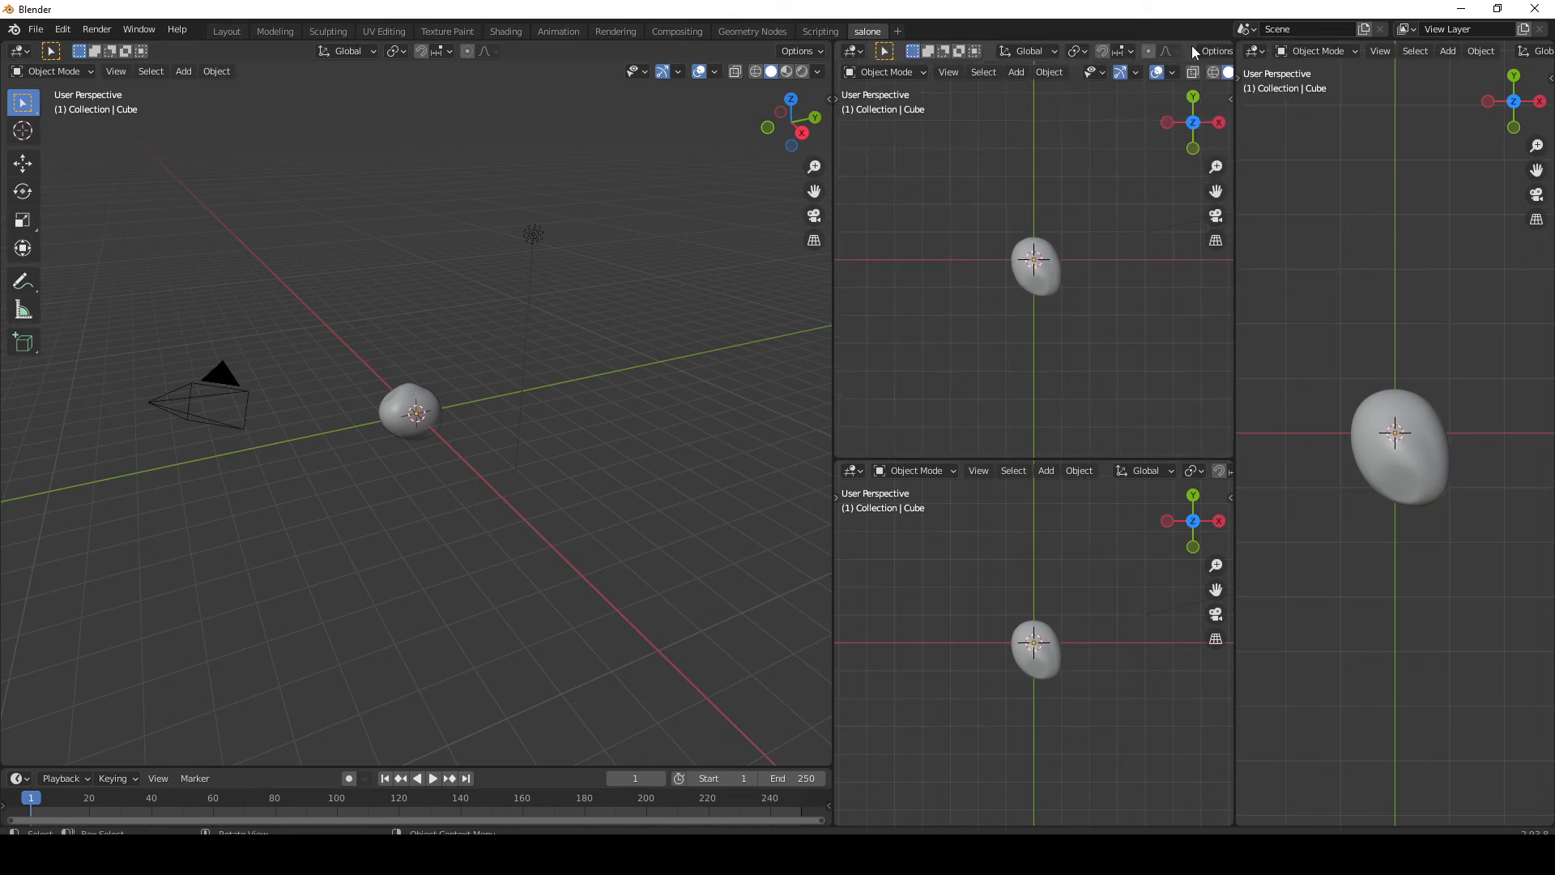
{"action": "right_click", "coordinate": [1192, 47]}
{"action": "mouse_move", "coordinate": [1192, 47]}
Widen the middle column slightly and merge its upper viewport over the lower one
{"action": "left_click_drag", "start_coordinate": [1235, 344], "coordinate": [1257, 347]}
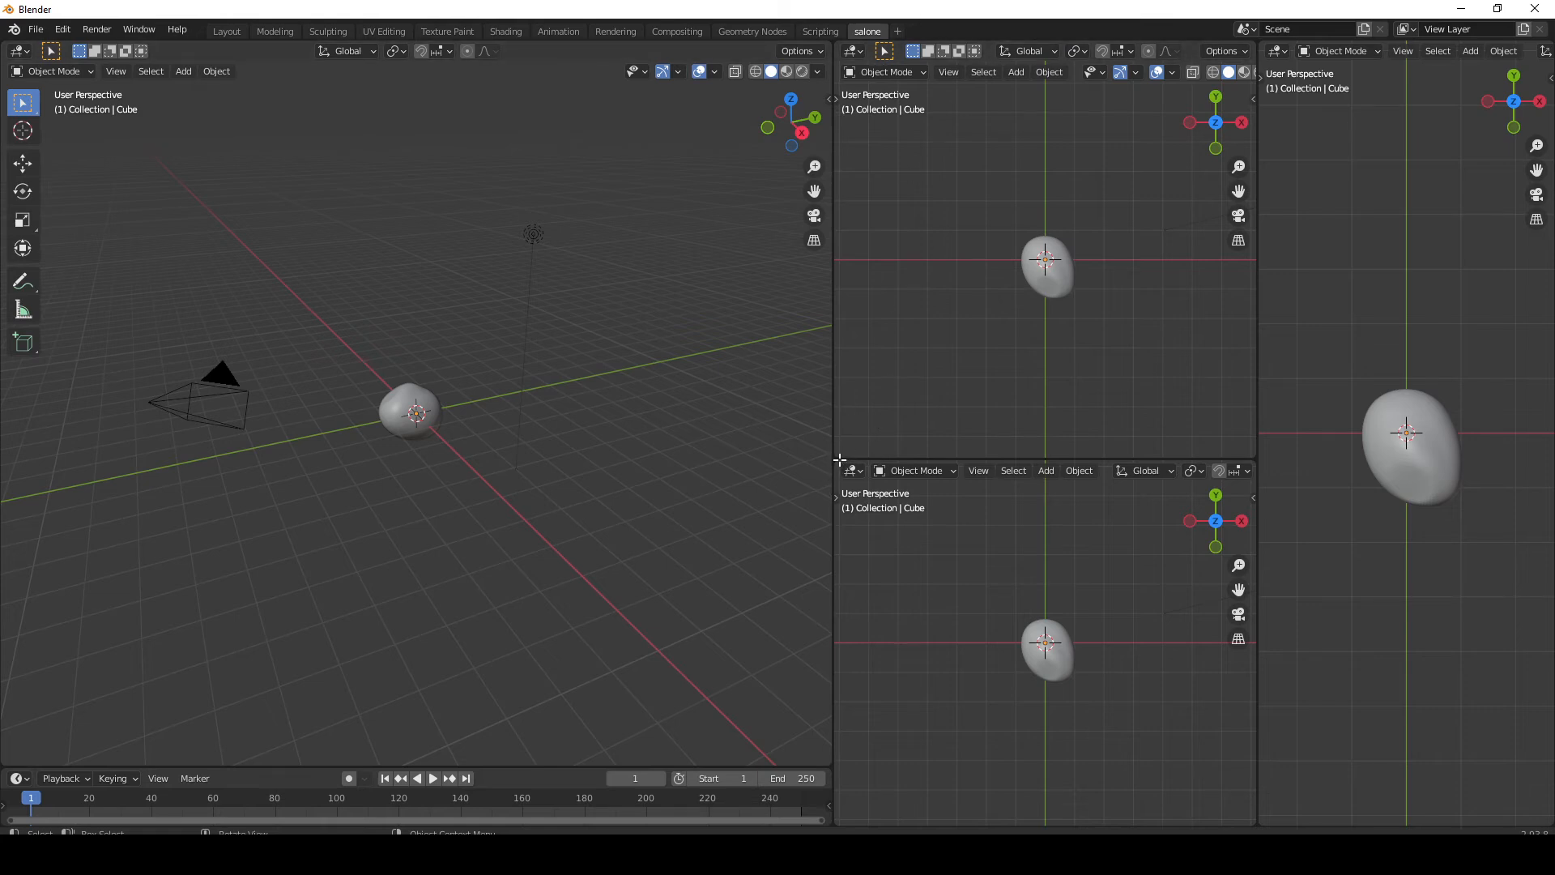
{"action": "mouse_move", "coordinate": [839, 466]}
{"action": "left_mouse_down"}
{"action": "mouse_move", "coordinate": [851, 359]}
{"action": "mouse_move", "coordinate": [839, 466]}
{"action": "left_mouse_up"}
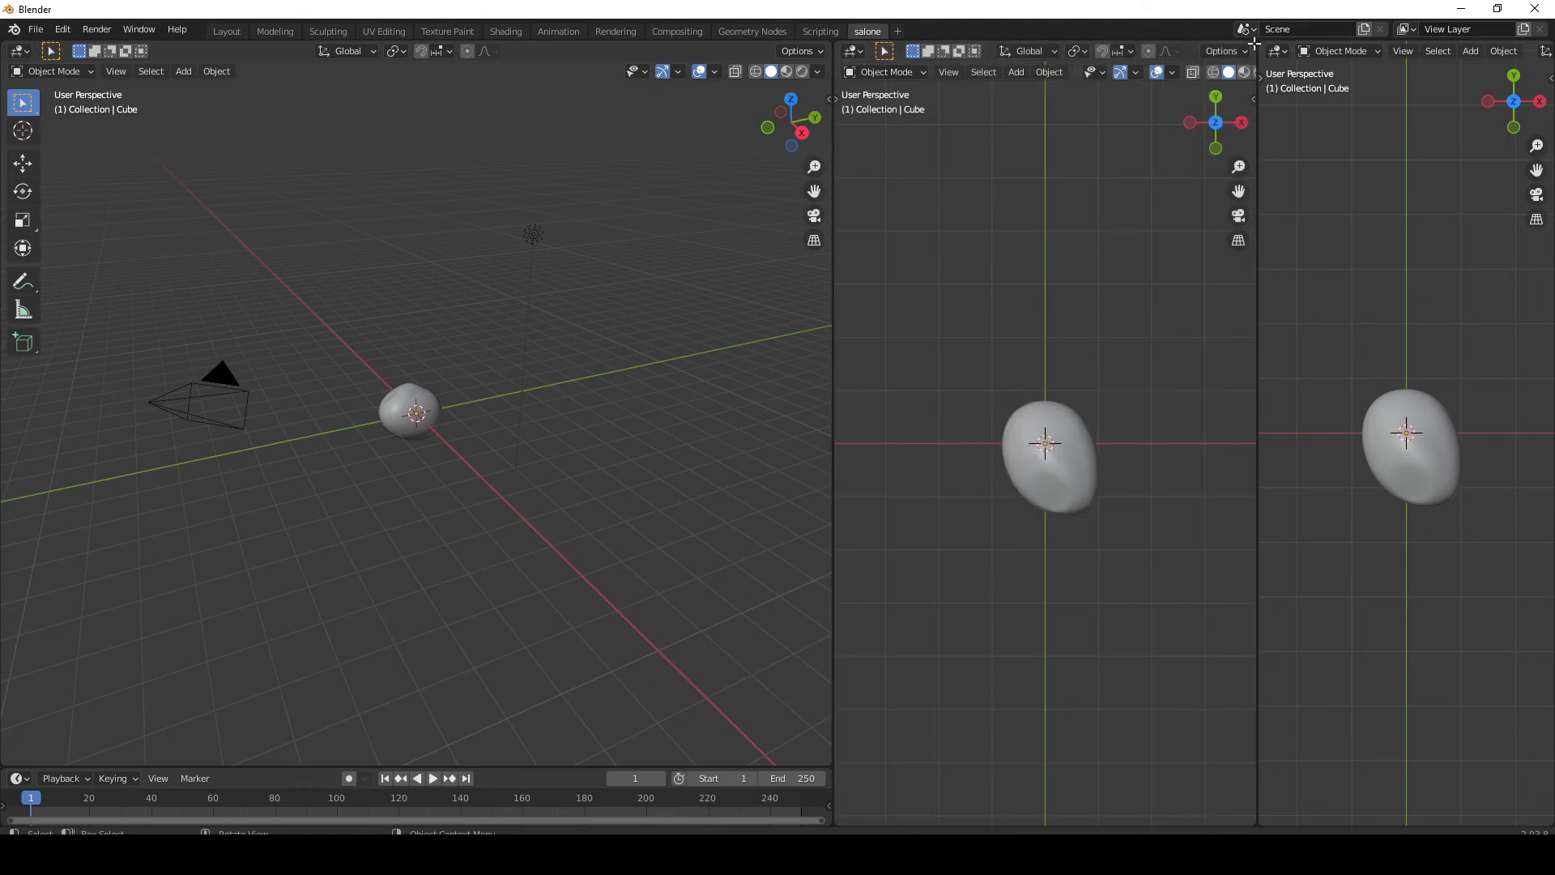
Merge the middle viewport over the right-hand one, and split the merged viewport vertically and join it again
{"action": "left_click_drag", "start_coordinate": [1255, 42], "coordinate": [1350, 81]}
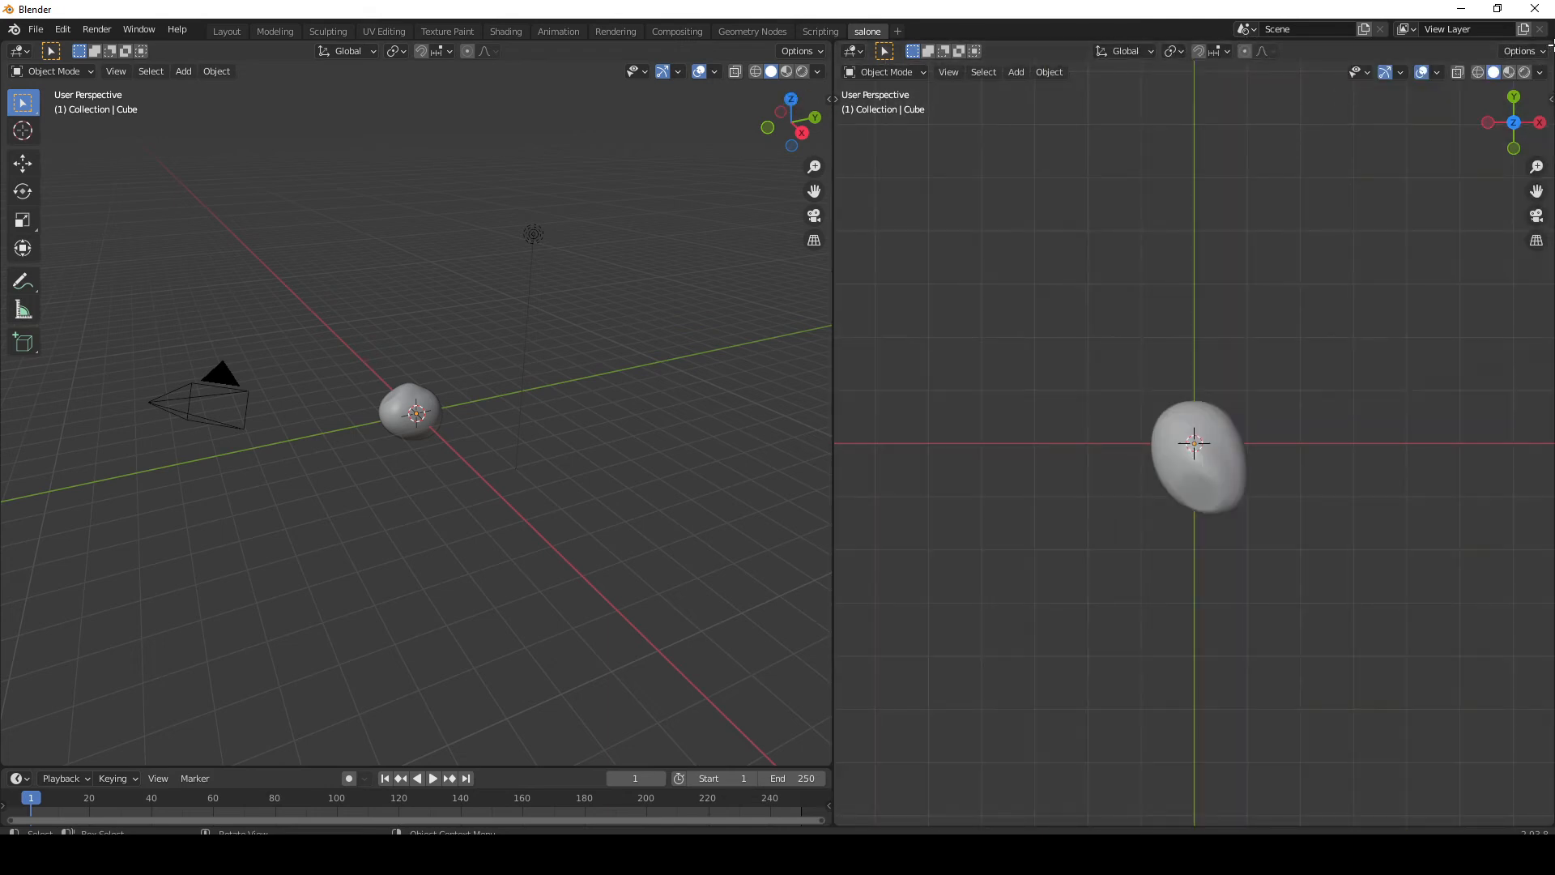
{"action": "left_click_drag", "start_coordinate": [1549, 45], "coordinate": [1215, 73]}
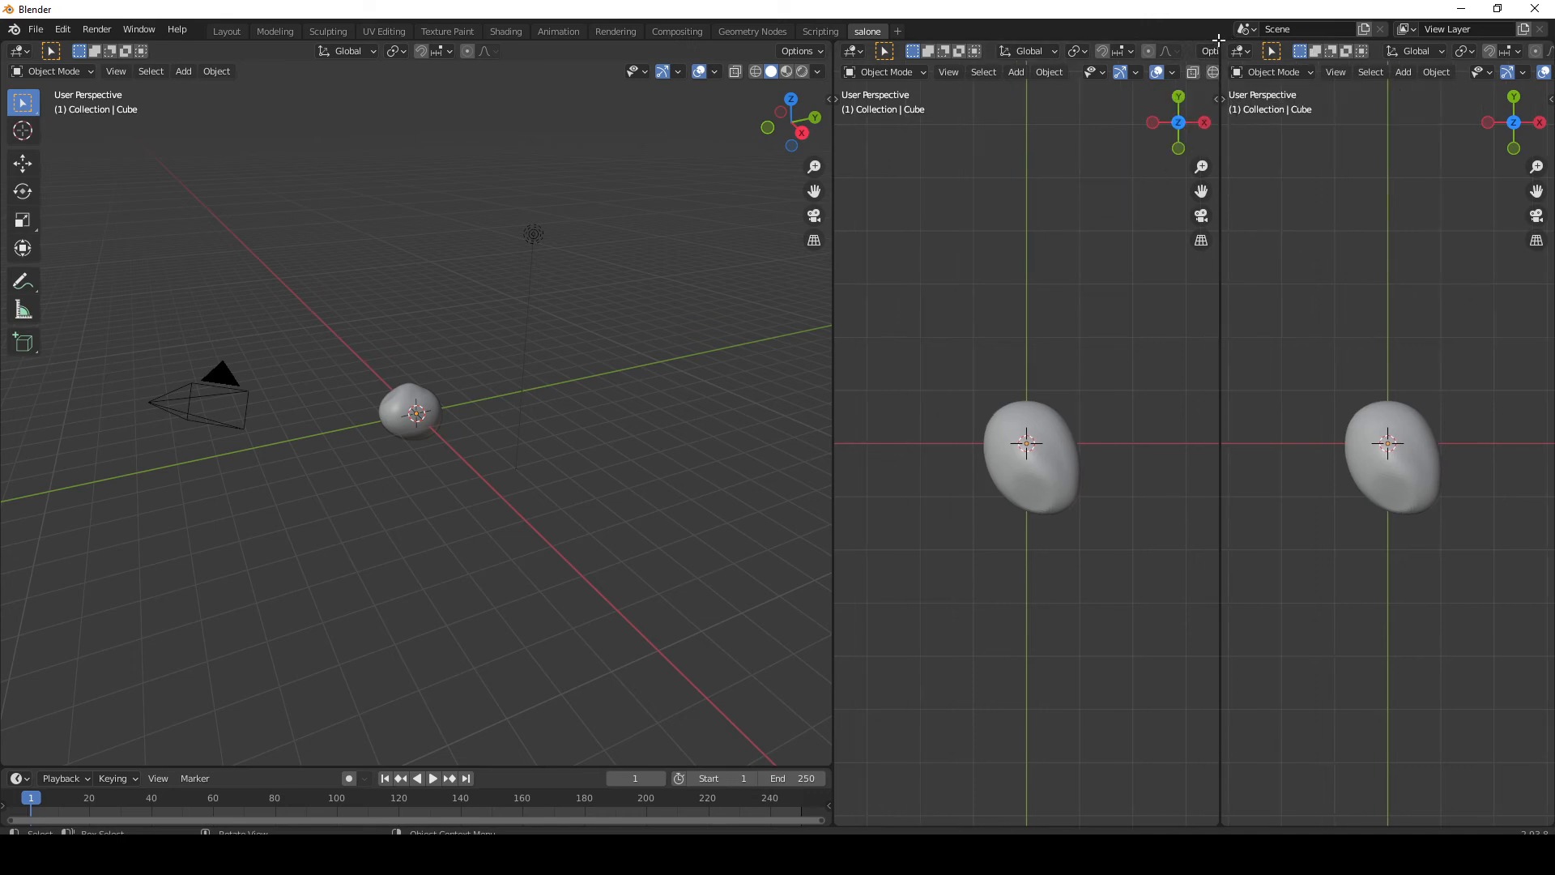
{"action": "left_click_drag", "start_coordinate": [1220, 42], "coordinate": [1199, 98]}
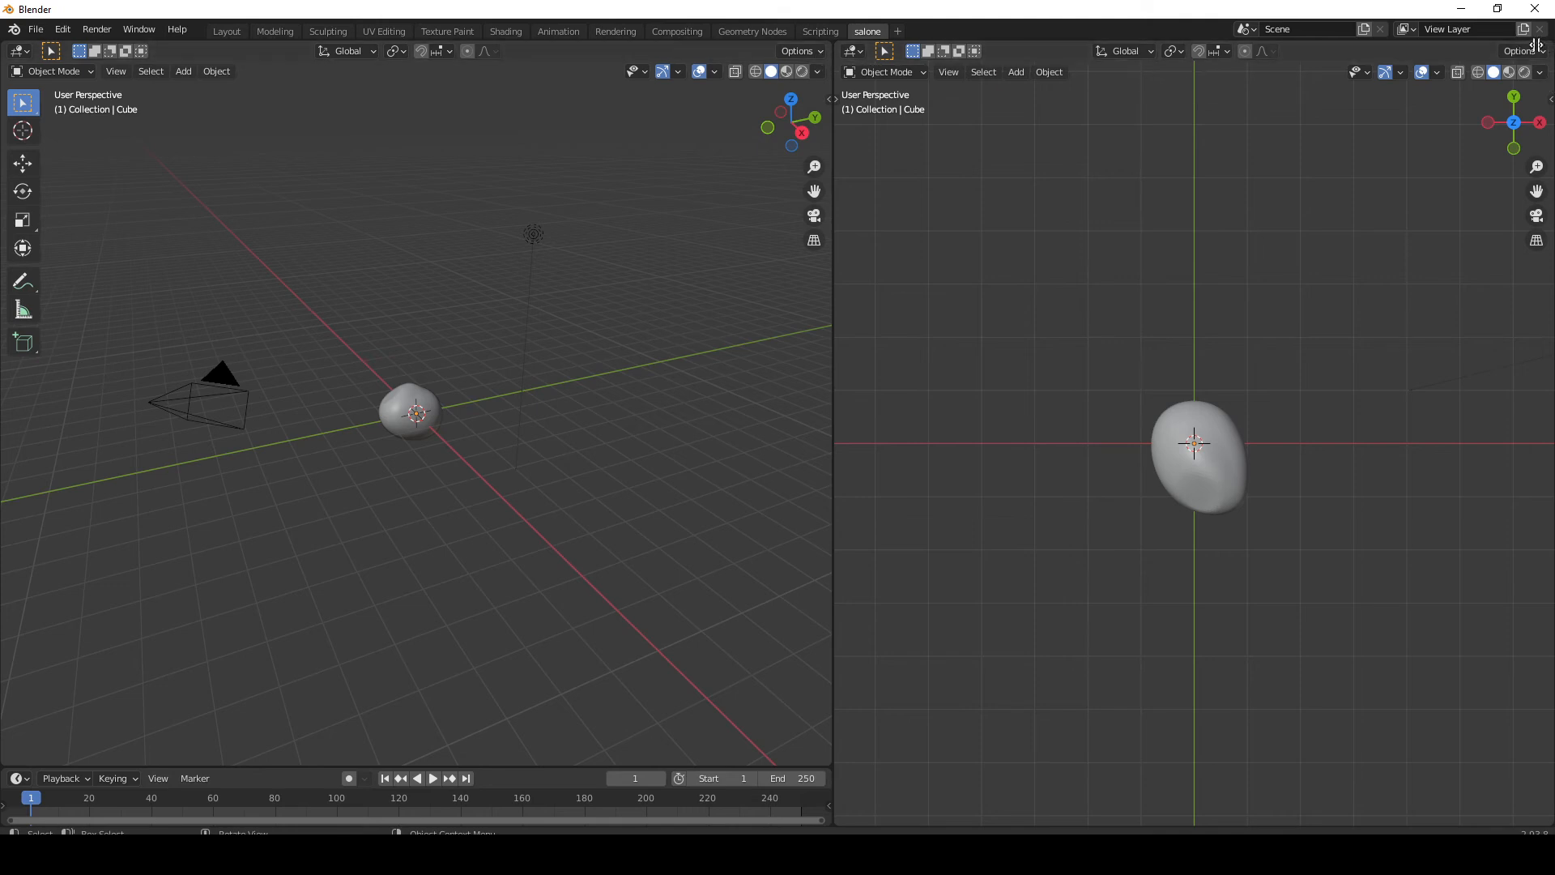
Split the large right-hand viewport into side-by-side columns and join them back into a single viewport
{"action": "left_click_drag", "start_coordinate": [1535, 44], "coordinate": [1209, 202]}
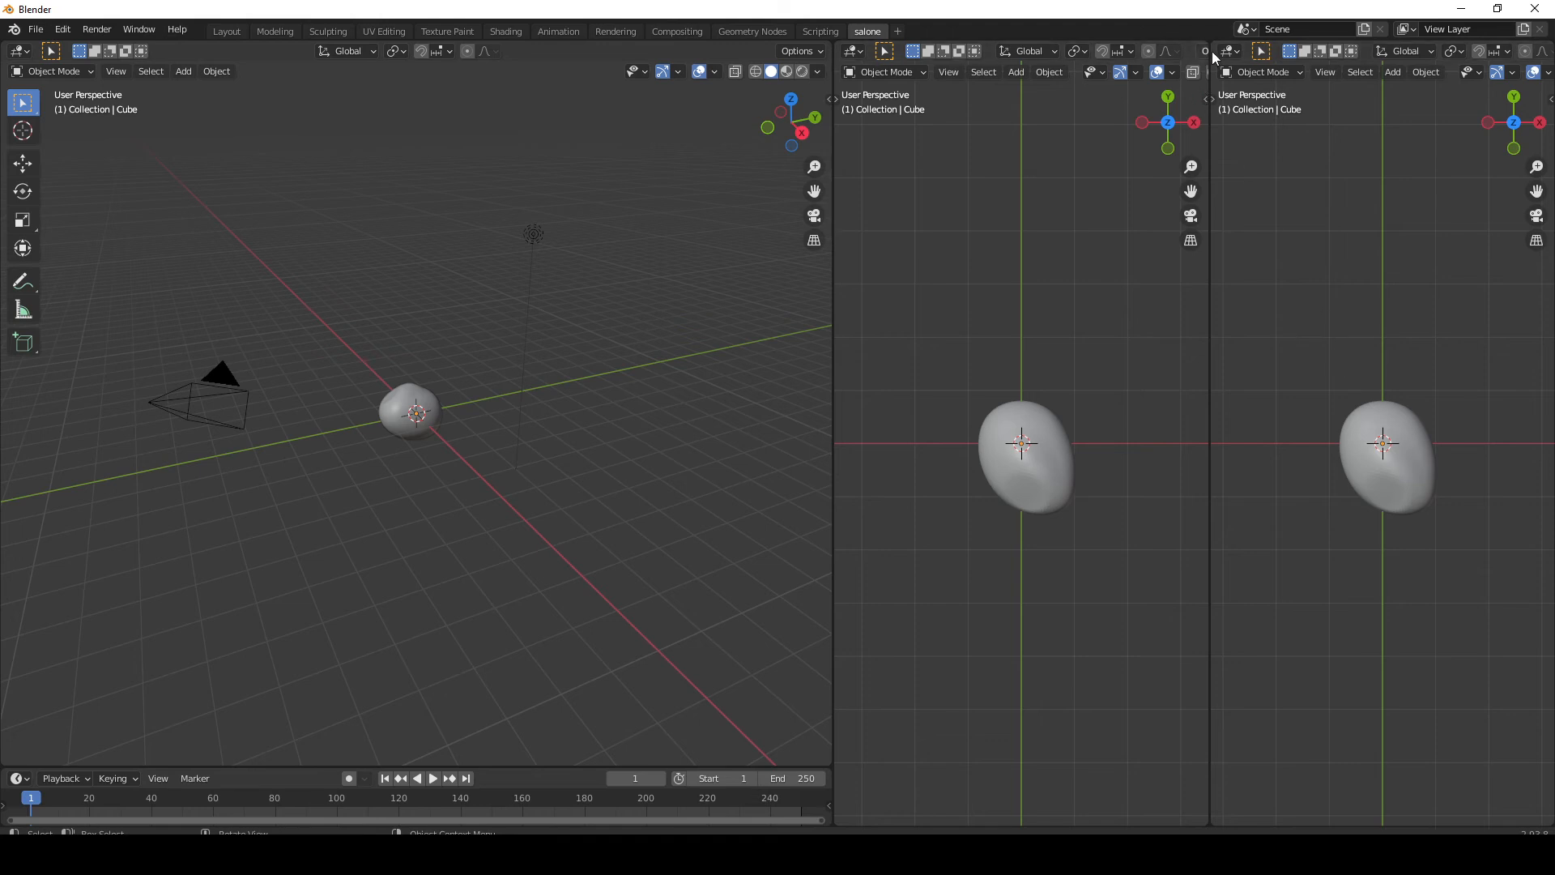
{"action": "left_click_drag", "start_coordinate": [1227, 49], "coordinate": [1433, 55]}
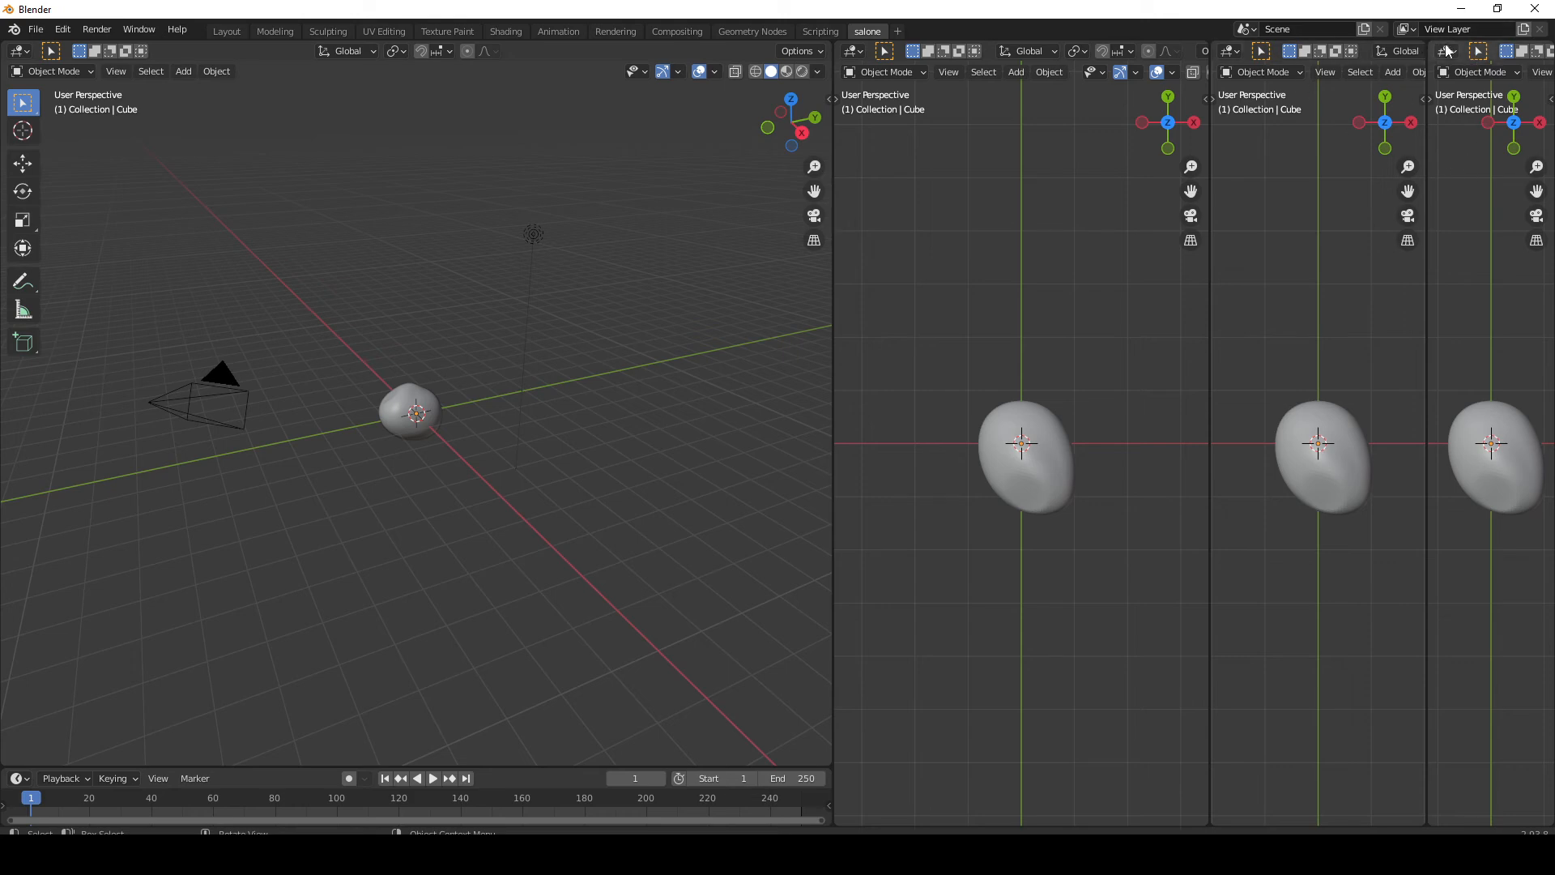
{"action": "left_click_drag", "start_coordinate": [1416, 50], "coordinate": [1346, 410]}
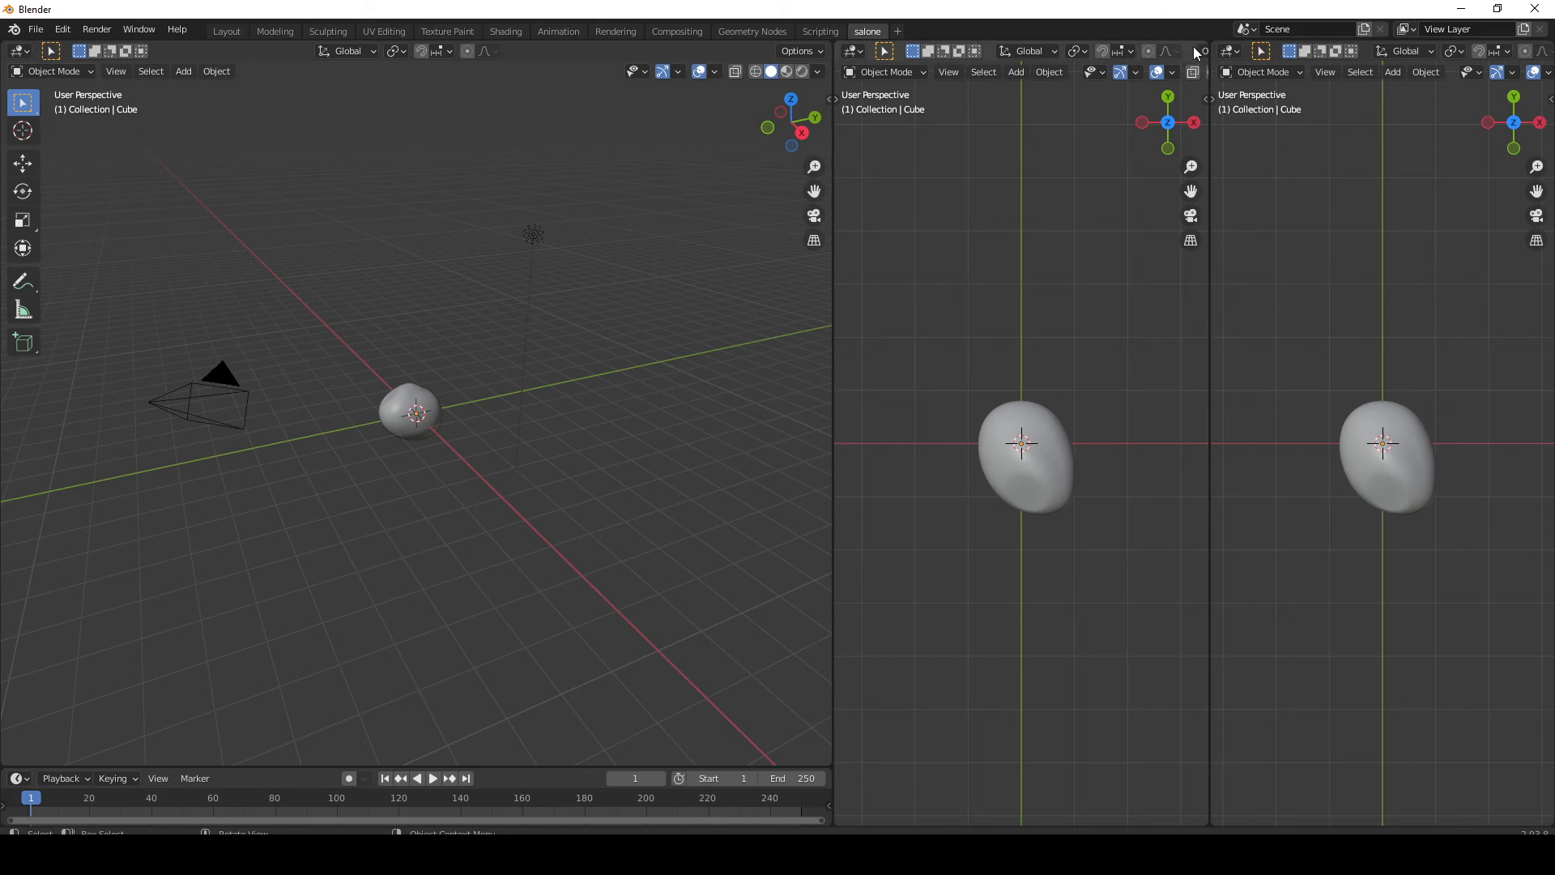
{"action": "left_click_drag", "start_coordinate": [1205, 42], "coordinate": [1050, 47]}
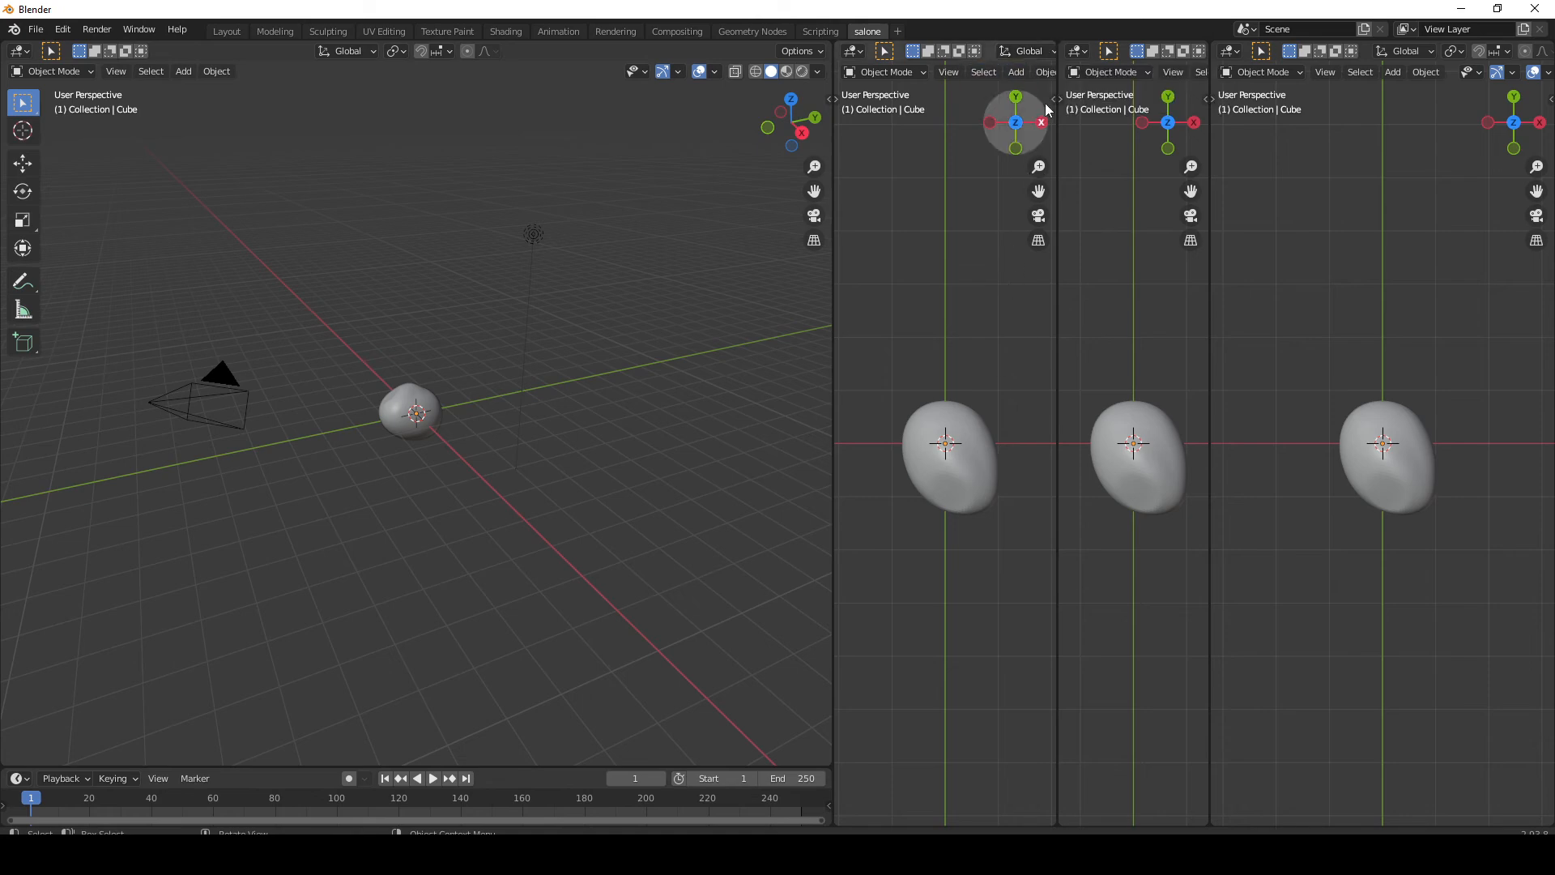
{"action": "left_click_drag", "start_coordinate": [1050, 43], "coordinate": [1250, 267]}
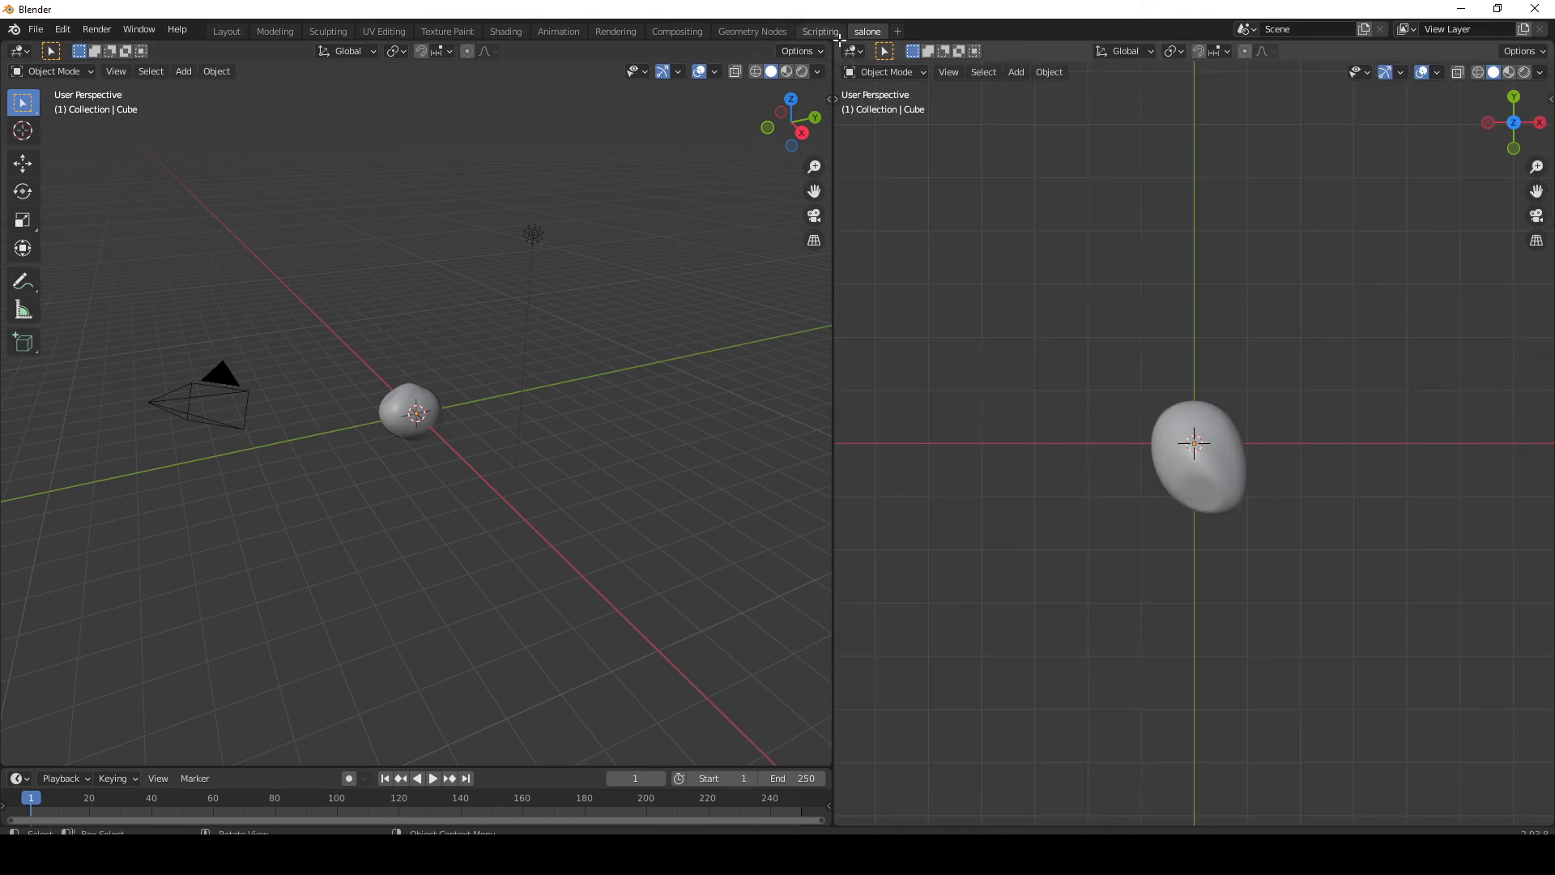
Split the right-hand viewport into two stacked halves, rejoin them, and widen the viewport slightly
{"action": "left_click_drag", "start_coordinate": [839, 51], "coordinate": [836, 451]}
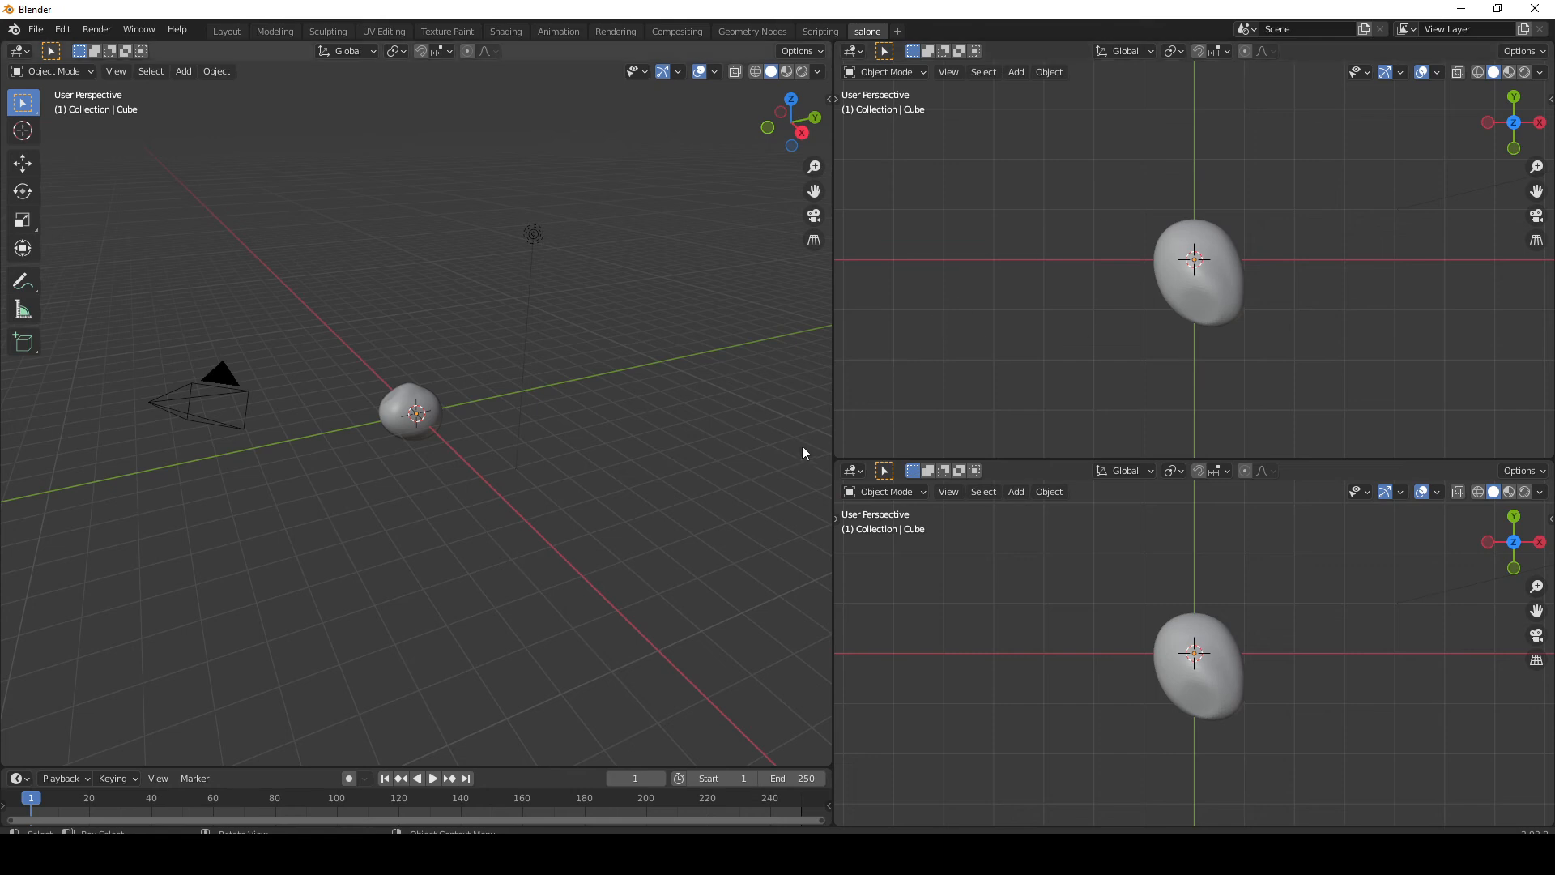
{"action": "left_click_drag", "start_coordinate": [840, 450], "coordinate": [848, 496]}
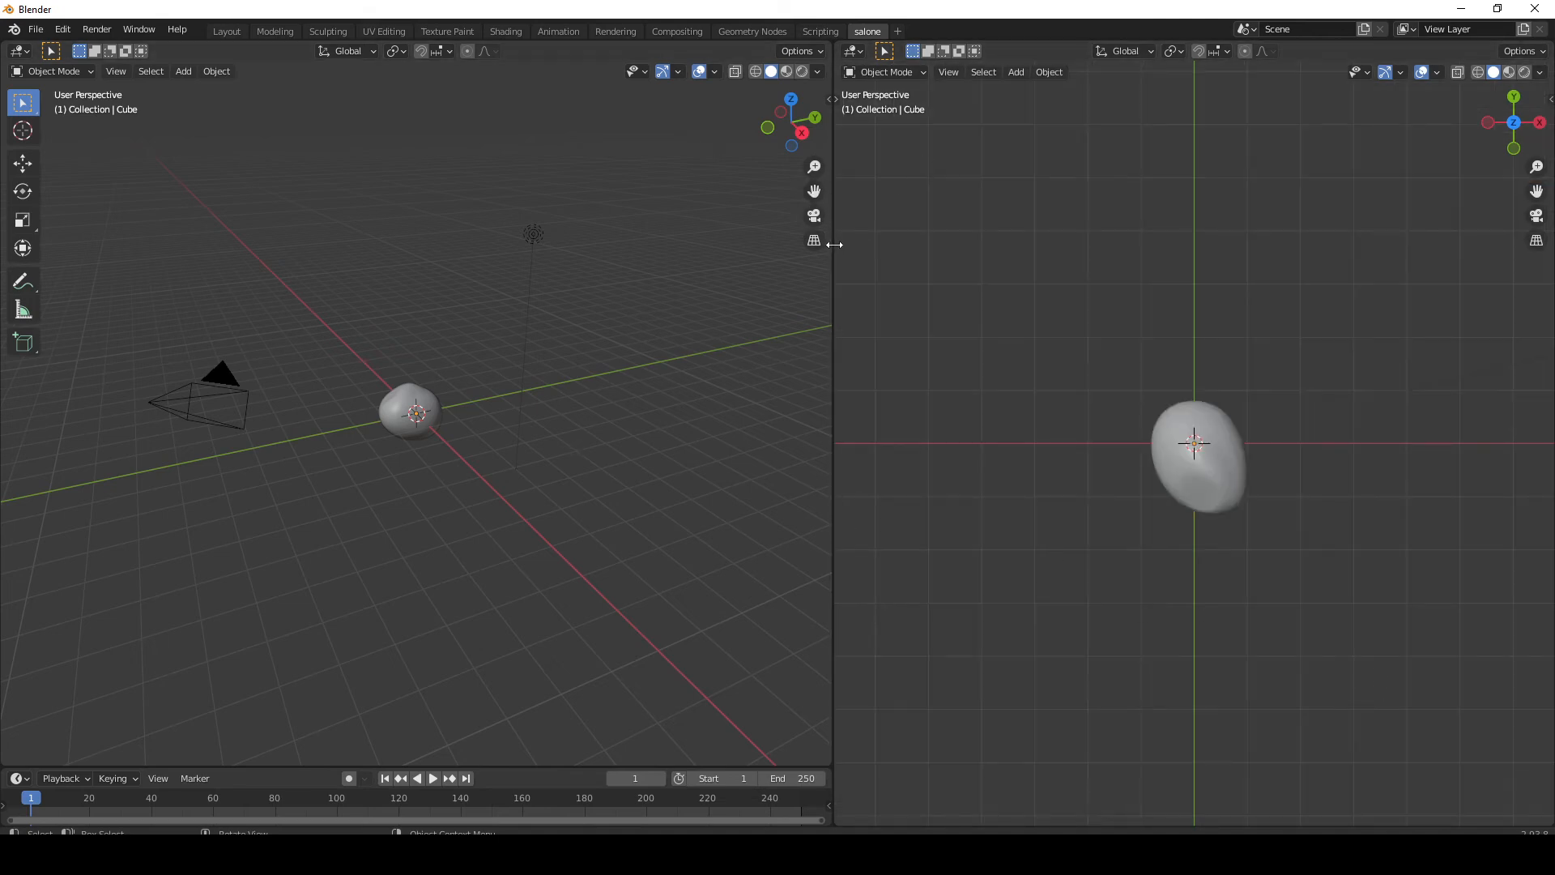
{"action": "left_click_drag", "start_coordinate": [832, 243], "coordinate": [778, 253]}
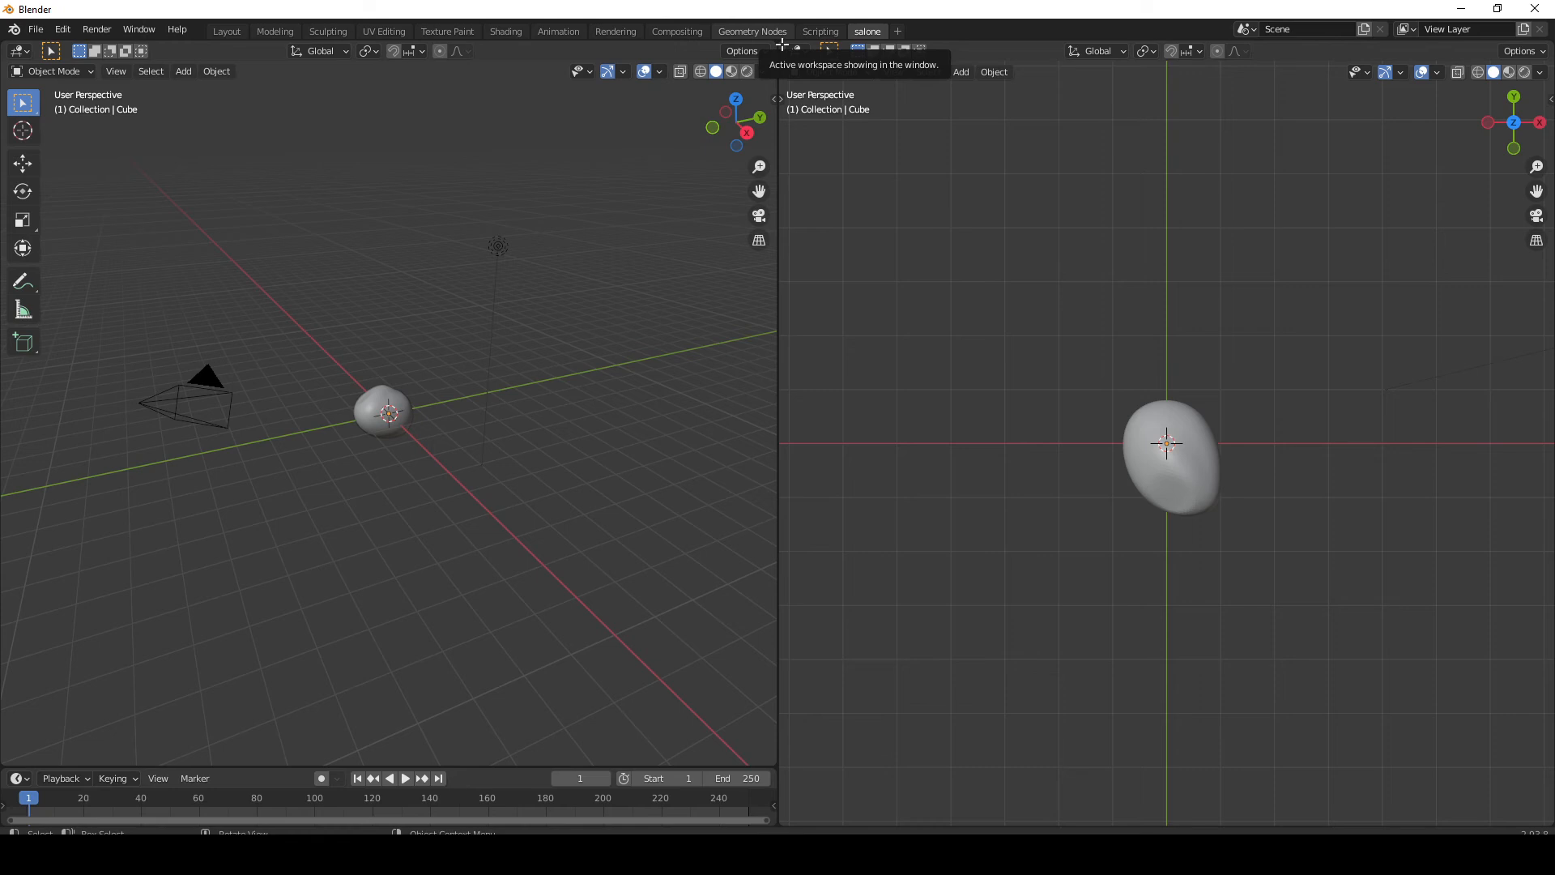
Divide the right-hand viewport into three stacked rows and merge them back into one
{"action": "left_click_drag", "start_coordinate": [781, 44], "coordinate": [782, 516]}
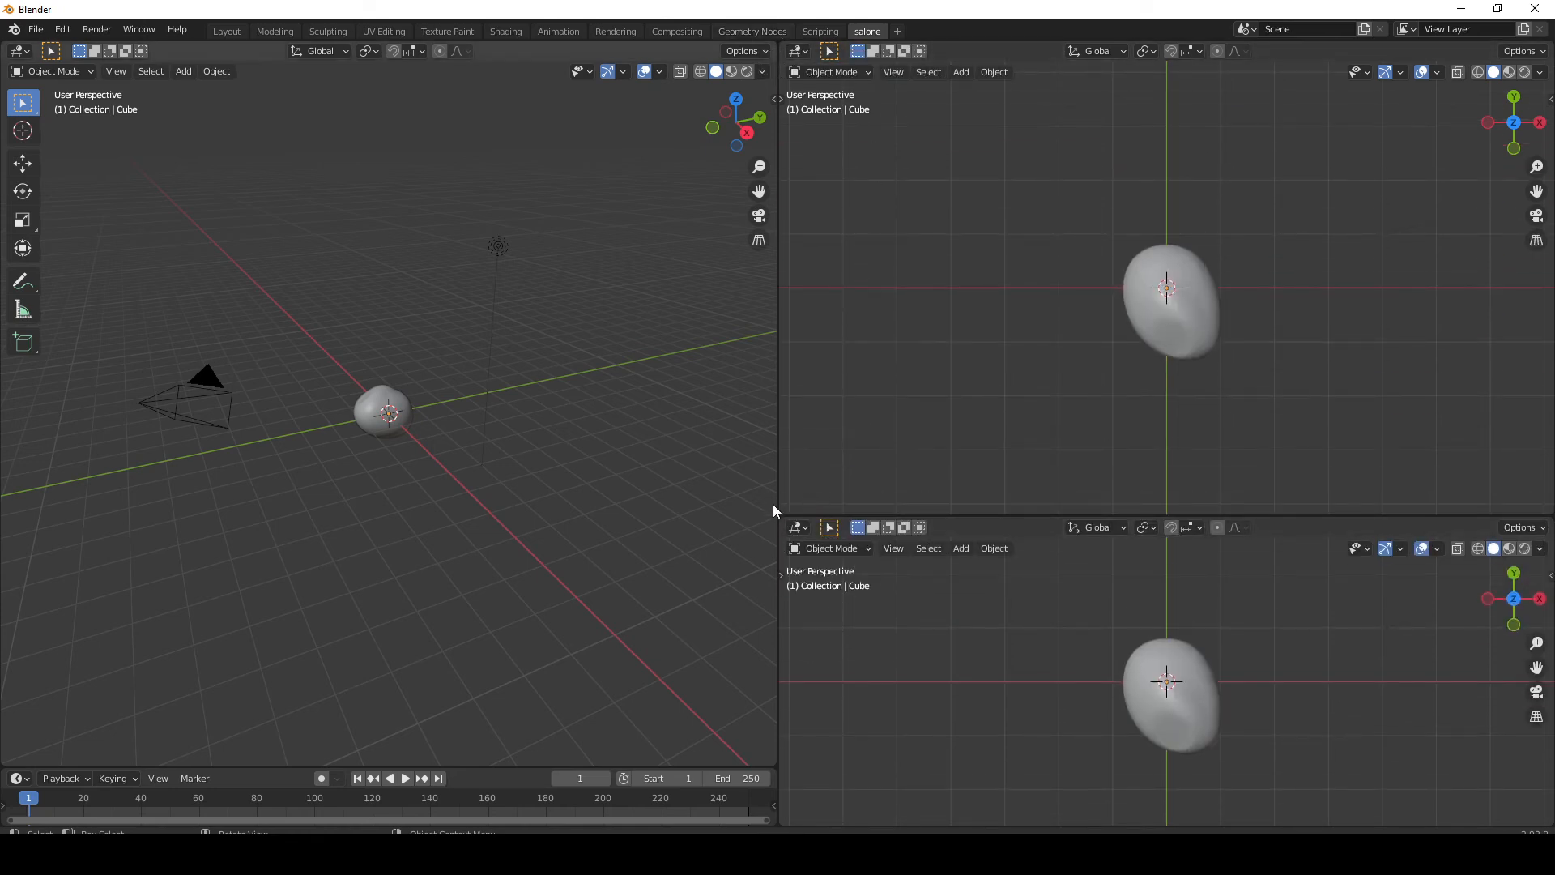
{"action": "left_click_drag", "start_coordinate": [789, 515], "coordinate": [790, 492]}
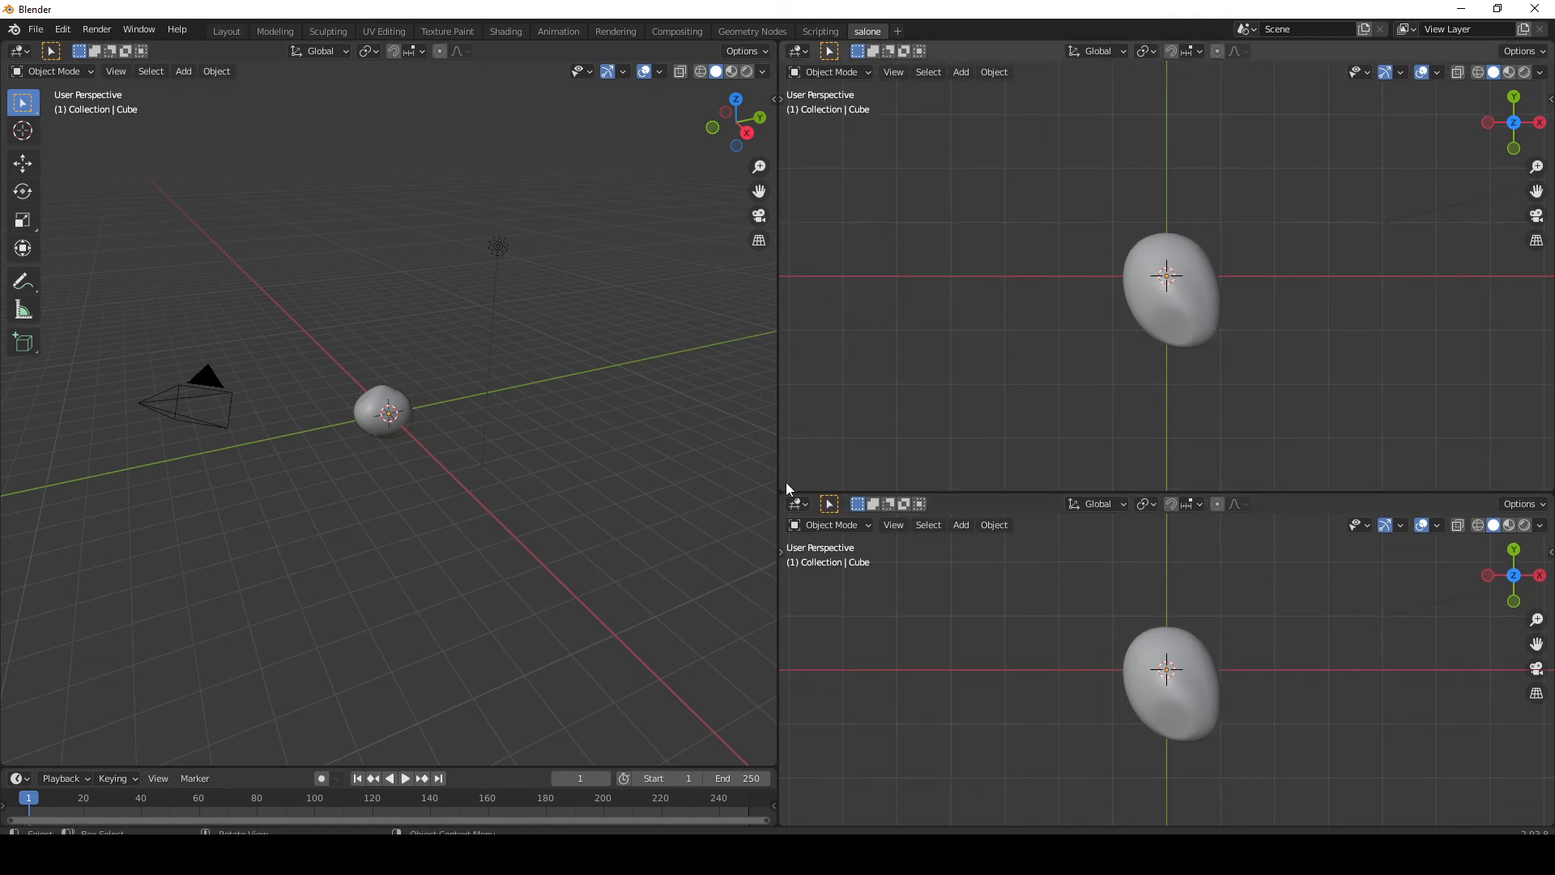
{"action": "left_click_drag", "start_coordinate": [782, 487], "coordinate": [811, 262]}
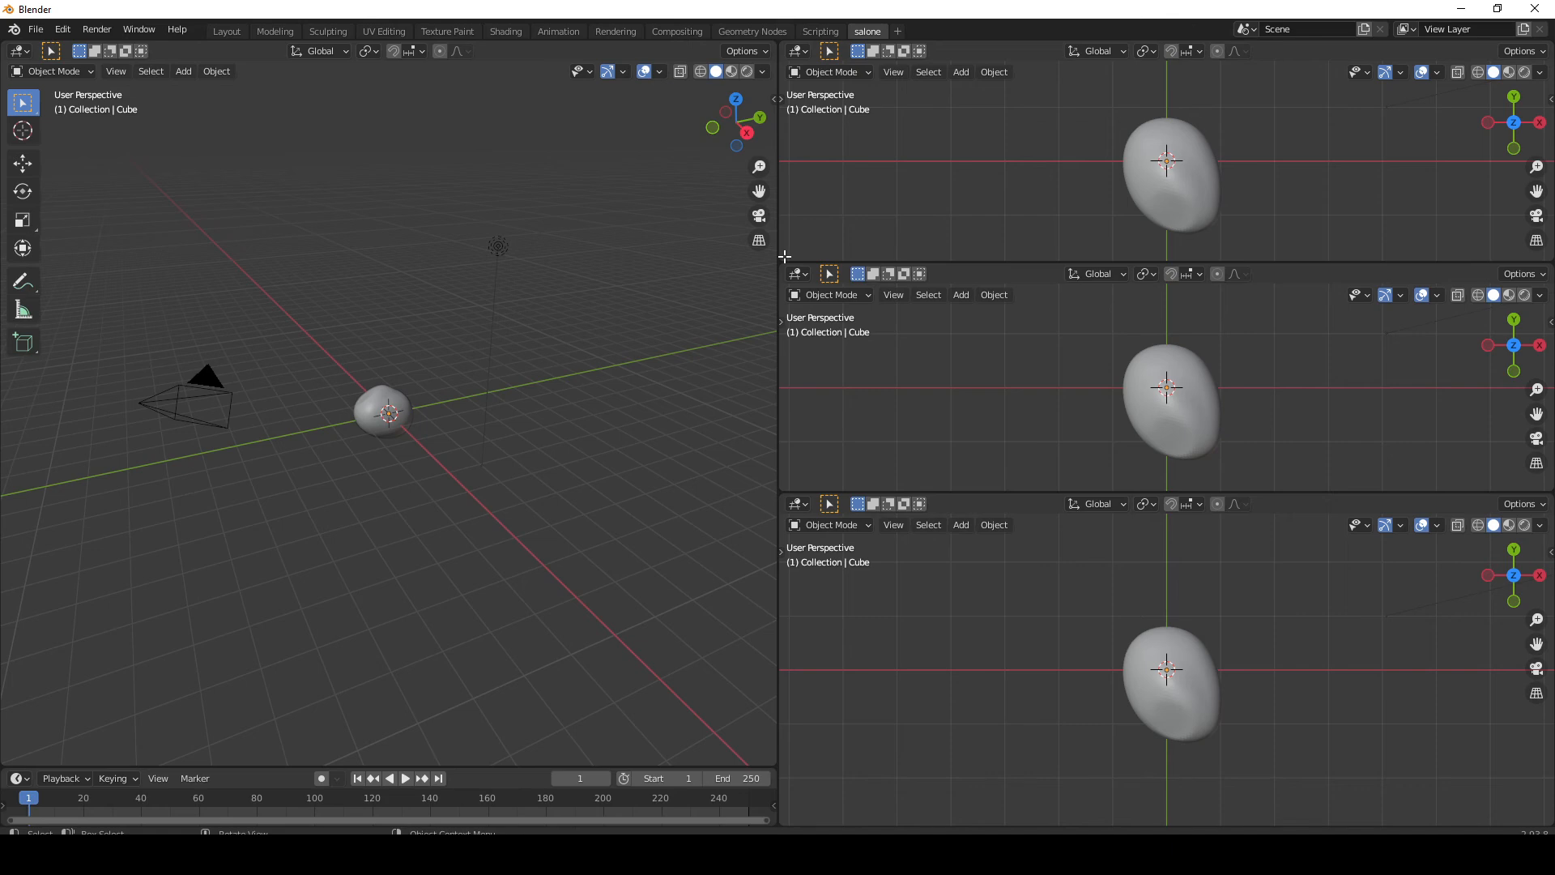
{"action": "left_click_drag", "start_coordinate": [784, 257], "coordinate": [790, 308]}
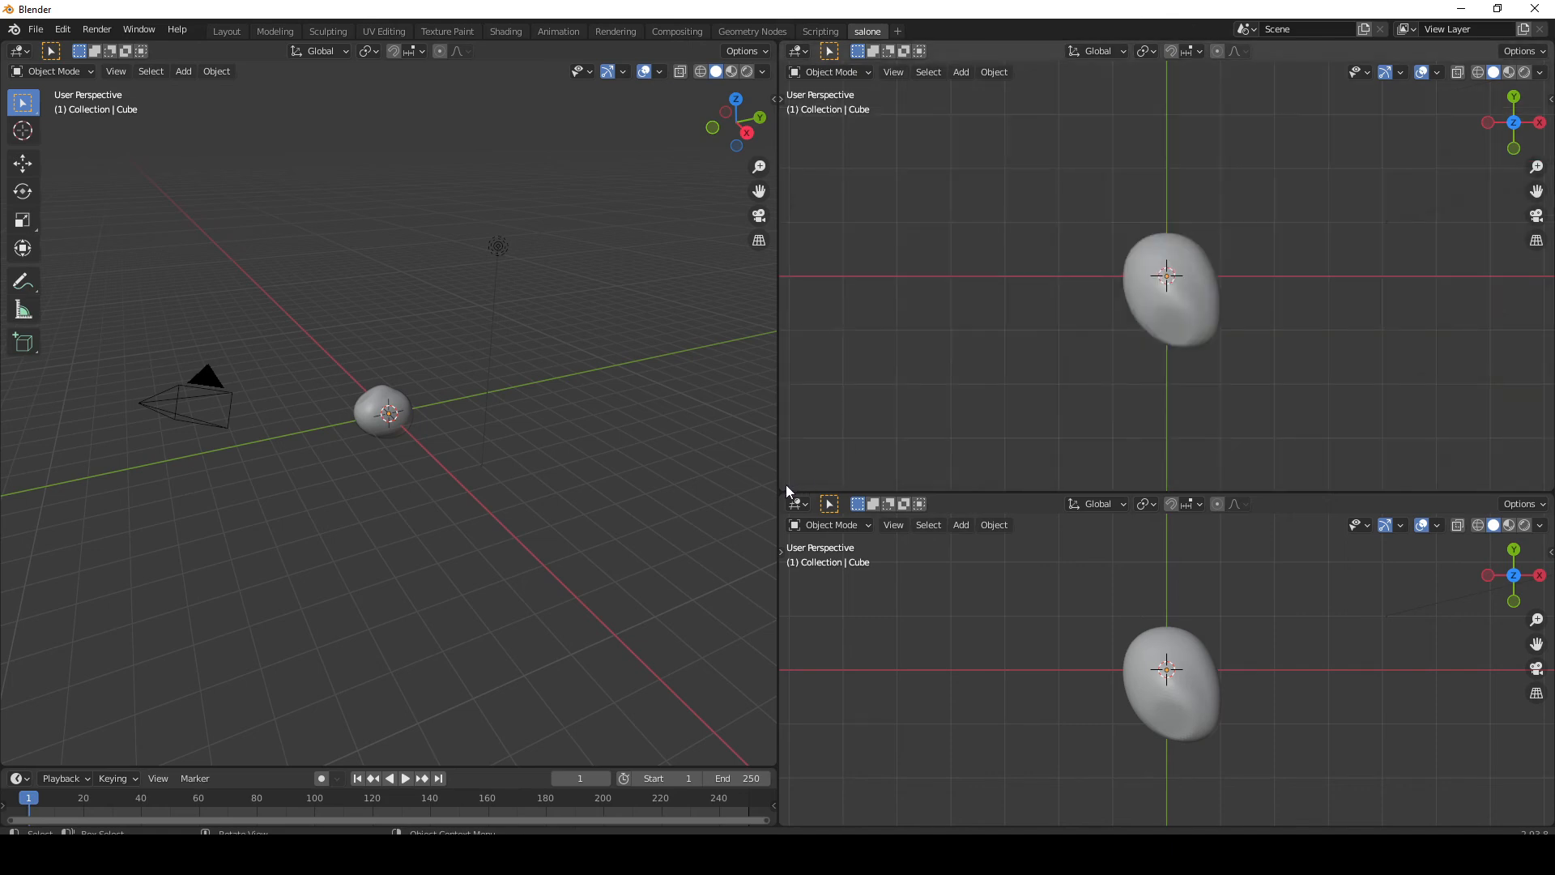
{"action": "left_click_drag", "start_coordinate": [787, 487], "coordinate": [1007, 451]}
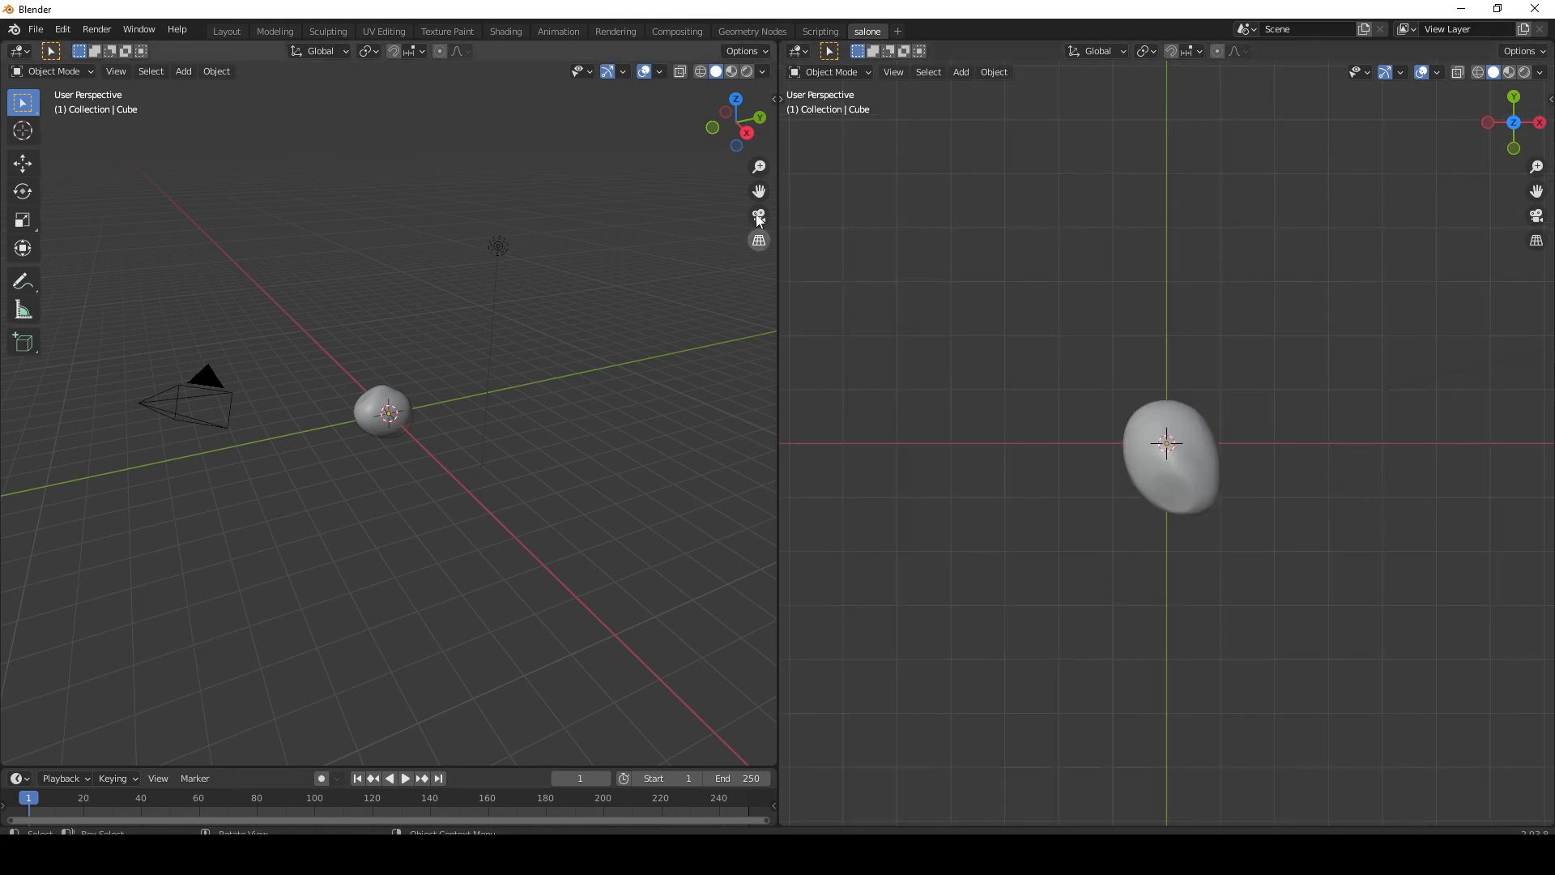
Narrow the left column and split its viewport into two stacked halves
{"action": "left_click_drag", "start_coordinate": [779, 77], "coordinate": [558, 113]}
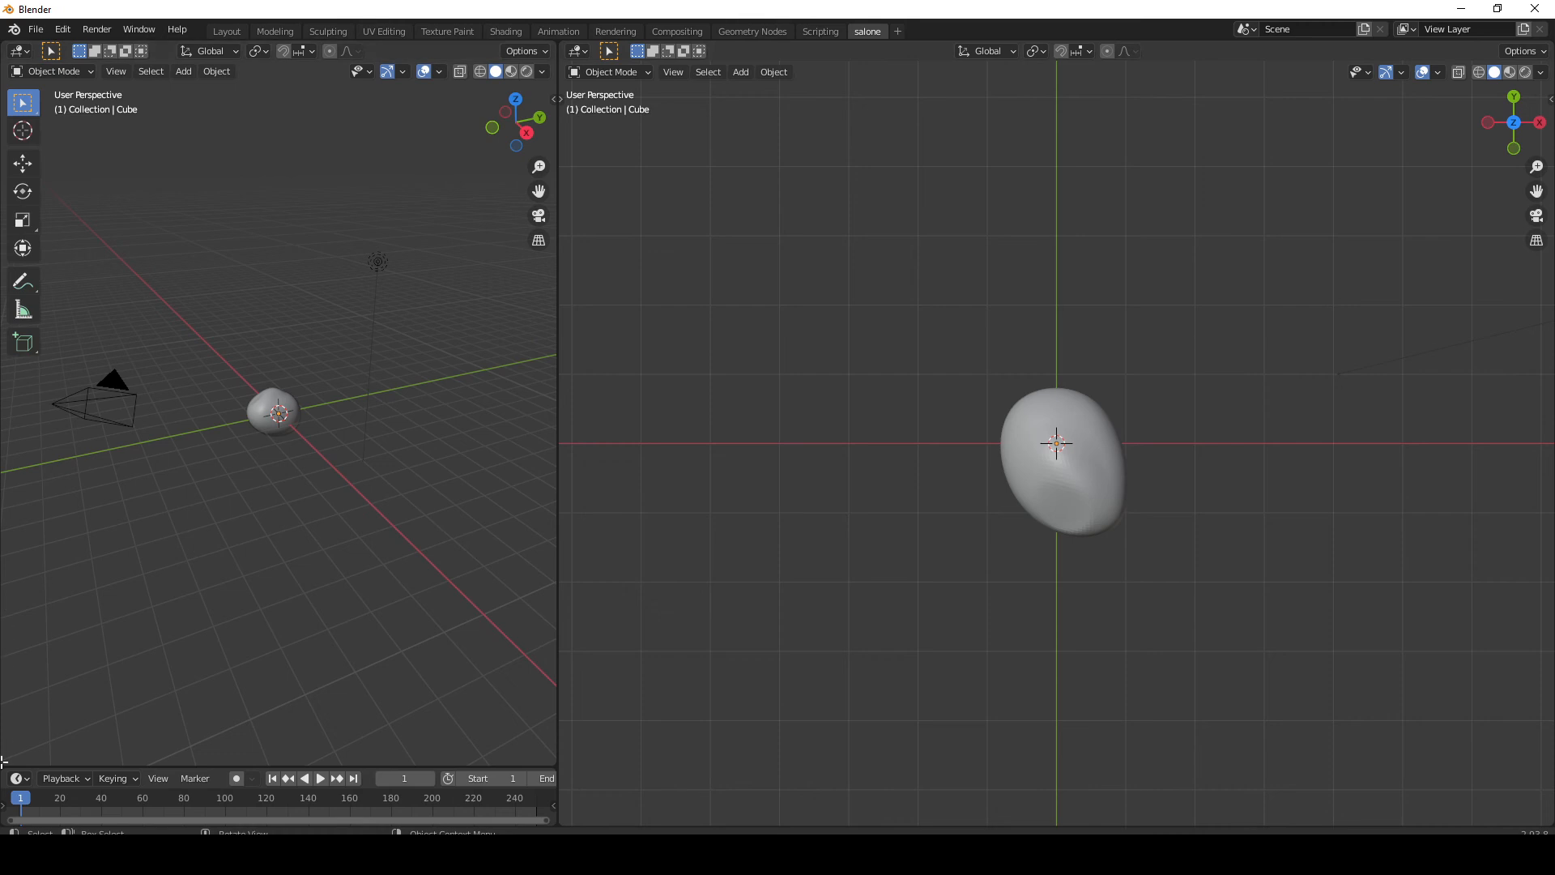
{"action": "left_click_drag", "start_coordinate": [4, 766], "coordinate": [8, 405]}
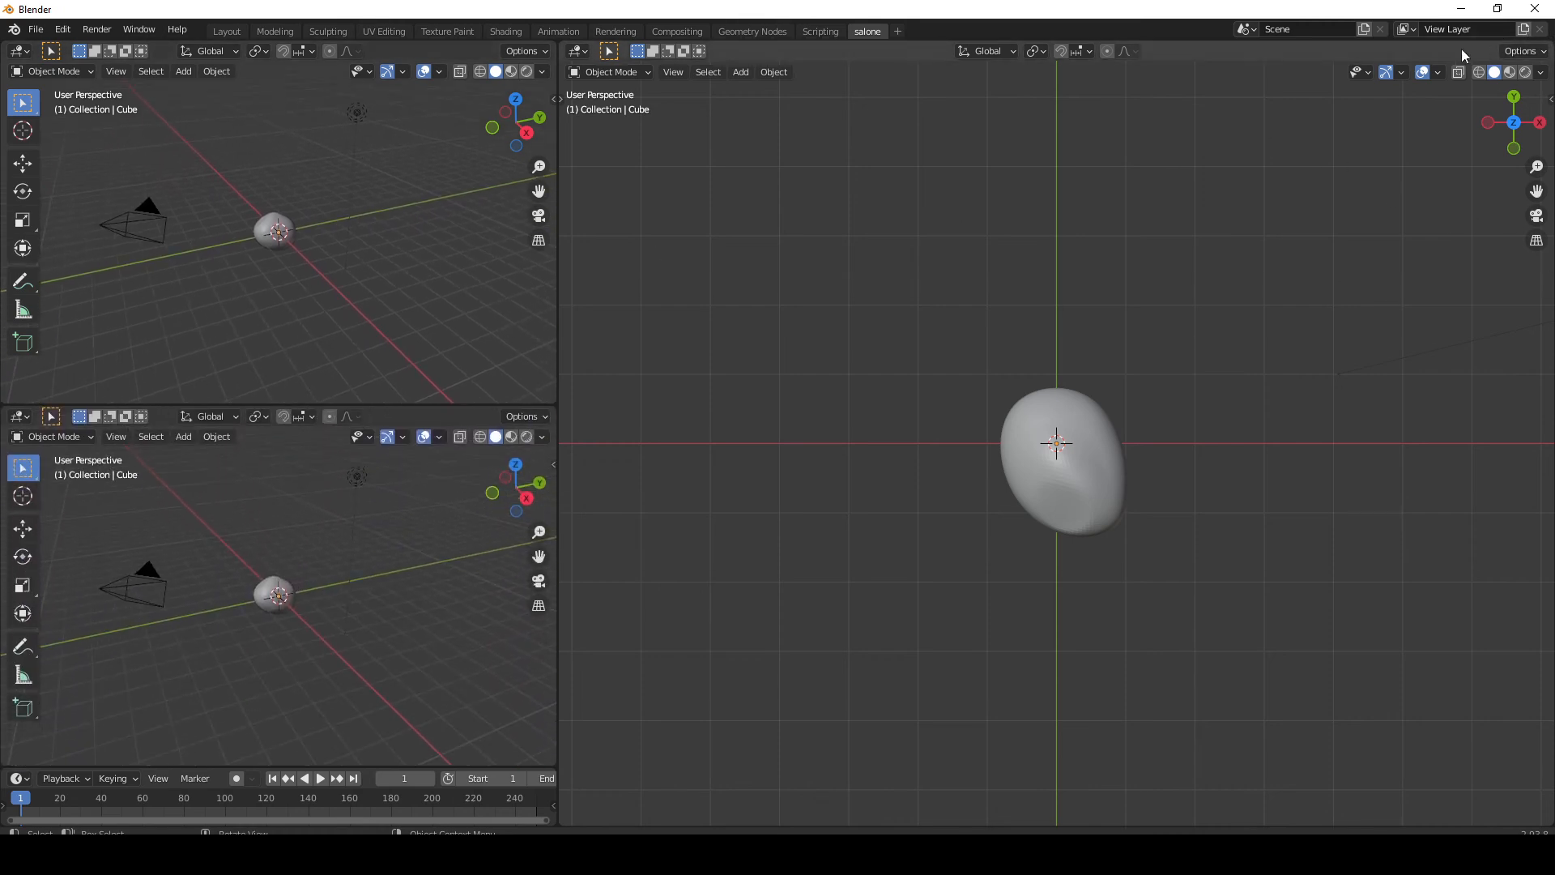
Divide the large viewport into two stacked middle viewports and a widened side column, roughly matching the left column's row heights
{"action": "left_click_drag", "start_coordinate": [1548, 45], "coordinate": [1301, 77]}
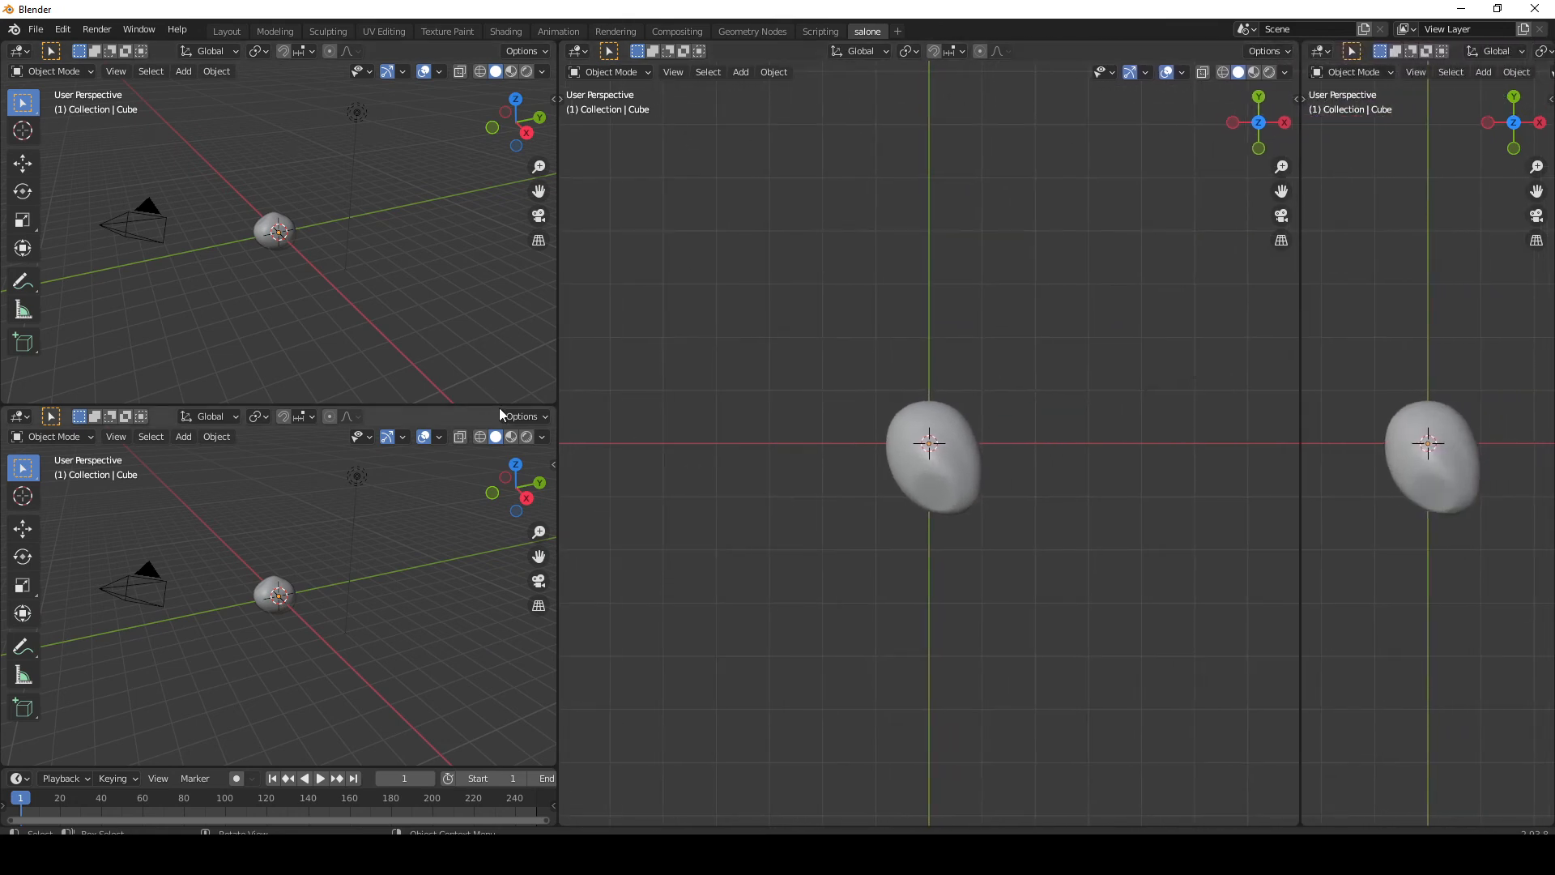
{"action": "left_click_drag", "start_coordinate": [458, 403], "coordinate": [458, 434]}
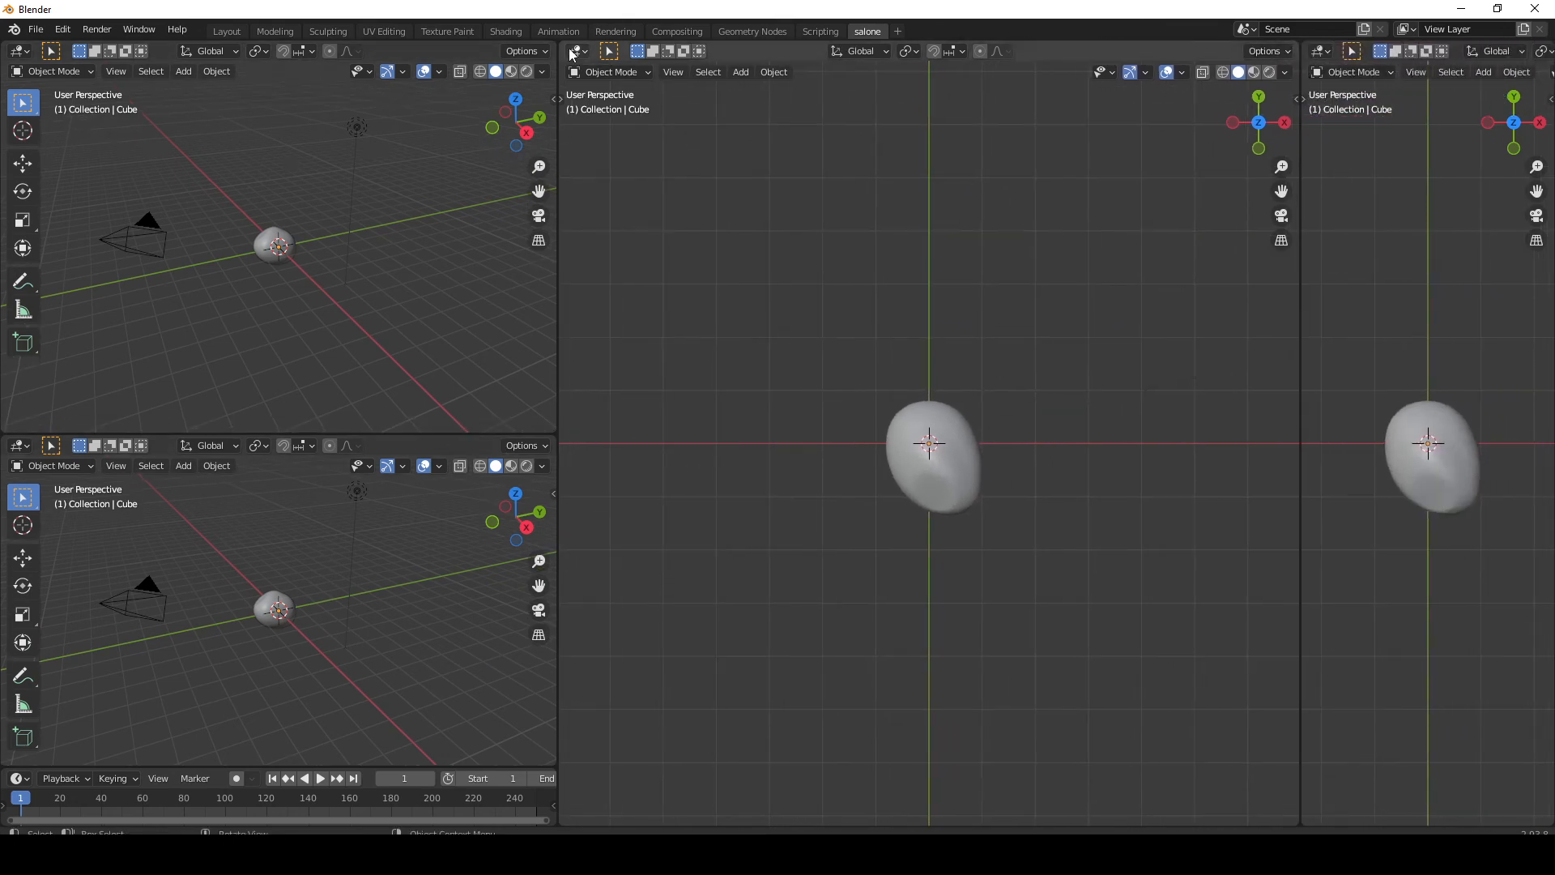
{"action": "left_click_drag", "start_coordinate": [563, 42], "coordinate": [575, 435]}
{"action": "left_click_drag", "start_coordinate": [1300, 405], "coordinate": [1166, 405]}
Turn the far-right area into a slightly narrower Properties editor and display its render settings
{"action": "left_click", "coordinate": [1182, 50]}
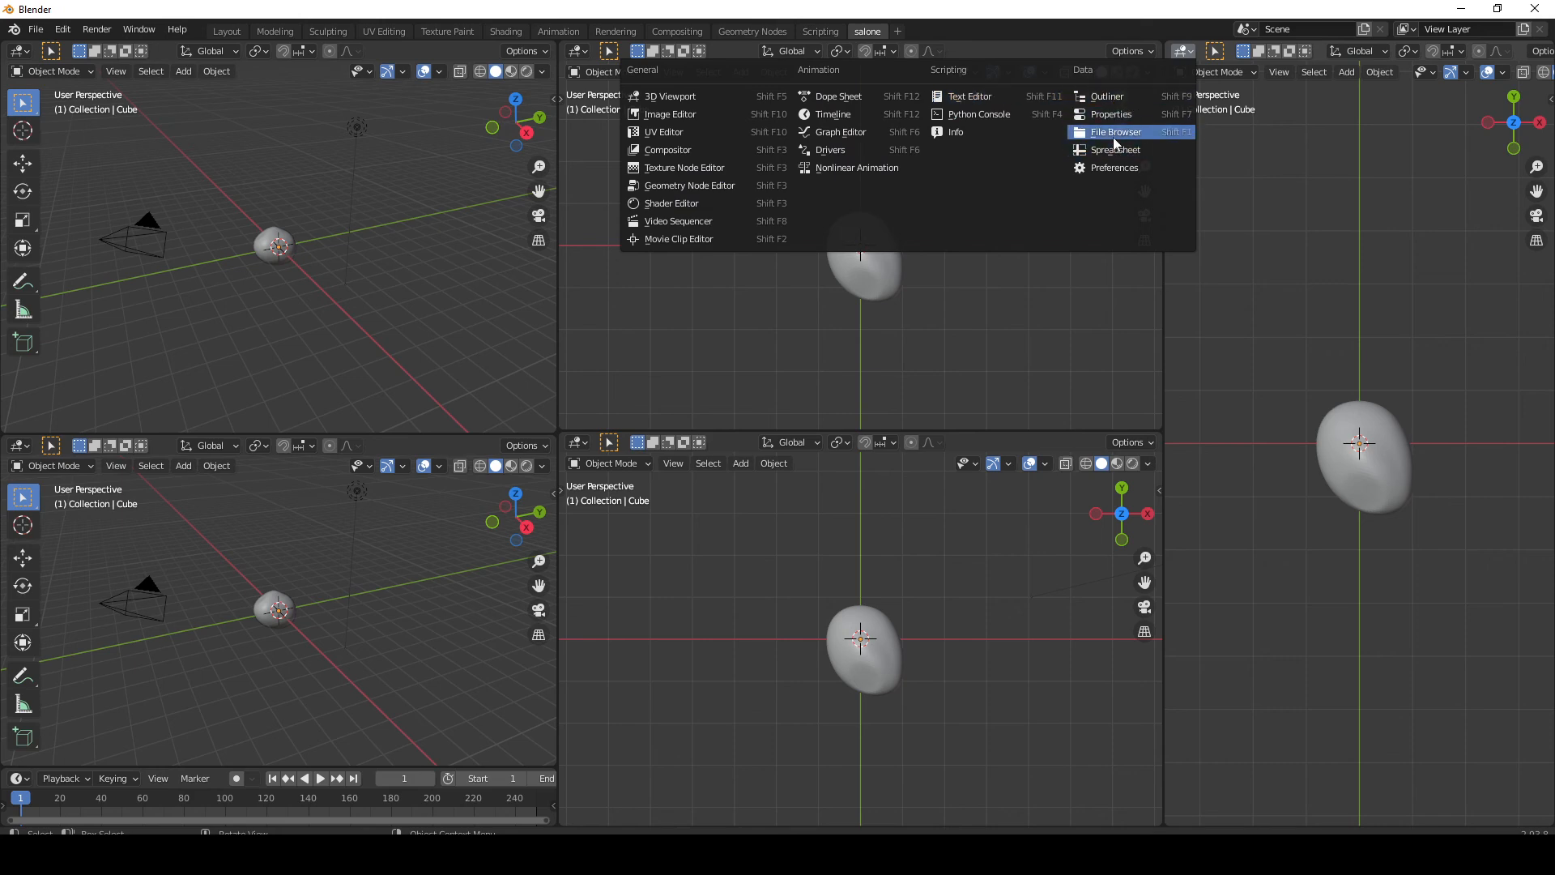
{"action": "left_click", "coordinate": [1120, 115]}
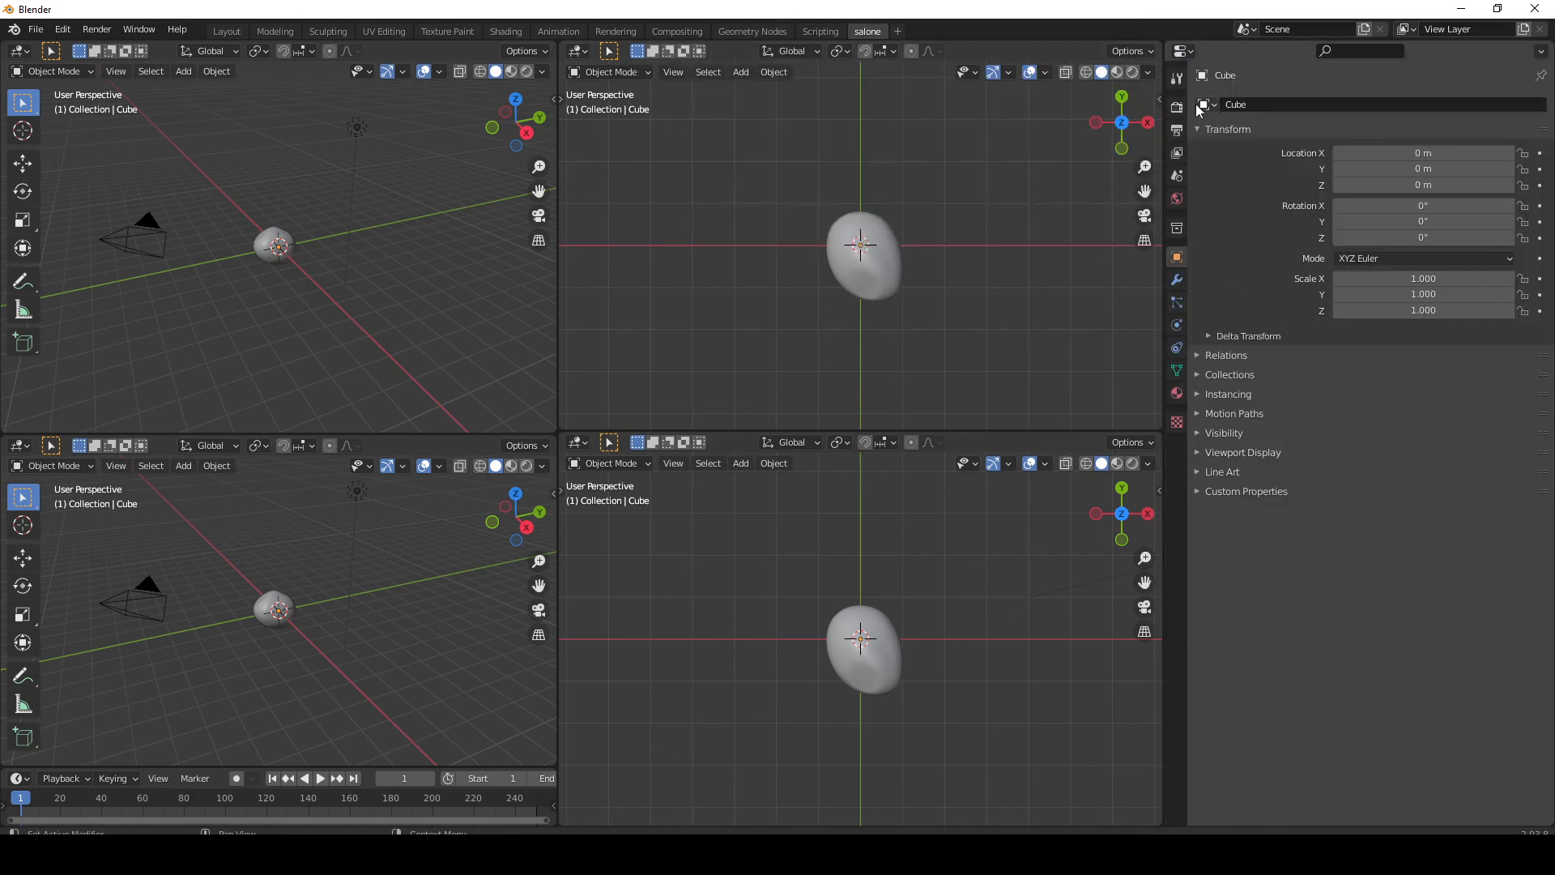
{"action": "left_click_drag", "start_coordinate": [1163, 79], "coordinate": [1226, 77]}
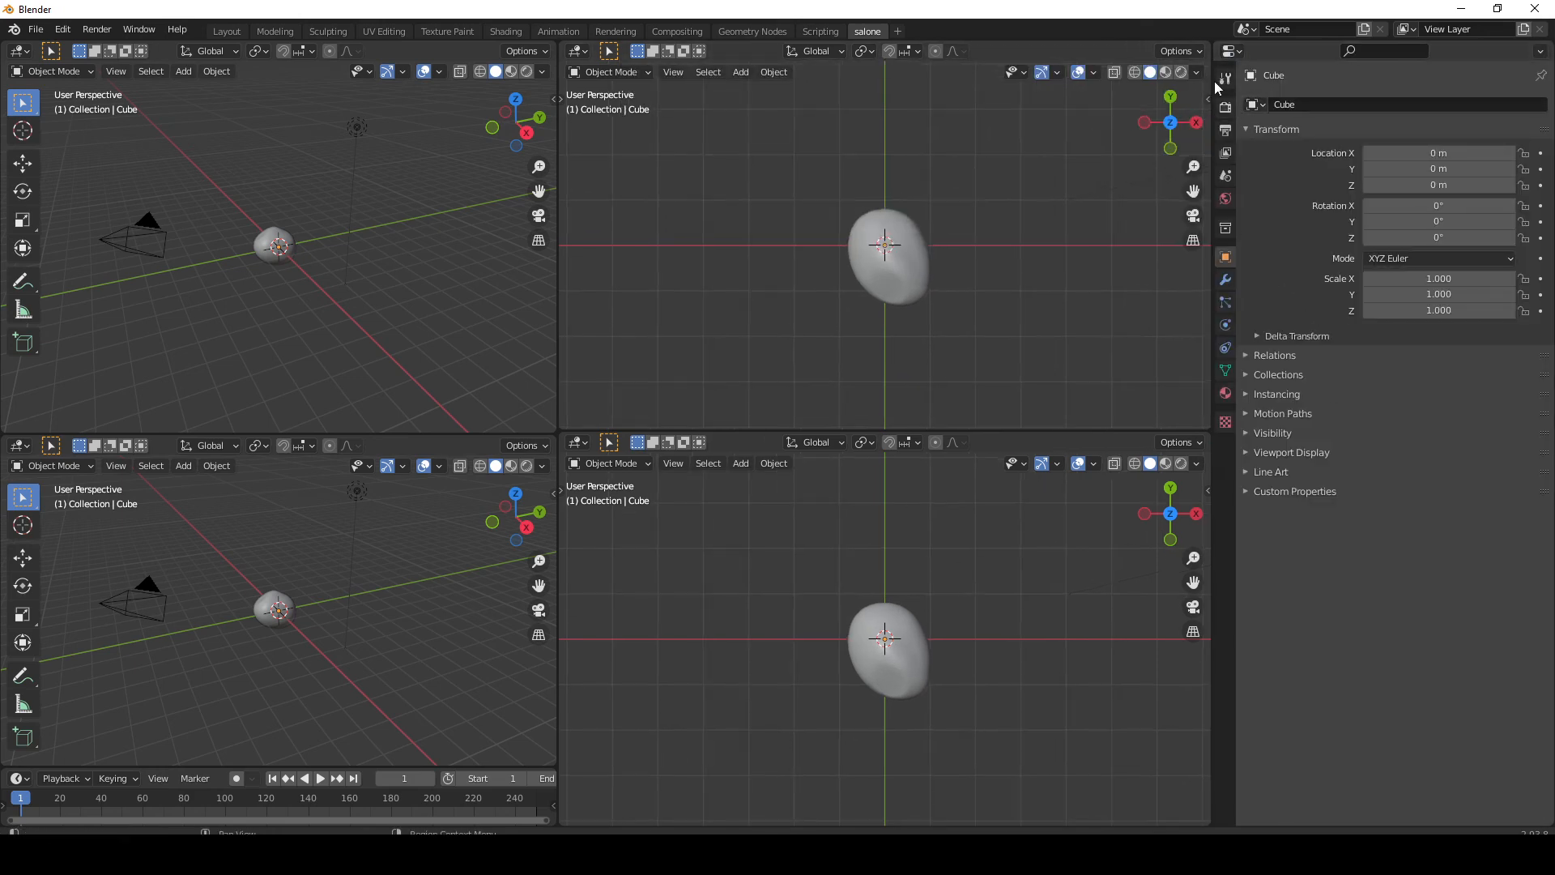
{"action": "left_click", "coordinate": [1224, 78]}
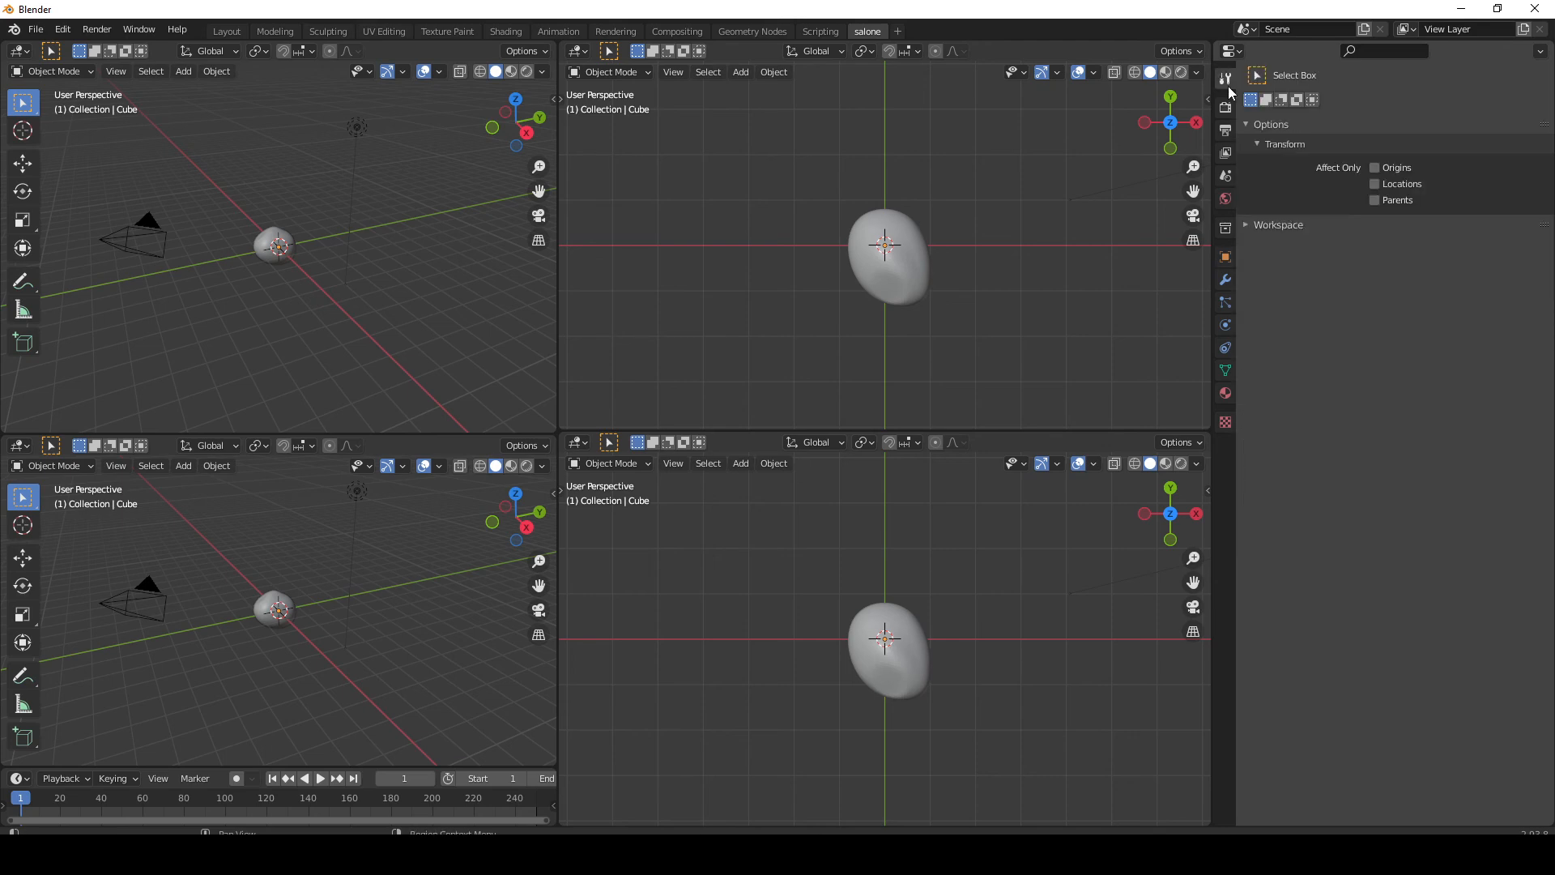
{"action": "left_click", "coordinate": [1225, 106]}
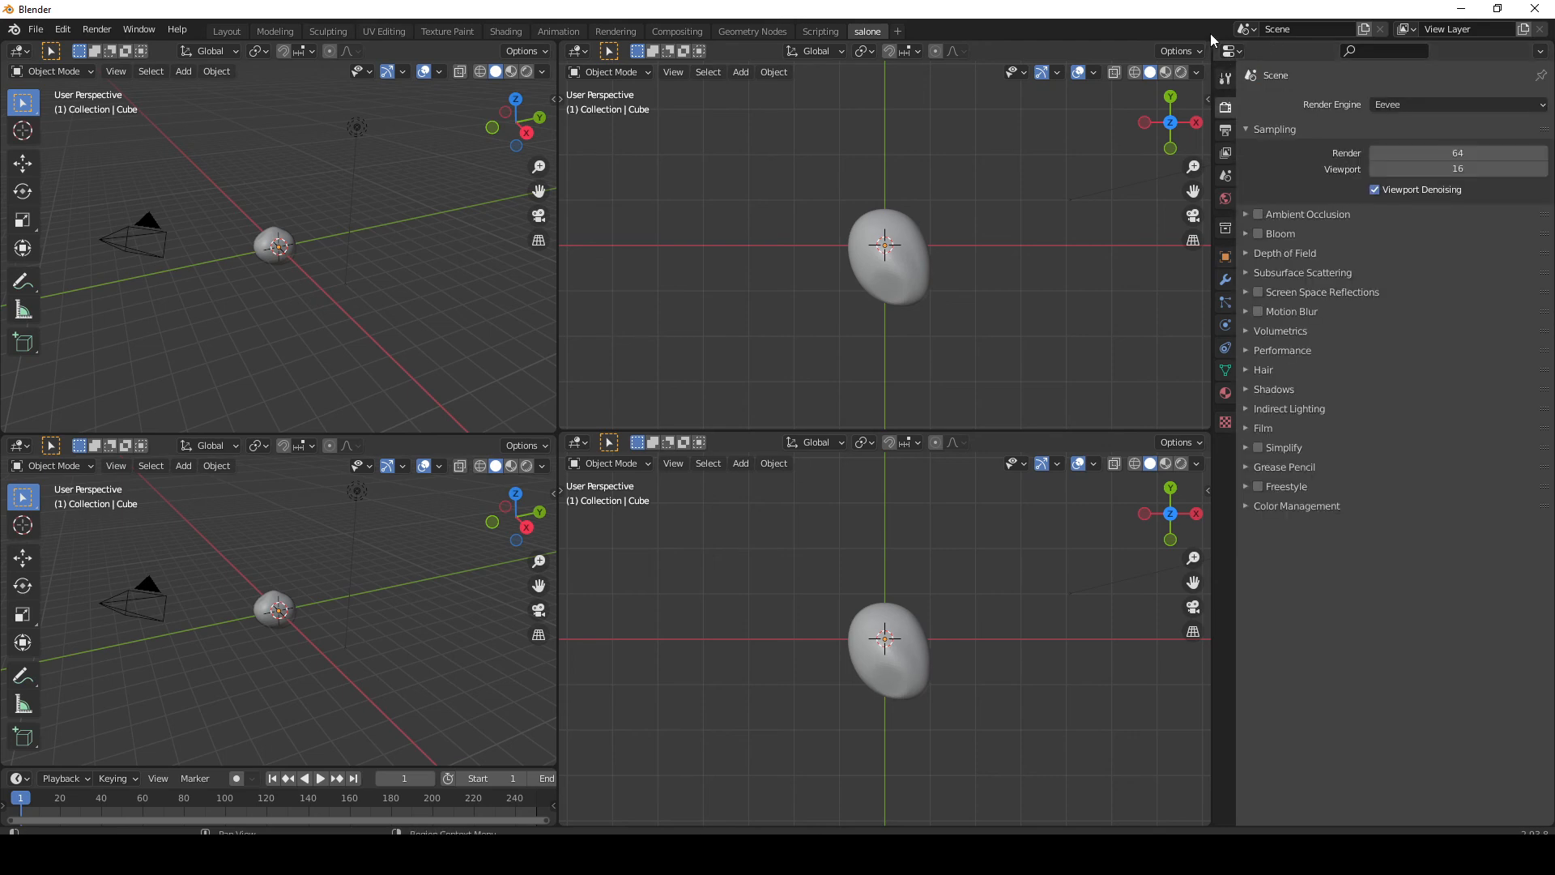
Split the Properties editor horizontally and turn its upper part into an Outliner
{"action": "left_click_drag", "start_coordinate": [1215, 40], "coordinate": [1223, 230]}
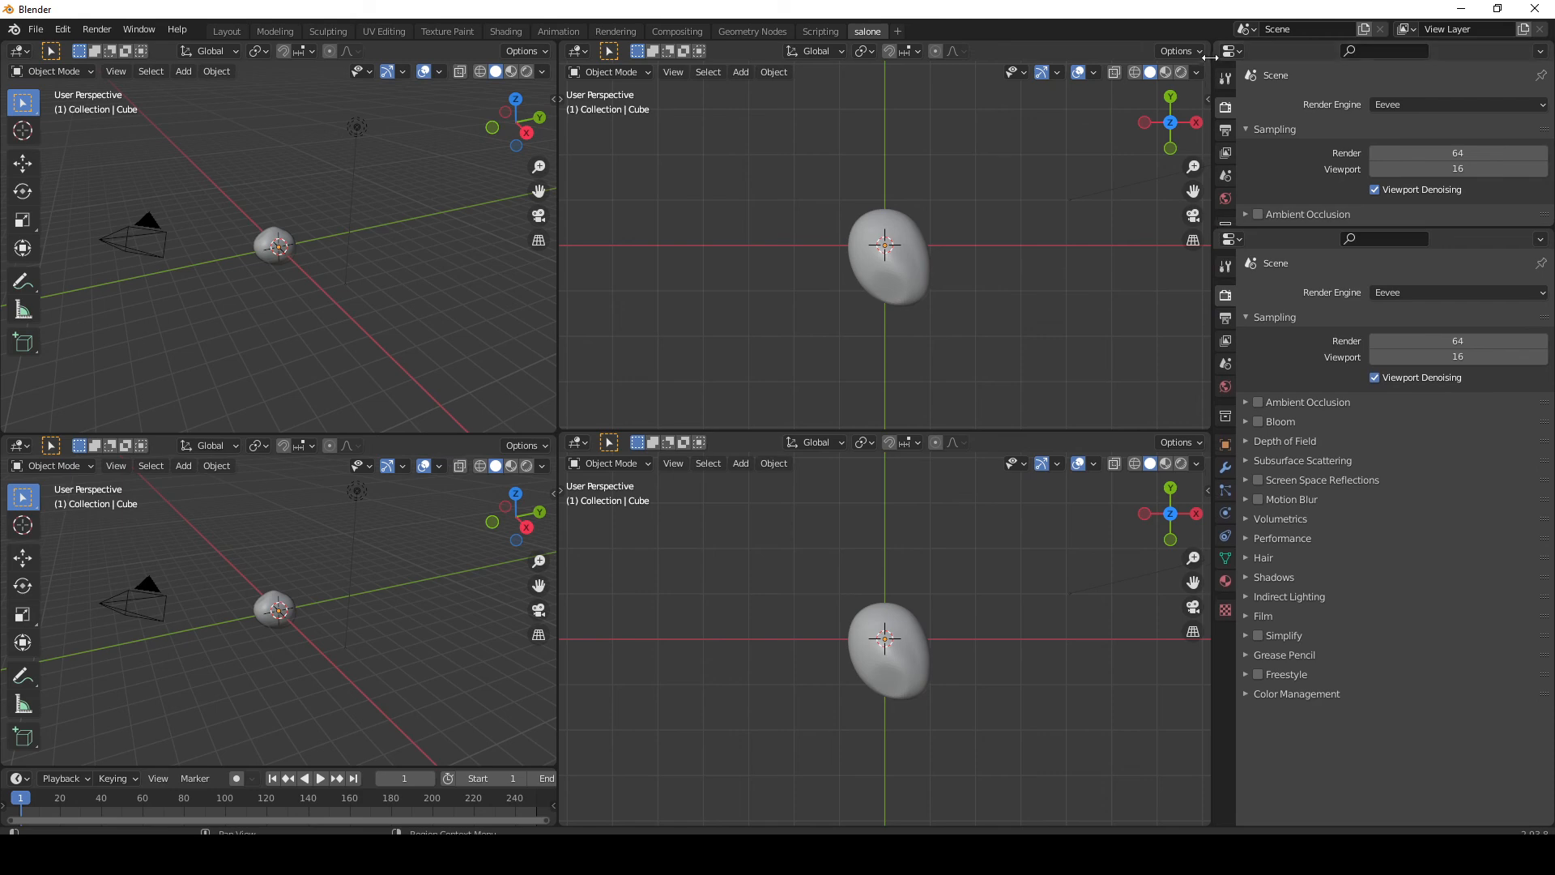
{"action": "left_click", "coordinate": [1232, 55]}
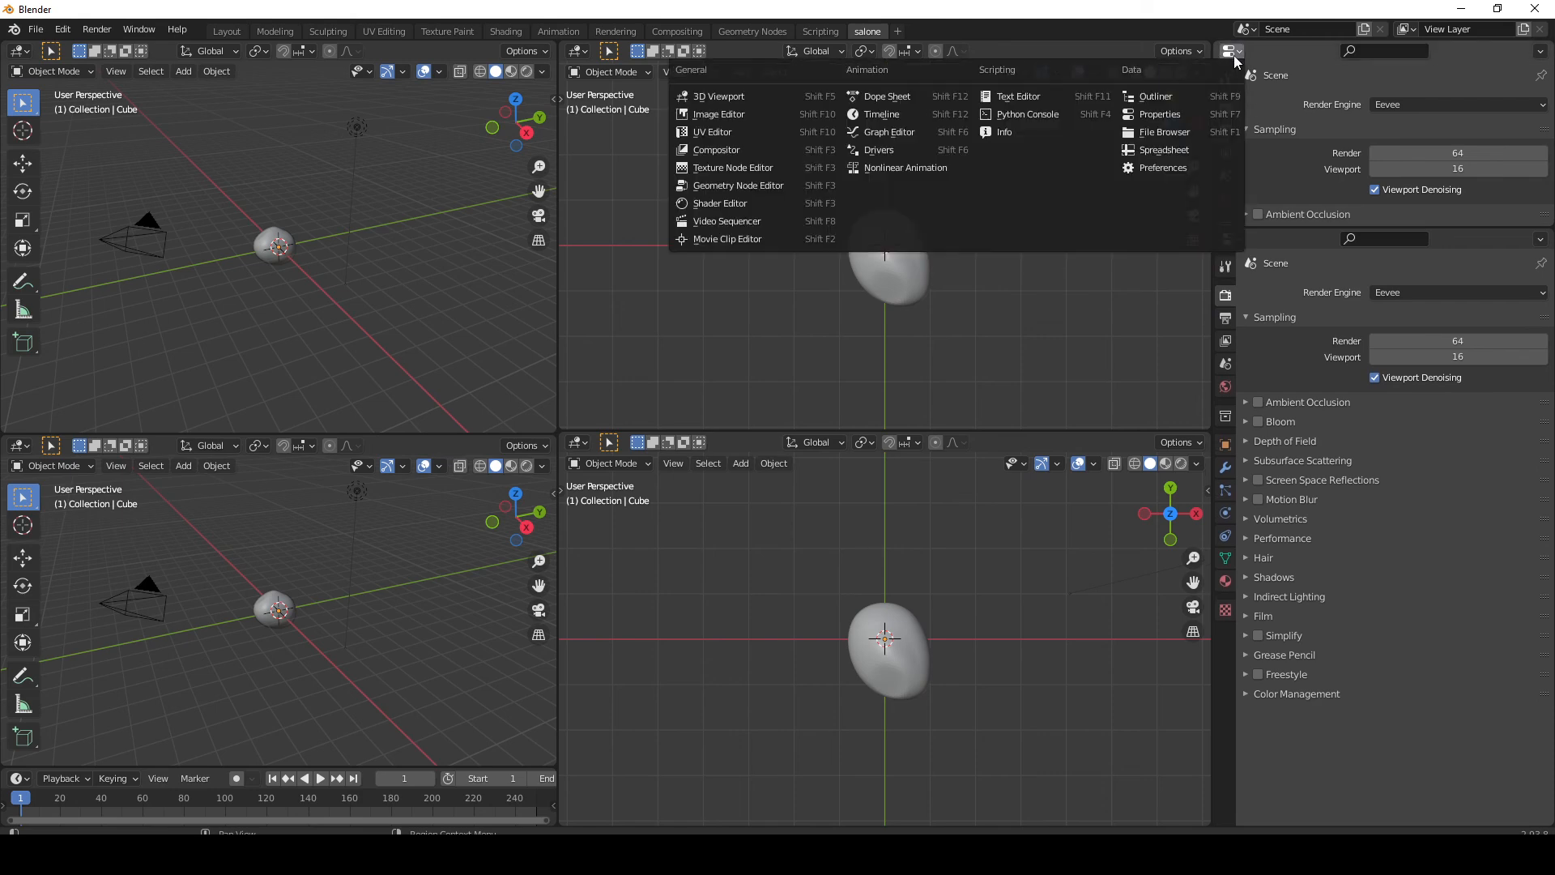
{"action": "left_click", "coordinate": [1193, 94]}
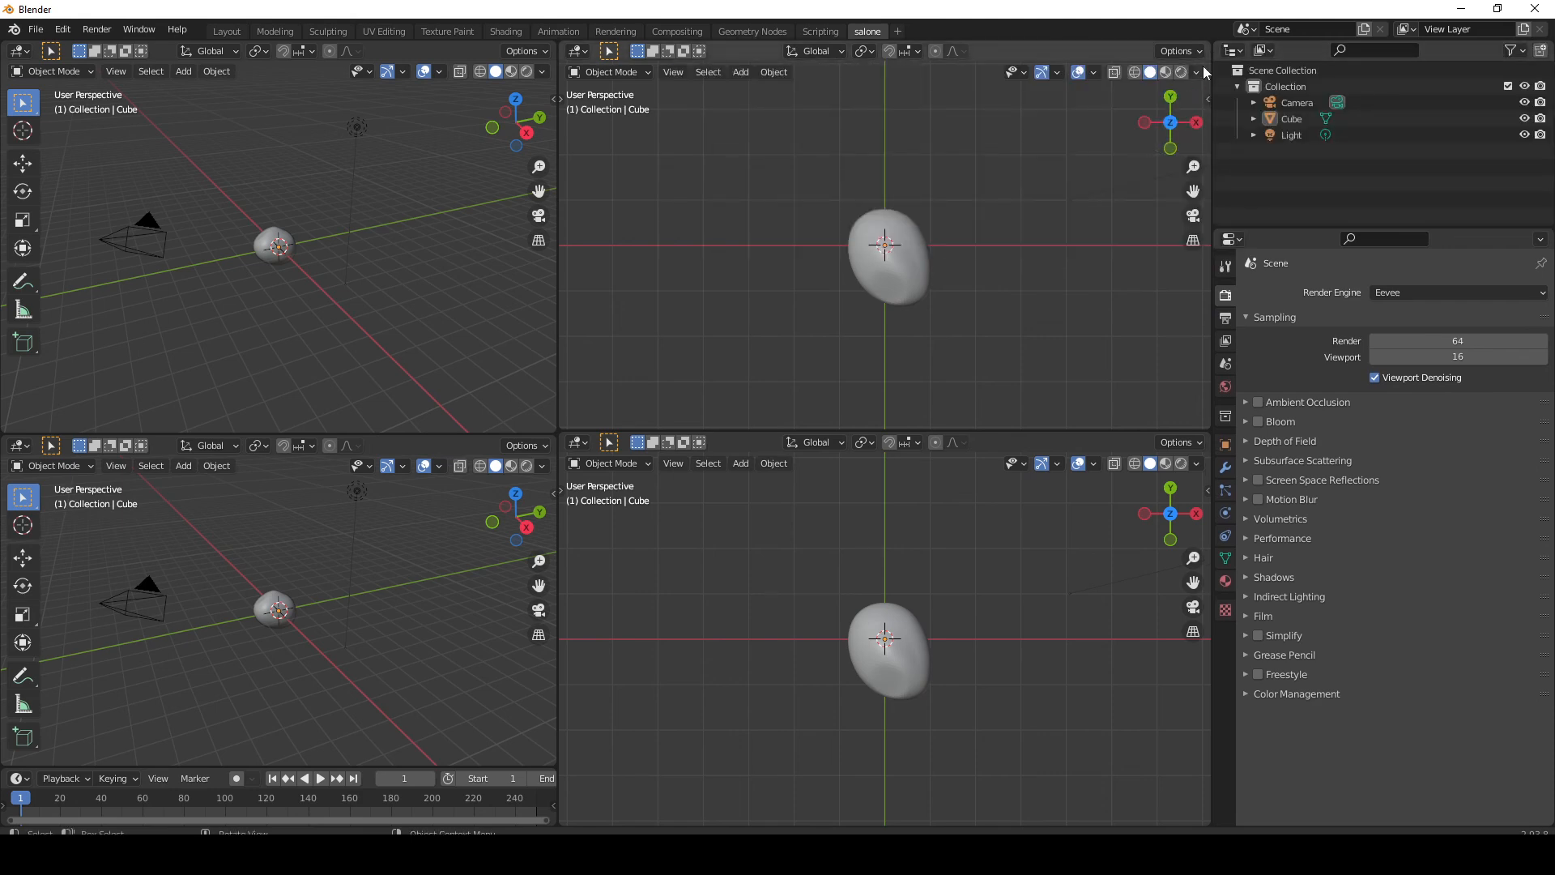
{"action": "left_click", "coordinate": [1233, 54]}
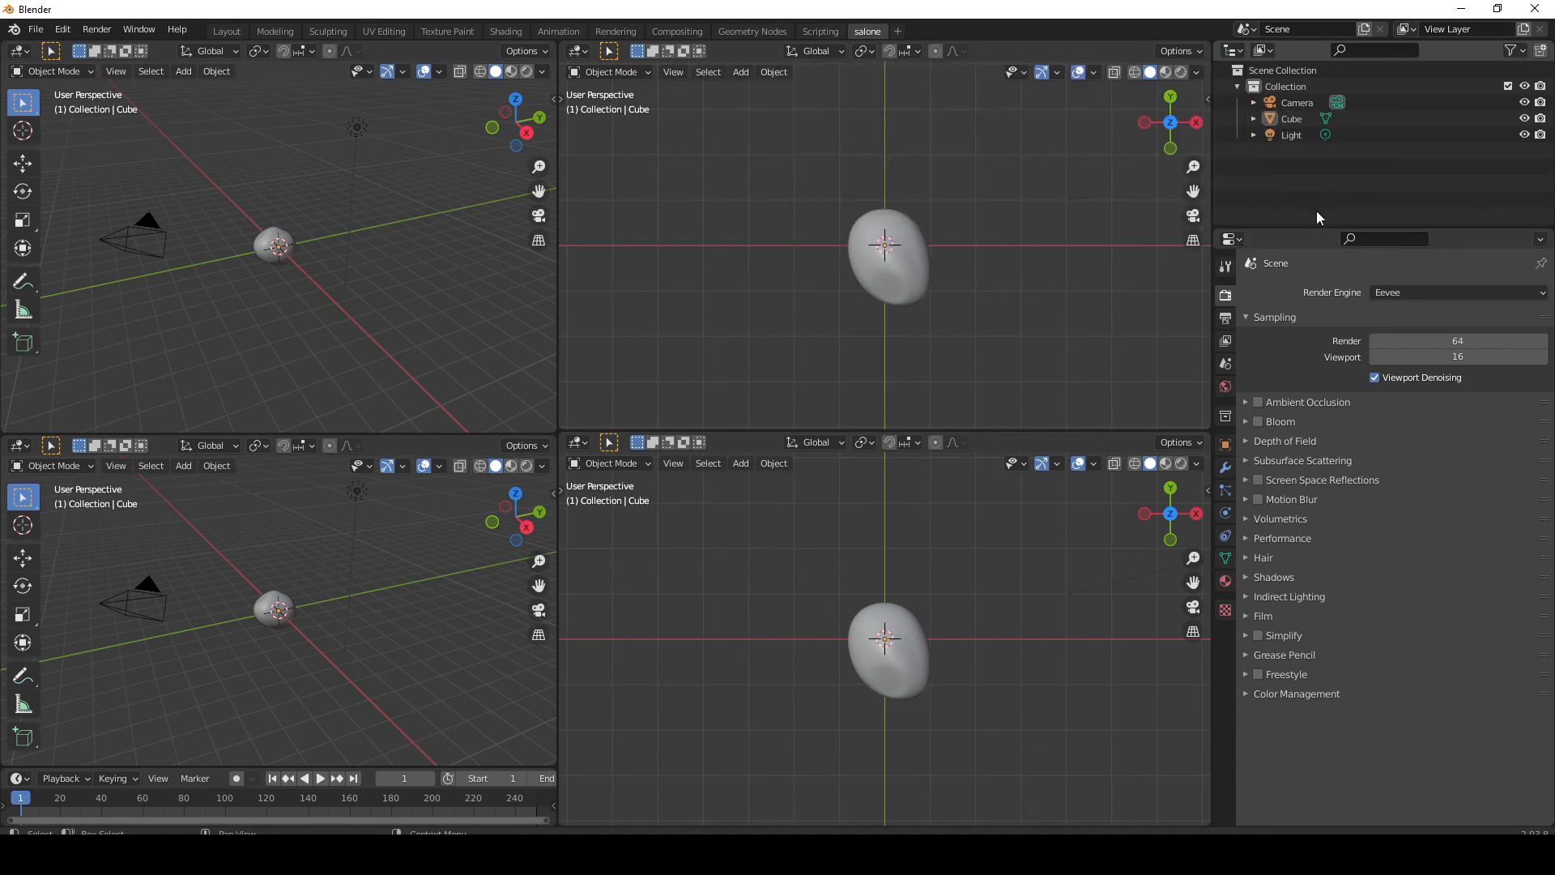
Enlarge the Outliner to about half the window height and even out the four viewports by moving their shared borders
{"action": "left_click_drag", "start_coordinate": [1322, 226], "coordinate": [1315, 411]}
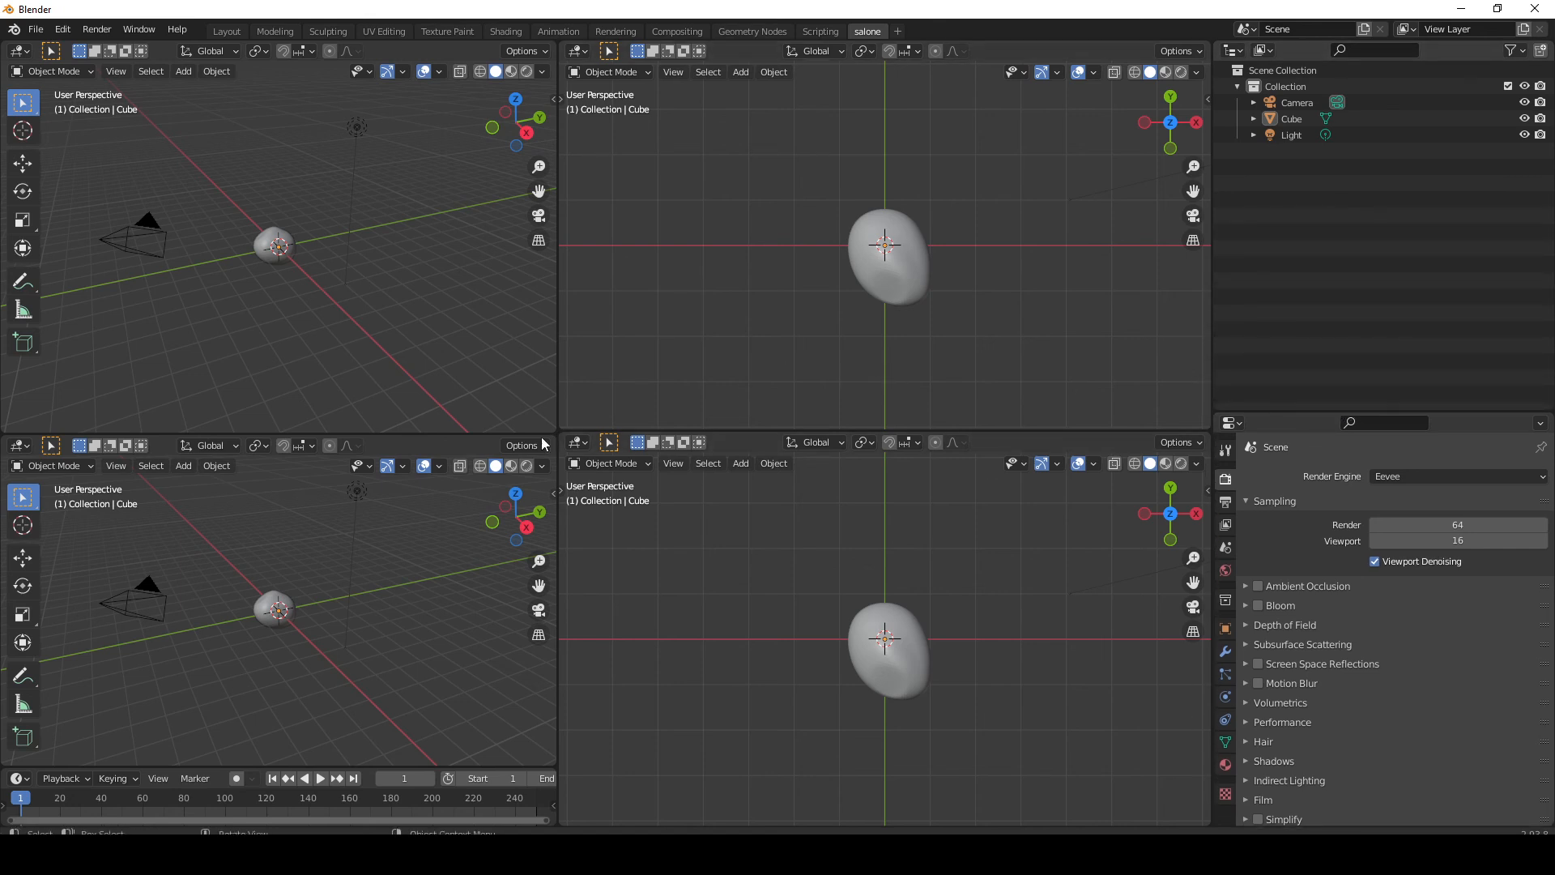
{"action": "left_click_drag", "start_coordinate": [520, 429], "coordinate": [613, 401]}
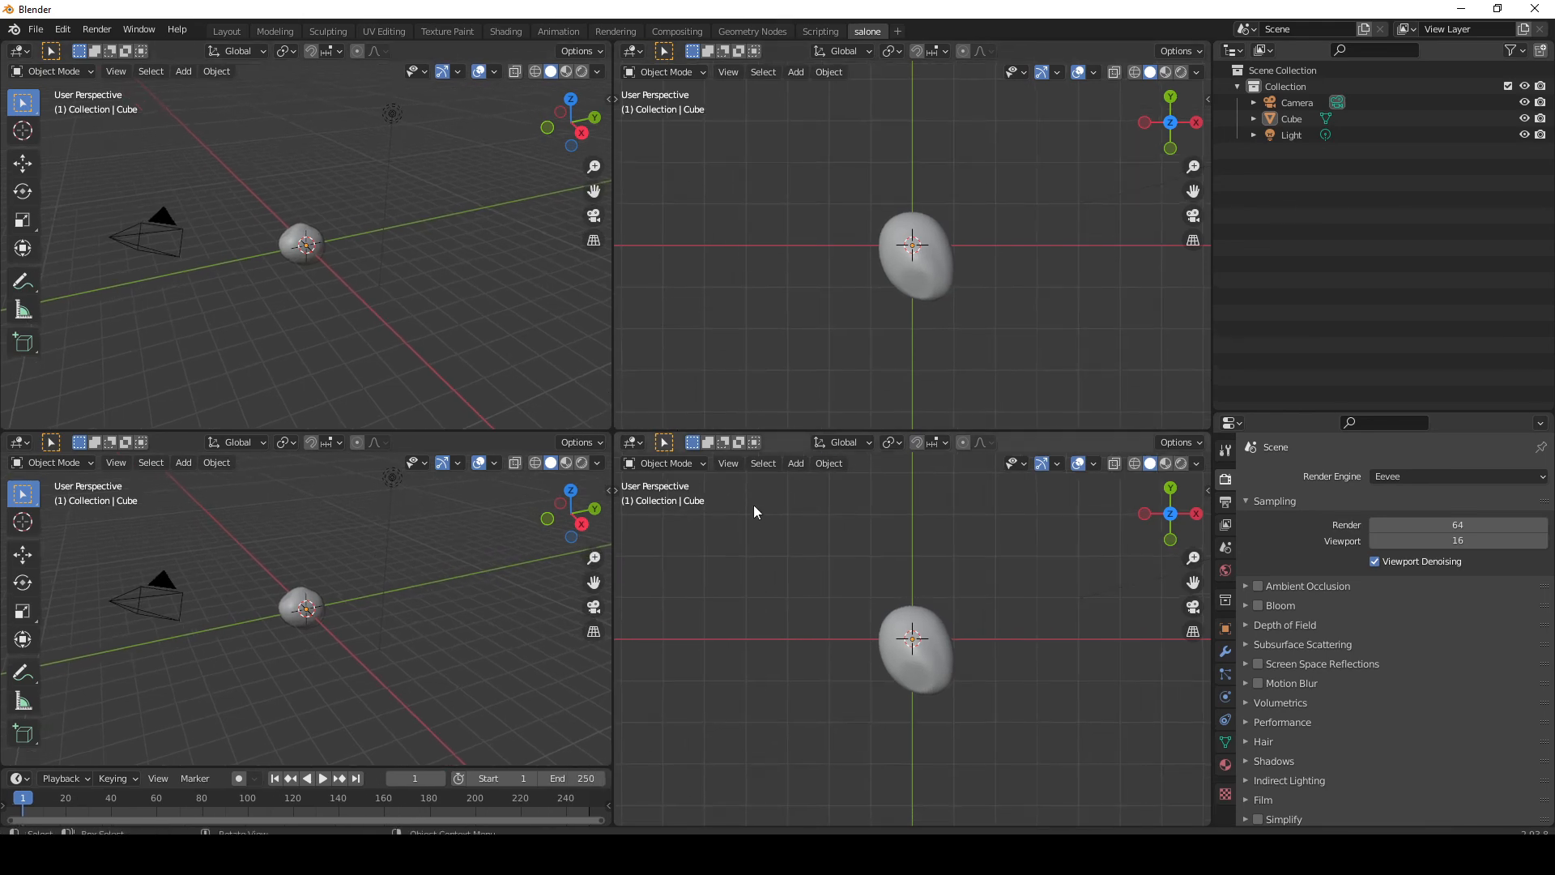
Orbit the lower middle viewport to an angled perspective and set the upper middle viewport to Right Orthographic view
{"action": "middle_click_drag", "start_coordinate": [834, 546], "coordinate": [1126, 533]}
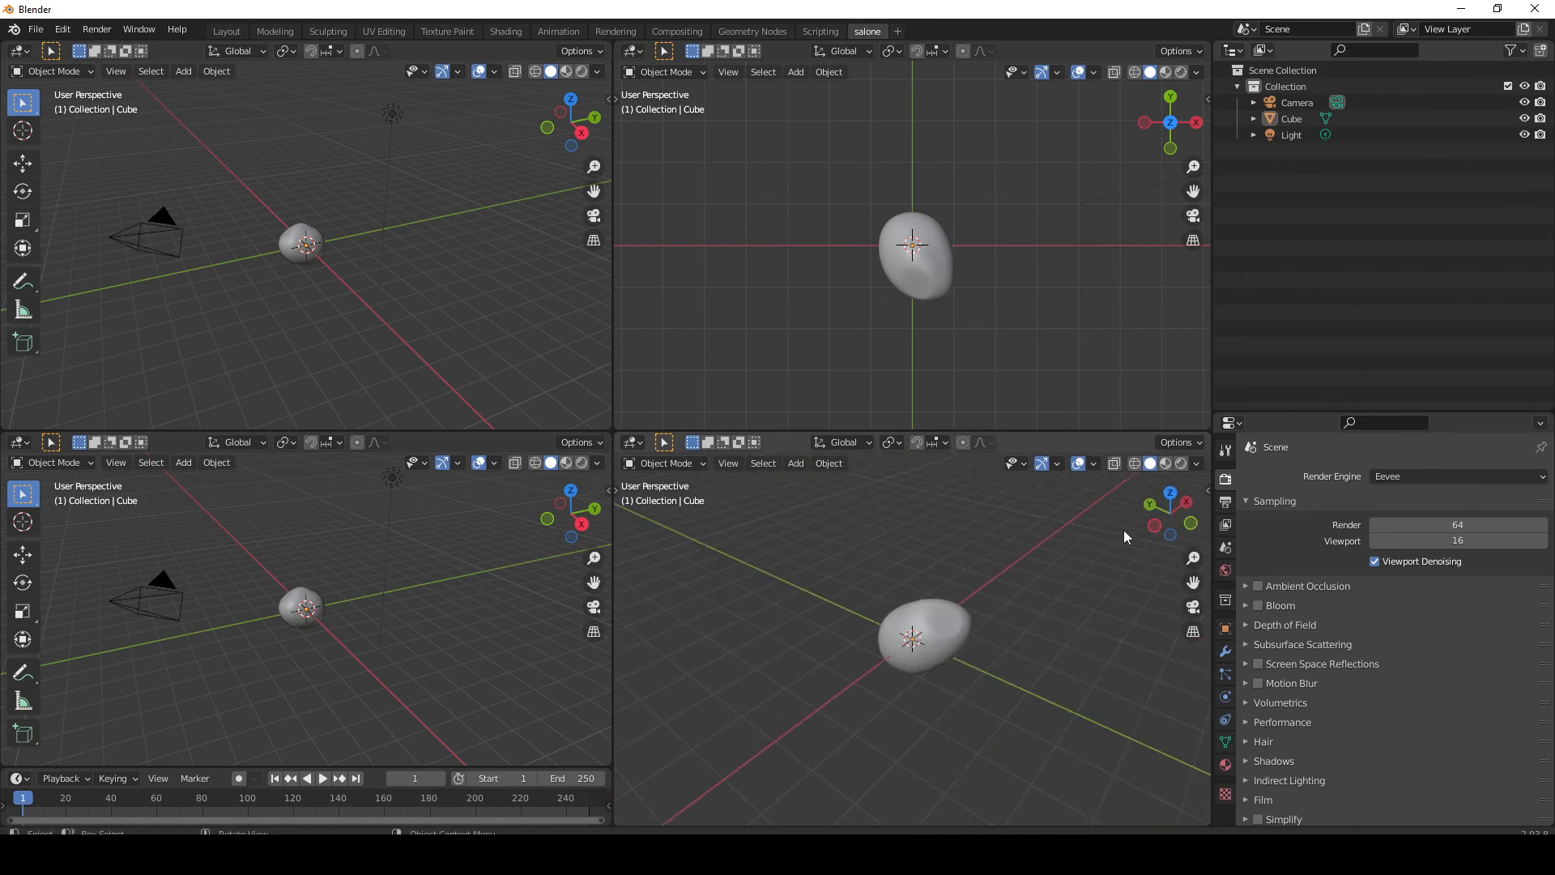
{"action": "left_click", "coordinate": [1188, 506]}
{"action": "left_click", "coordinate": [1171, 495]}
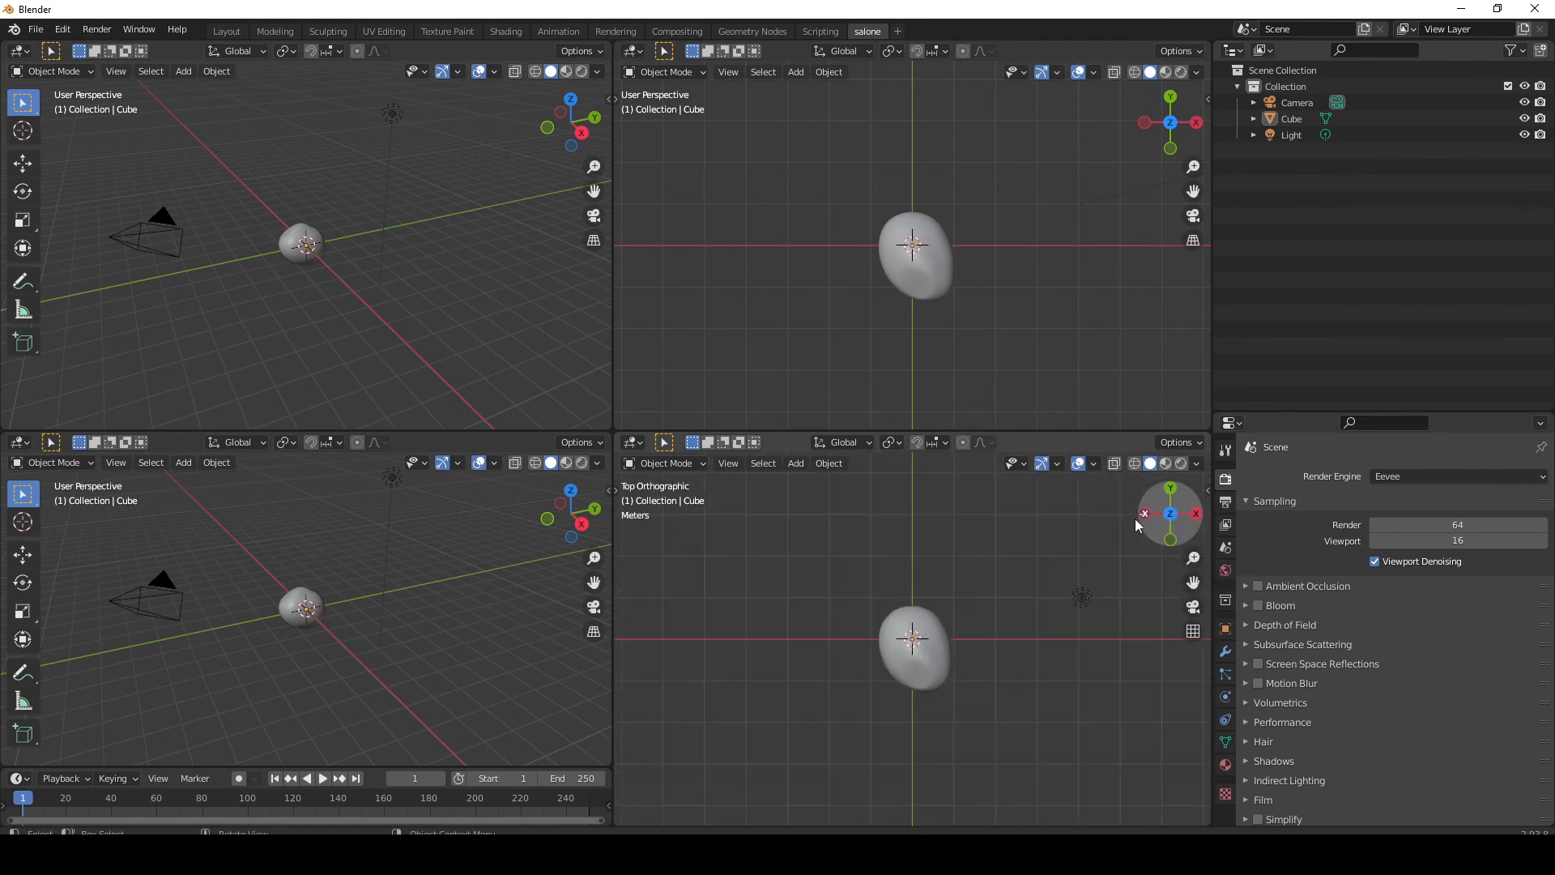
{"action": "middle_click_drag", "start_coordinate": [1023, 584], "coordinate": [967, 486]}
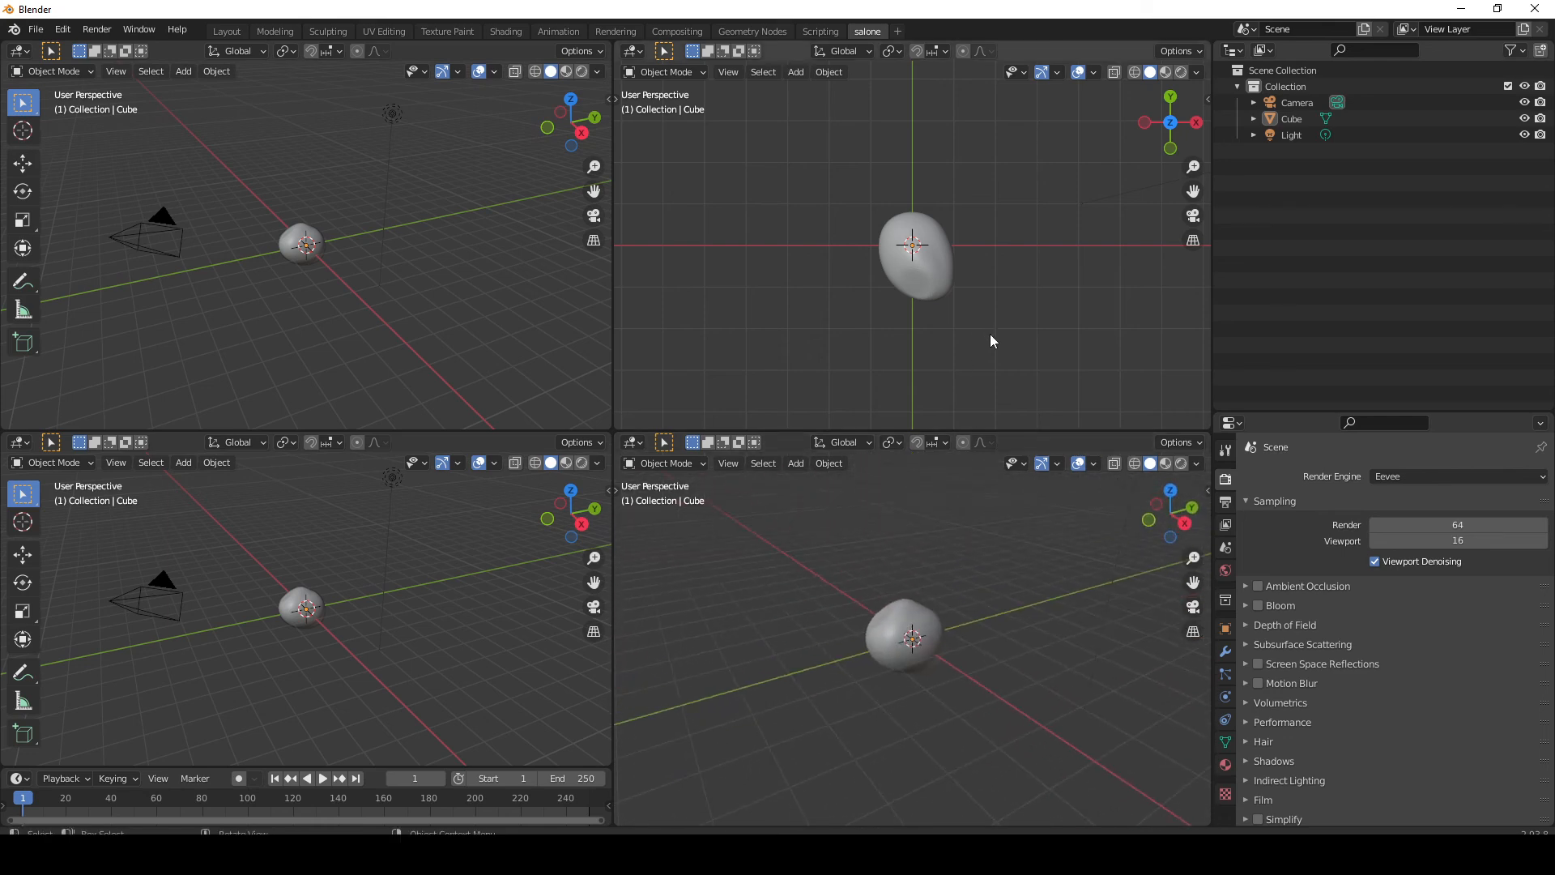
{"action": "left_click", "coordinate": [1197, 127]}
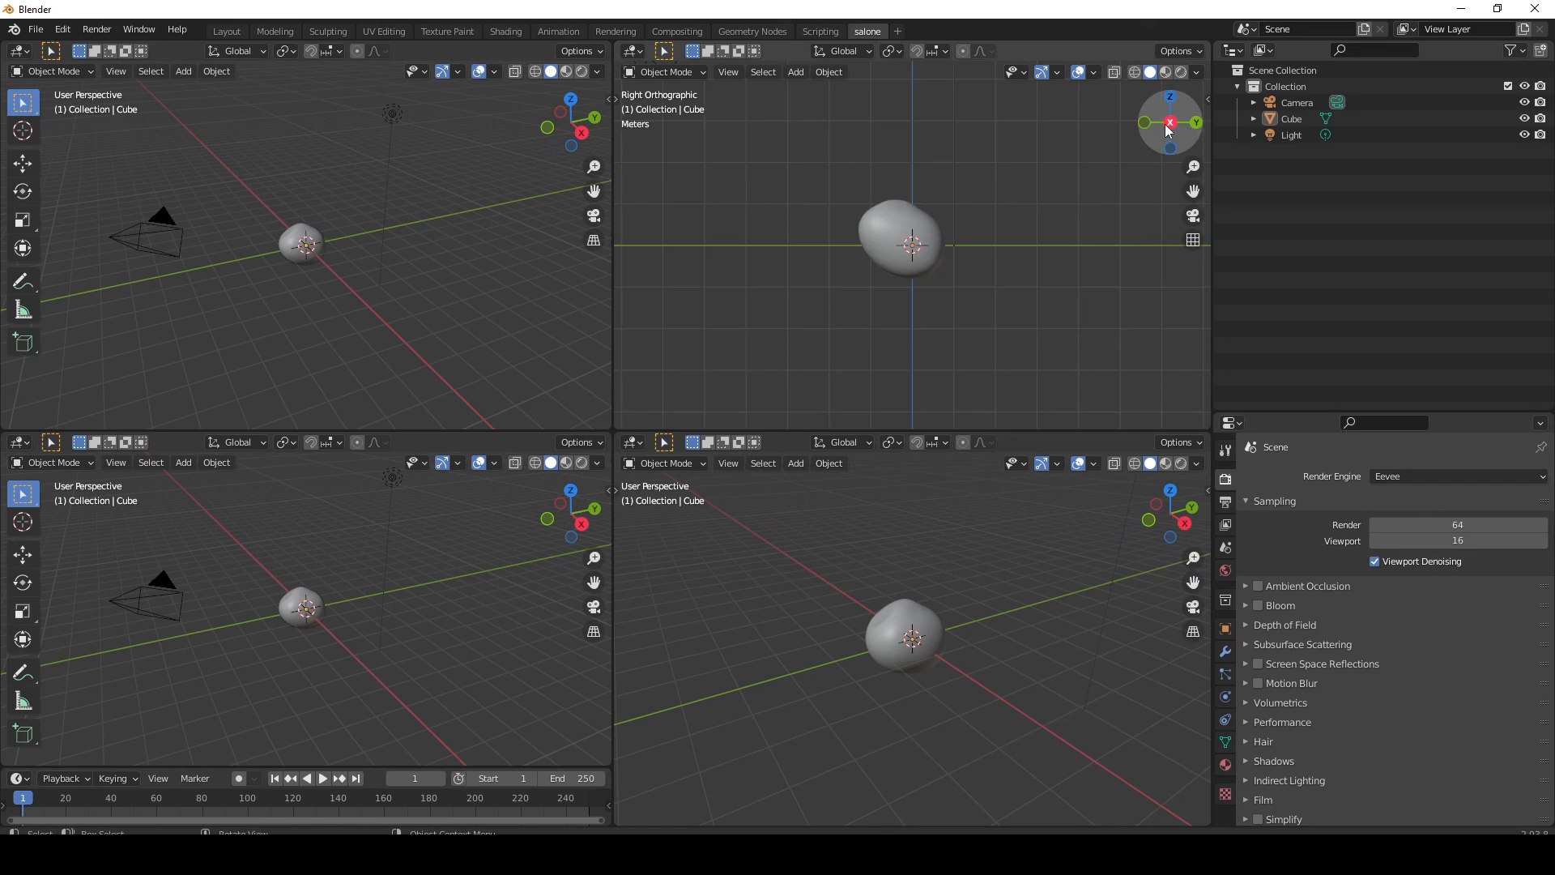
Cycle the upper middle viewport through its axis views and set it to Front Orthographic view
{"action": "left_click", "coordinate": [1159, 128]}
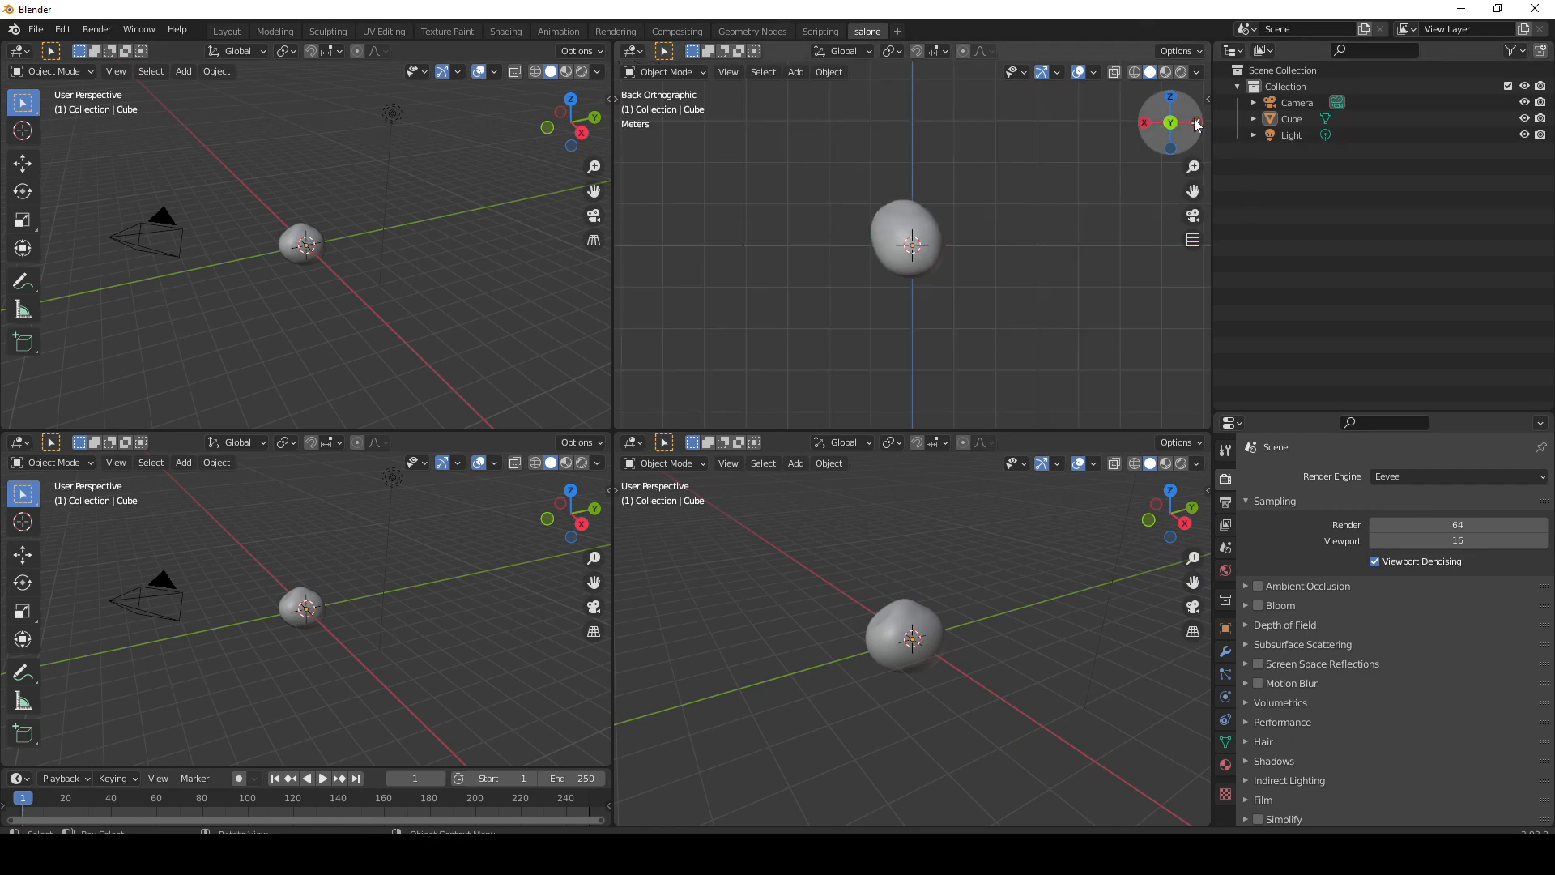
{"action": "left_click", "coordinate": [1150, 128]}
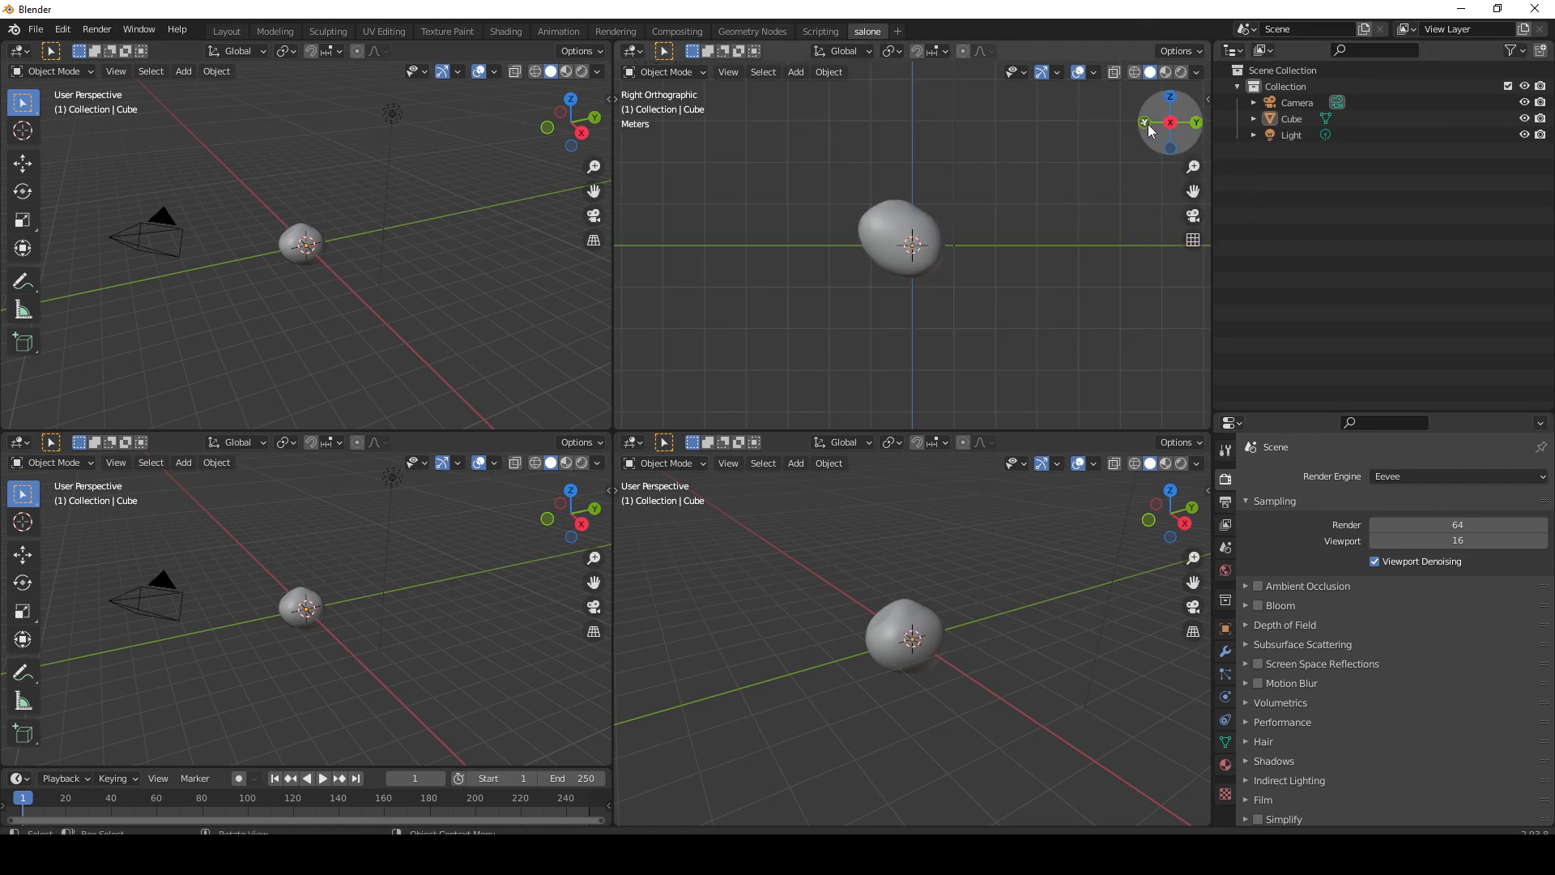
{"action": "left_click_drag", "start_coordinate": [1136, 126], "coordinate": [1145, 127]}
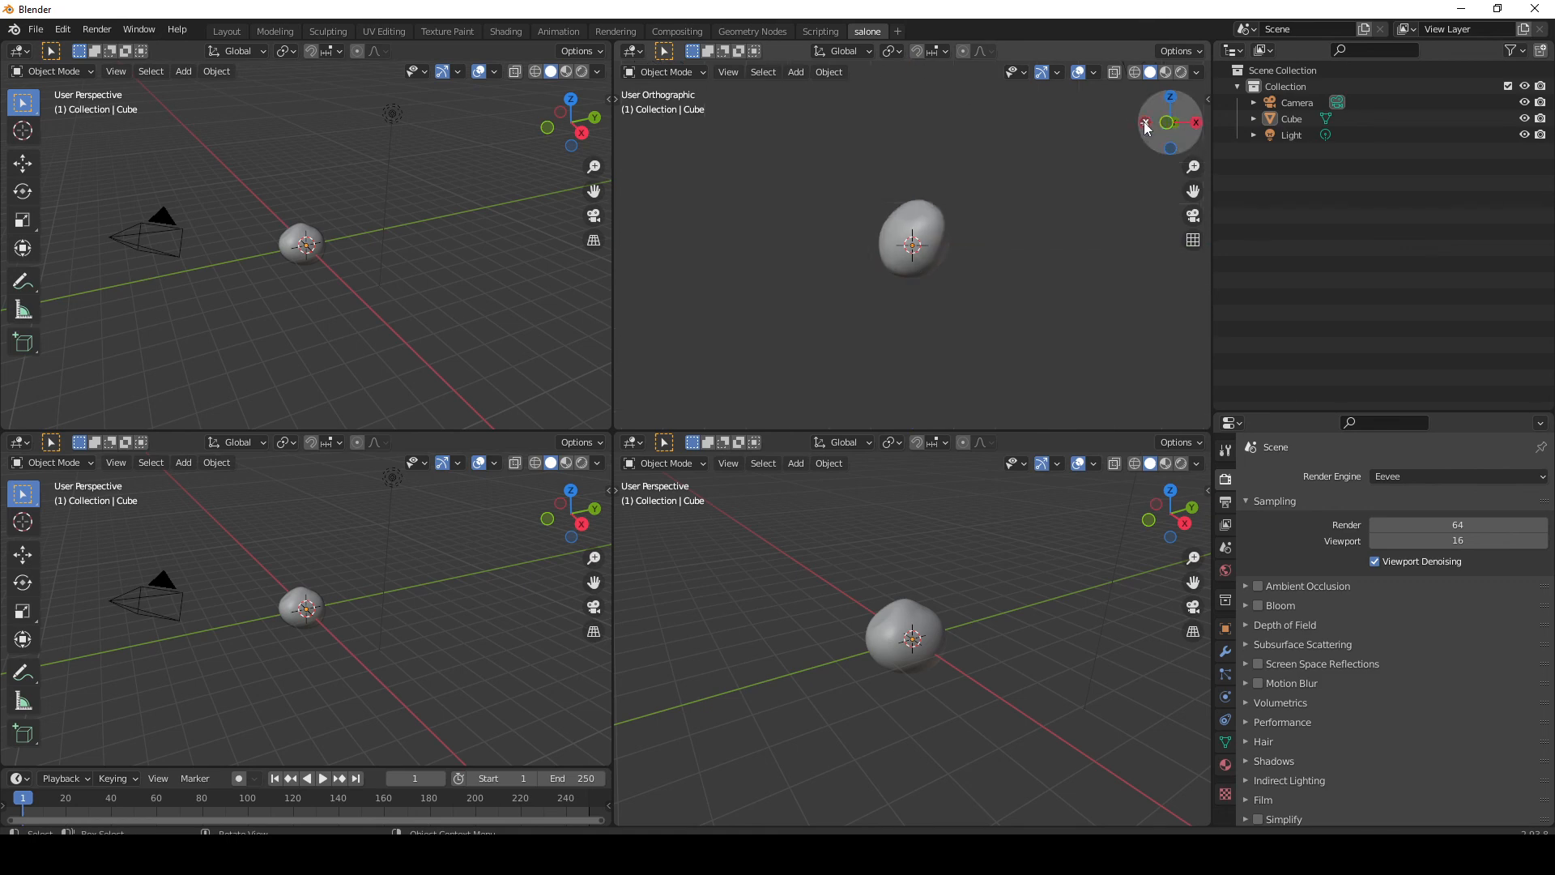
{"action": "key", "text": "KP_1"}
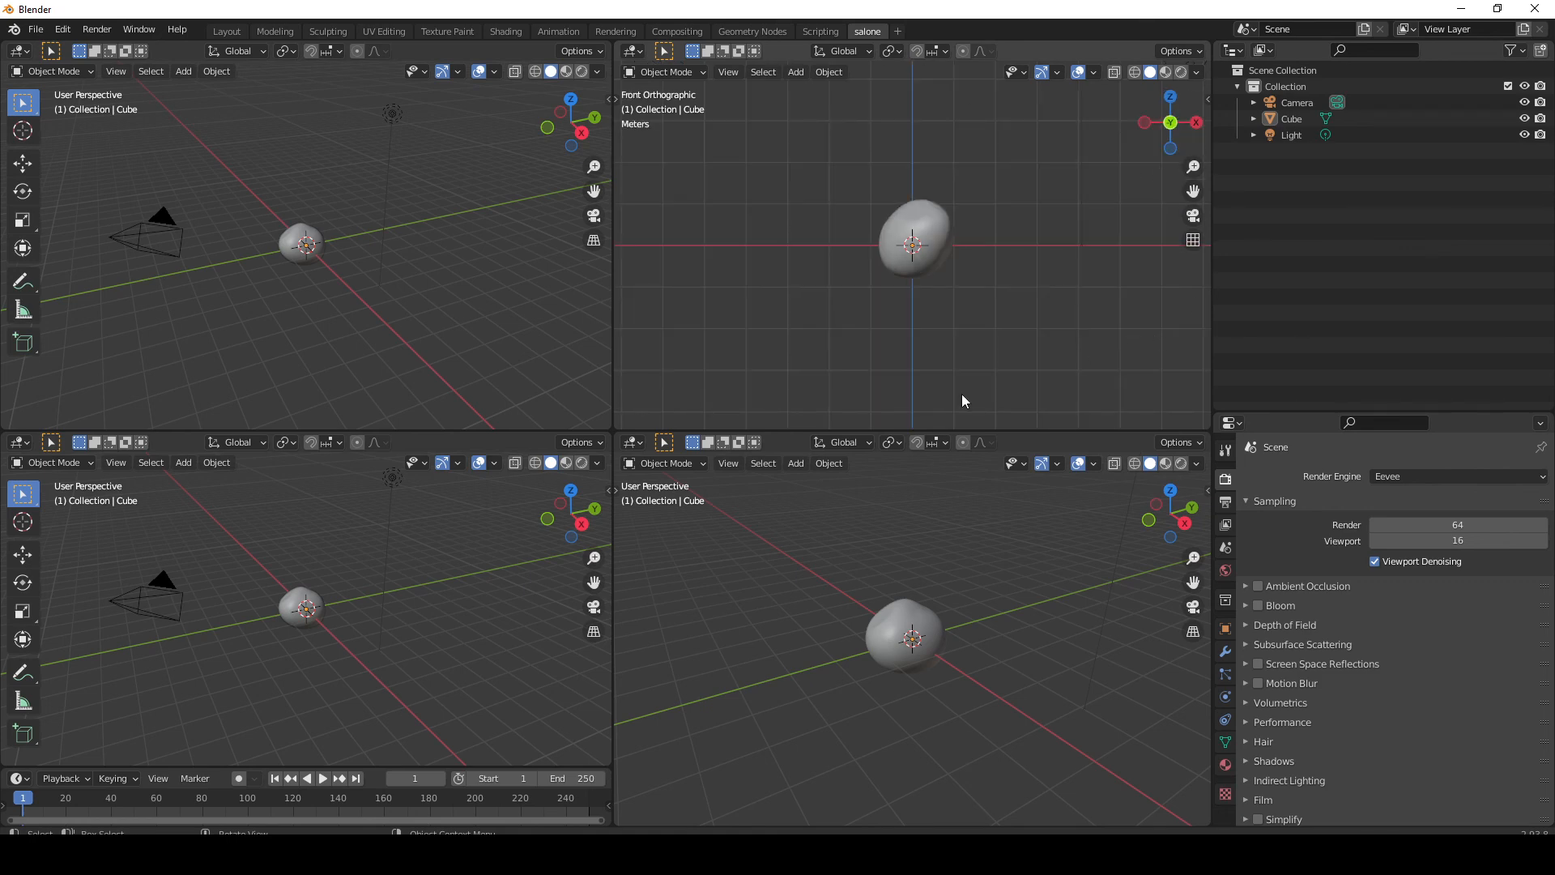
Set the lower-left viewport to Right Orthographic, the upper-left one to Top Orthographic and the upper middle one to Back Orthographic view
{"action": "left_click", "coordinate": [580, 527]}
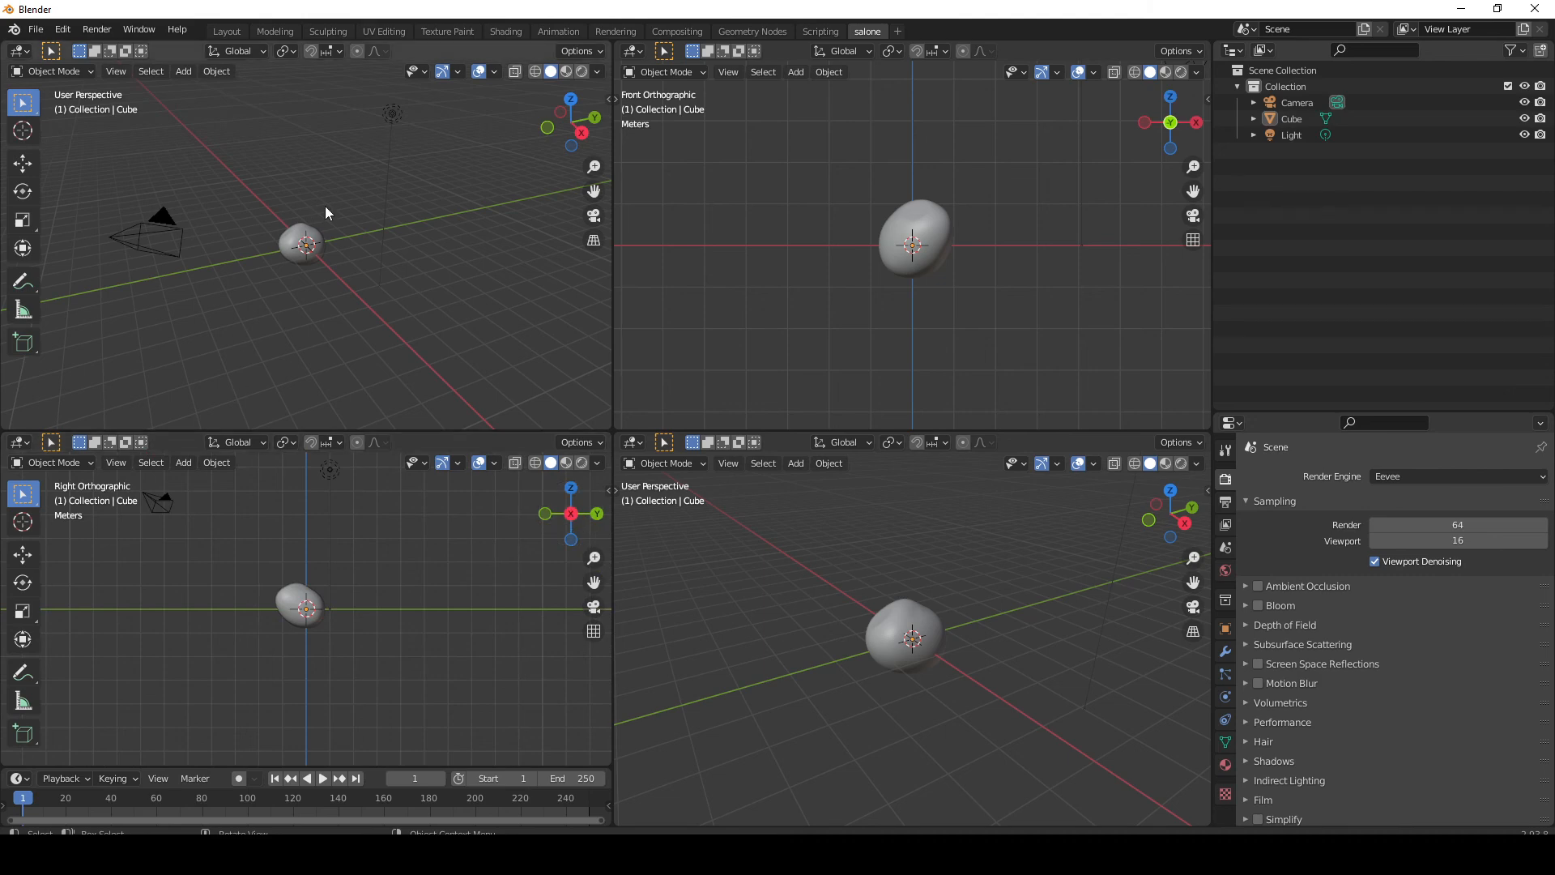
{"action": "left_click", "coordinate": [571, 101]}
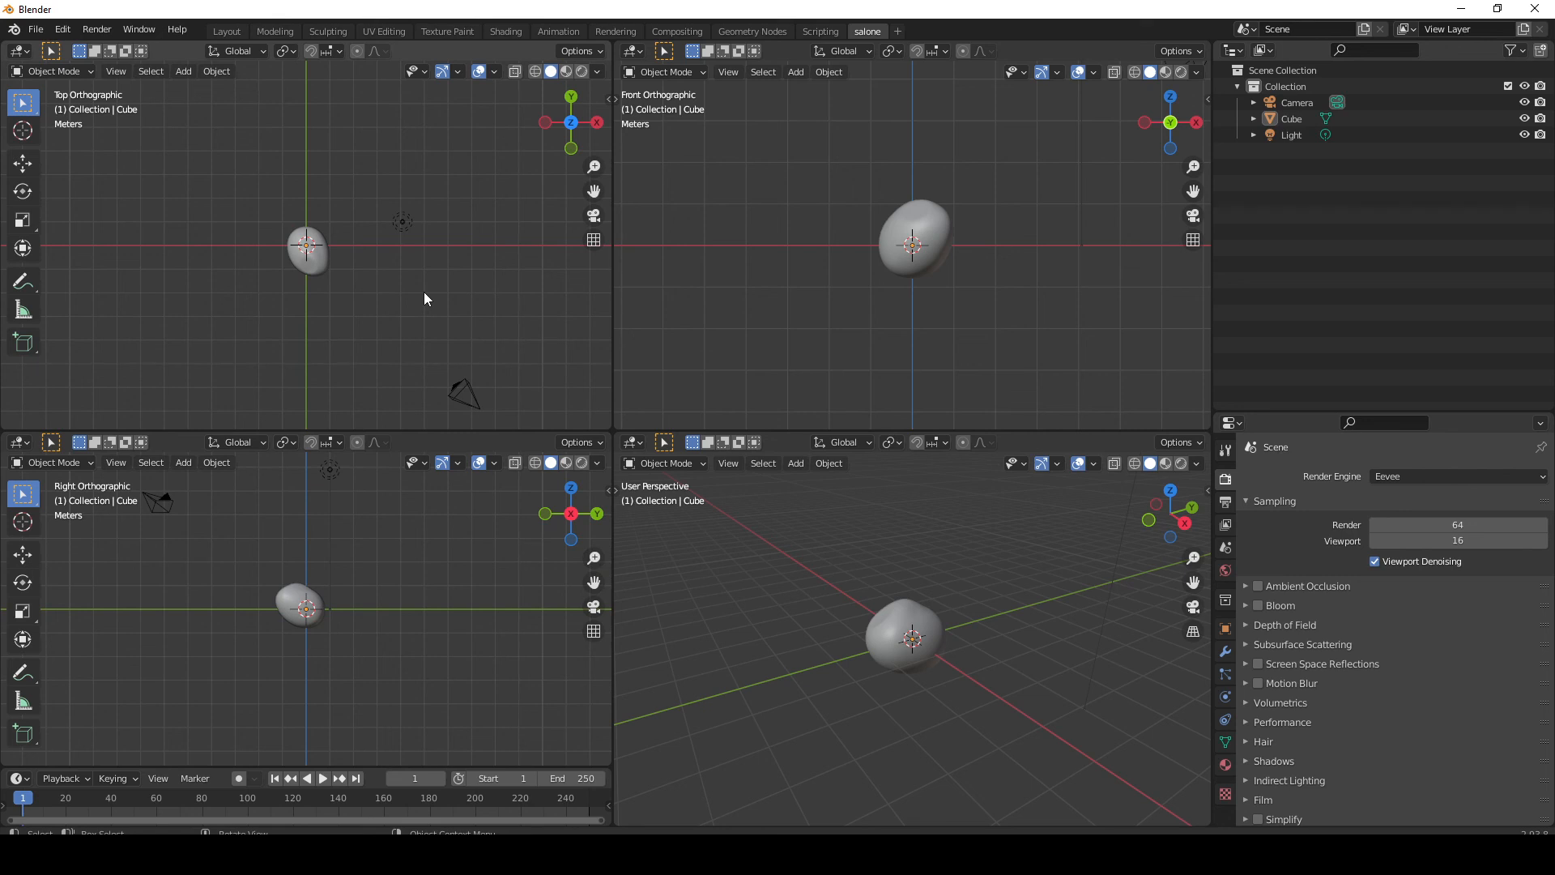
{"action": "left_click", "coordinate": [1170, 122]}
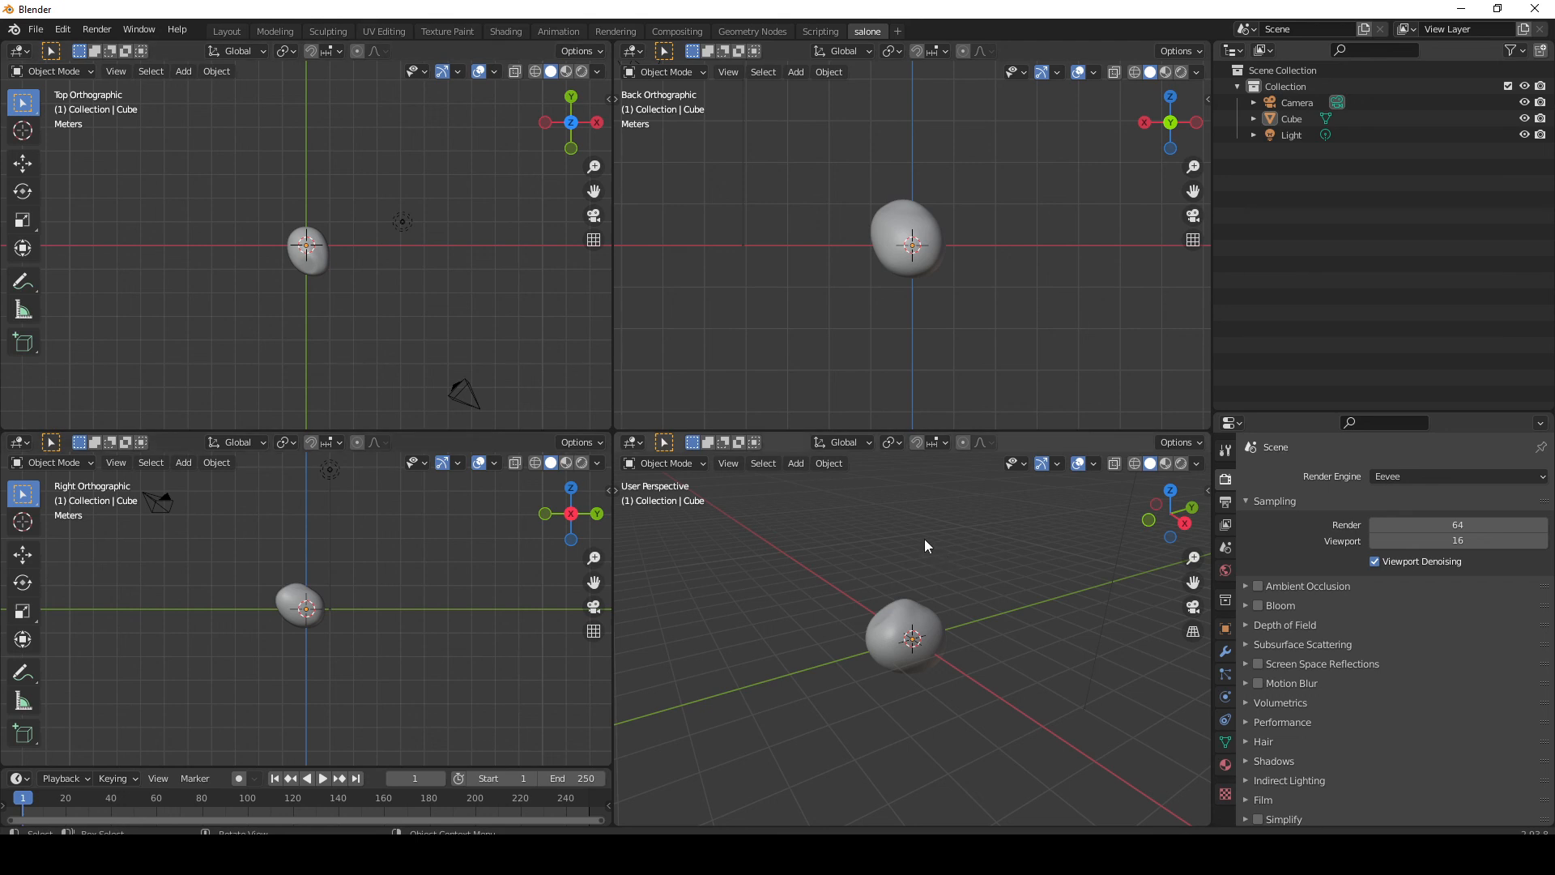
Toggle the sidebar of the Right Orthographic viewport on and off, and hide that viewport's toolbar and header
{"action": "key", "text": "n"}
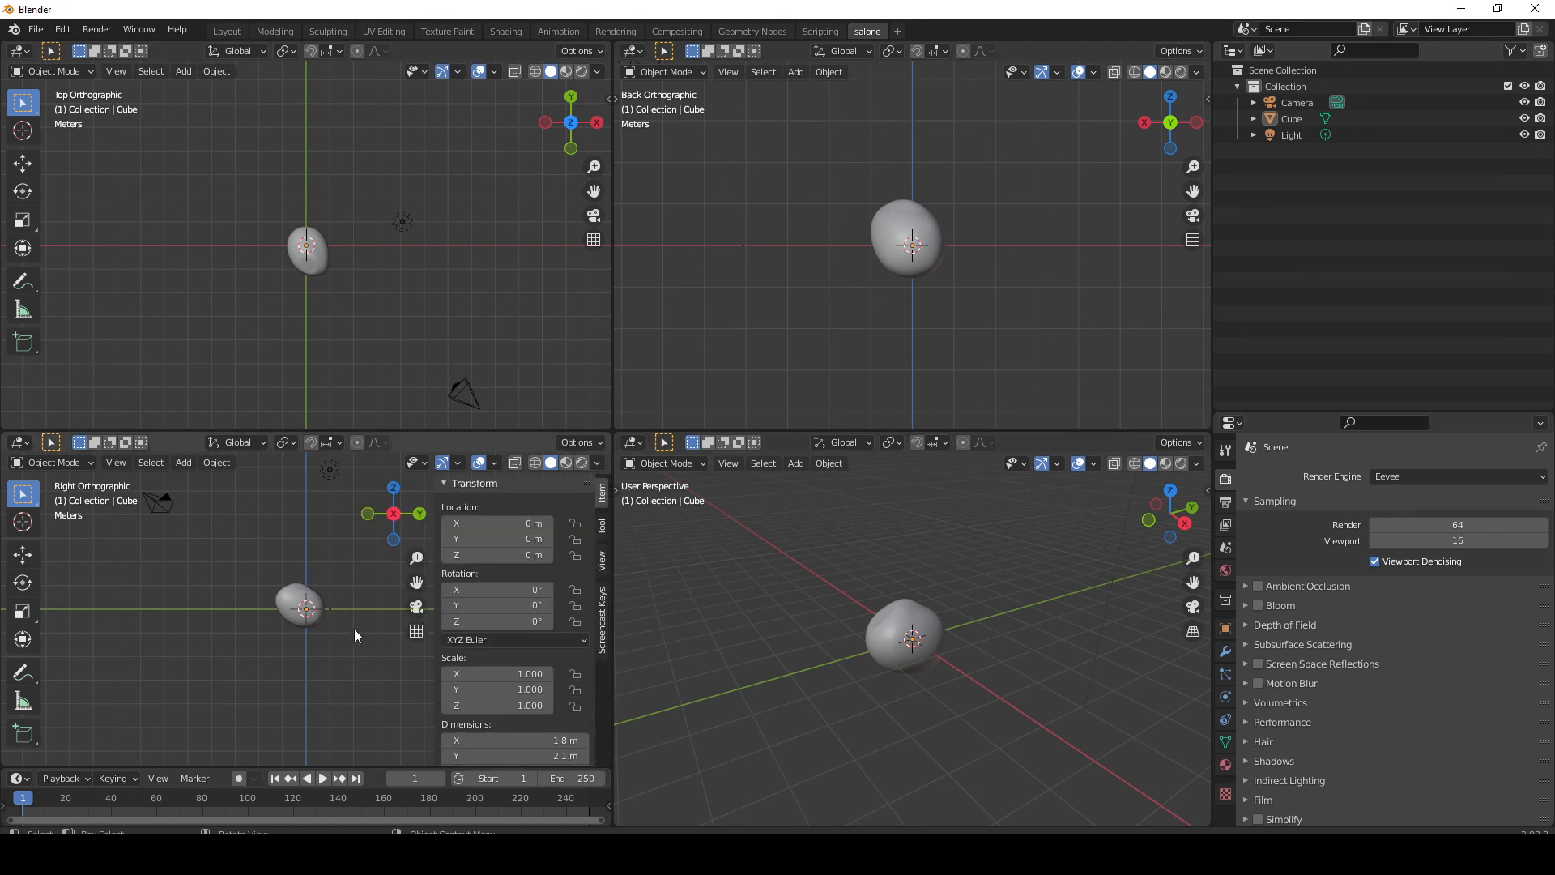
{"action": "key", "text": "n"}
{"action": "key", "text": "n"}
{"action": "key", "text": "n"}
{"action": "key", "text": "n"}
{"action": "key", "text": "n"}
{"action": "key", "text": "n"}
{"action": "key", "text": "n"}
{"action": "key", "text": "t"}
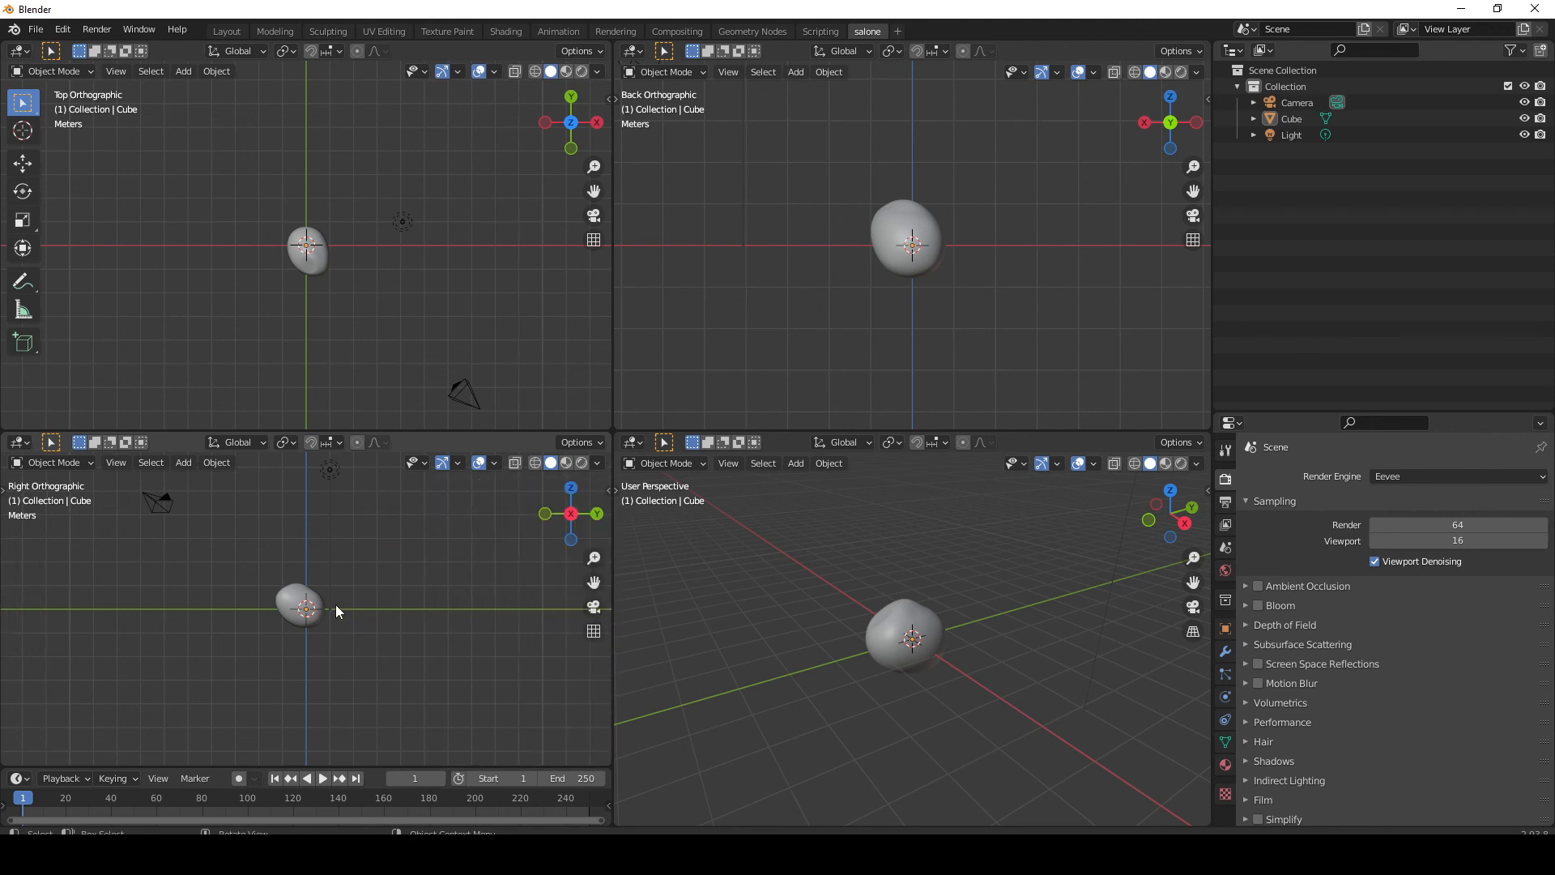
{"action": "key", "text": "n"}
{"action": "key", "text": "n"}
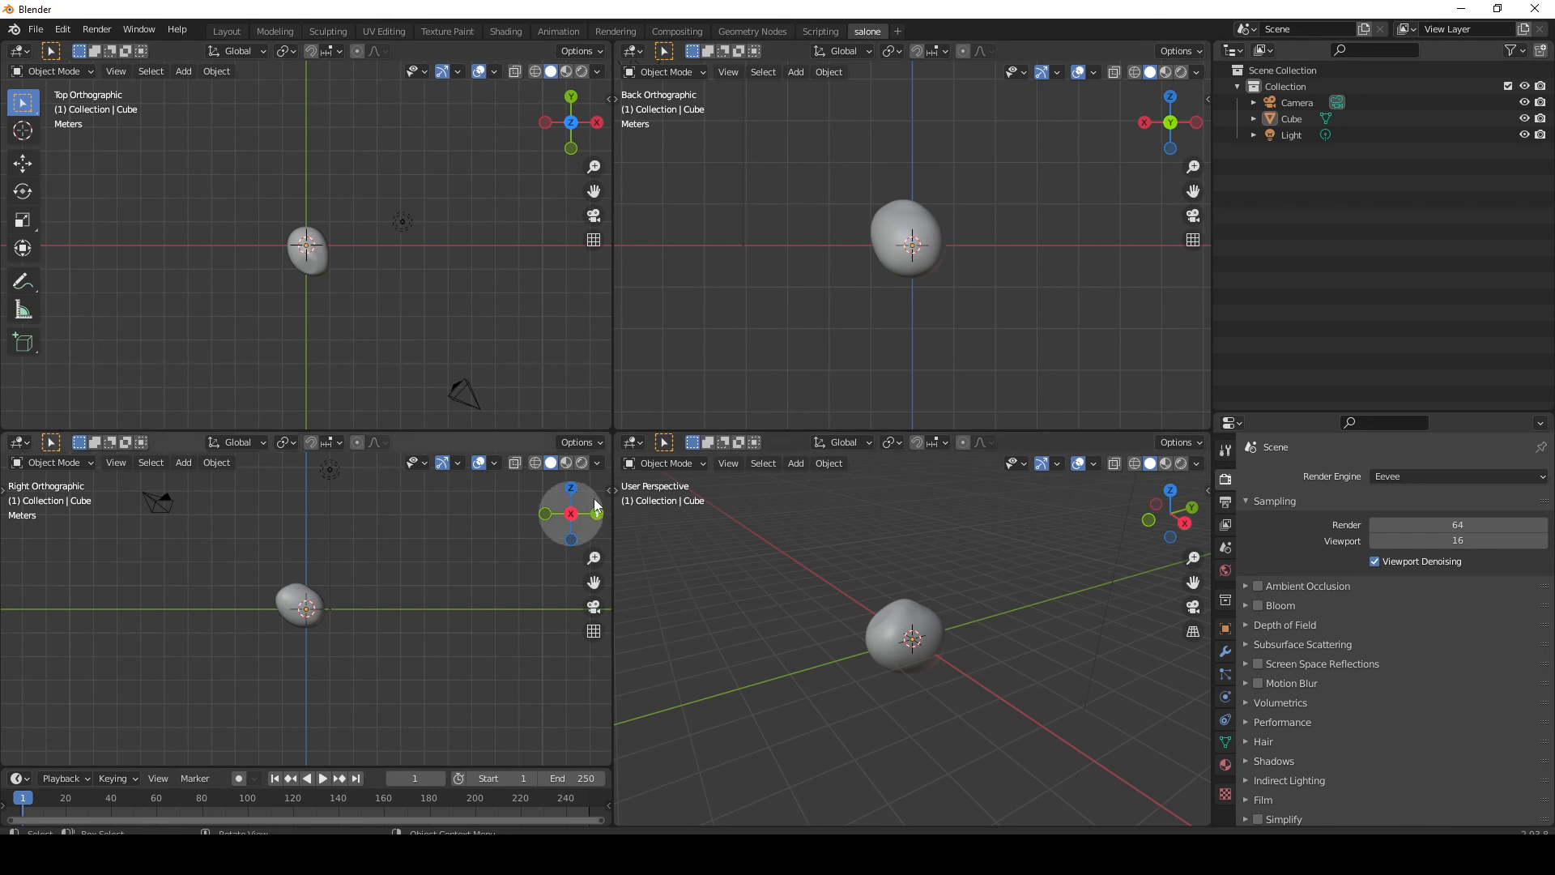
{"action": "right_click", "coordinate": [479, 442]}
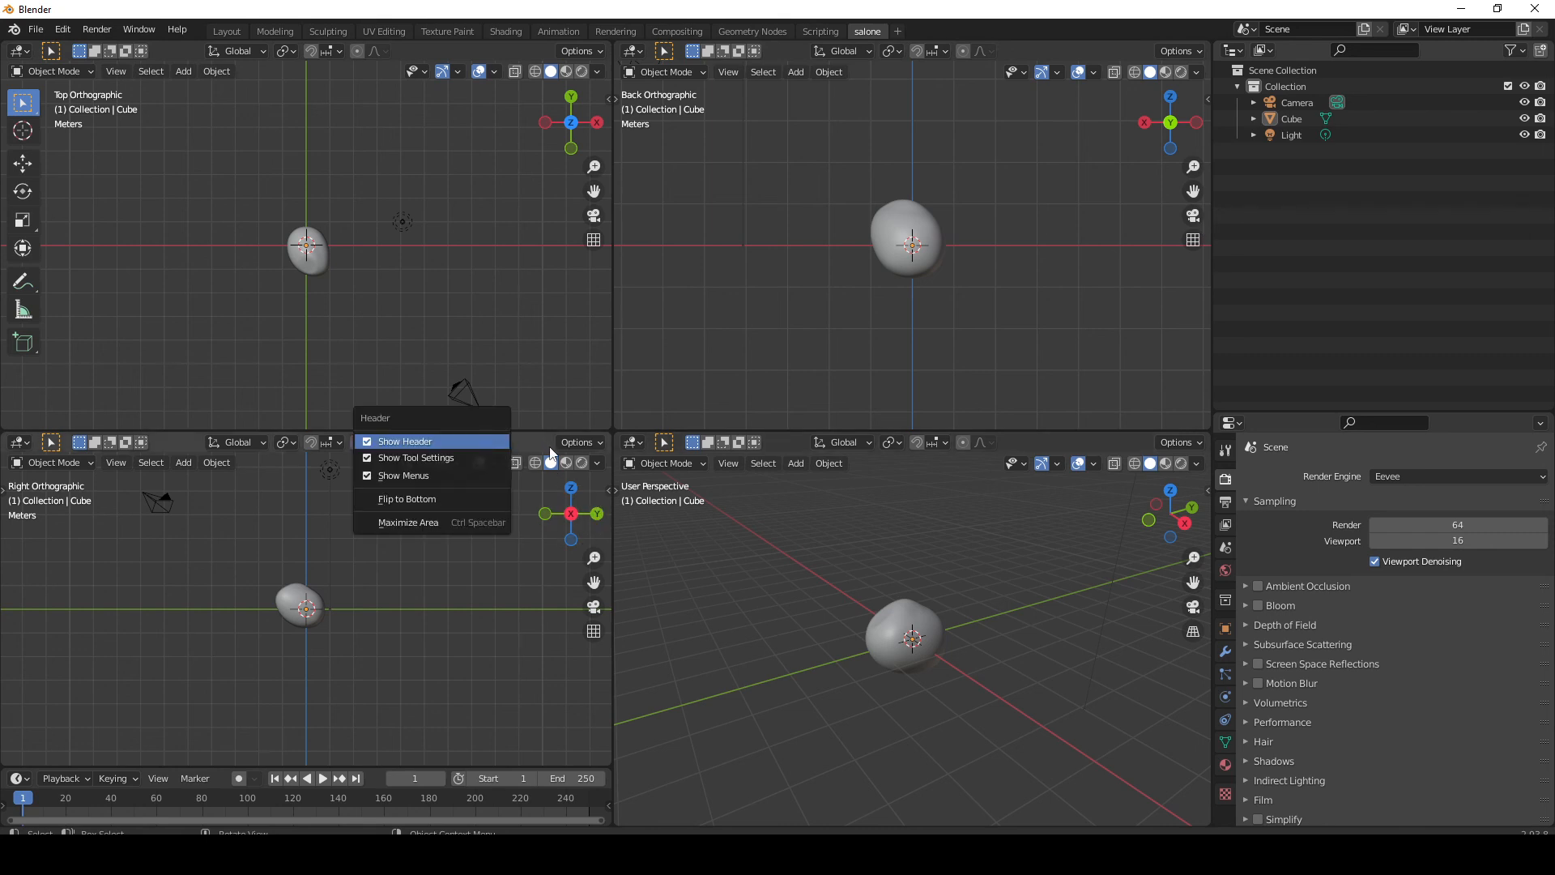
{"action": "left_click", "coordinate": [409, 442]}
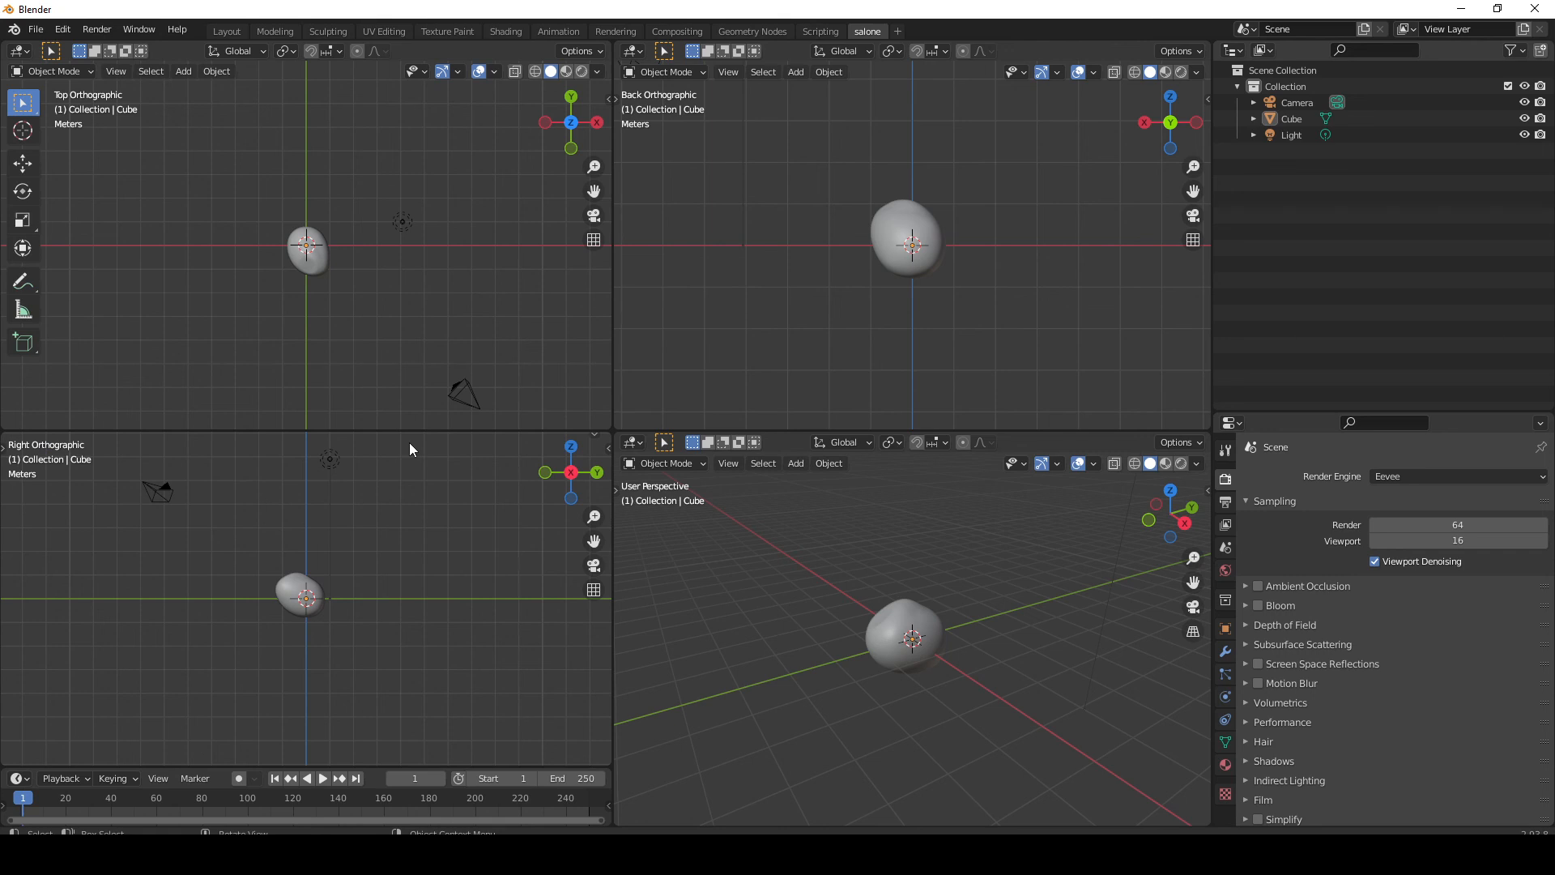
Hide the header and toolbar of the Top Orthographic viewport, leaving its sidebar closed
{"action": "right_click", "coordinate": [430, 52]}
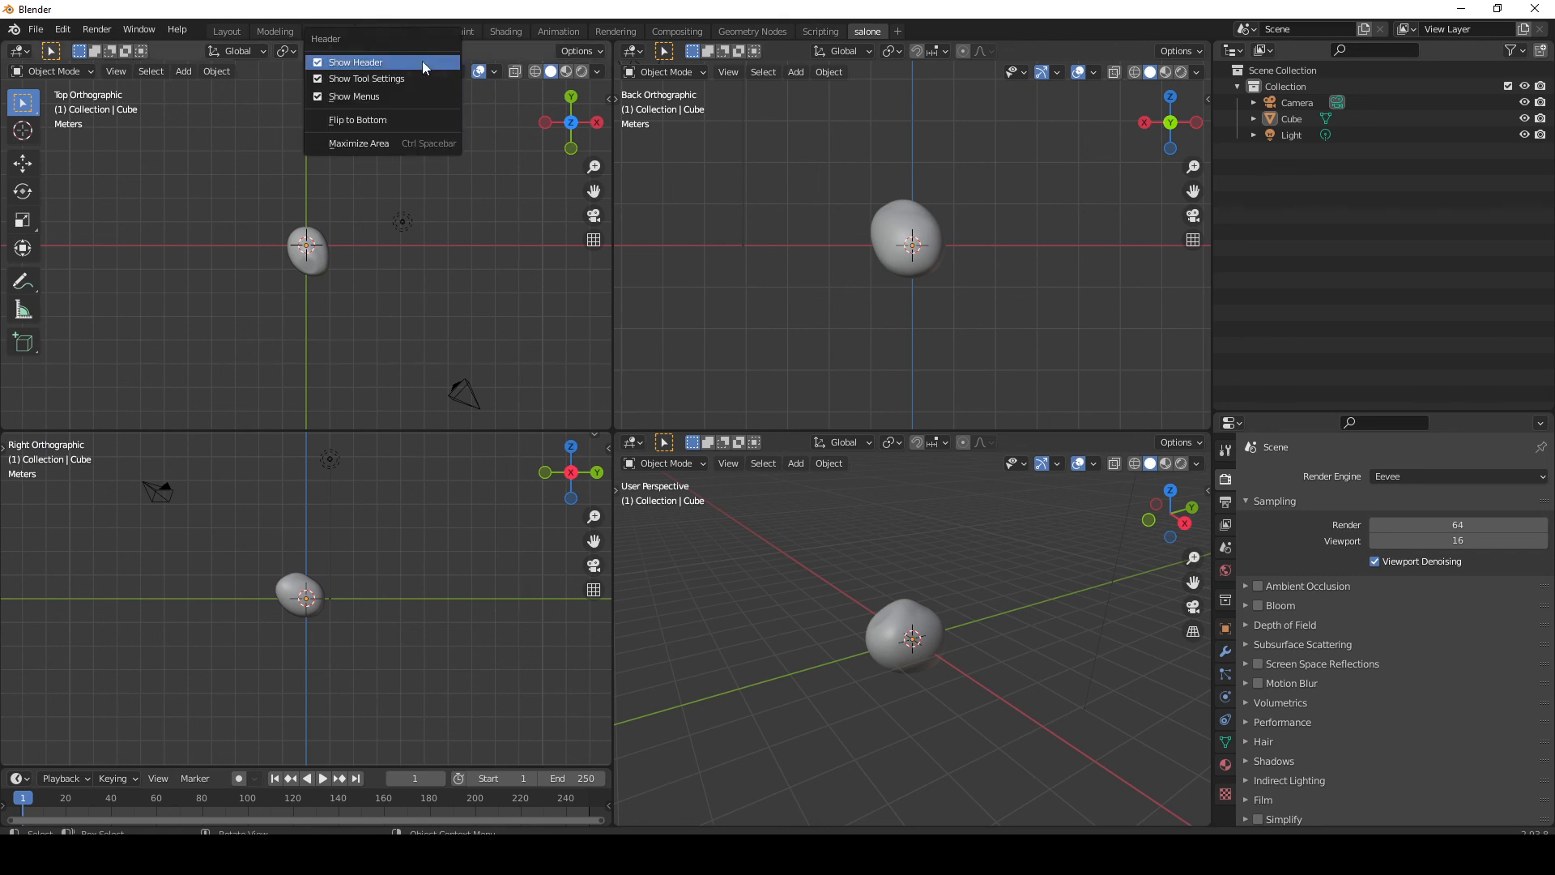
{"action": "left_click", "coordinate": [421, 61]}
{"action": "key", "text": "n"}
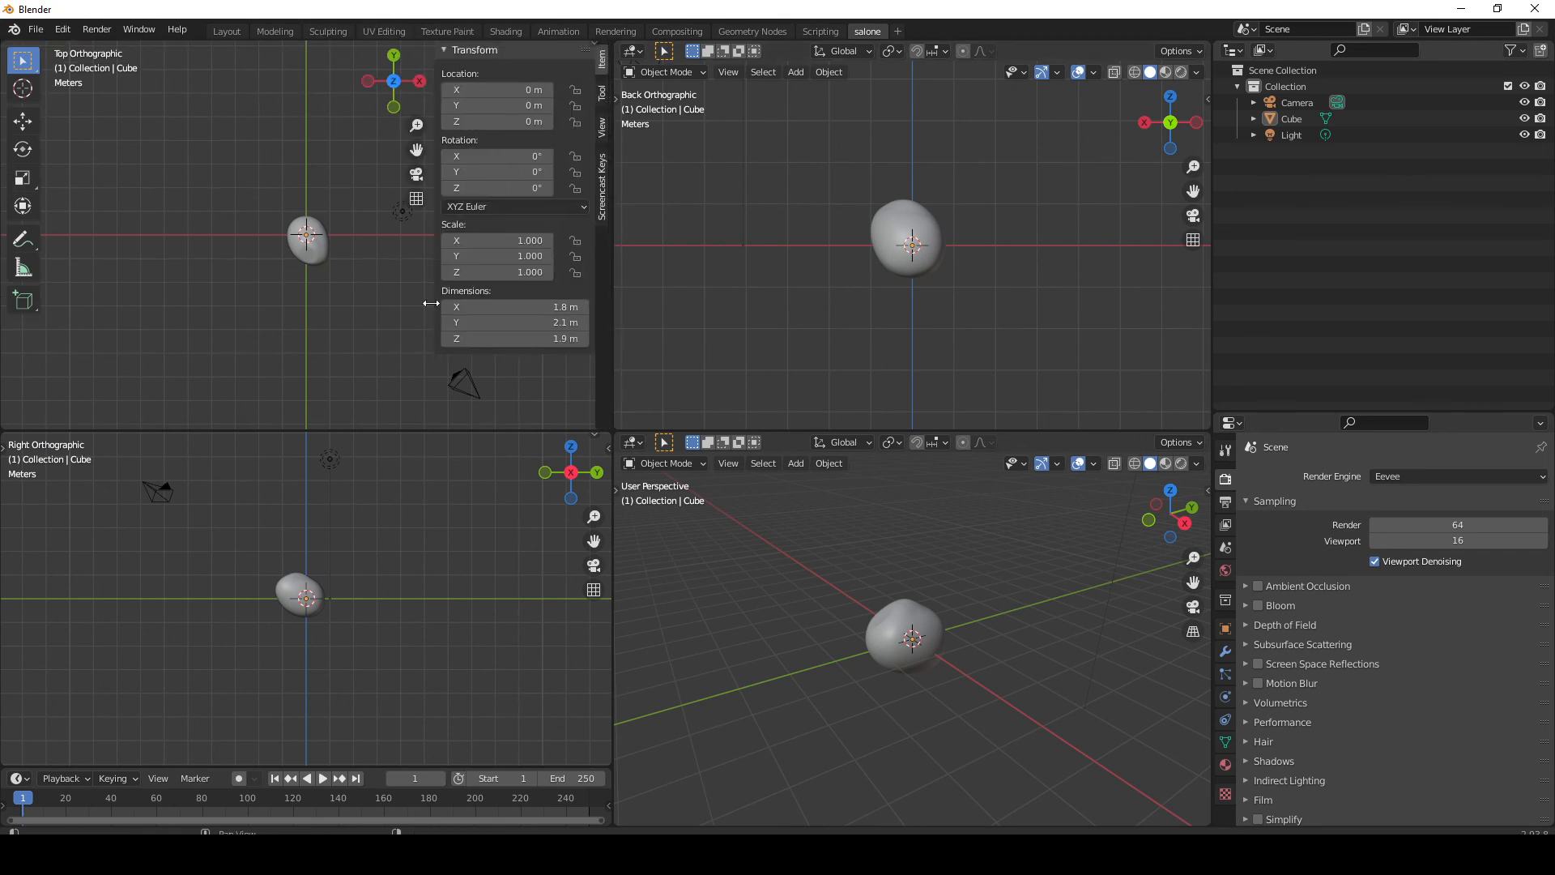
{"action": "key", "text": "n"}
{"action": "key", "text": "t"}
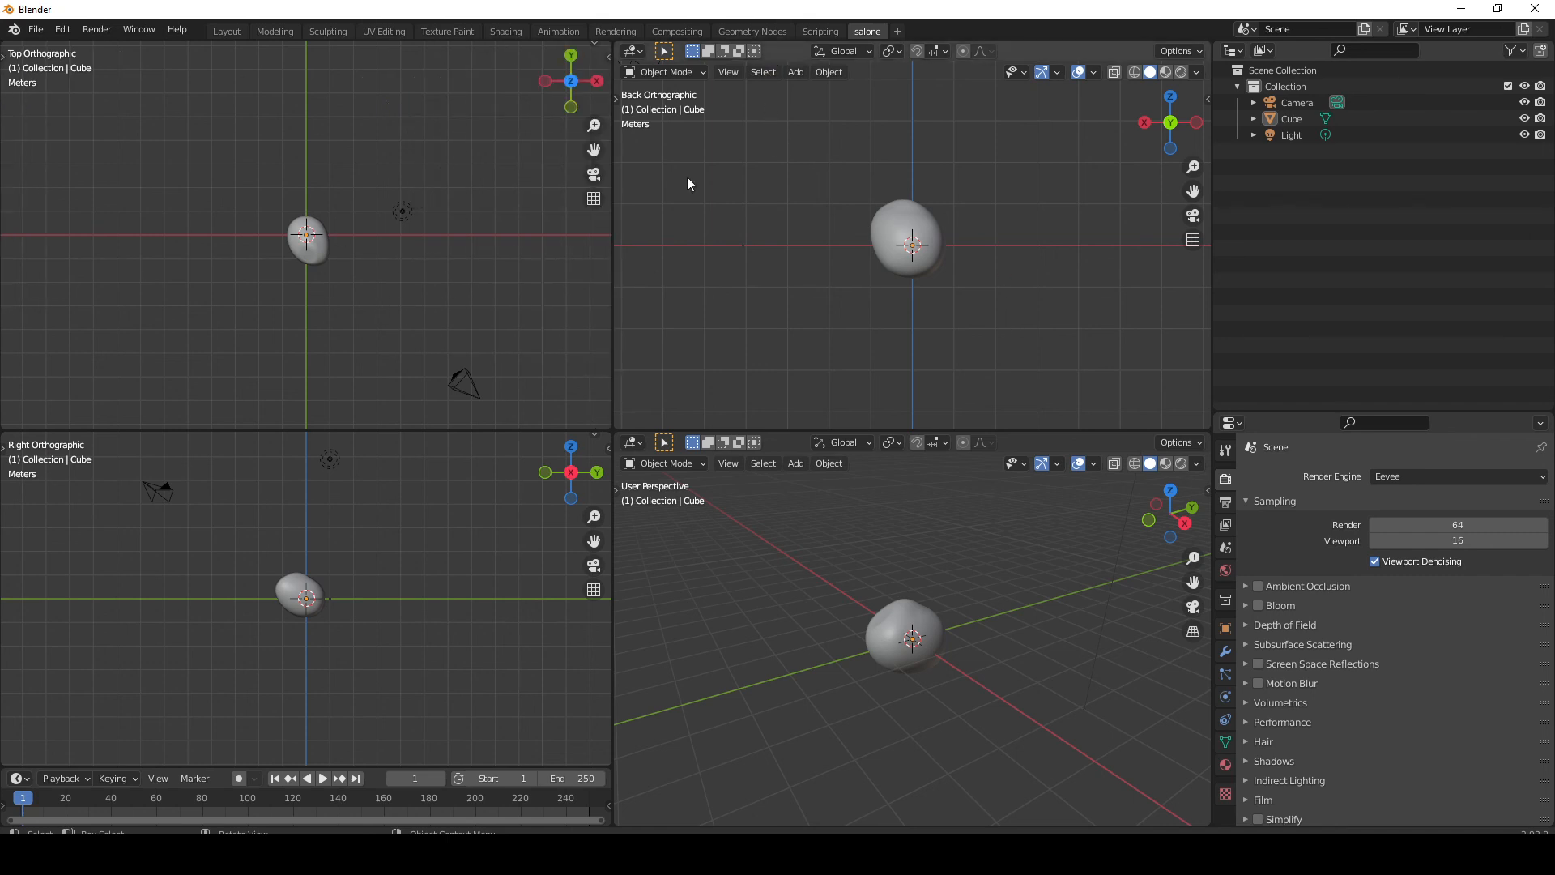
Hide the headers of the User Perspective viewport and the Back Orthographic viewport
{"action": "right_click", "coordinate": [873, 38]}
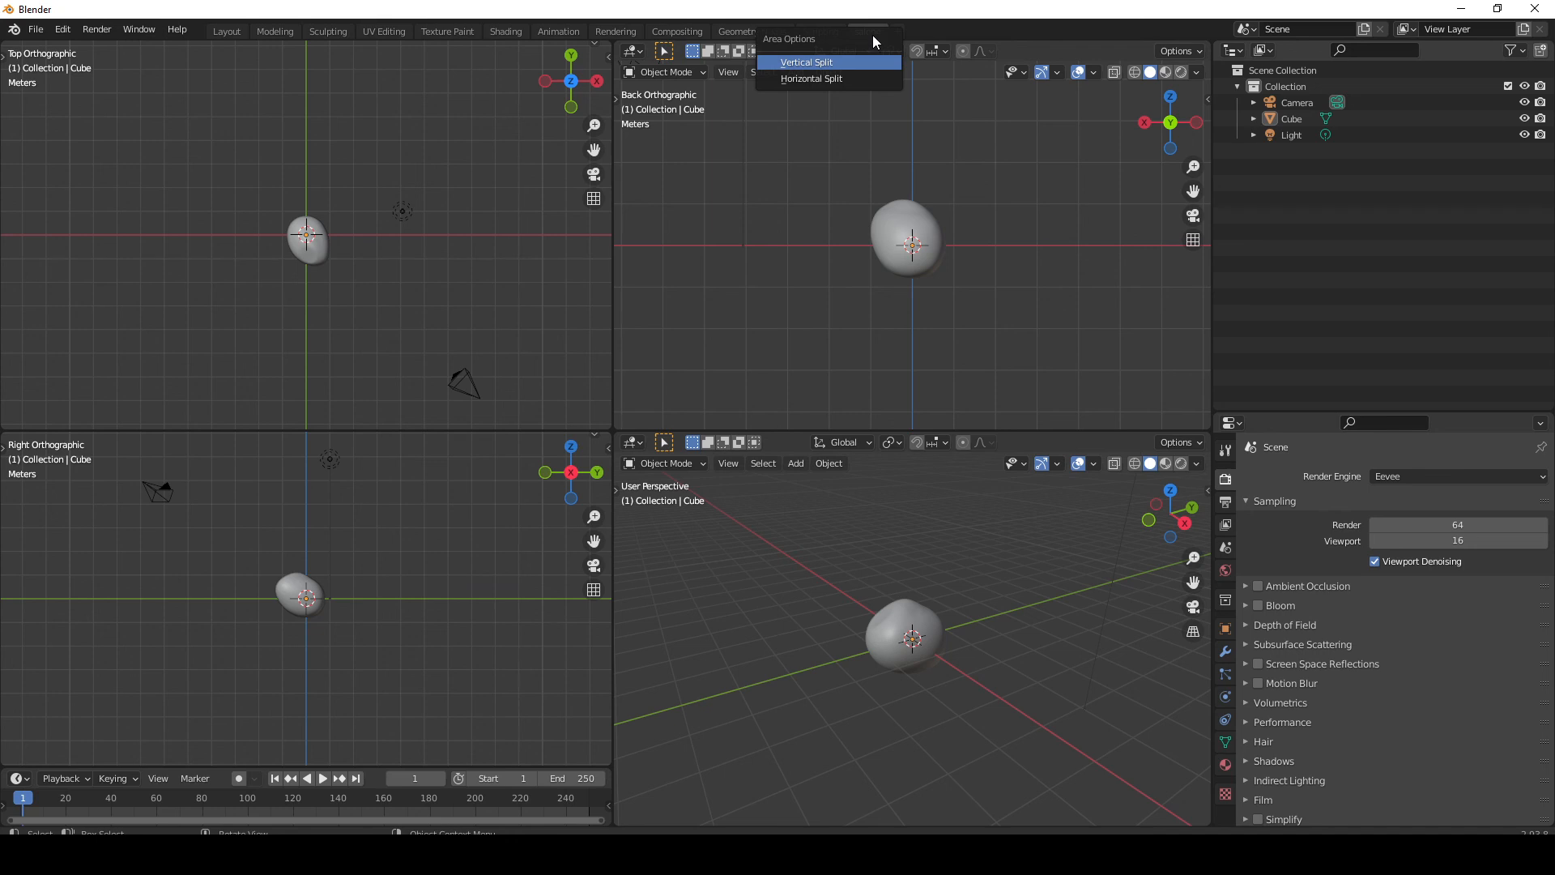
{"action": "right_click", "coordinate": [872, 26]}
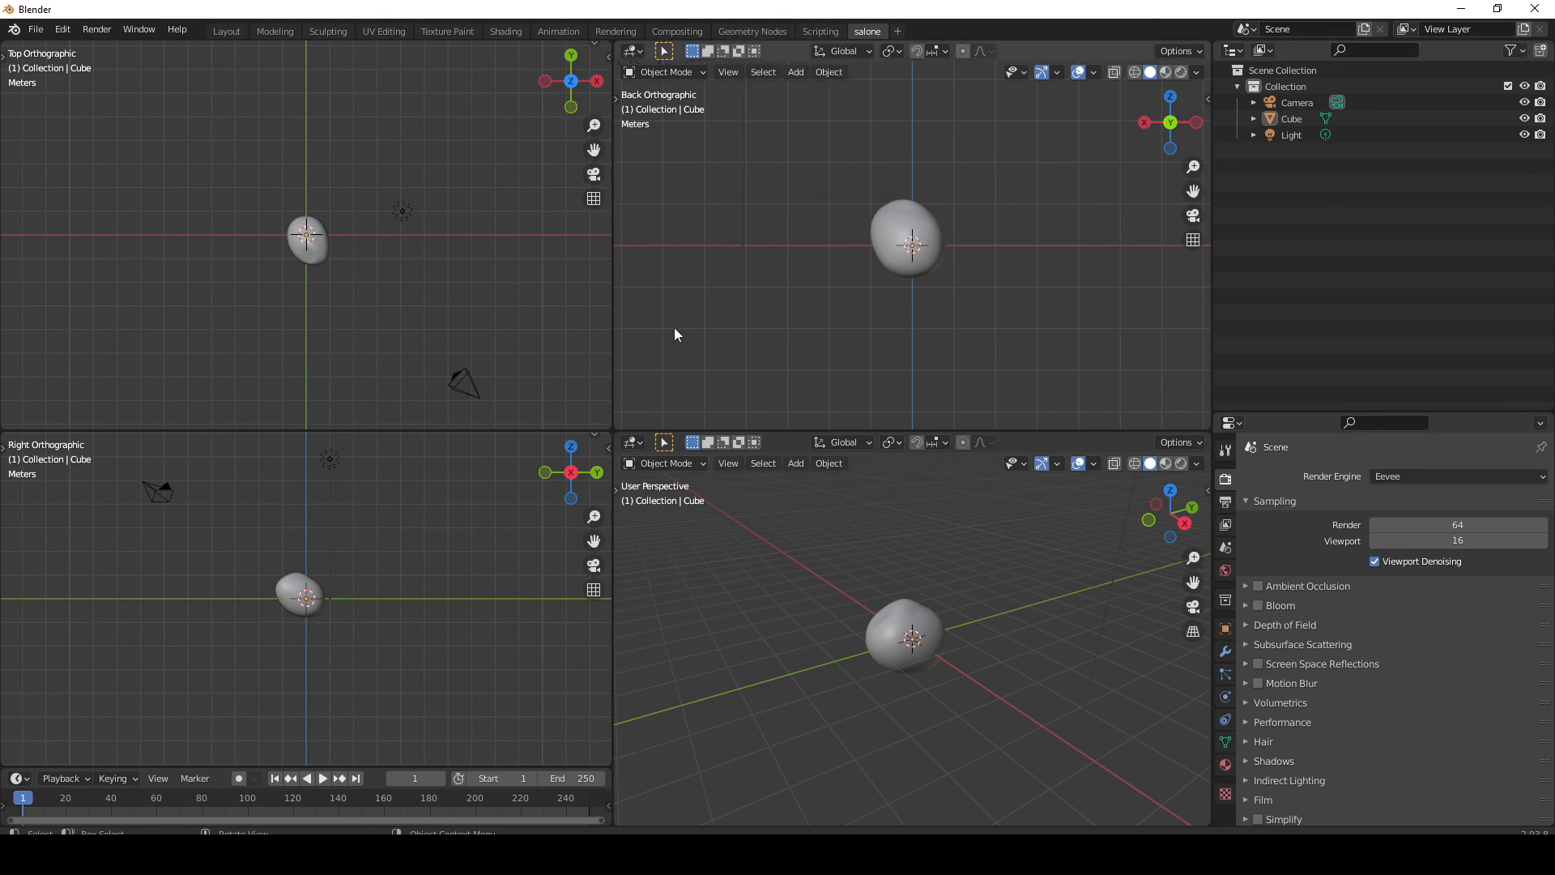
{"action": "right_click", "coordinate": [1062, 445]}
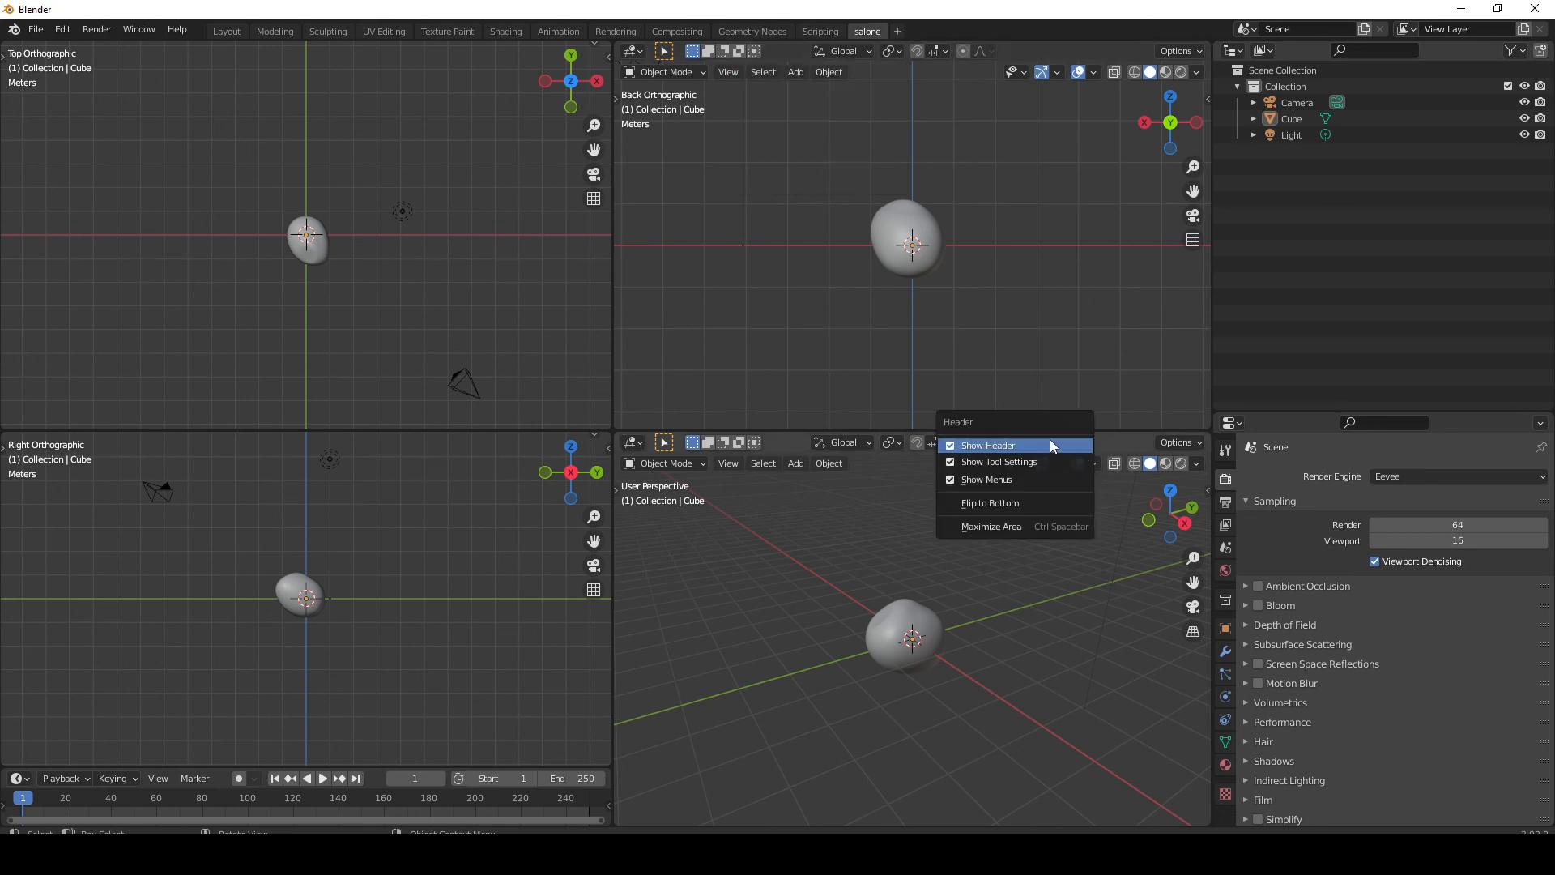
{"action": "left_click", "coordinate": [1050, 439]}
{"action": "right_click", "coordinate": [1129, 50]}
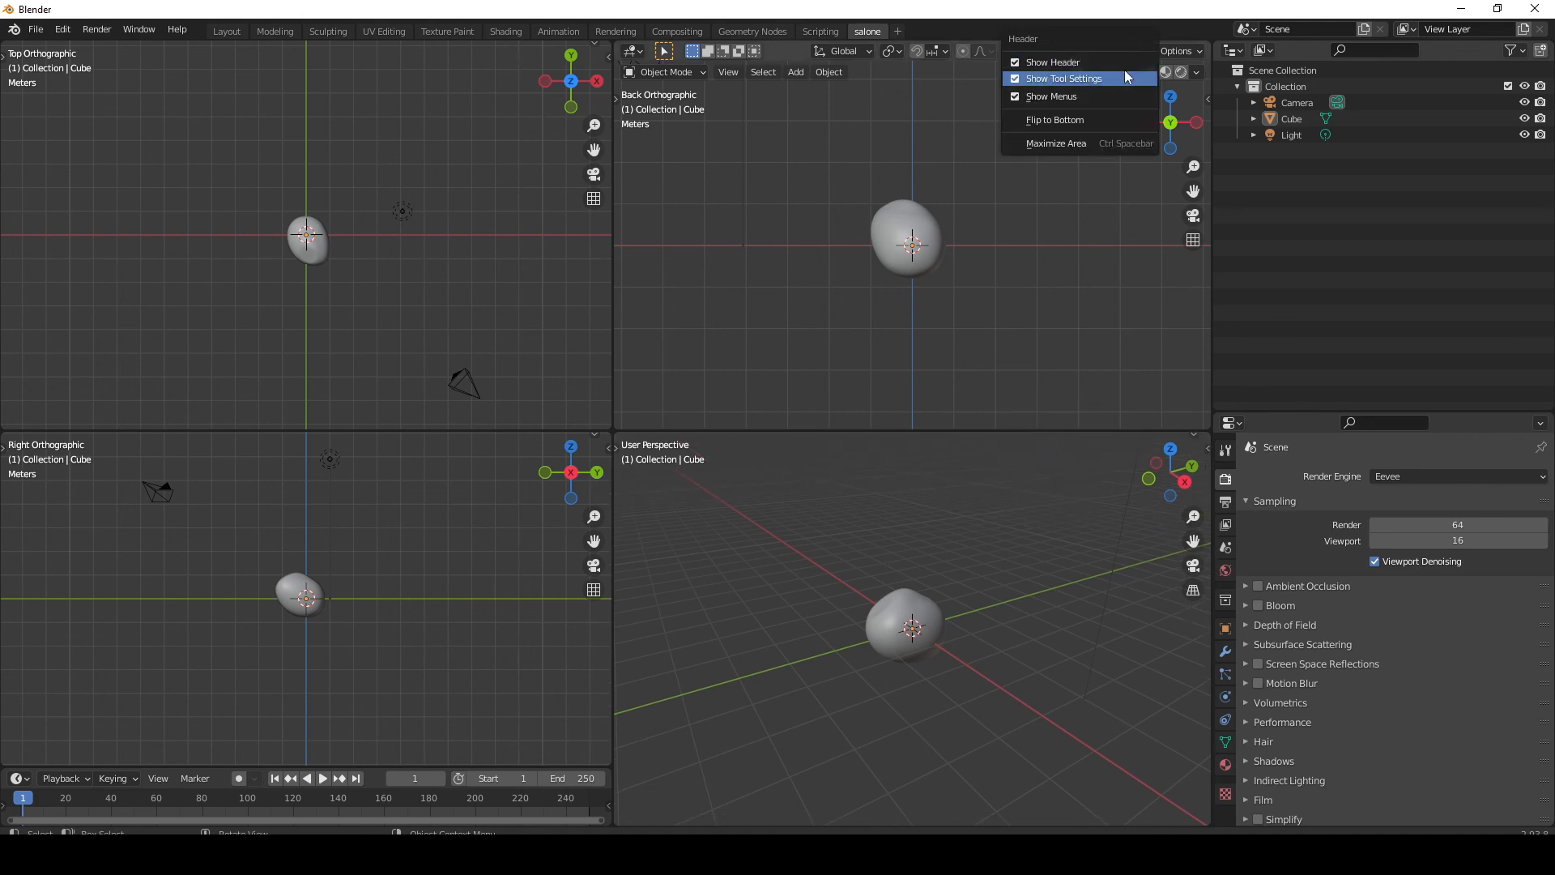
{"action": "left_click", "coordinate": [1117, 64]}
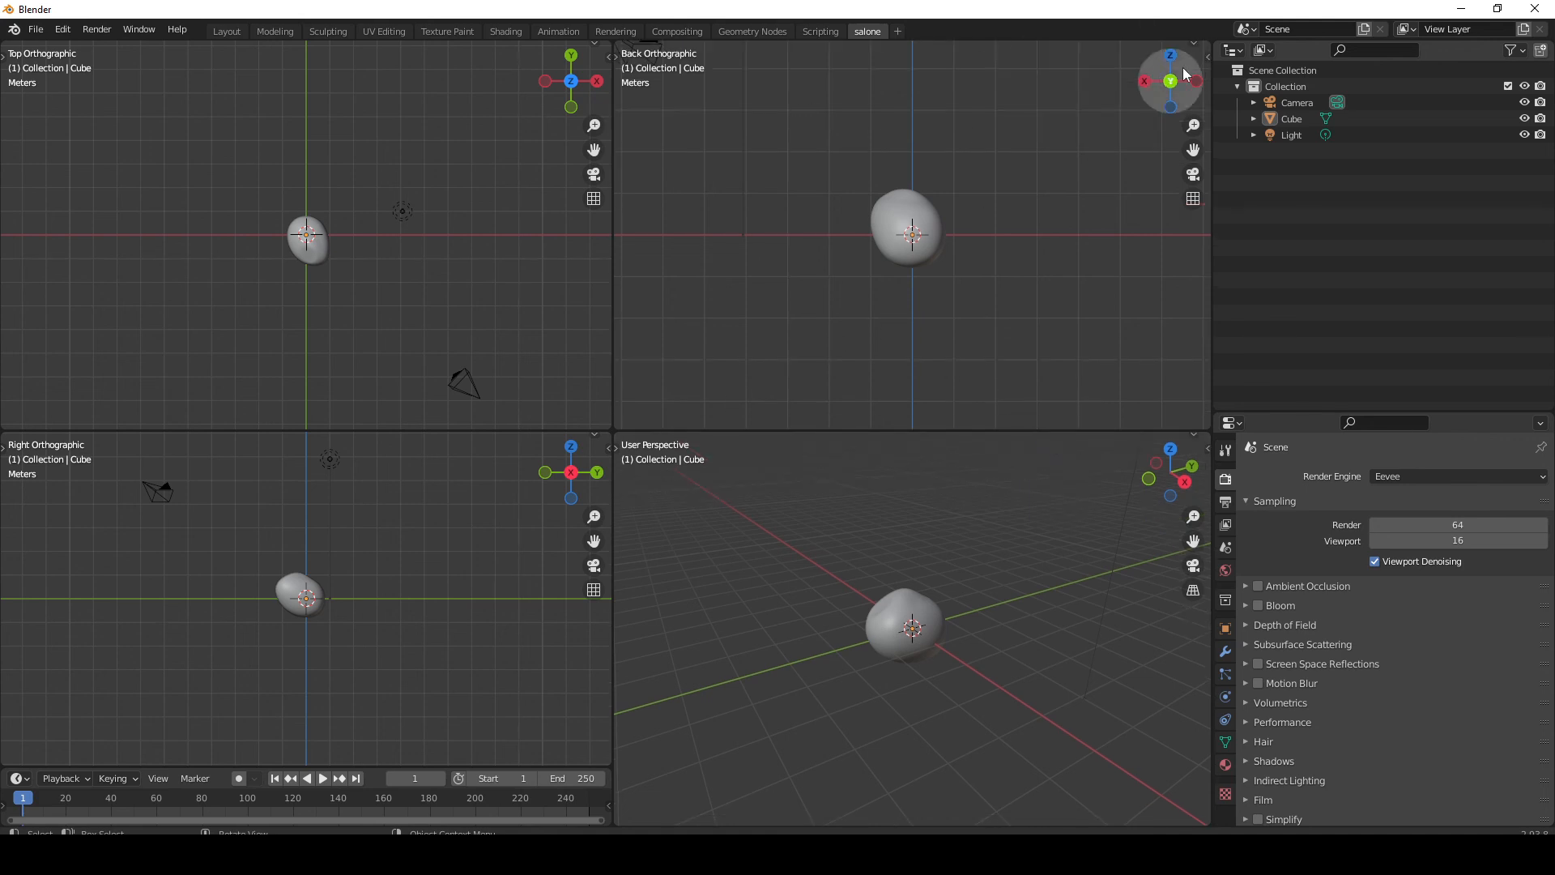
Bring back the header of the Back Orthographic viewport and hide it again
{"action": "left_click_drag", "start_coordinate": [1193, 41], "coordinate": [1183, 49]}
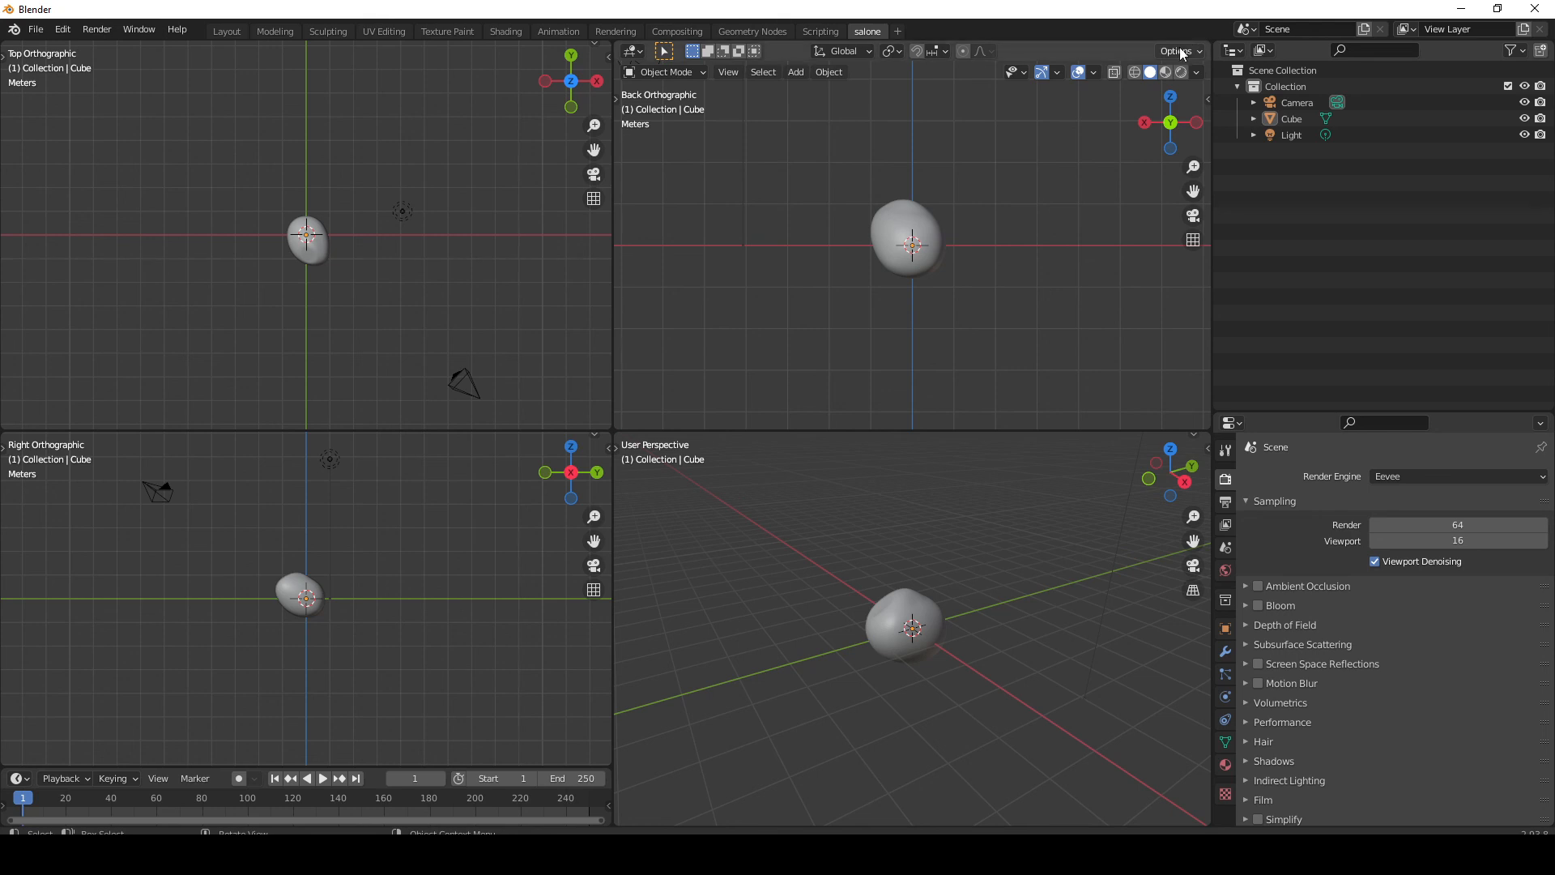
{"action": "right_click", "coordinate": [1091, 59]}
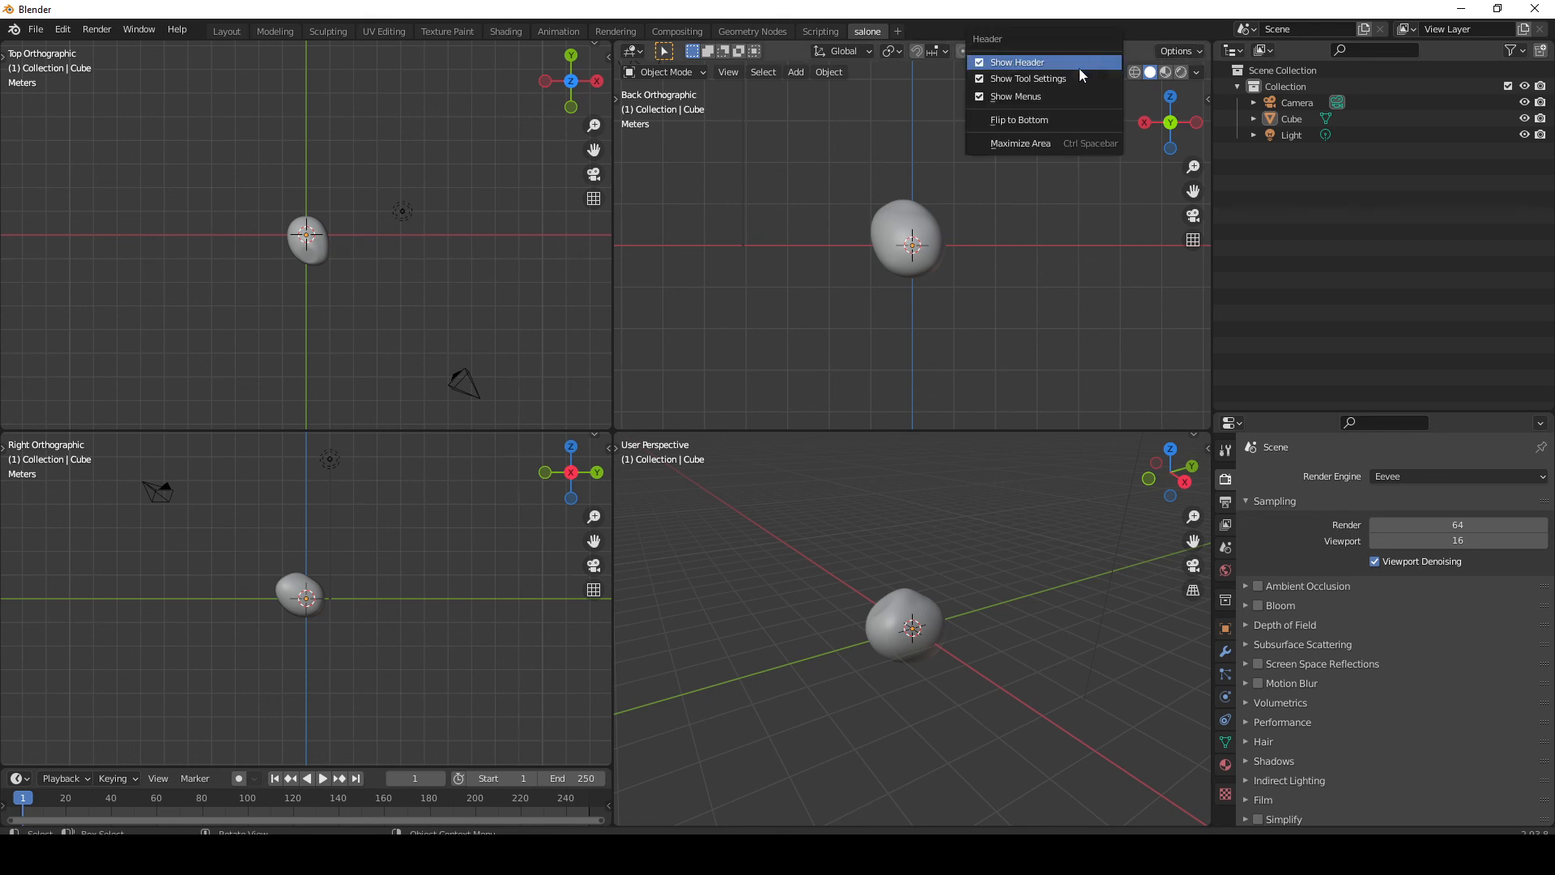
{"action": "key", "text": "Escape"}
{"action": "right_click", "coordinate": [1078, 46]}
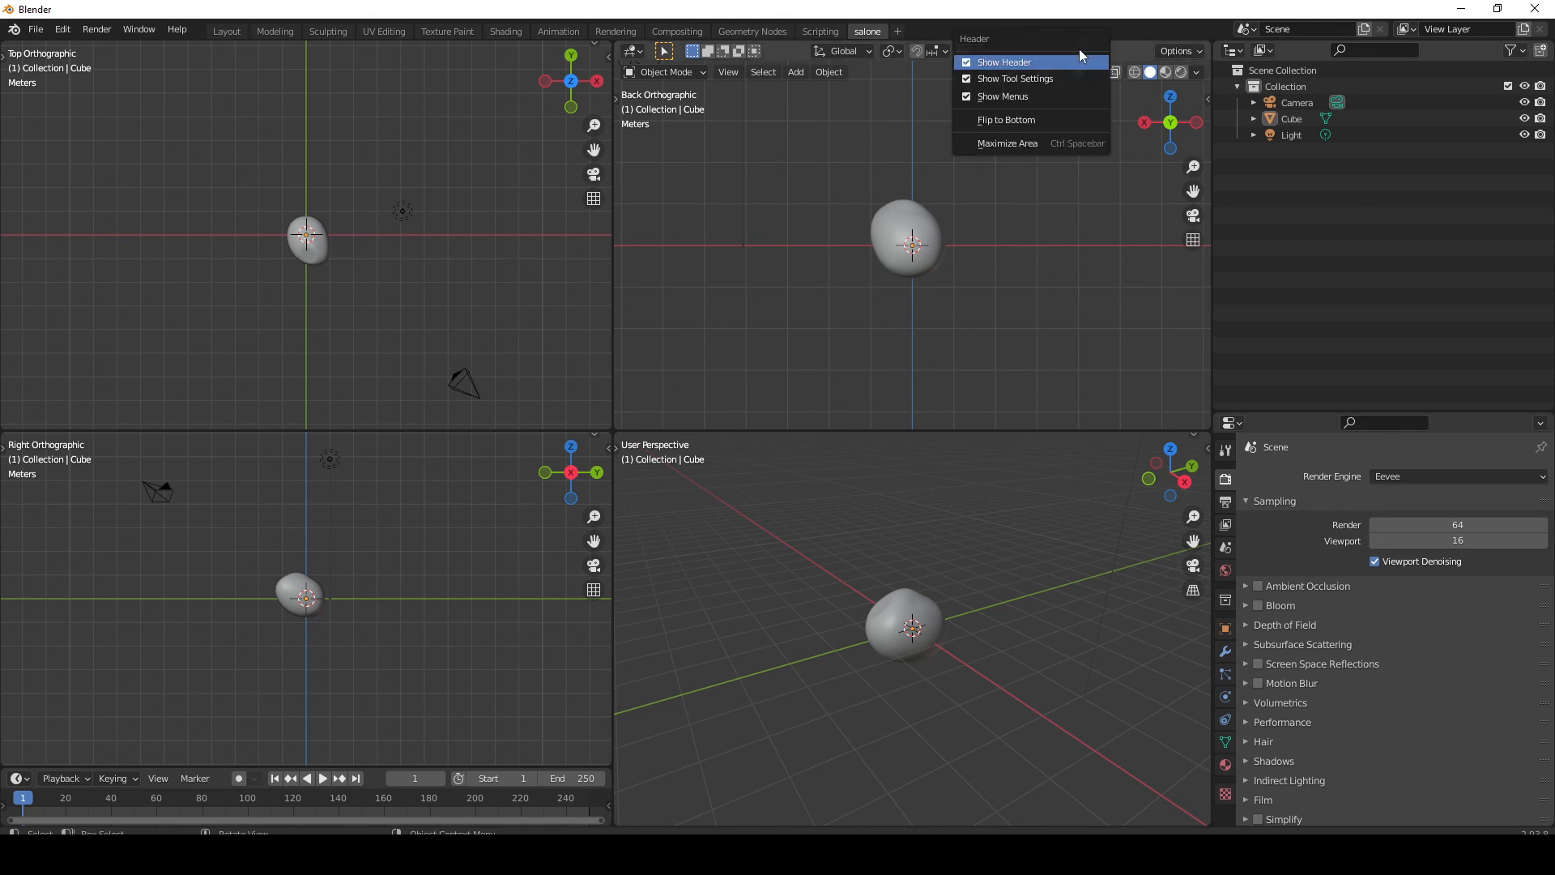
{"action": "left_click", "coordinate": [1034, 65]}
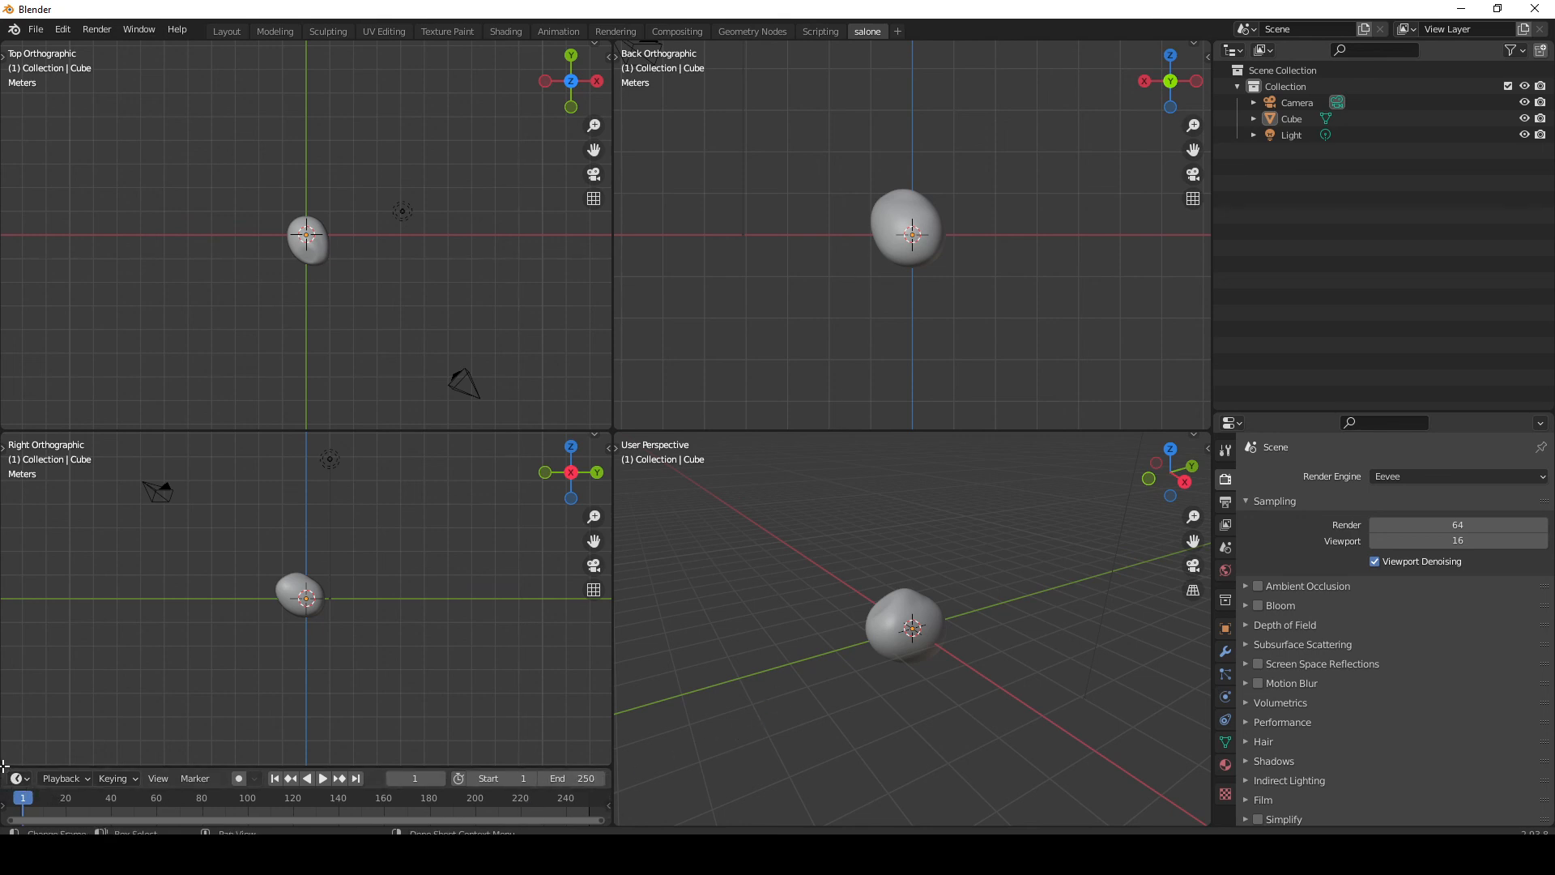
Extend the Right Orthographic viewport over the Timeline area below it to remove the Timeline
{"action": "left_click_drag", "start_coordinate": [4, 761], "coordinate": [73, 725]}
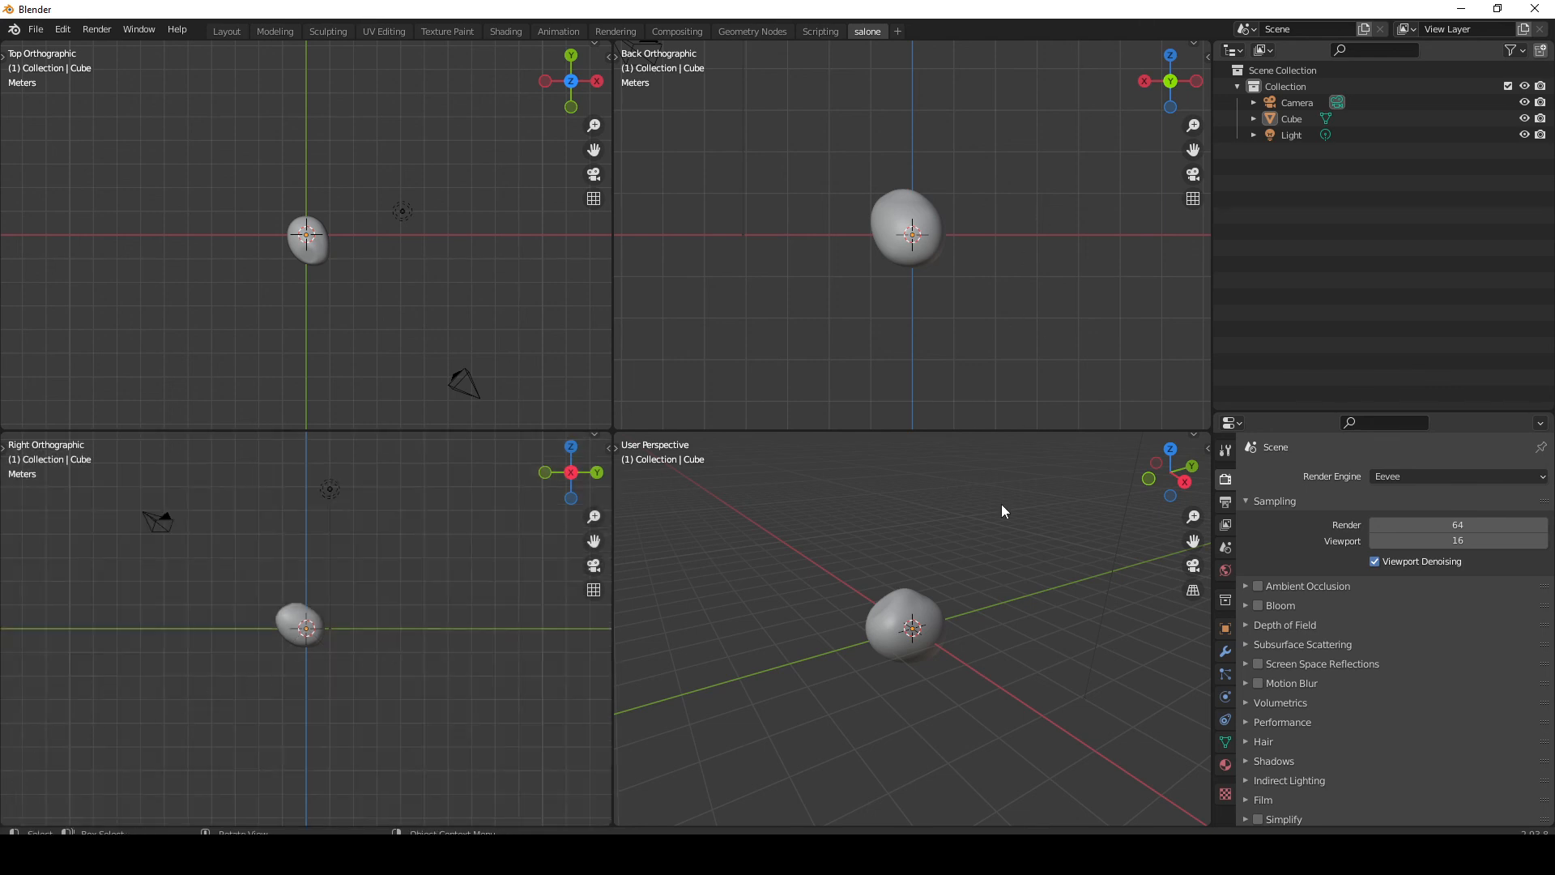
Close Blender without saving the changes to untitled.blend
{"action": "left_click", "coordinate": [1534, 8]}
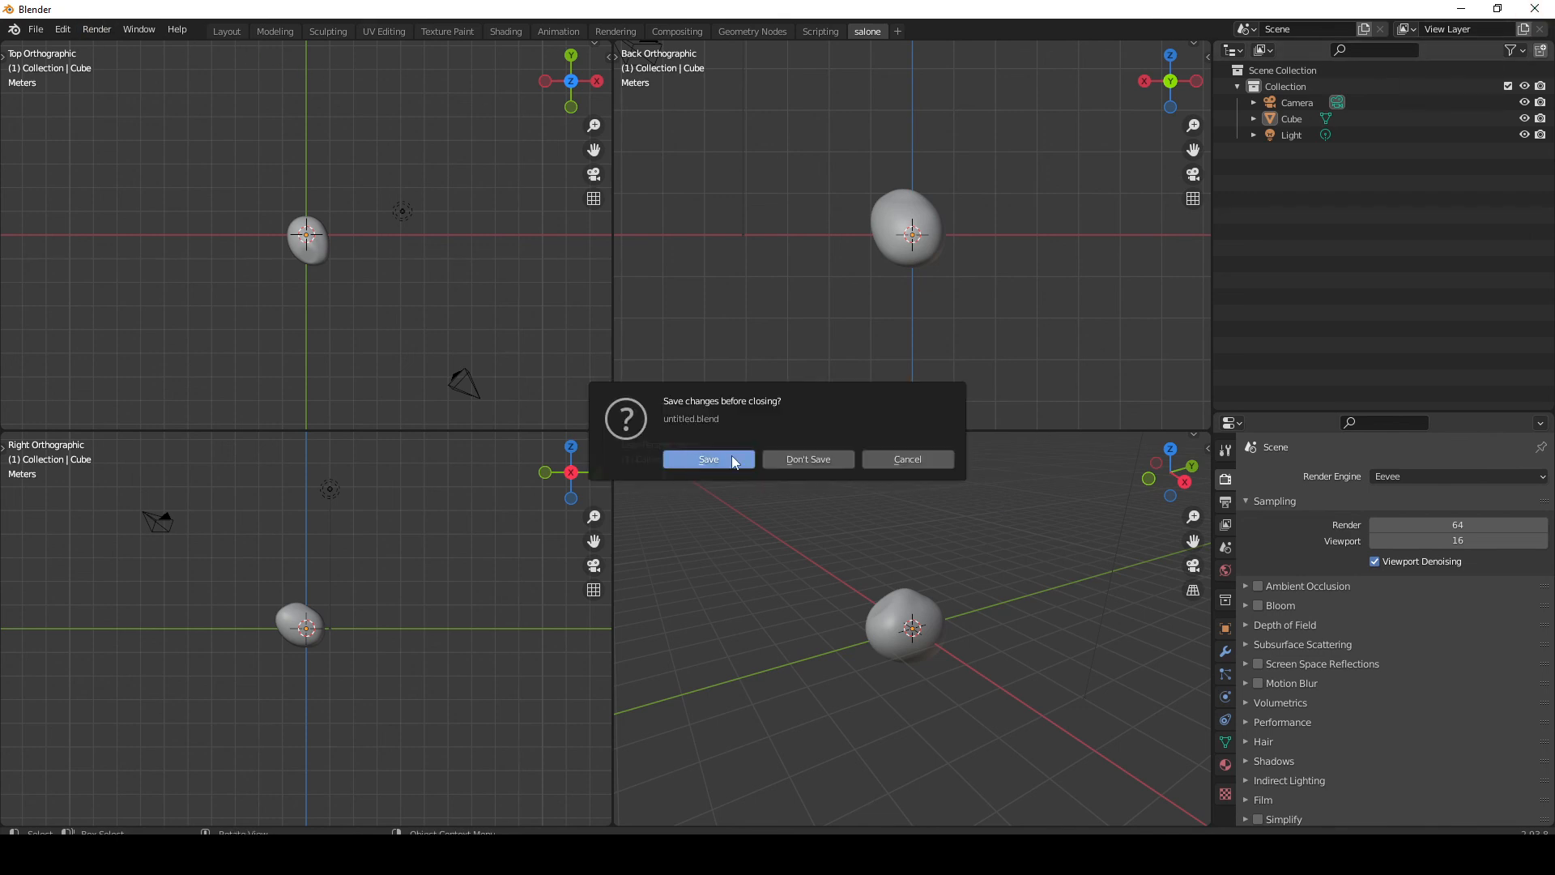
{"action": "left_click", "coordinate": [828, 450]}
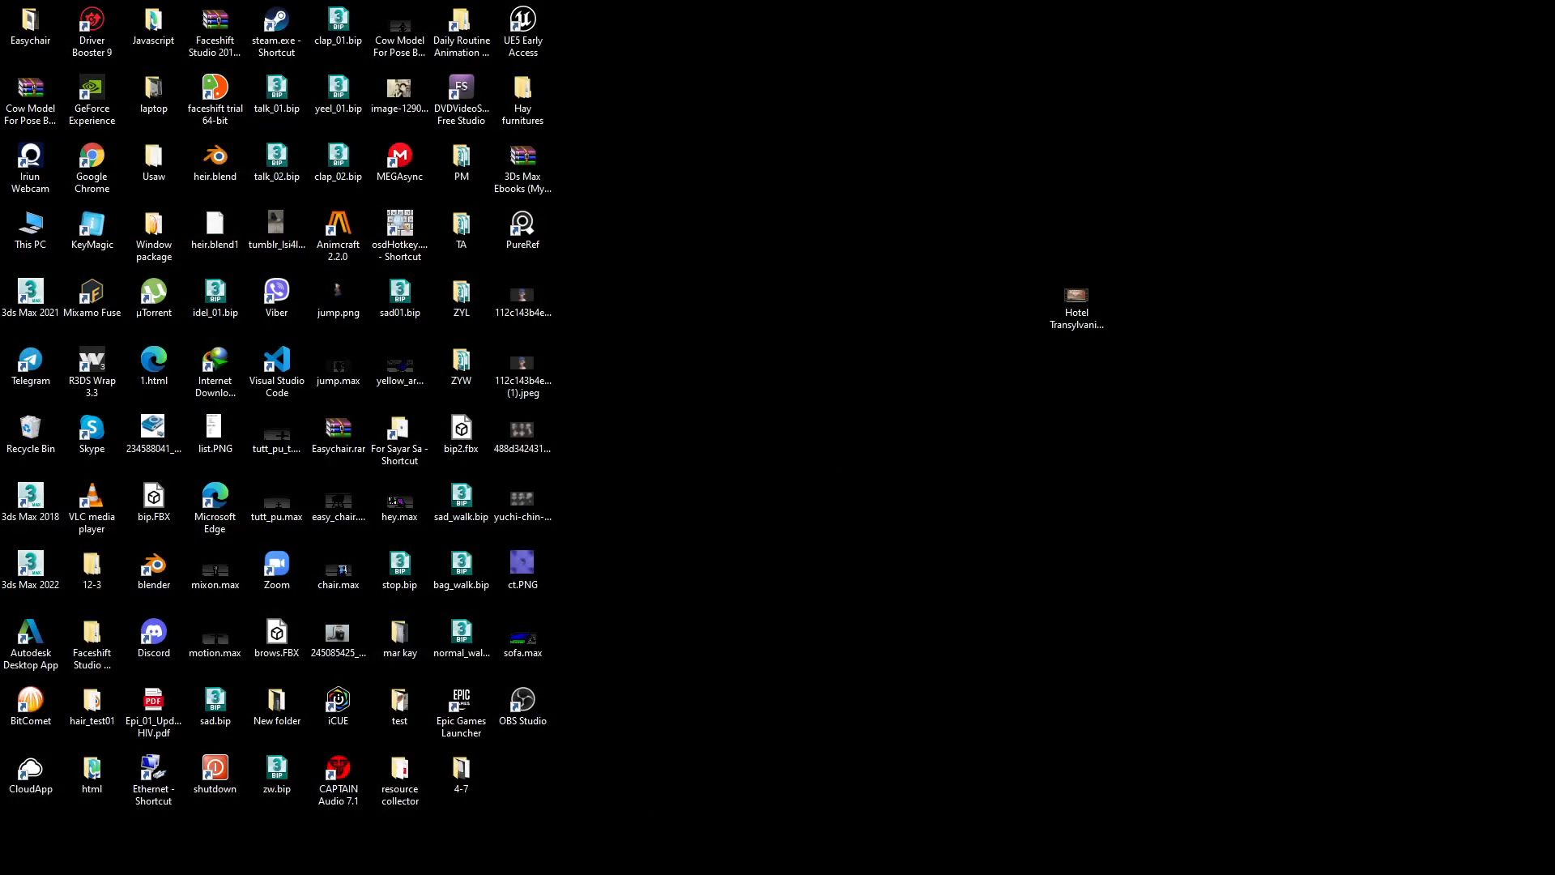